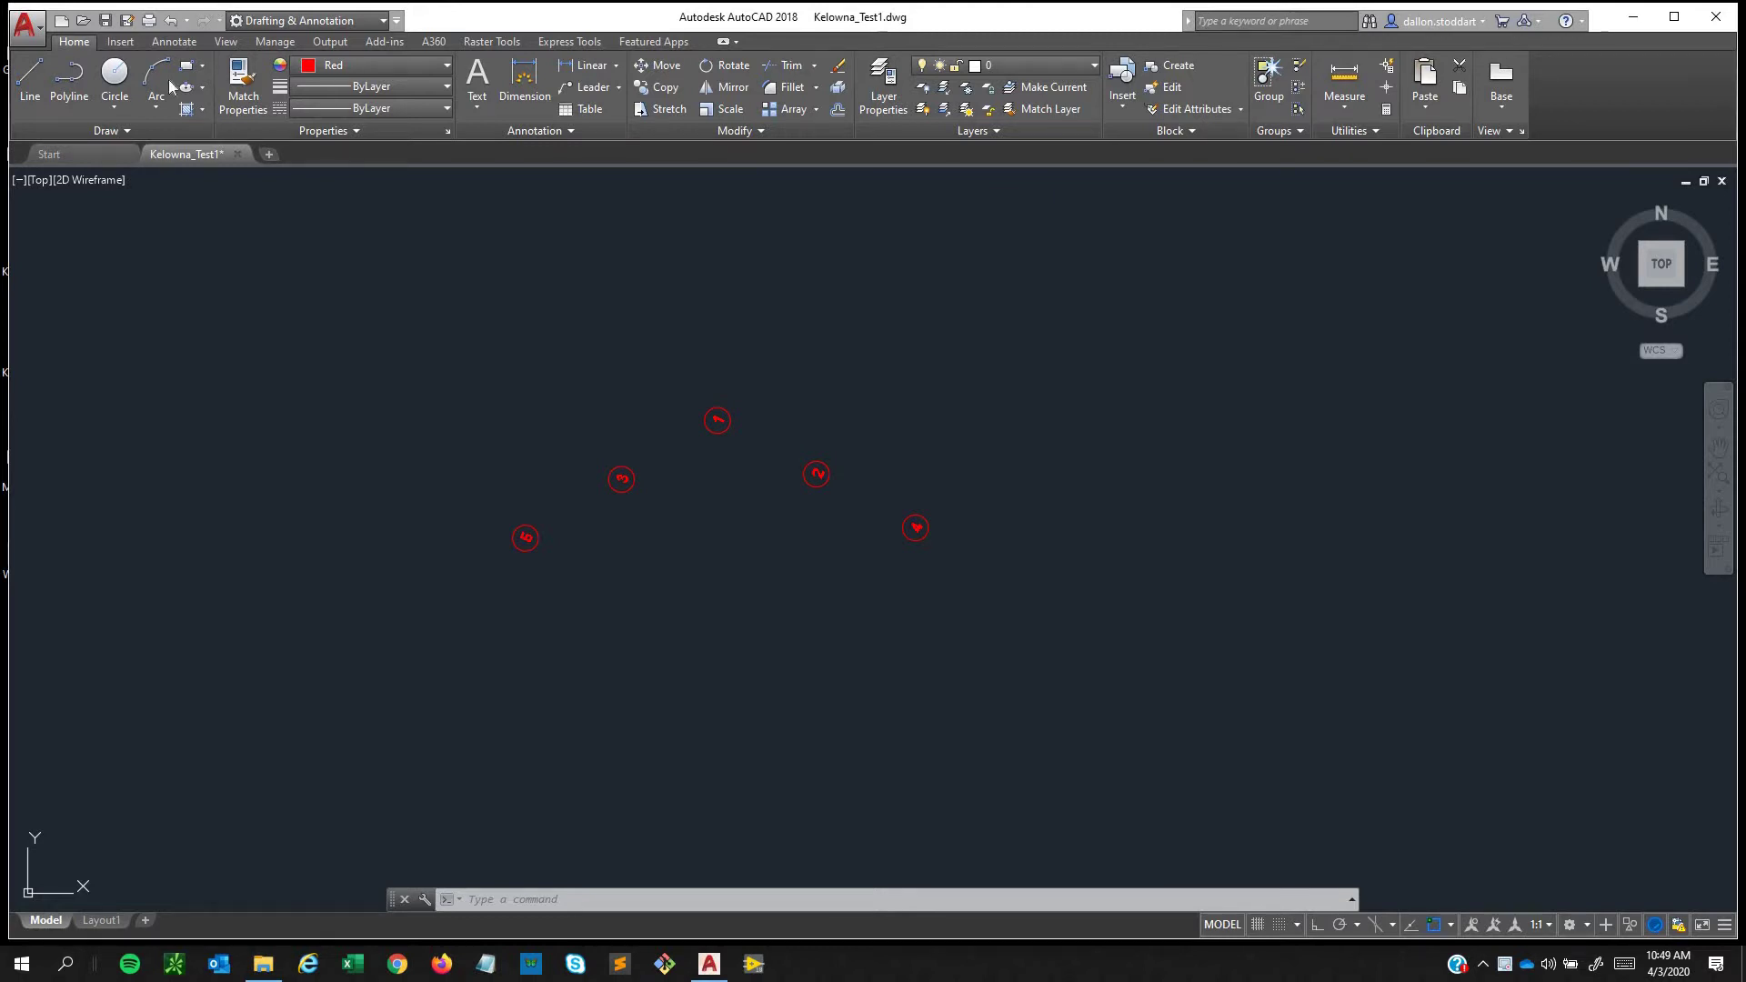
# Create a new blank drawing from the Start page.
pyautogui.click(103, 148)
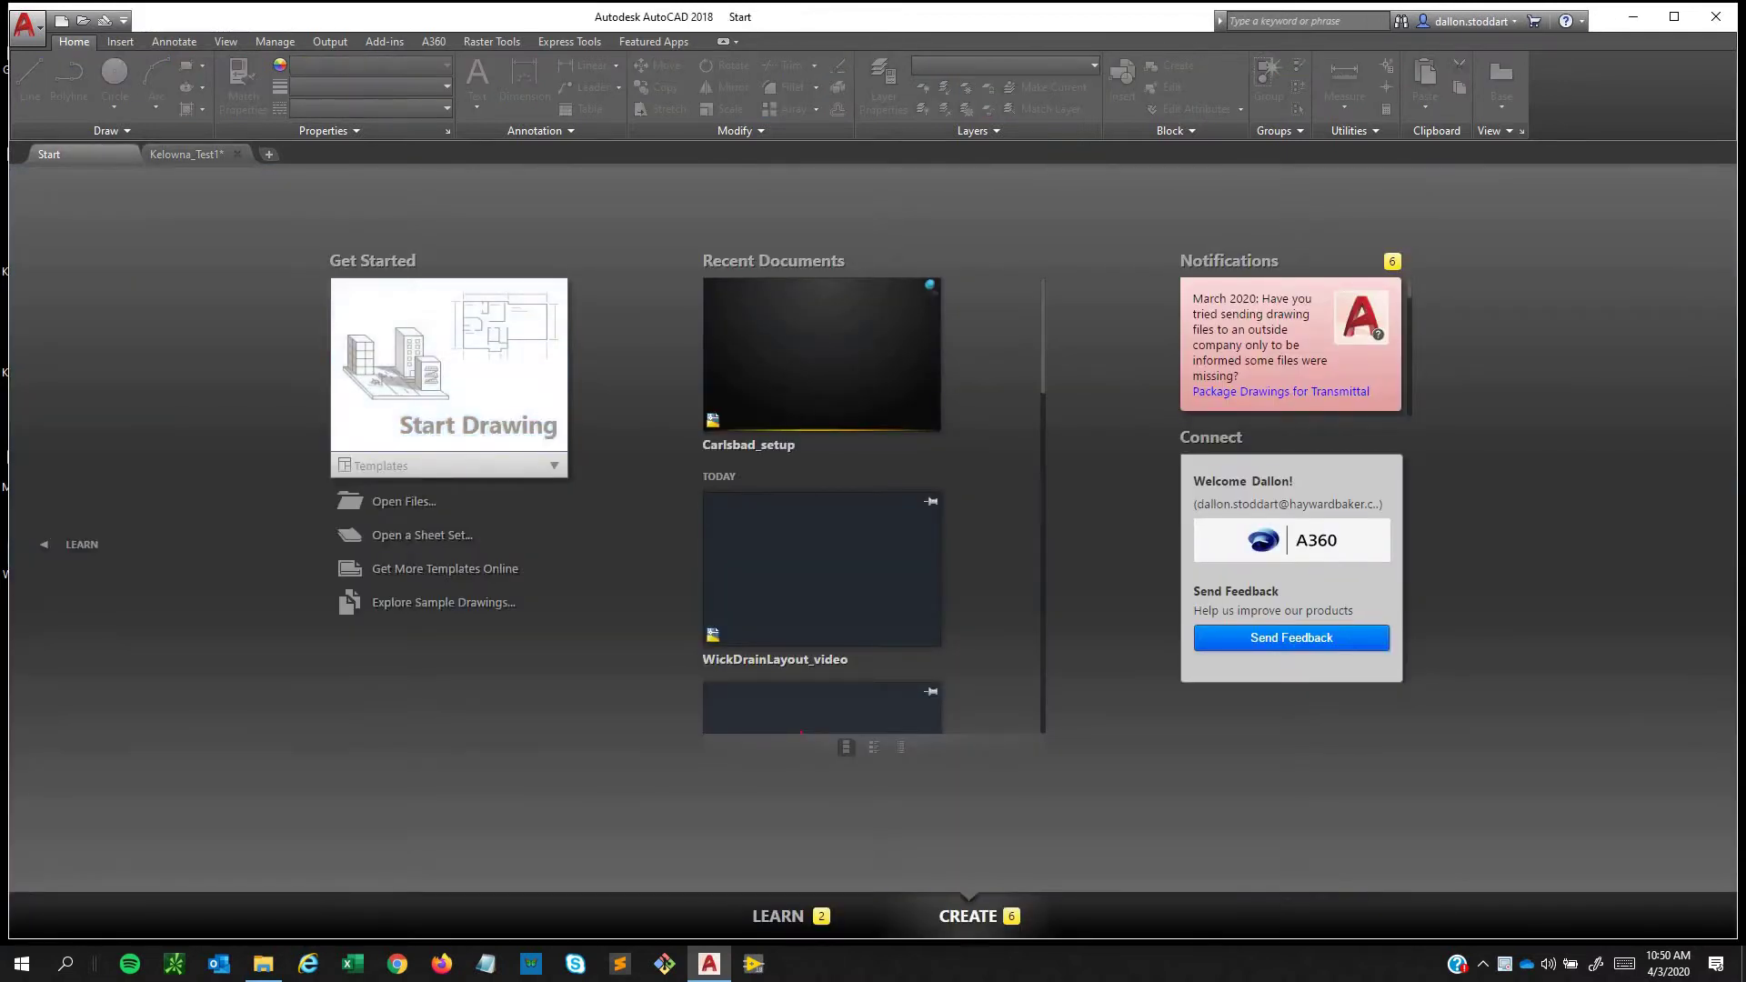
pyautogui.click(499, 399)
# Check that object snap is switched on and examine which snap modes are enabled.
pyautogui.click(1573, 925)
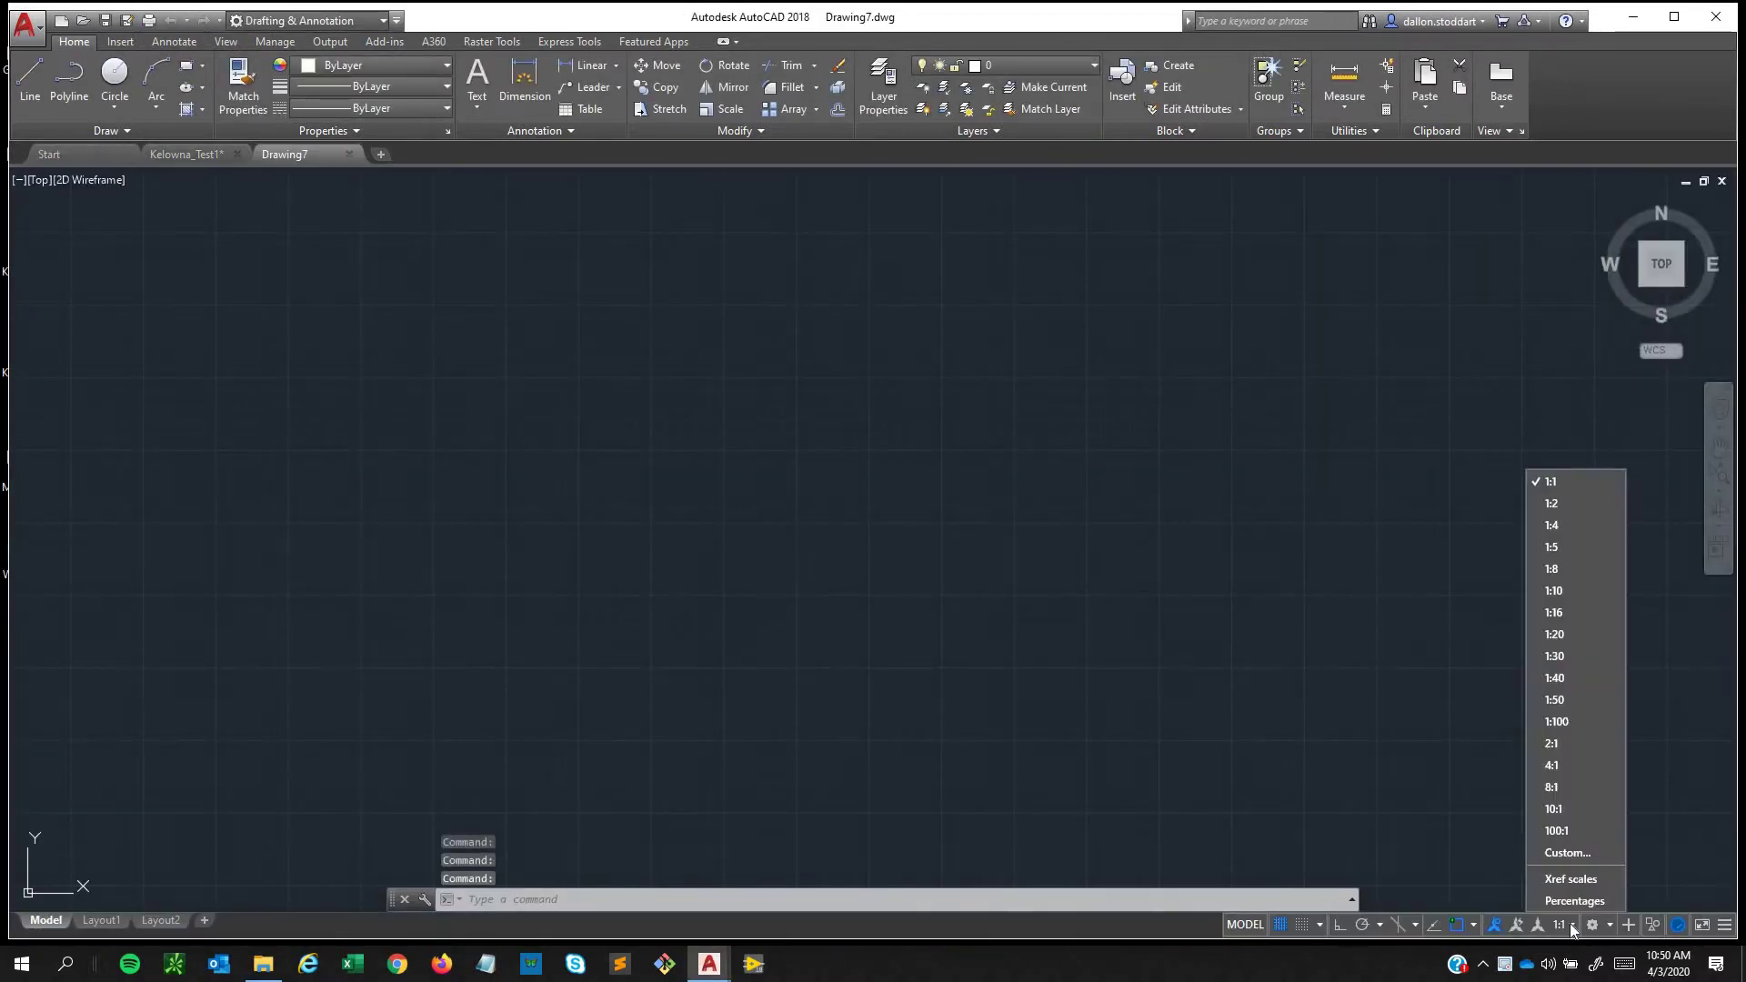
pyautogui.click(1461, 927)
pyautogui.click(1462, 927)
pyautogui.click(1462, 927)
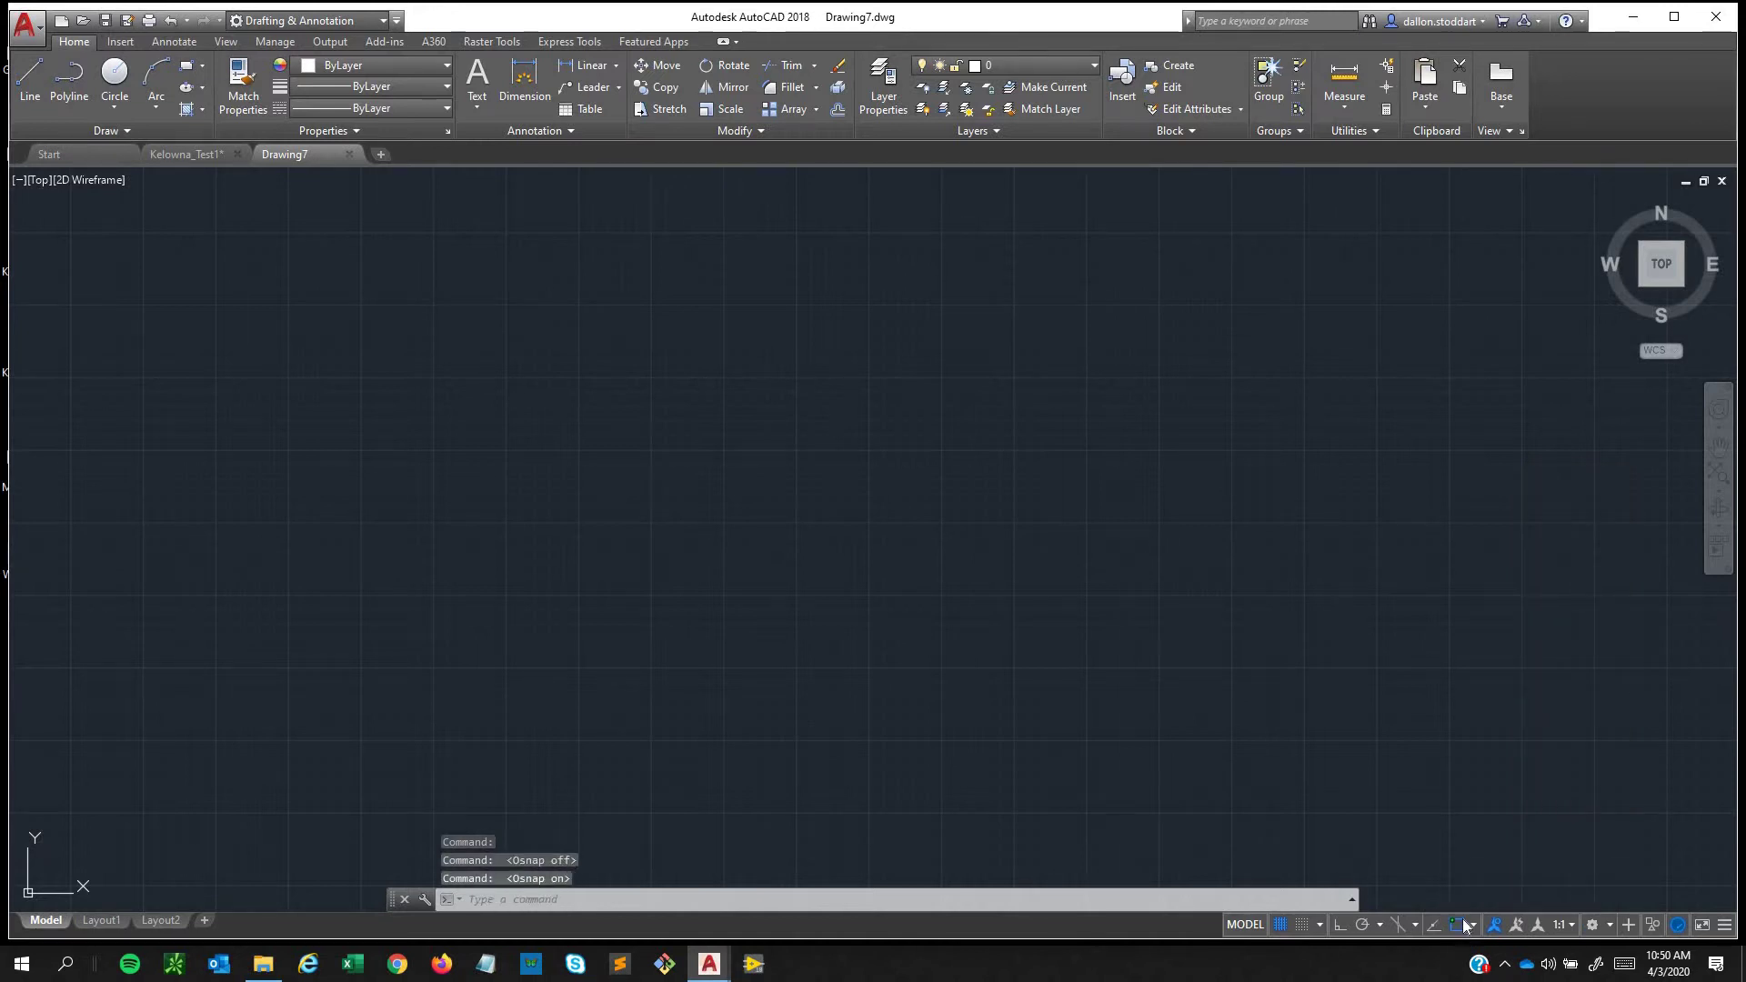
pyautogui.rightClick(1462, 928)
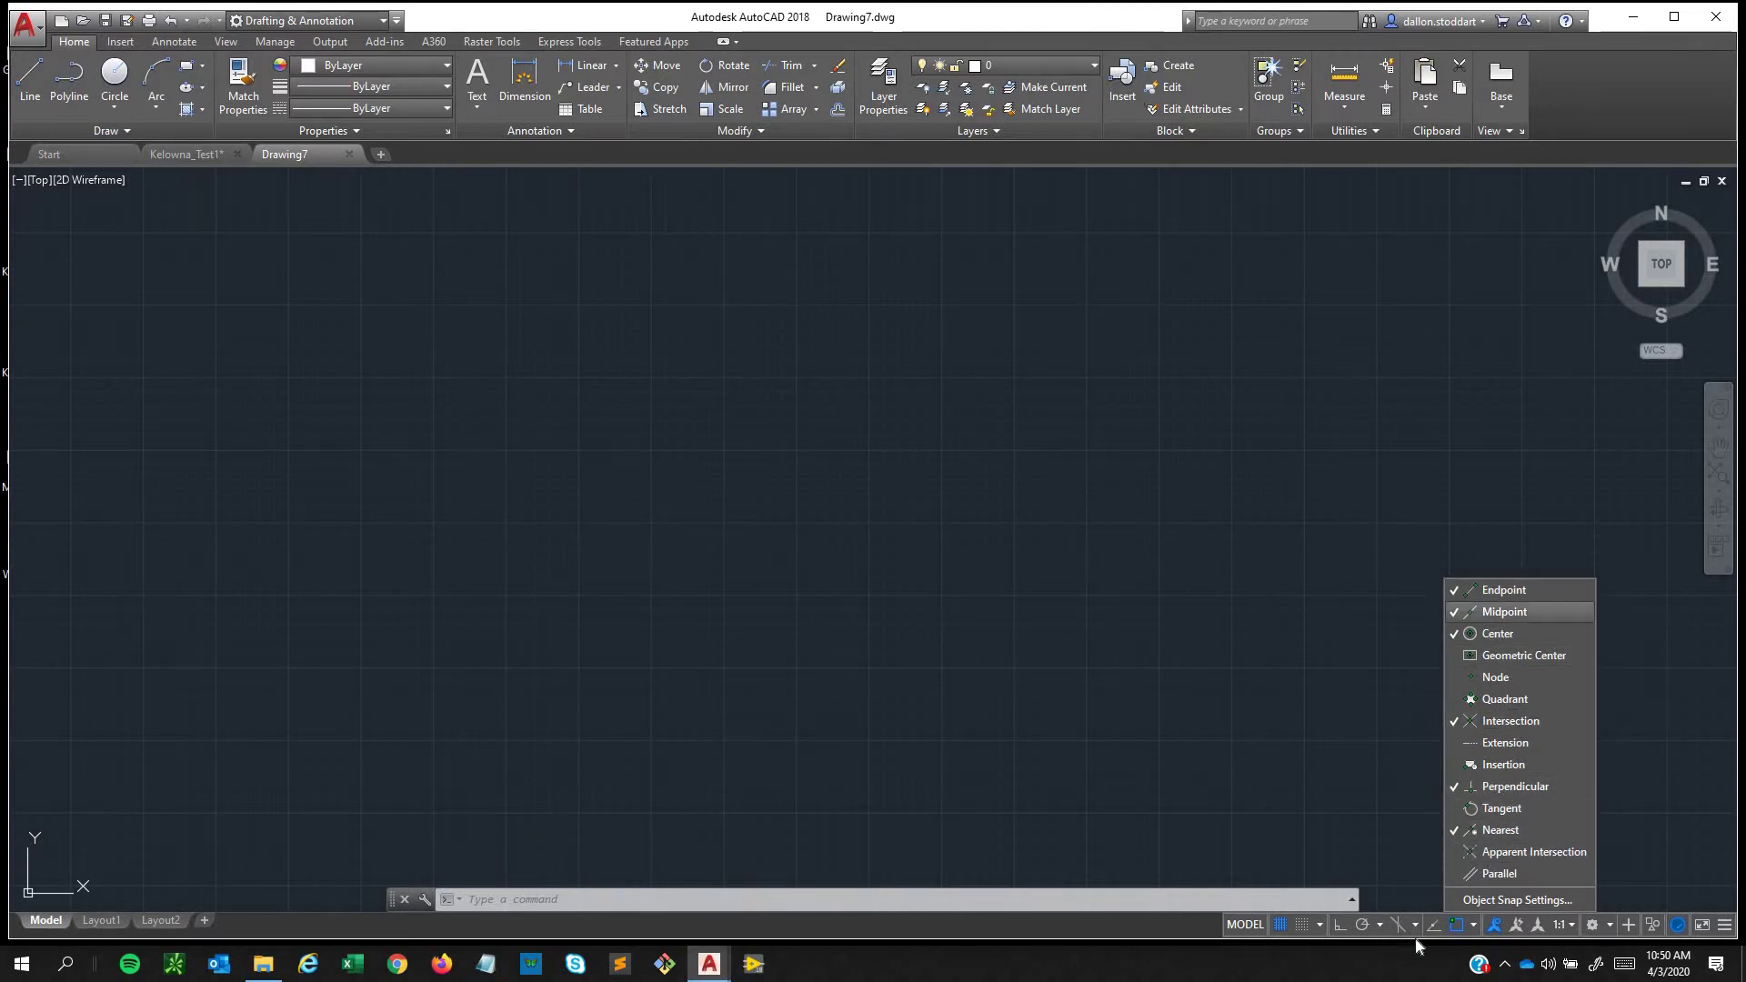
pyautogui.click(1284, 945)
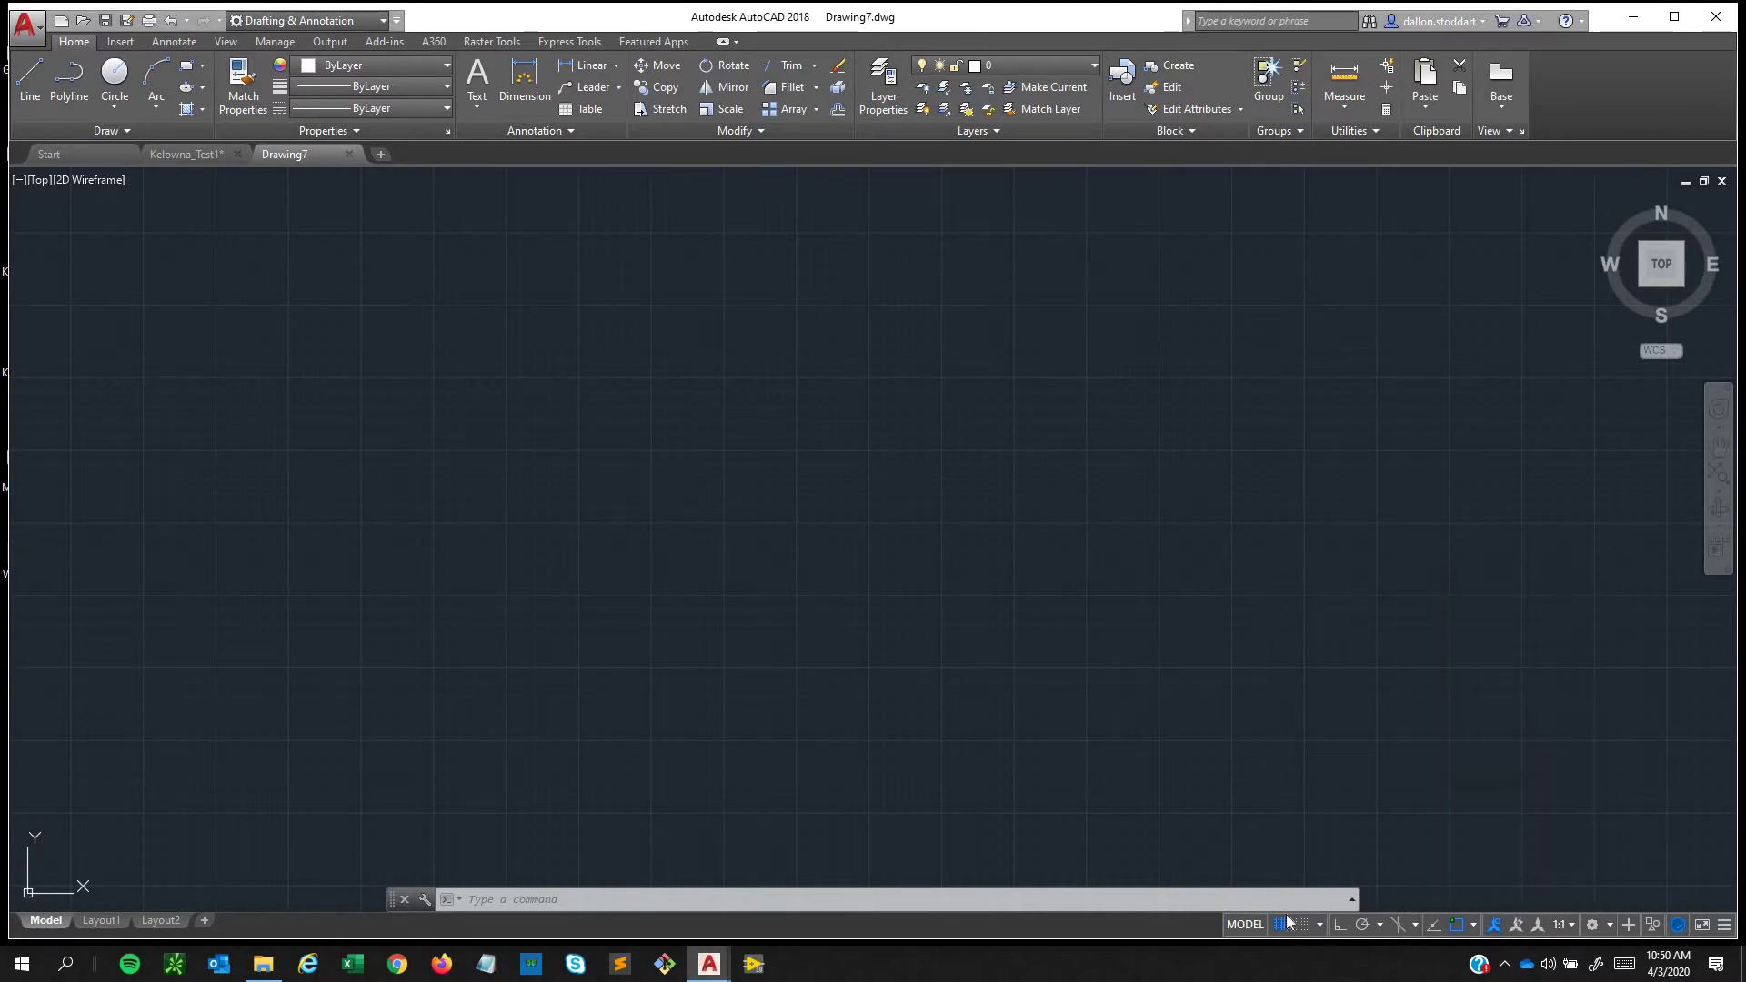
# Turn off the grid display in the new drawing.
pyautogui.click(1280, 926)
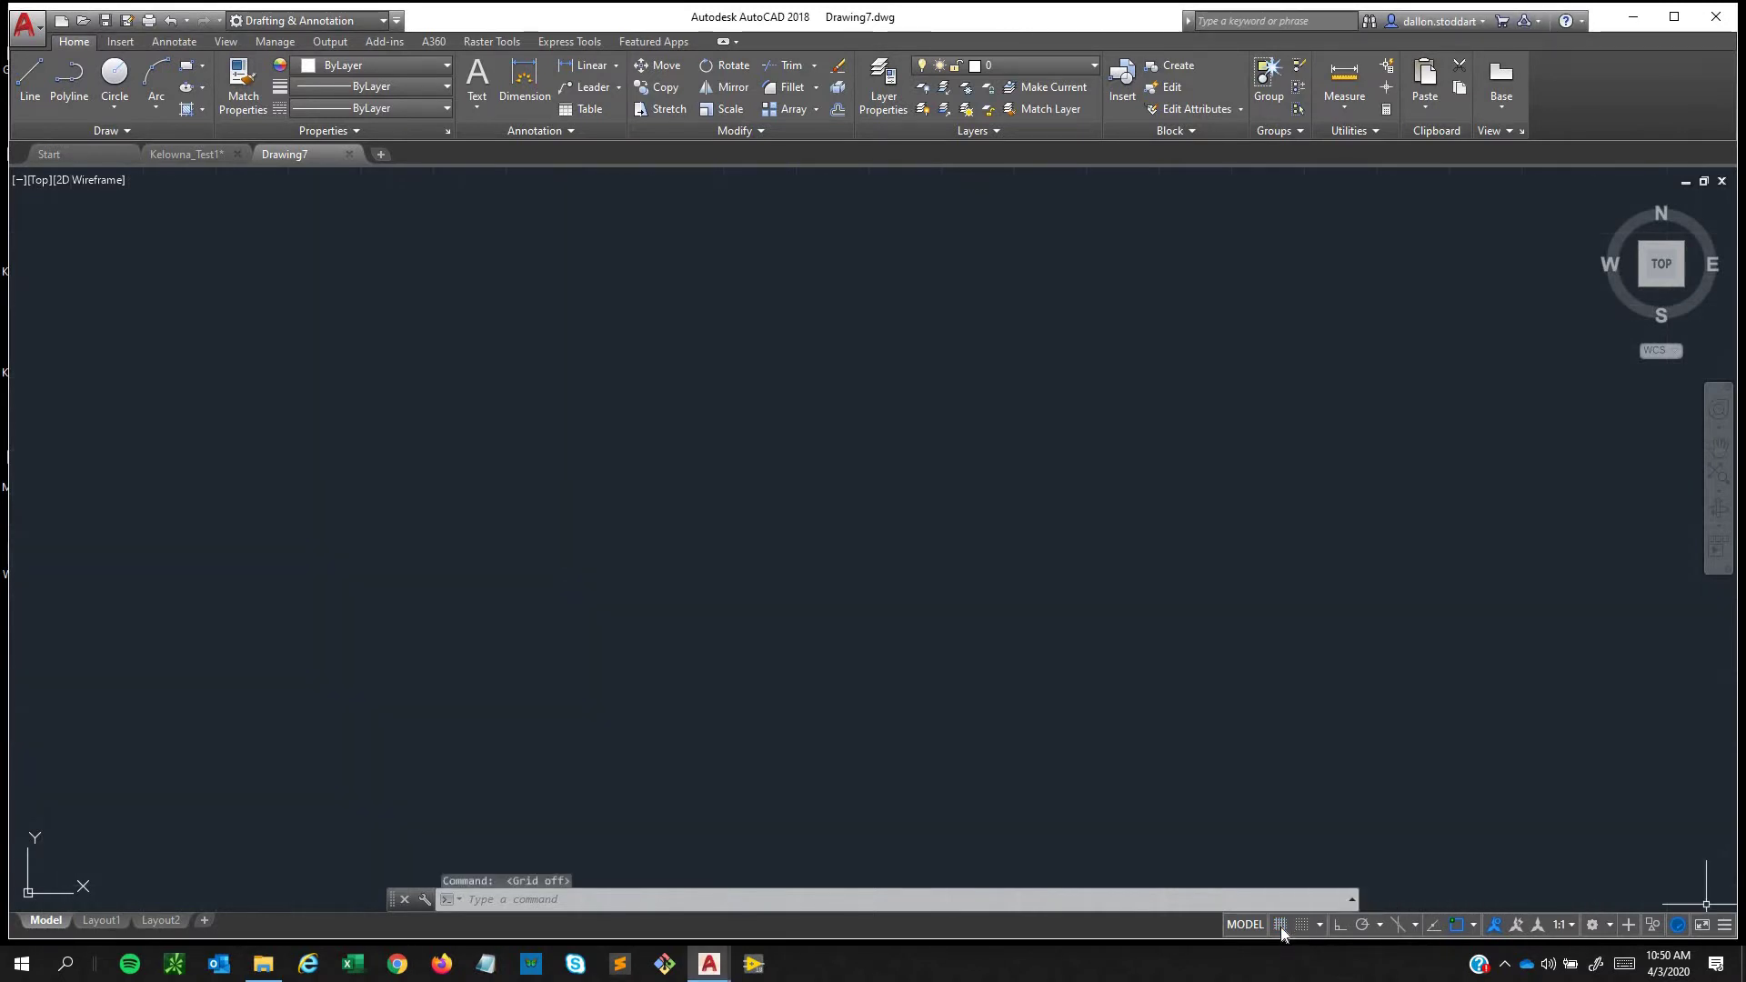
pyautogui.click(1281, 926)
pyautogui.click(1282, 921)
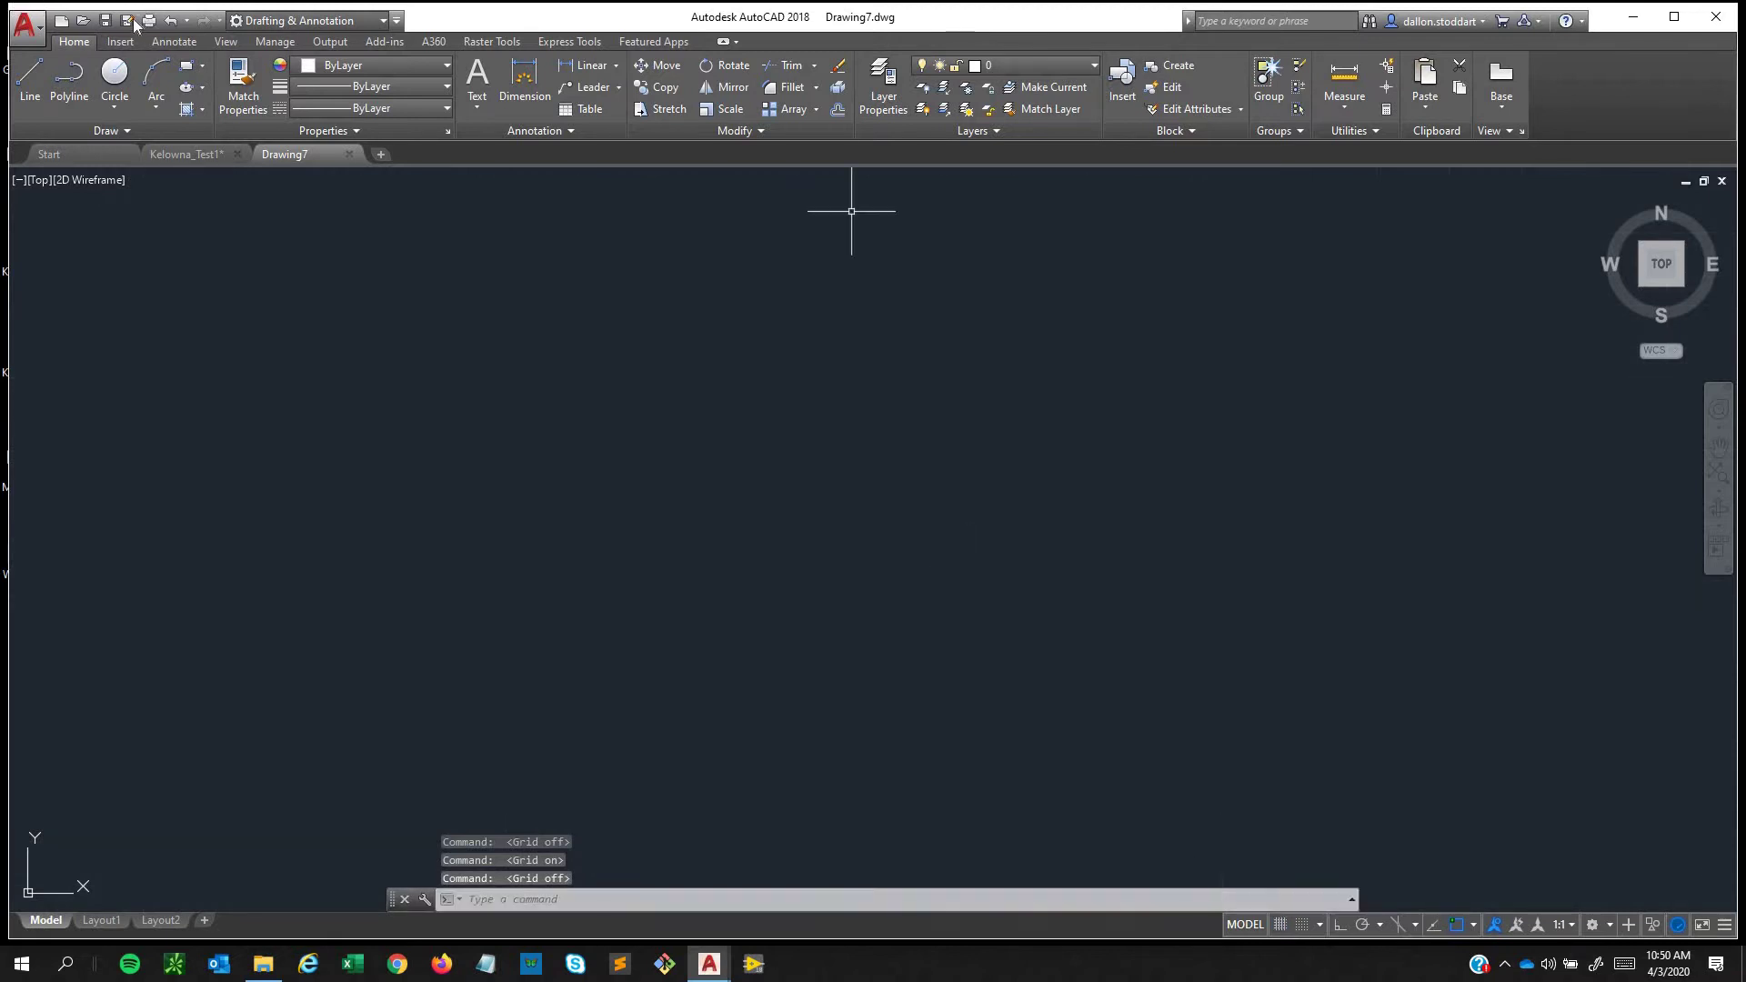
# Save the new drawing to the Desktop as WickDrainLayout_video.dwg, replacing the existing file.
pyautogui.hotkey('ctrl', 'shift', 's')
pyautogui.click(554, 355)
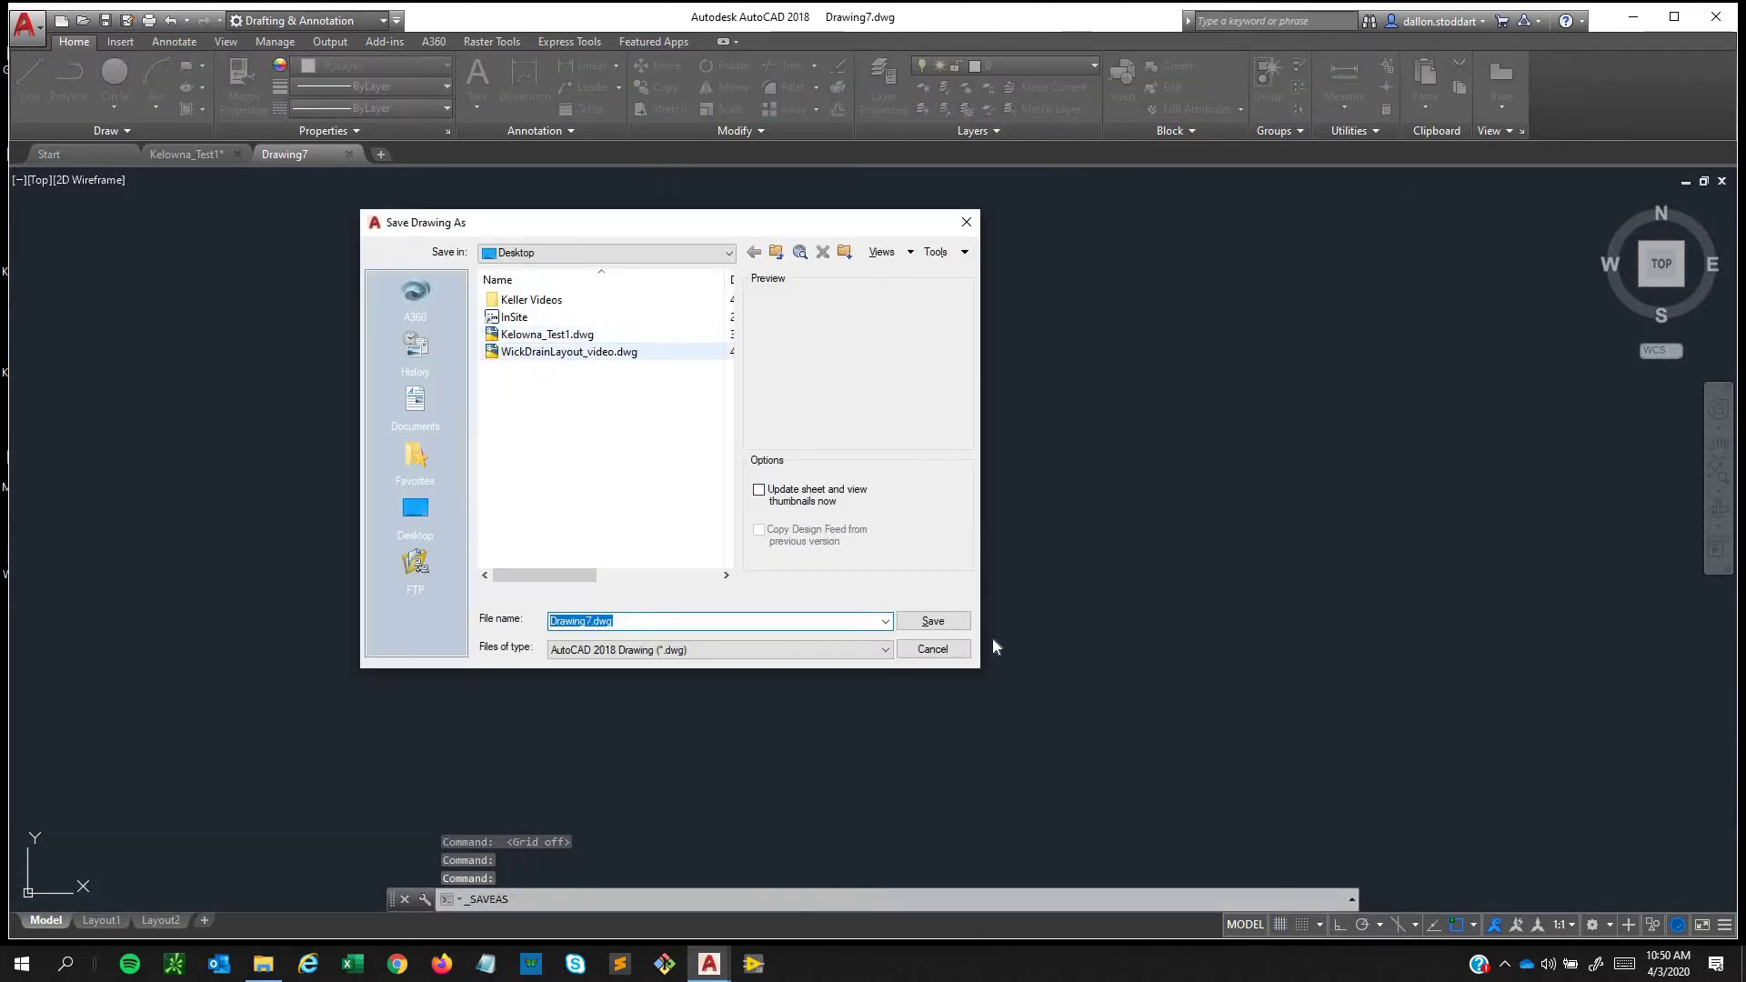
pyautogui.click(941, 623)
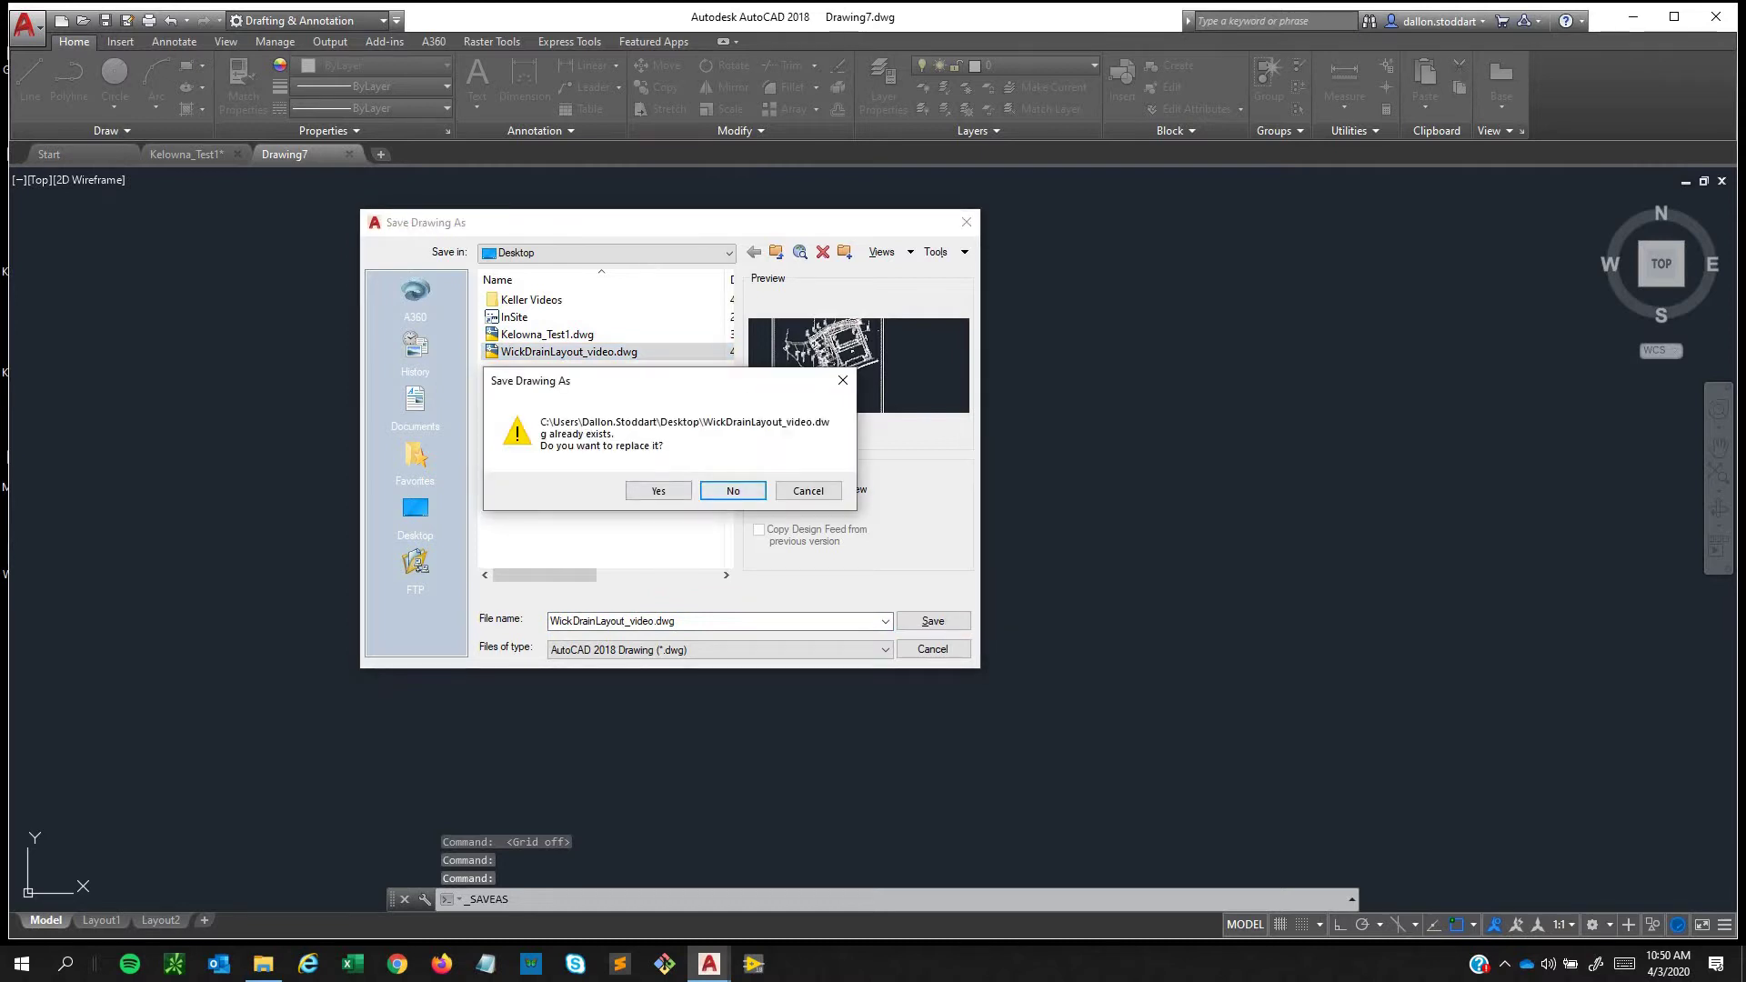
pyautogui.click(677, 488)
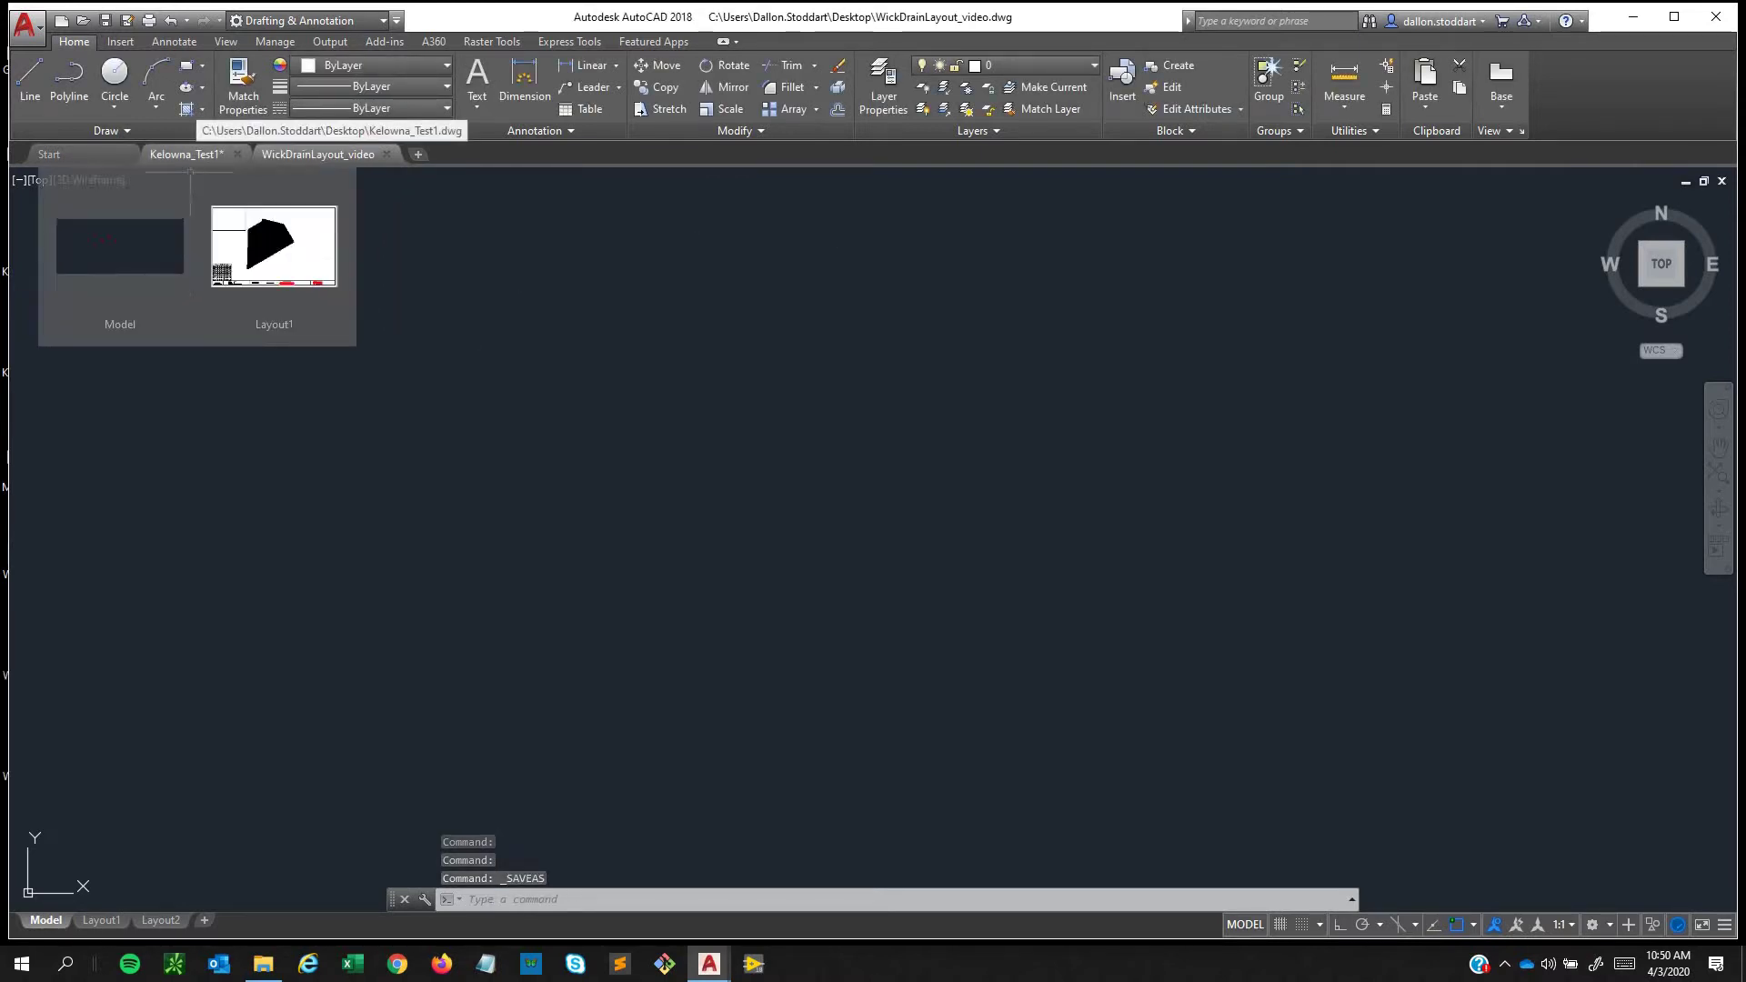
# In the Kelowna_Test1 drawing, copy the circled point block numbered 5 with COPYBASE, using its center as the base point.
pyautogui.click(186, 154)
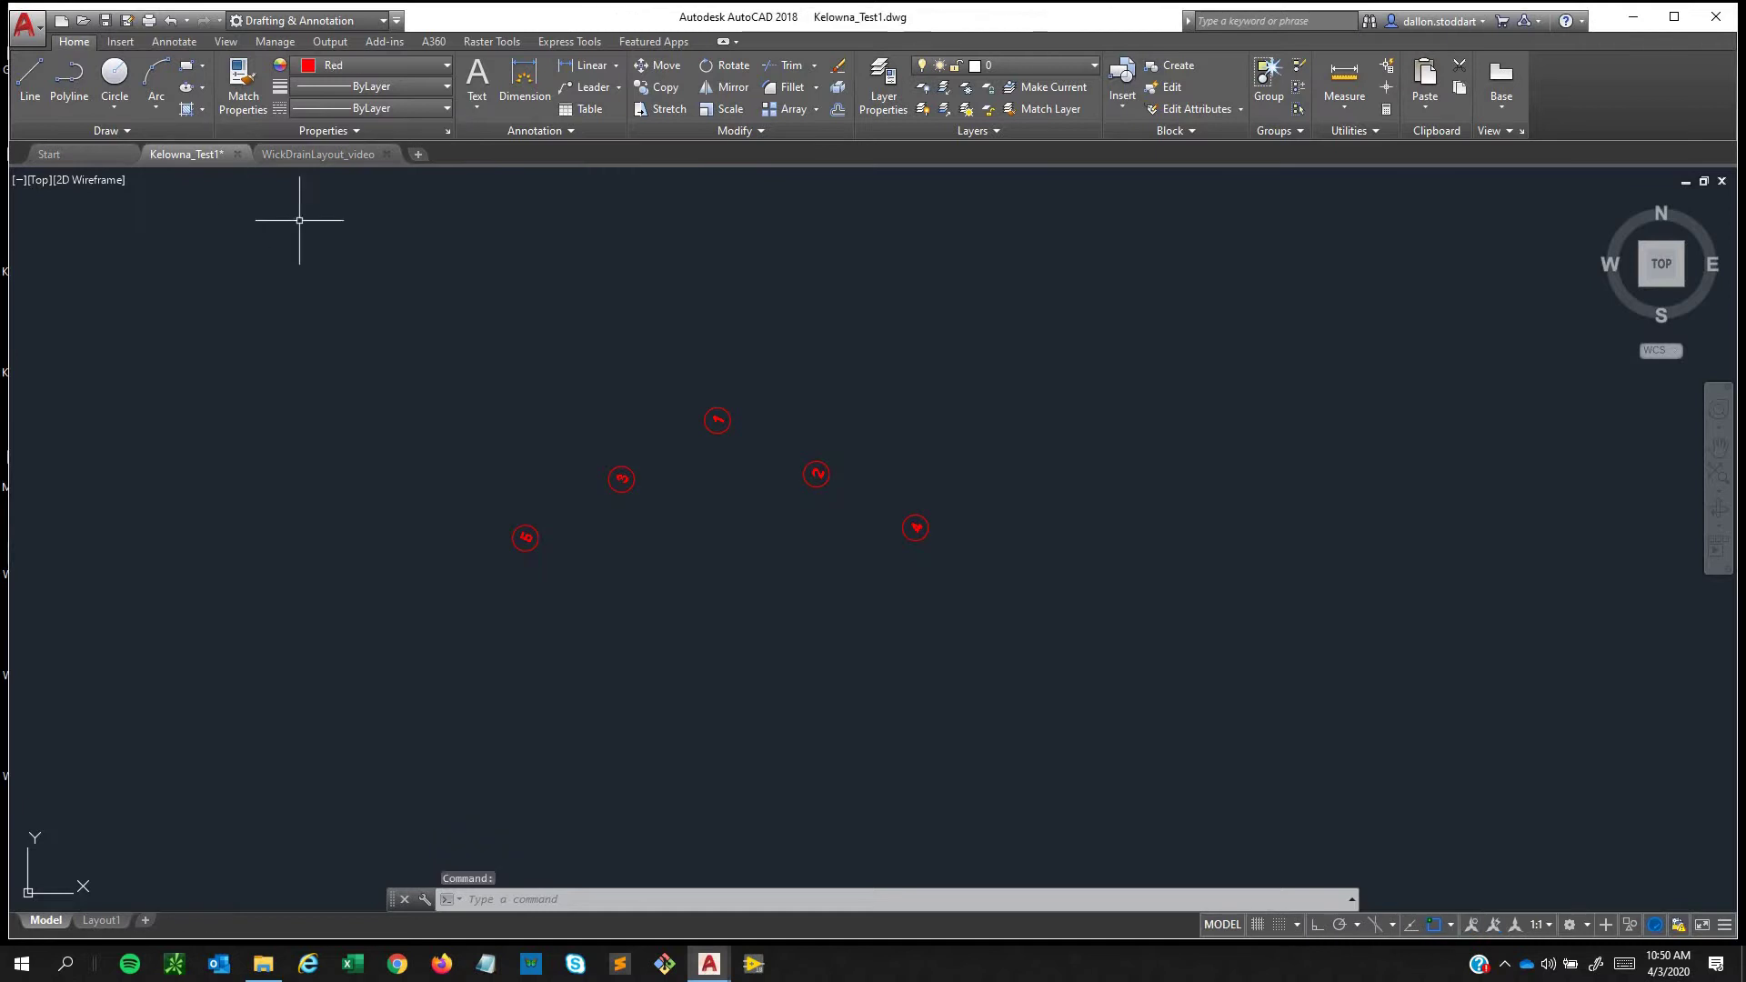
pyautogui.click(564, 605)
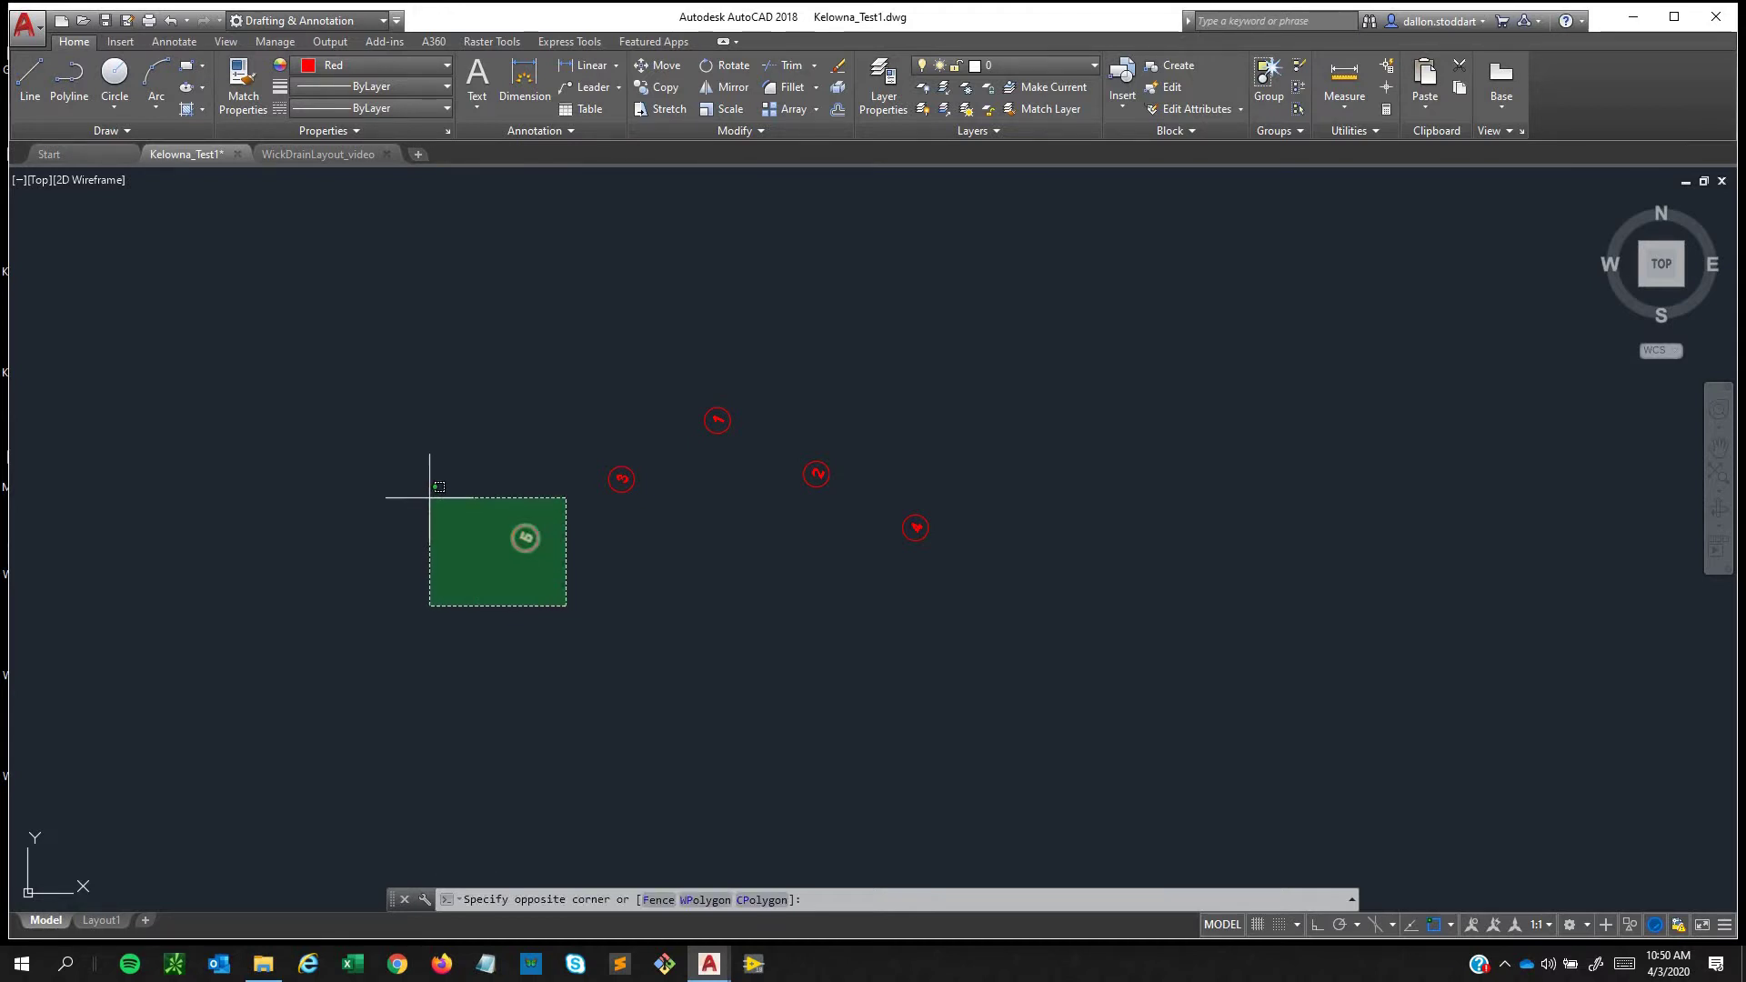
pyautogui.click(429, 497)
pyautogui.write('CP')
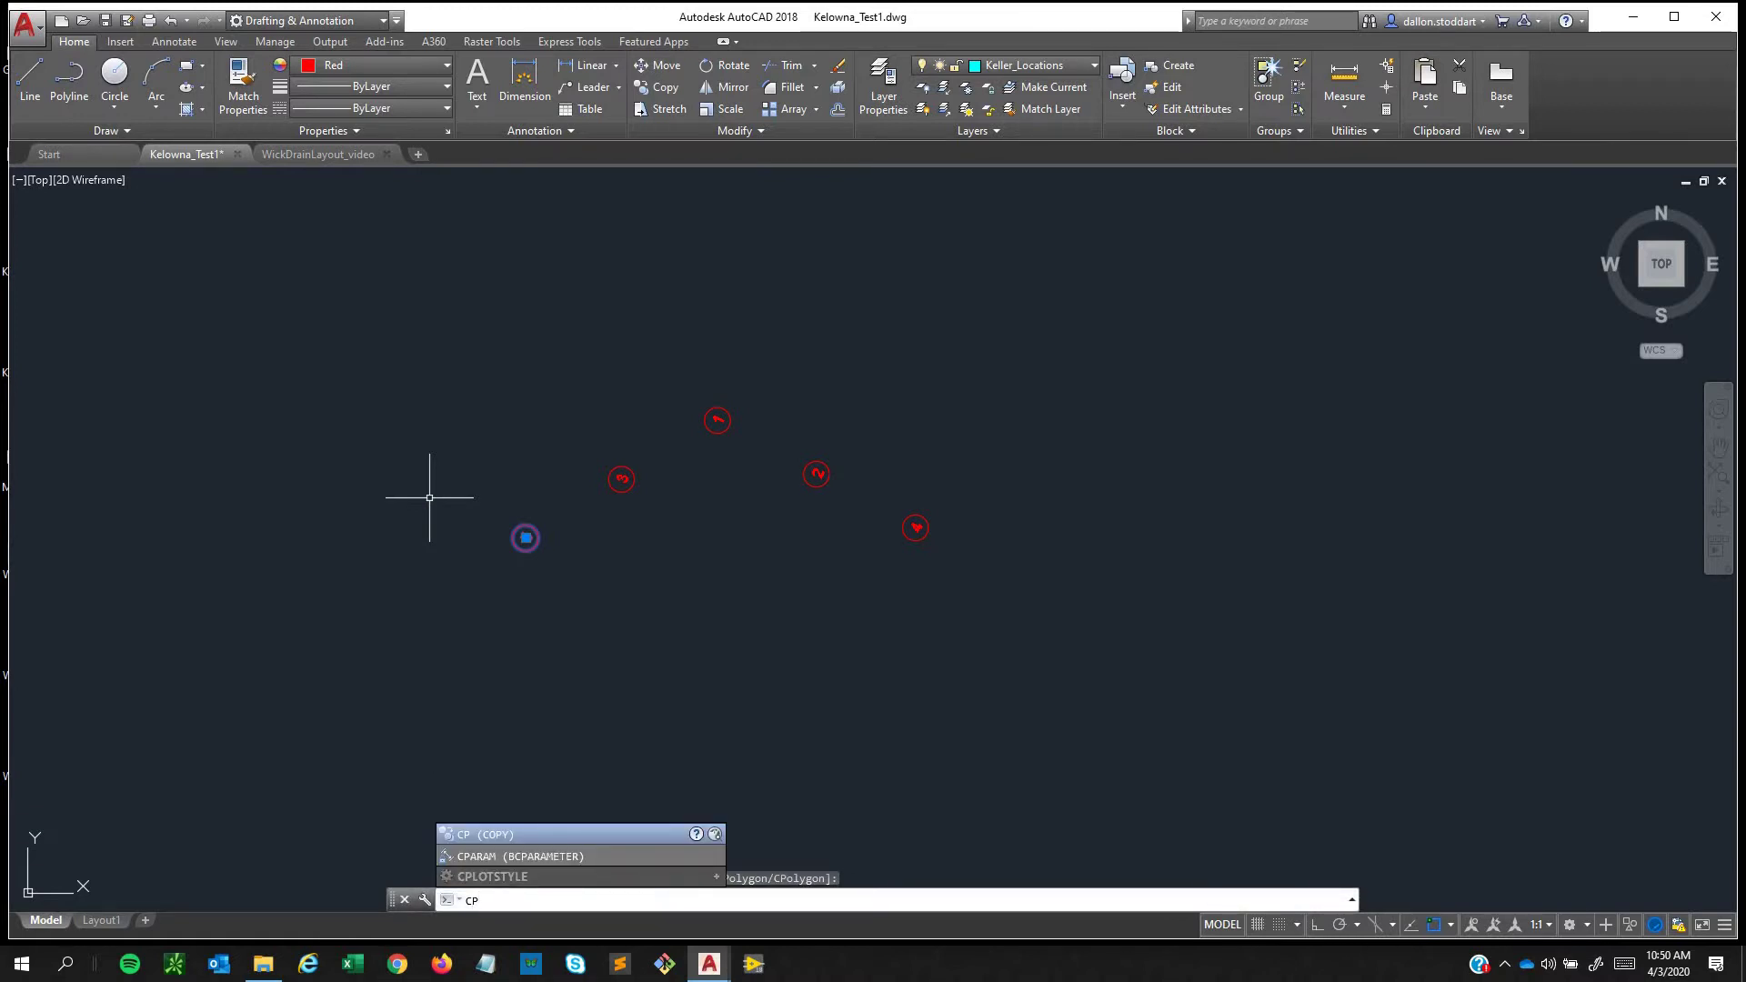
pyautogui.write('opybase')
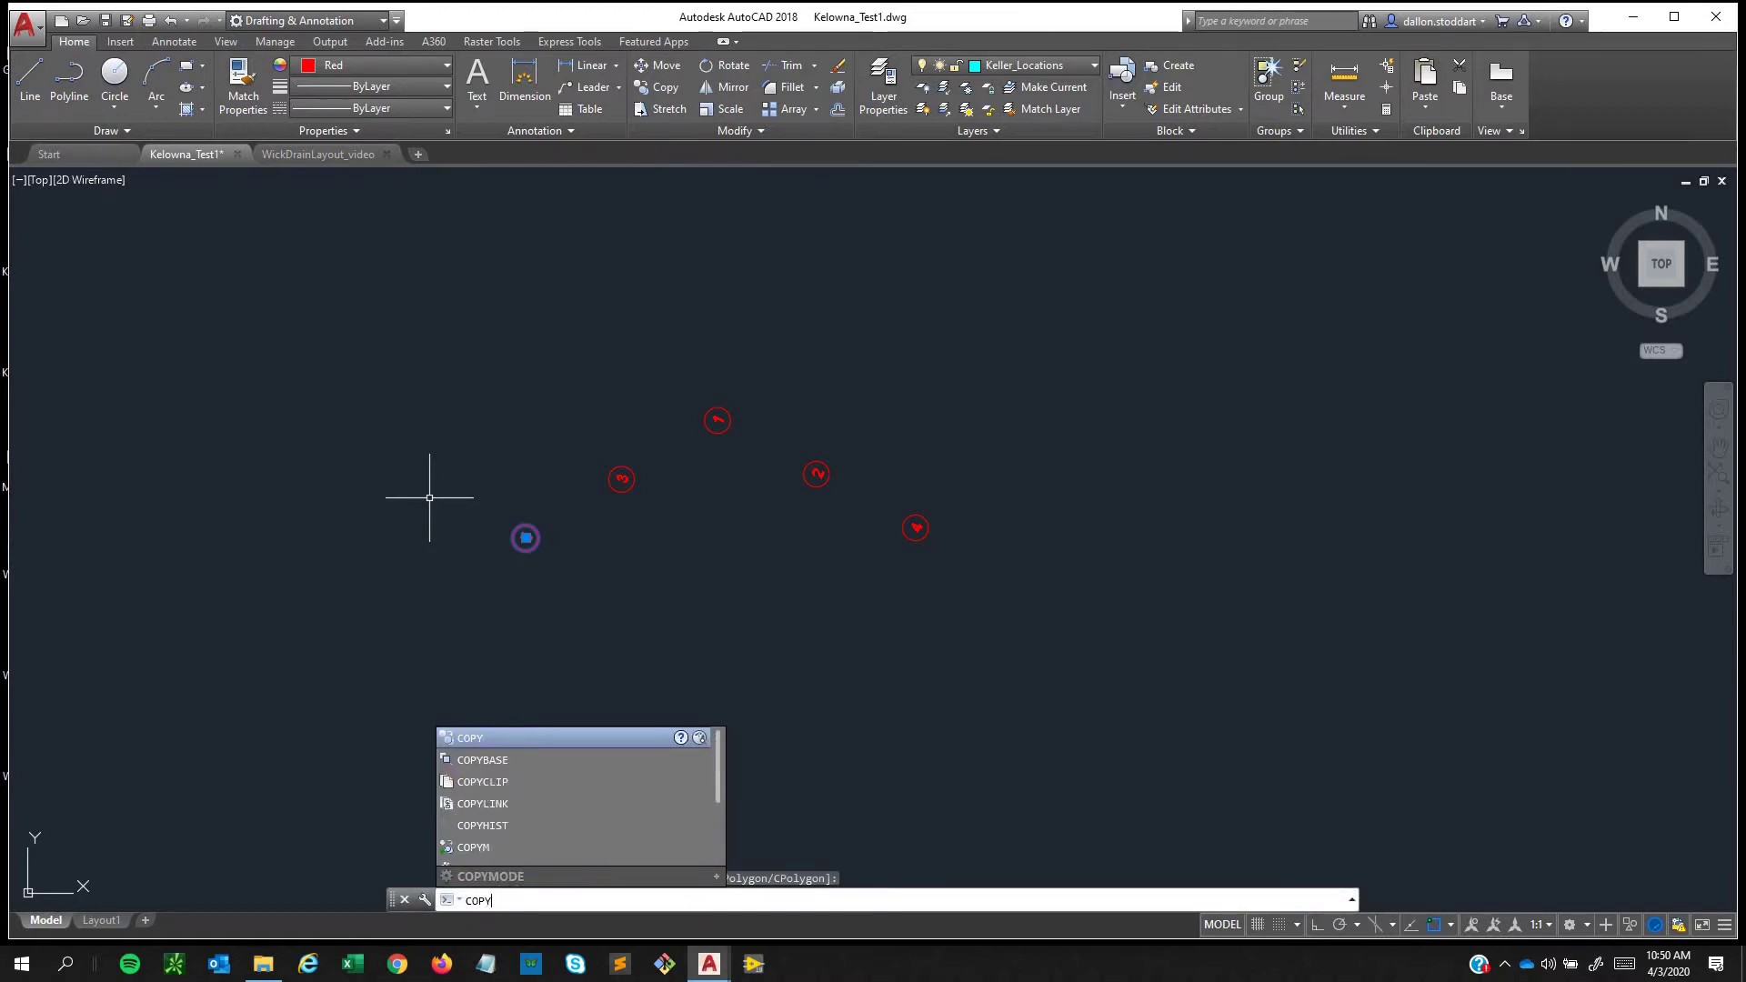
pyautogui.press('Return')
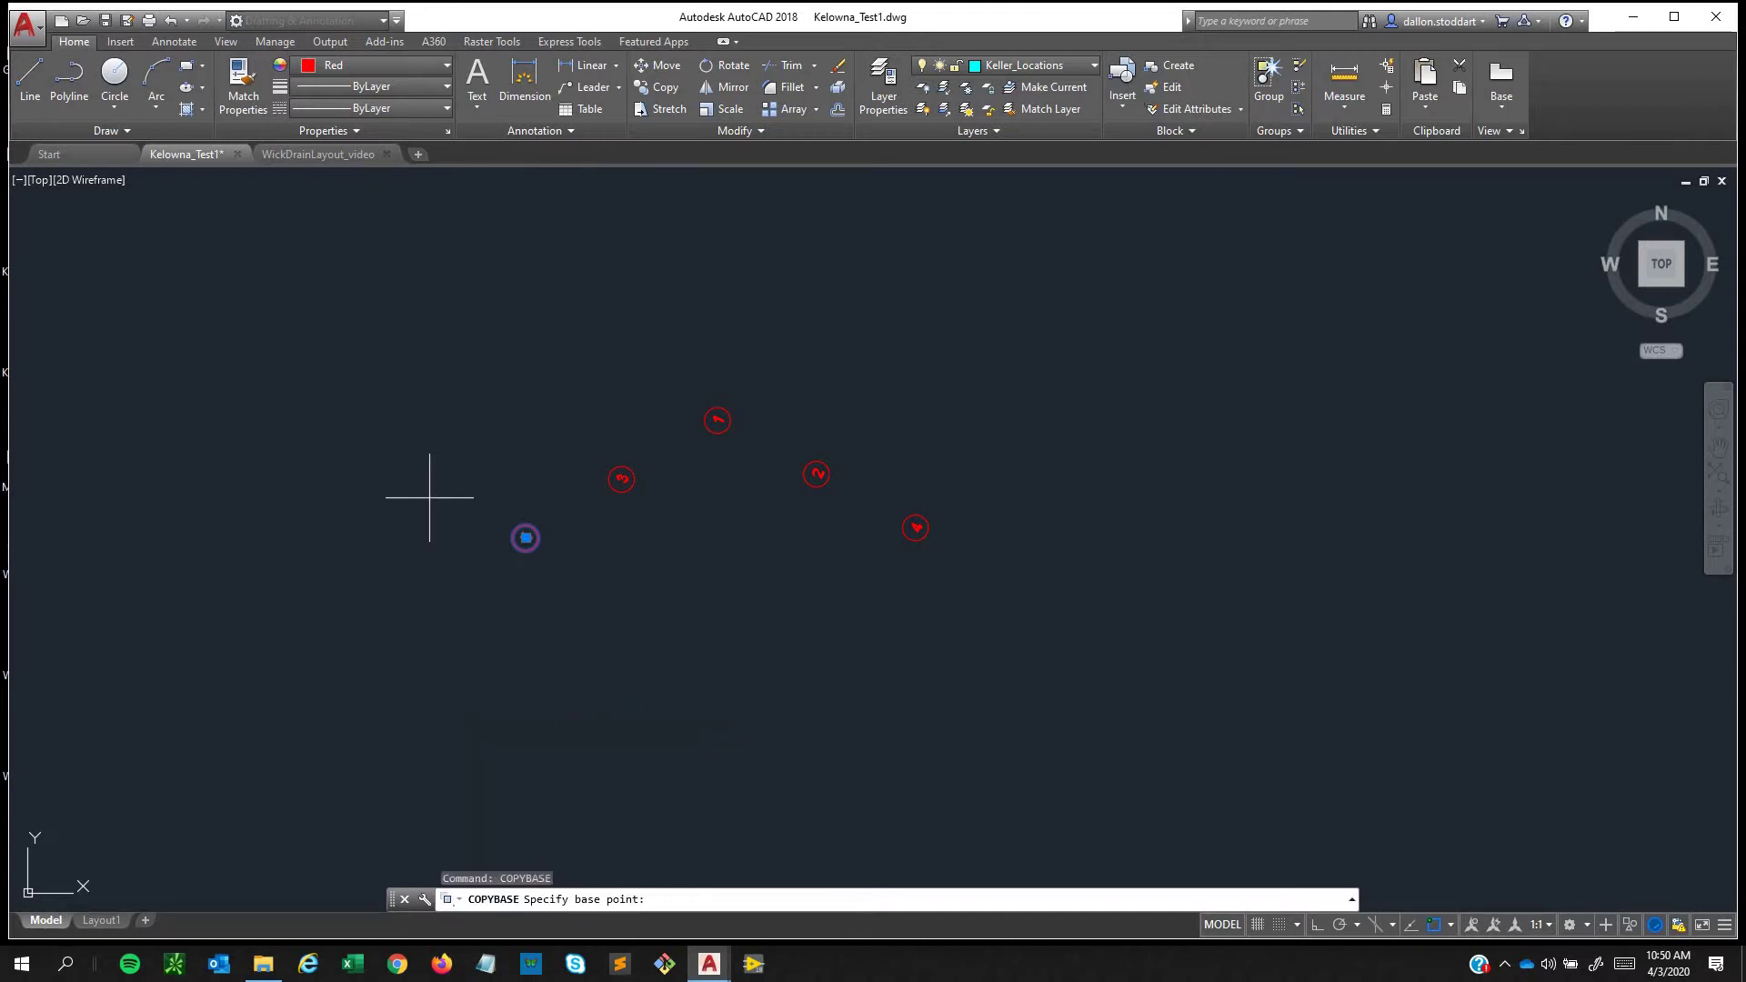
pyautogui.click(525, 538)
pyautogui.press('Escape')
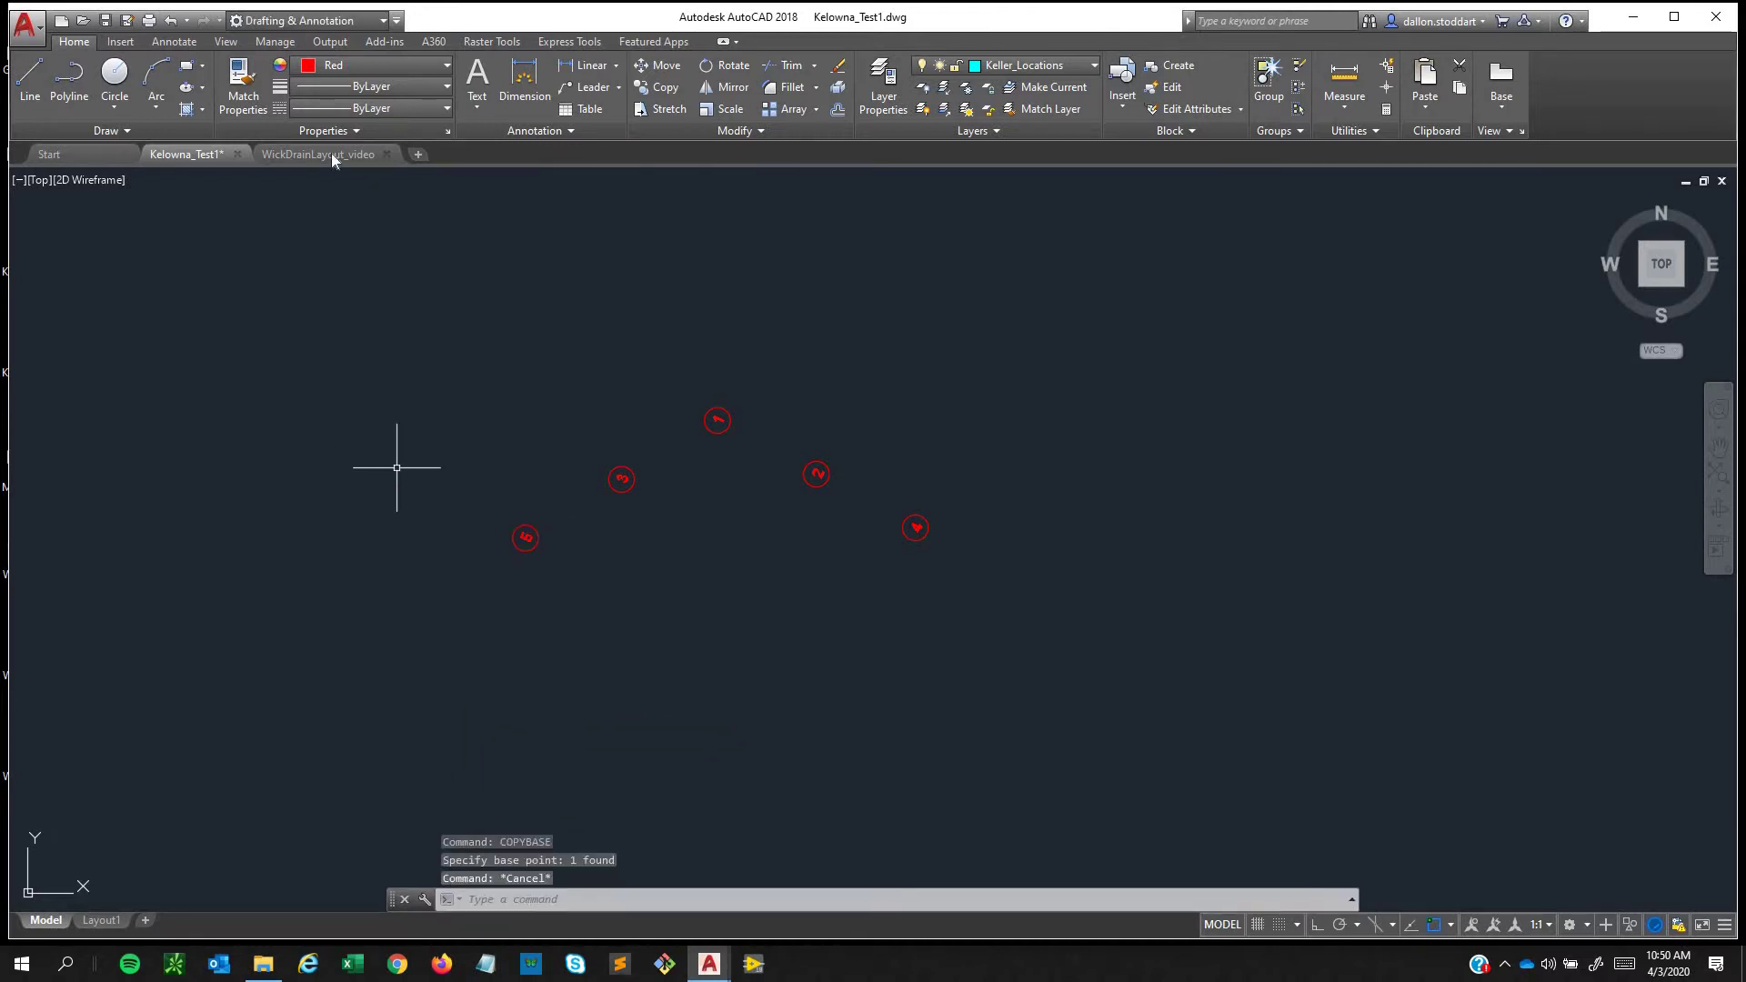
# Paste the copied point block near the middle of the WickDrainLayout_video drawing.
pyautogui.click(329, 154)
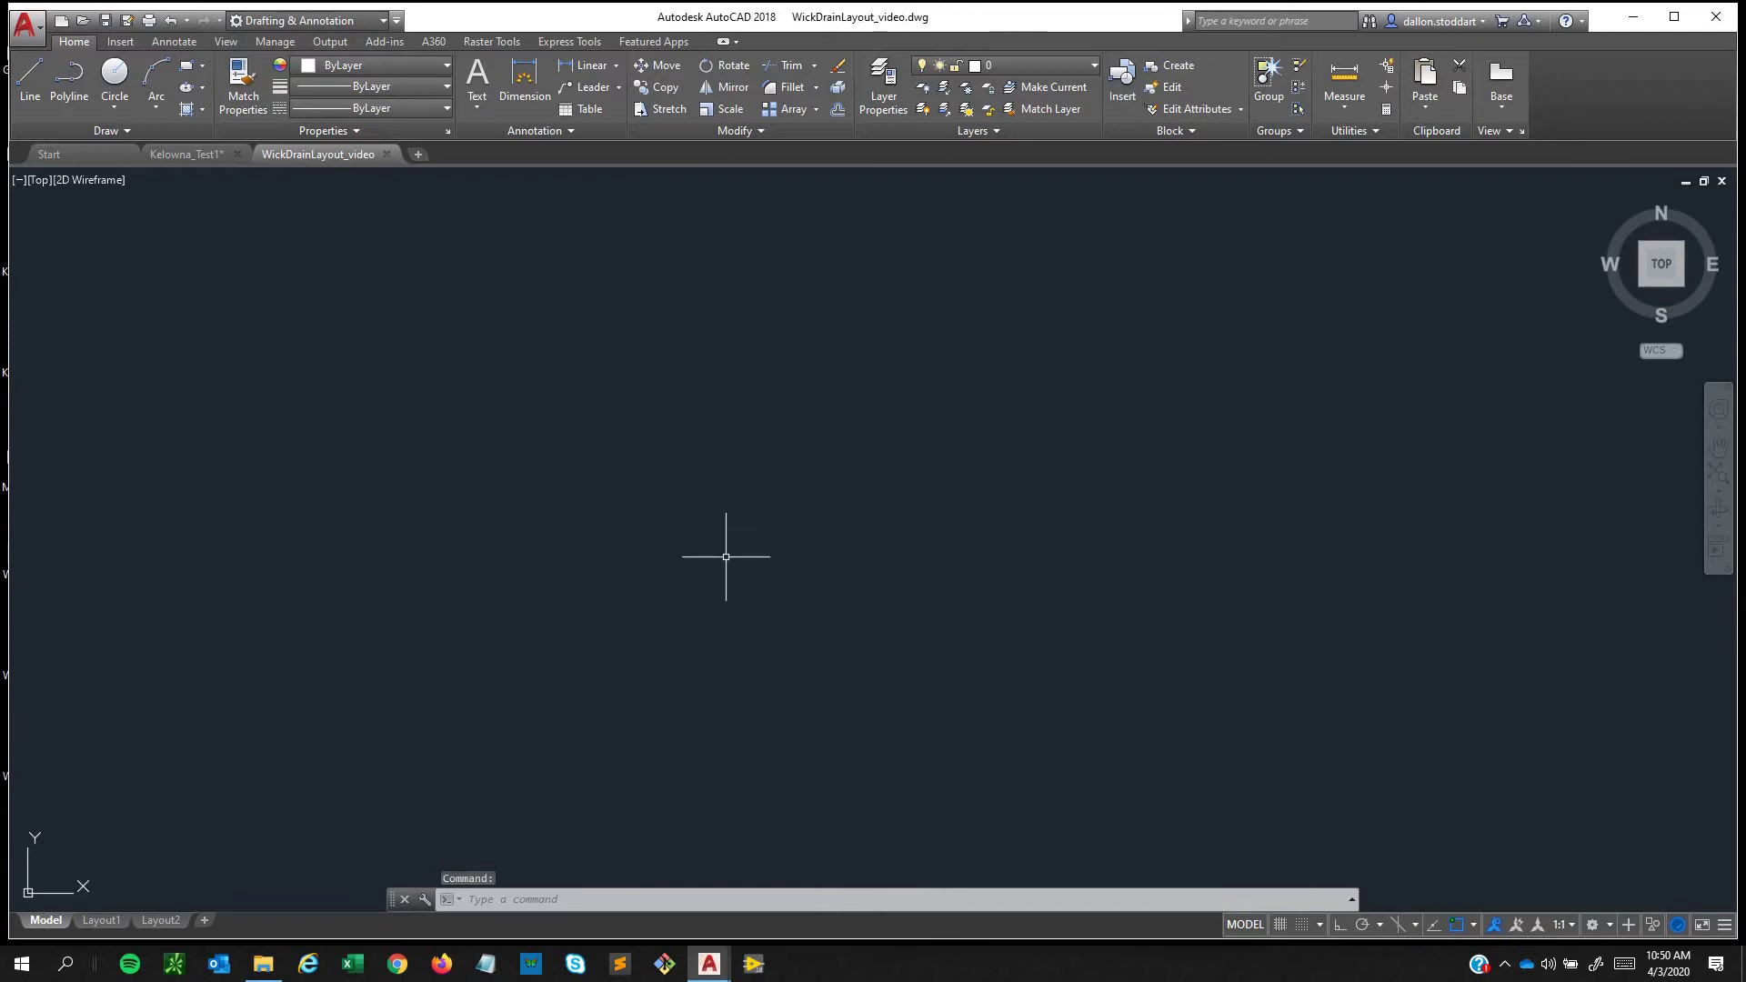
pyautogui.write('PASTECLIP')
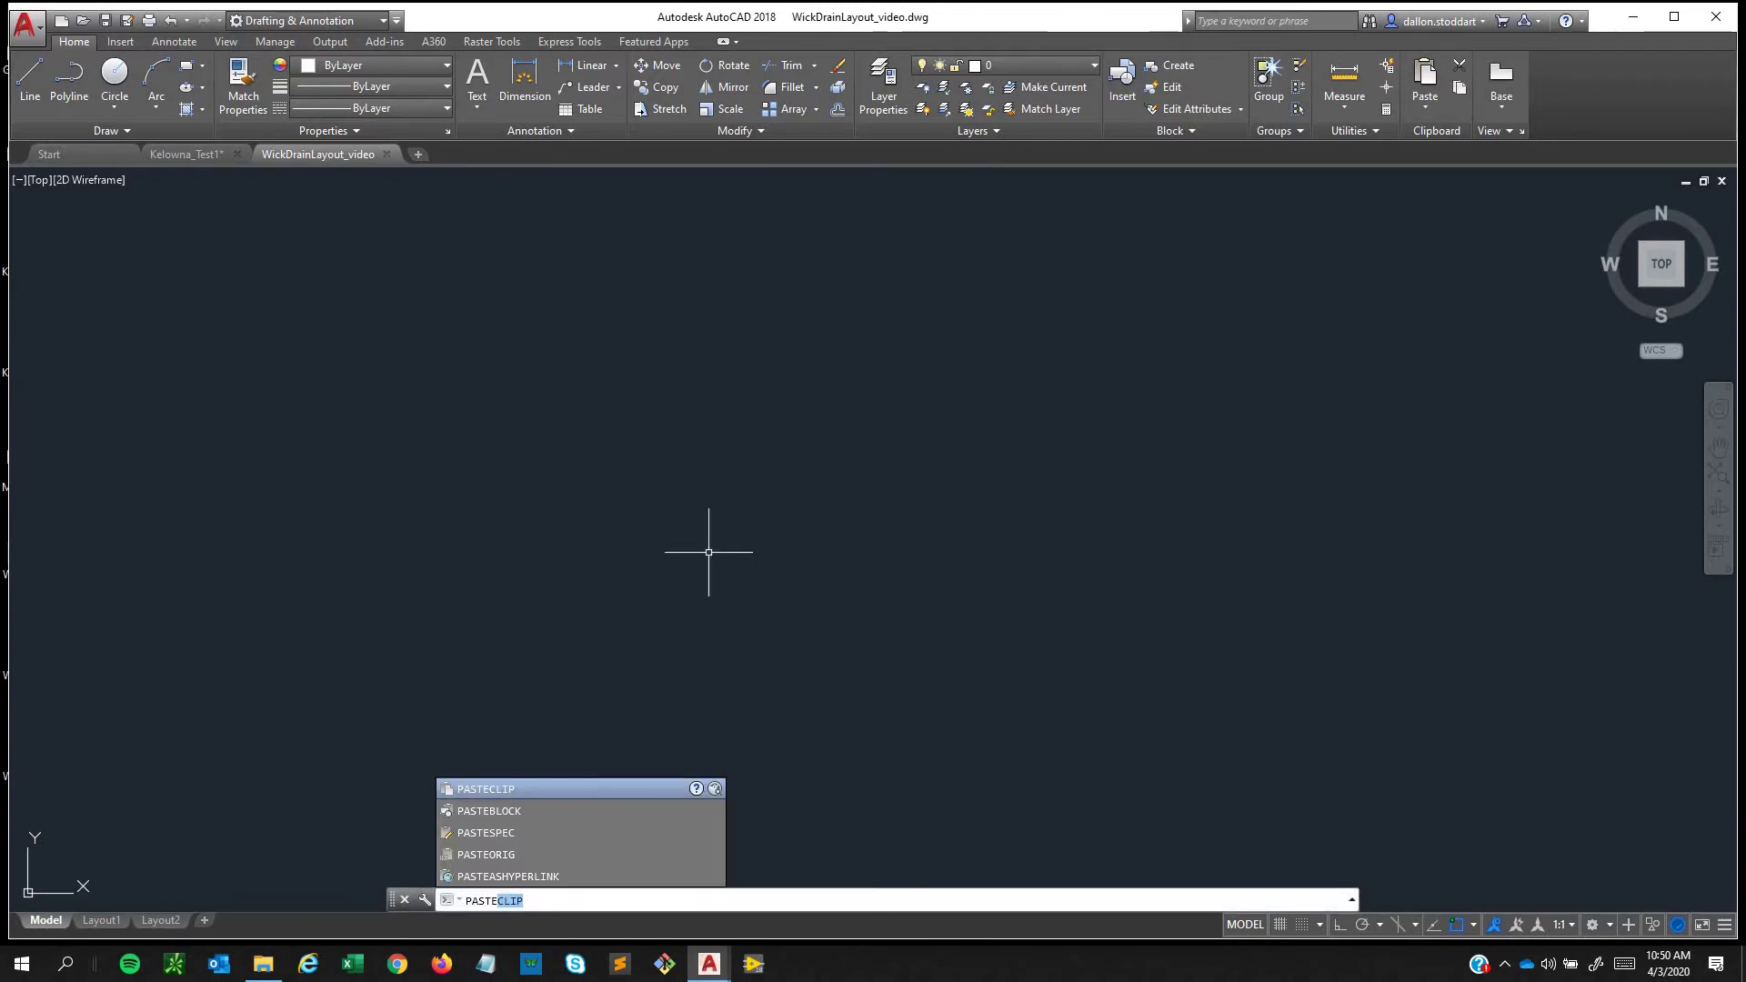
pyautogui.press('Return')
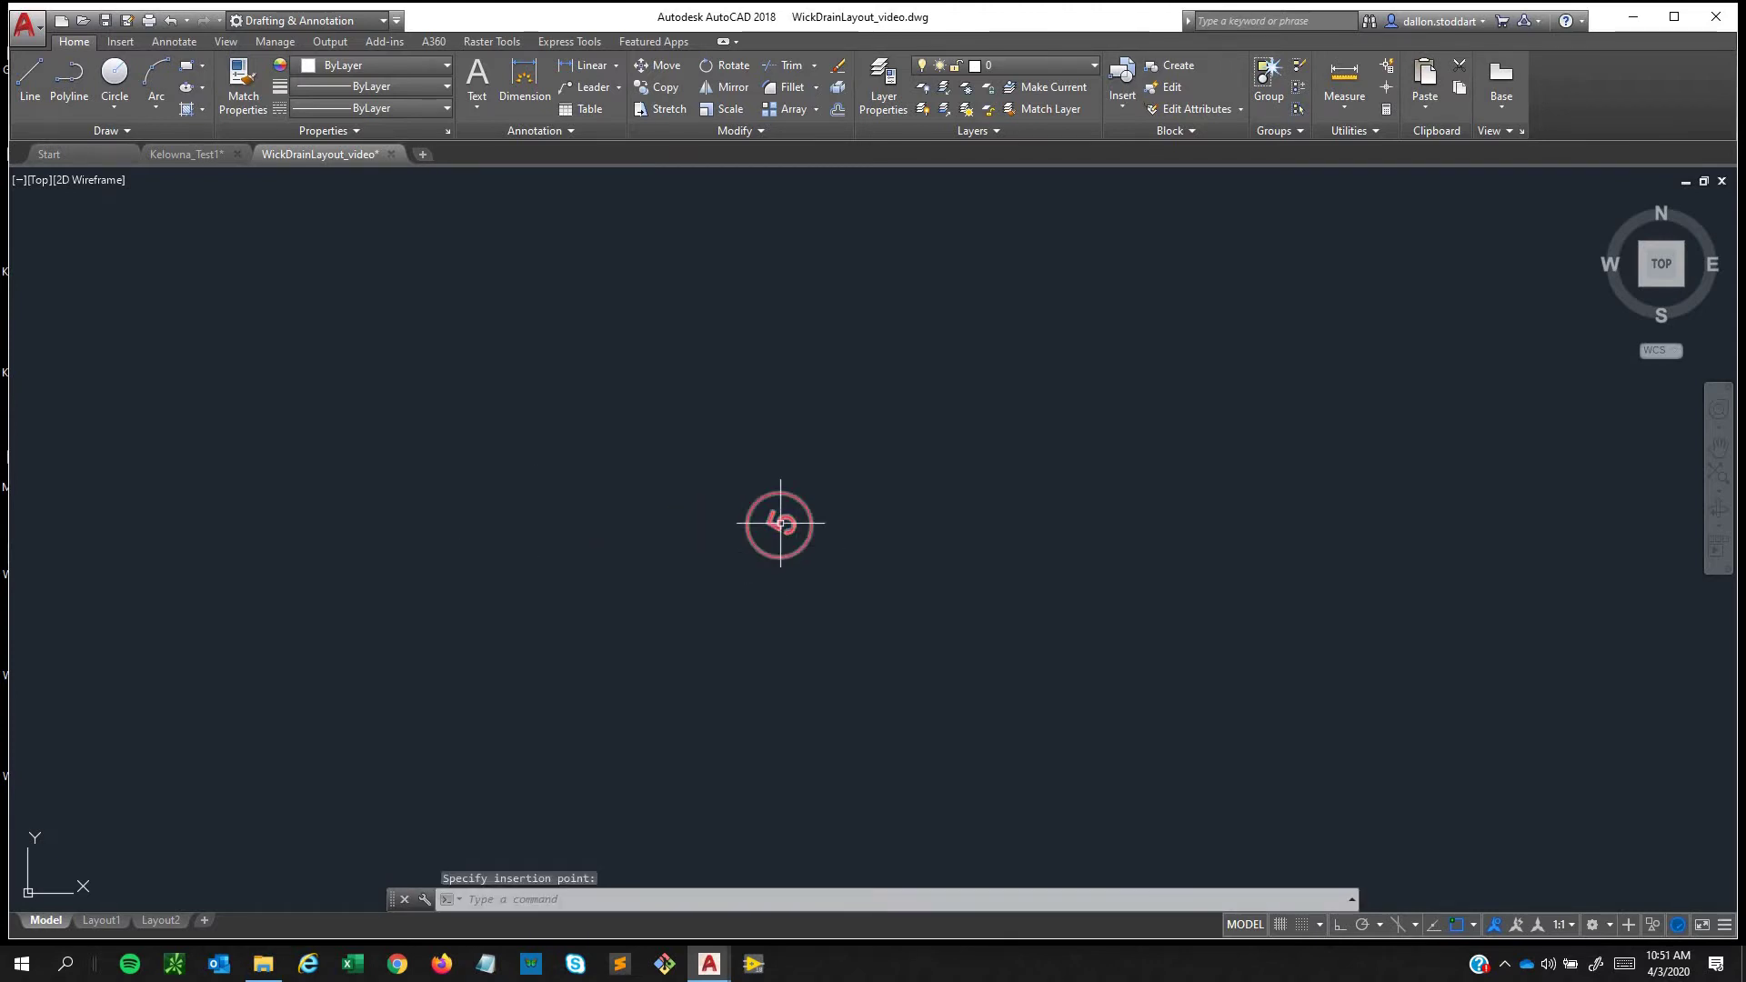
pyautogui.click(780, 523)
# Set the pasted block's Point Number attribute to xxx.
pyautogui.doubleClick(780, 522)
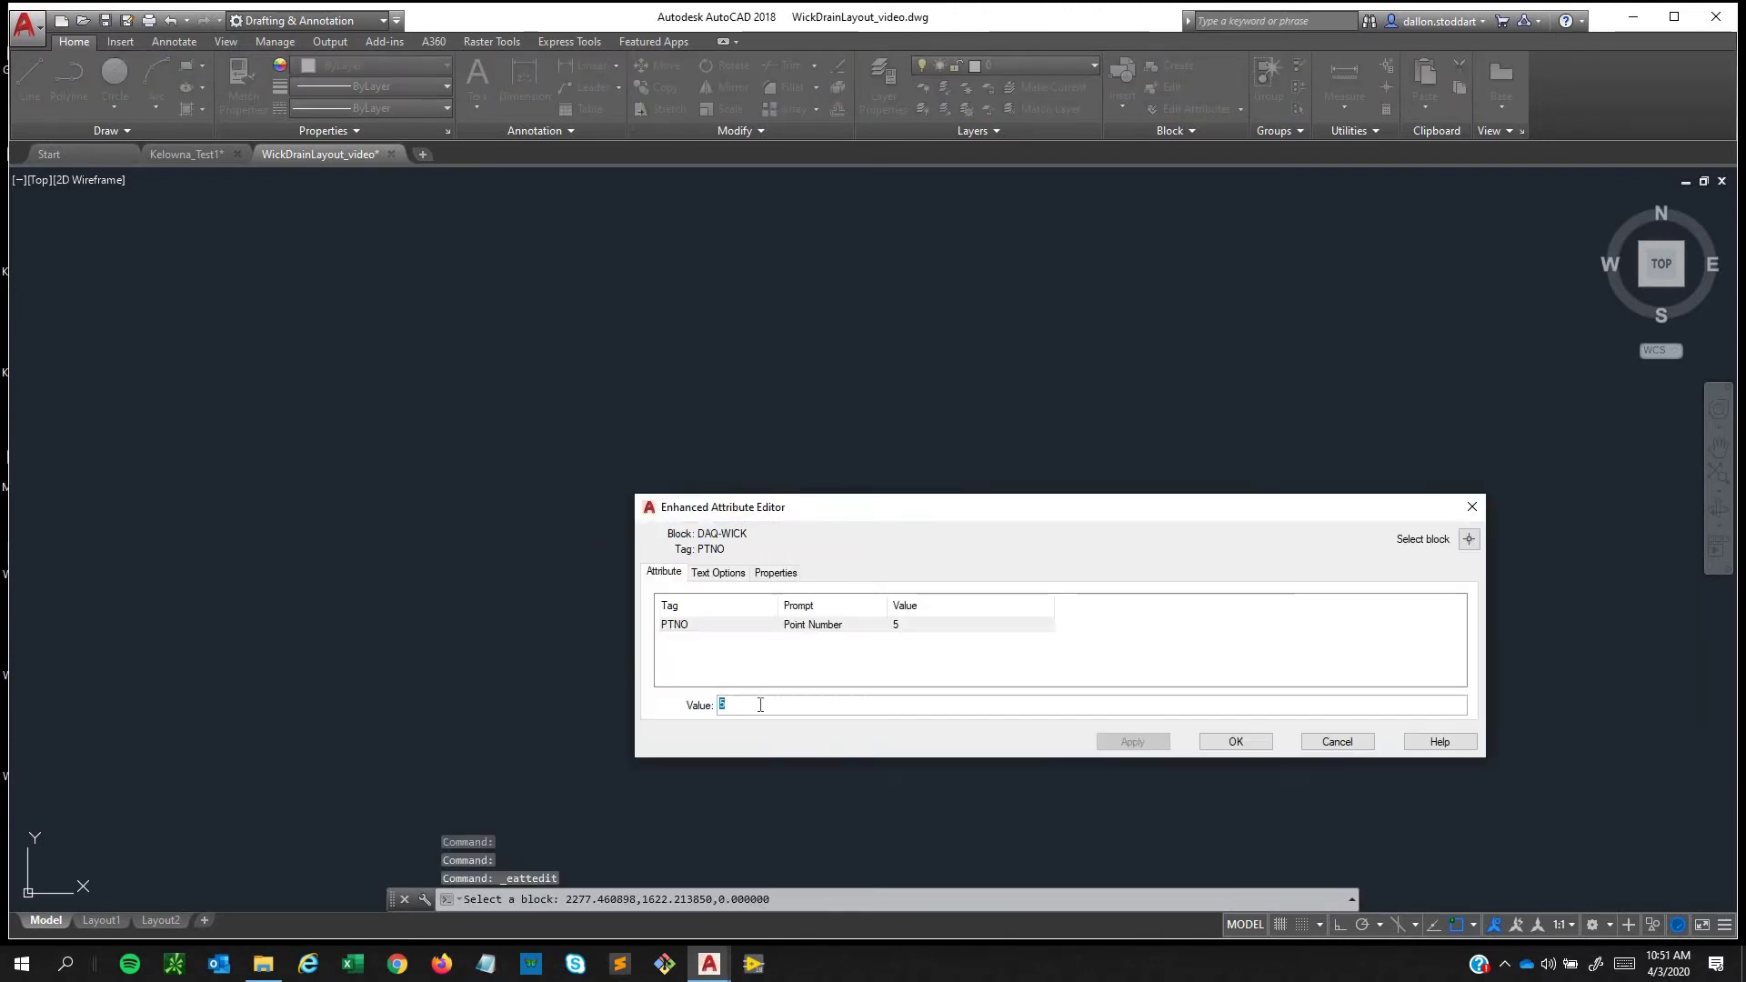
pyautogui.write('xx')
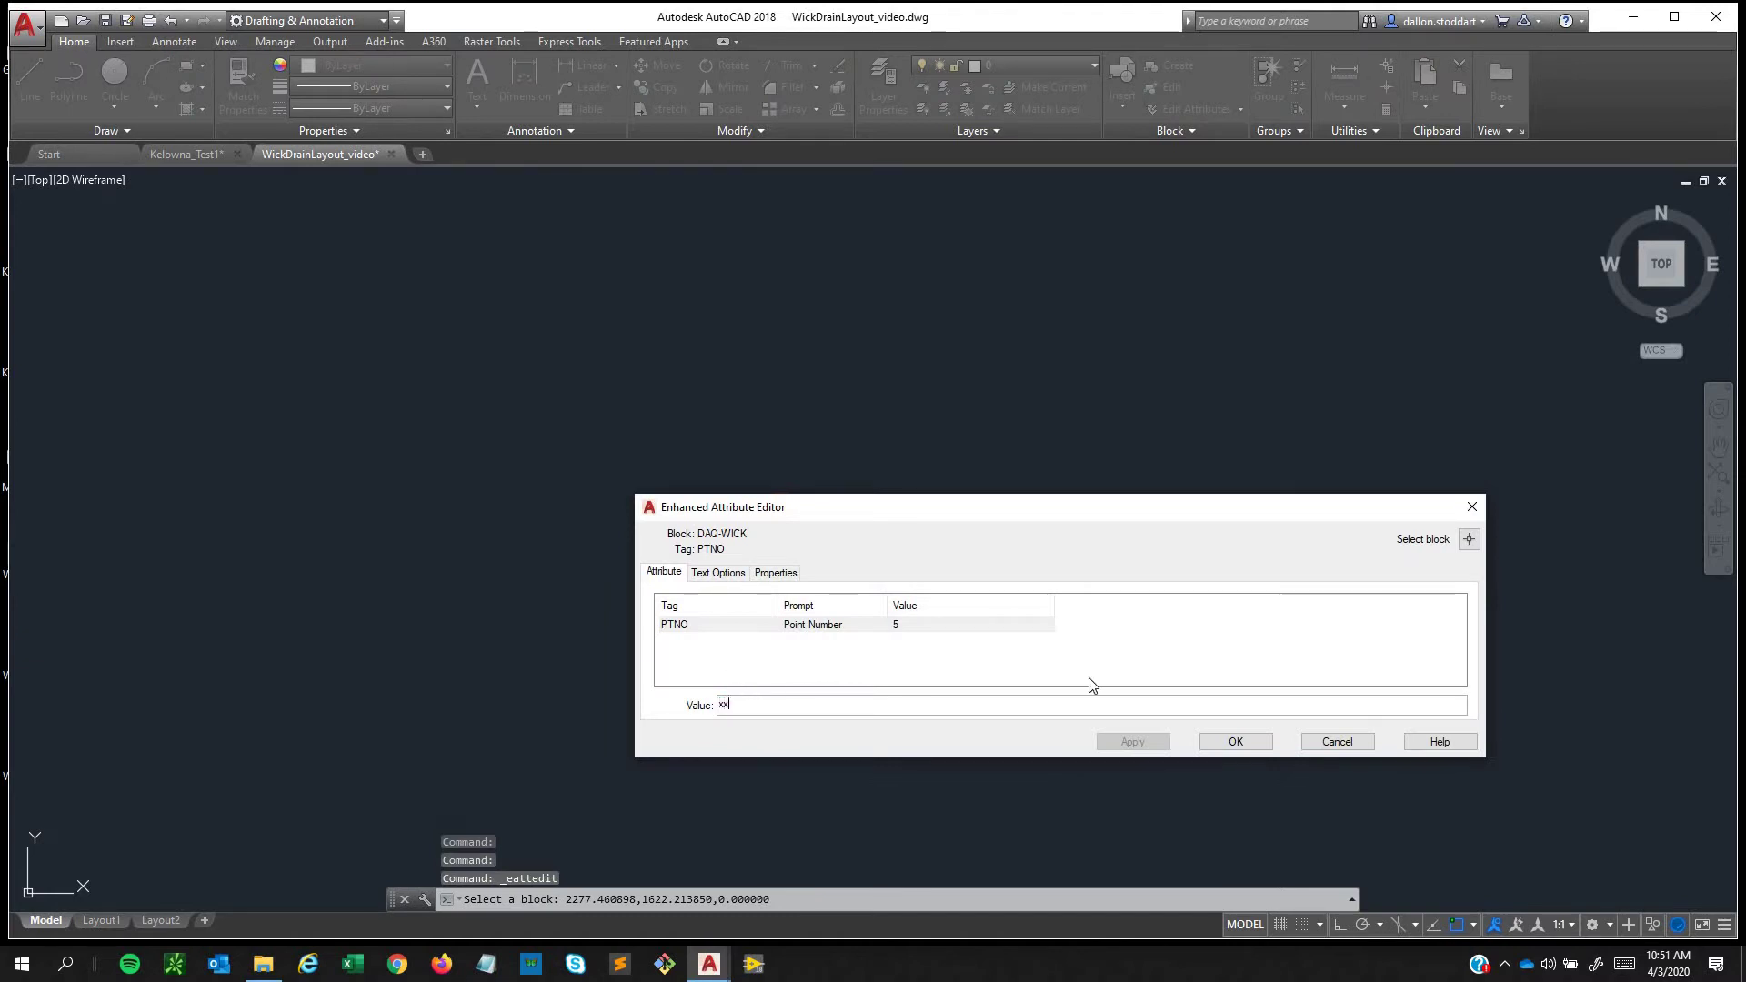
pyautogui.write('x')
pyautogui.click(1134, 742)
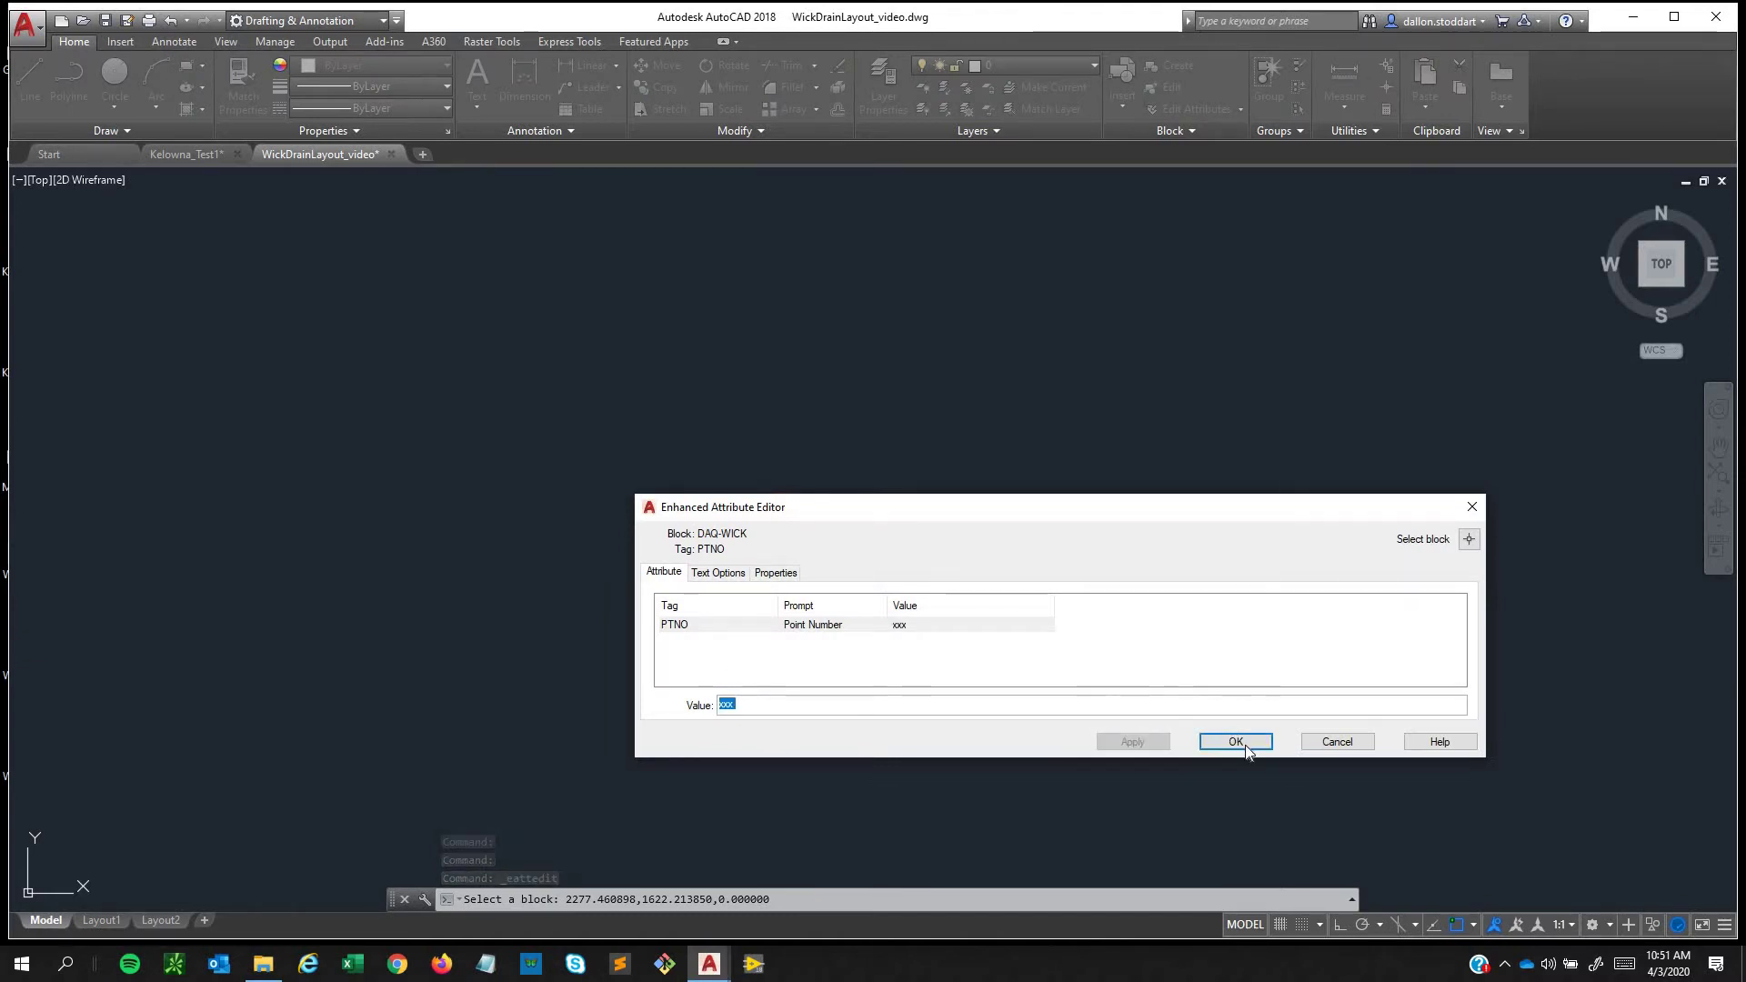
pyautogui.click(1246, 745)
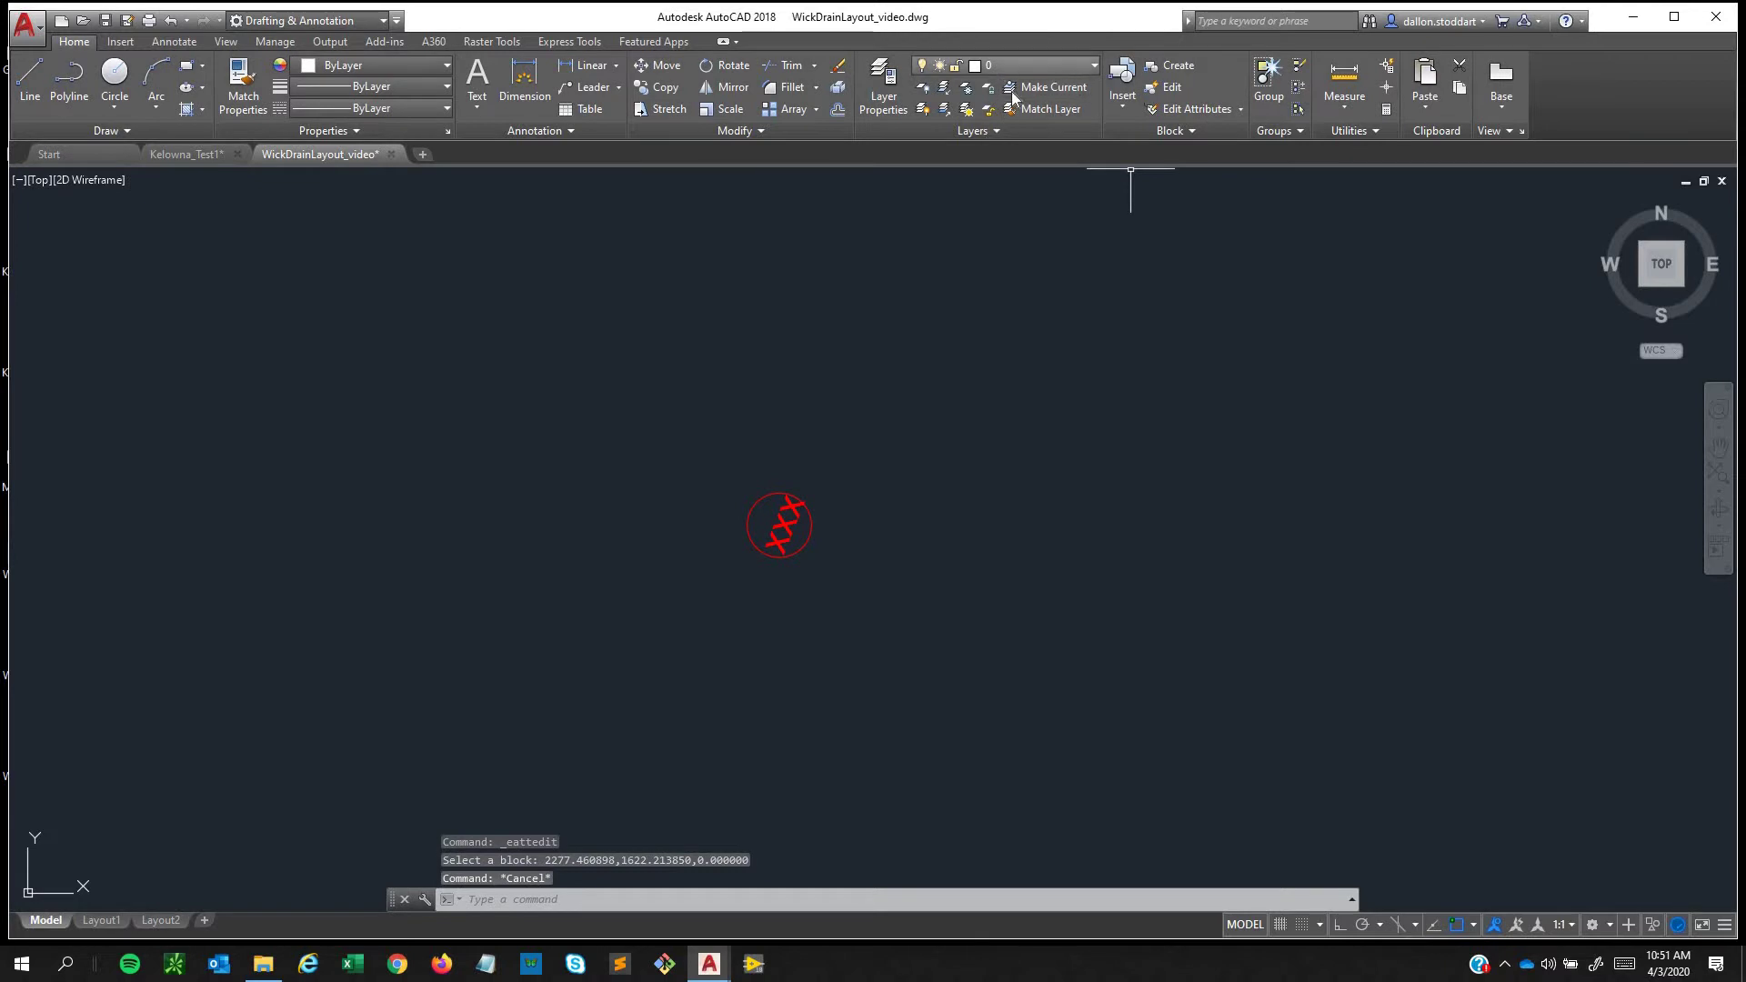
# Examine the list of layers brought into the drawing with the pasted block.
pyautogui.click(1018, 65)
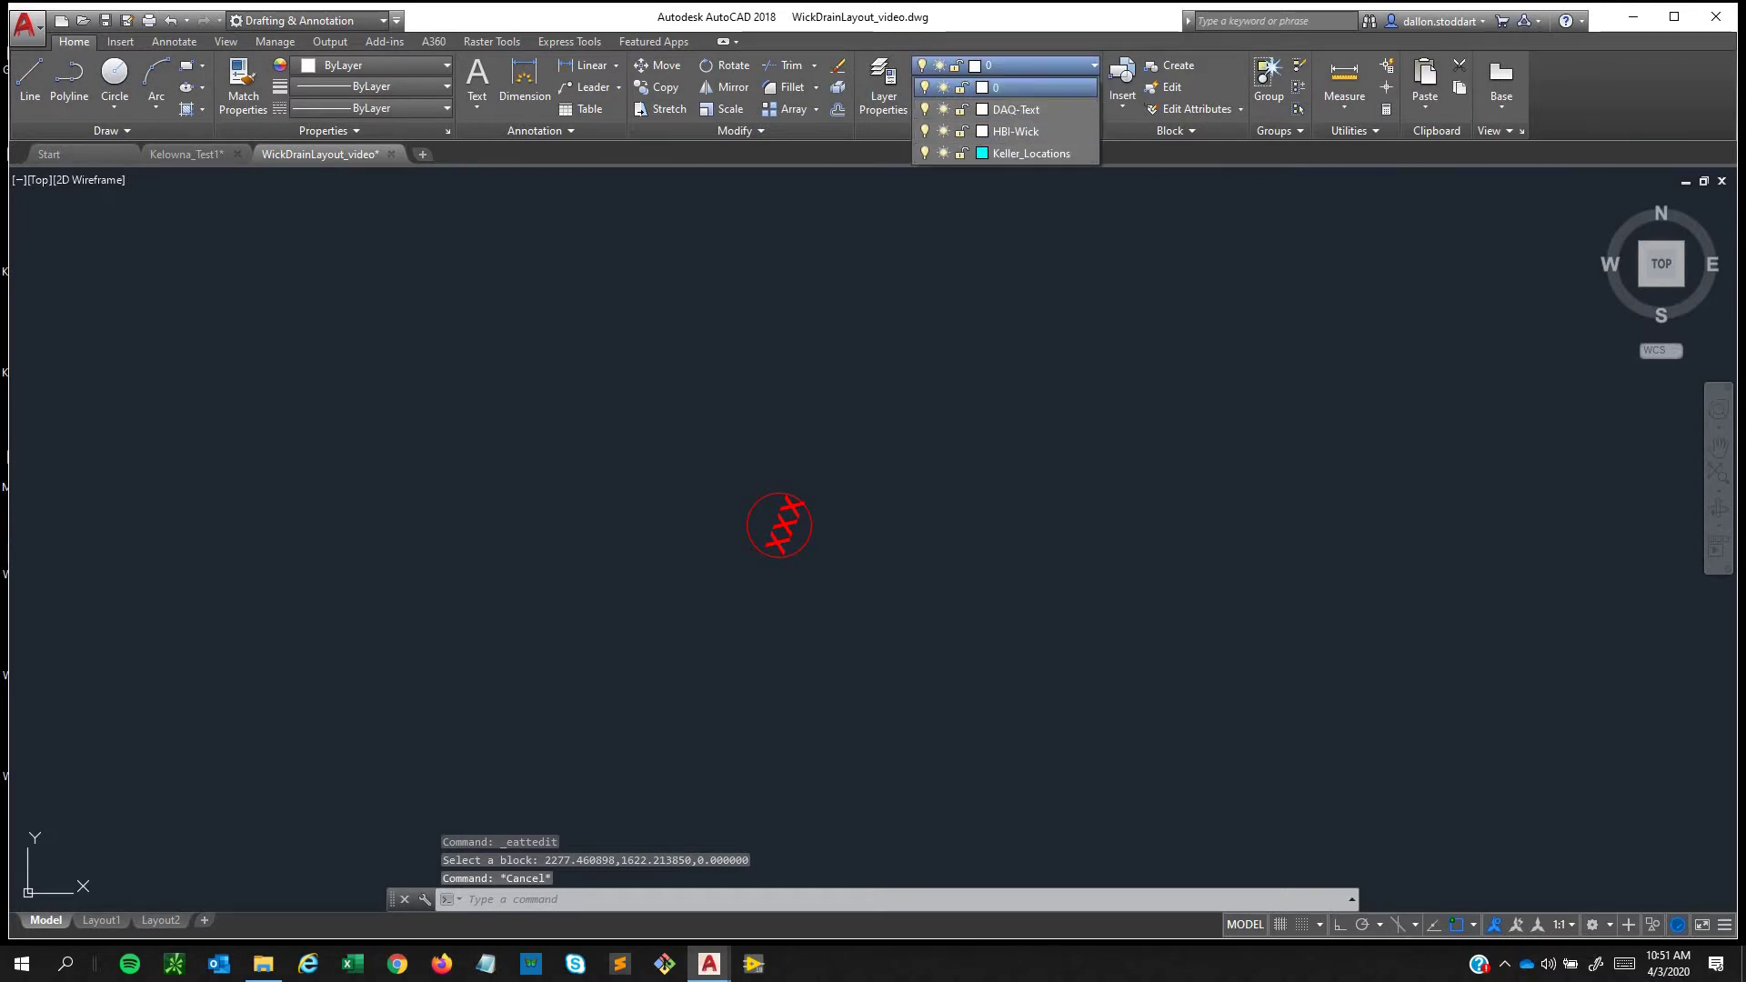
pyautogui.press('Escape')
pyautogui.press('Escape')
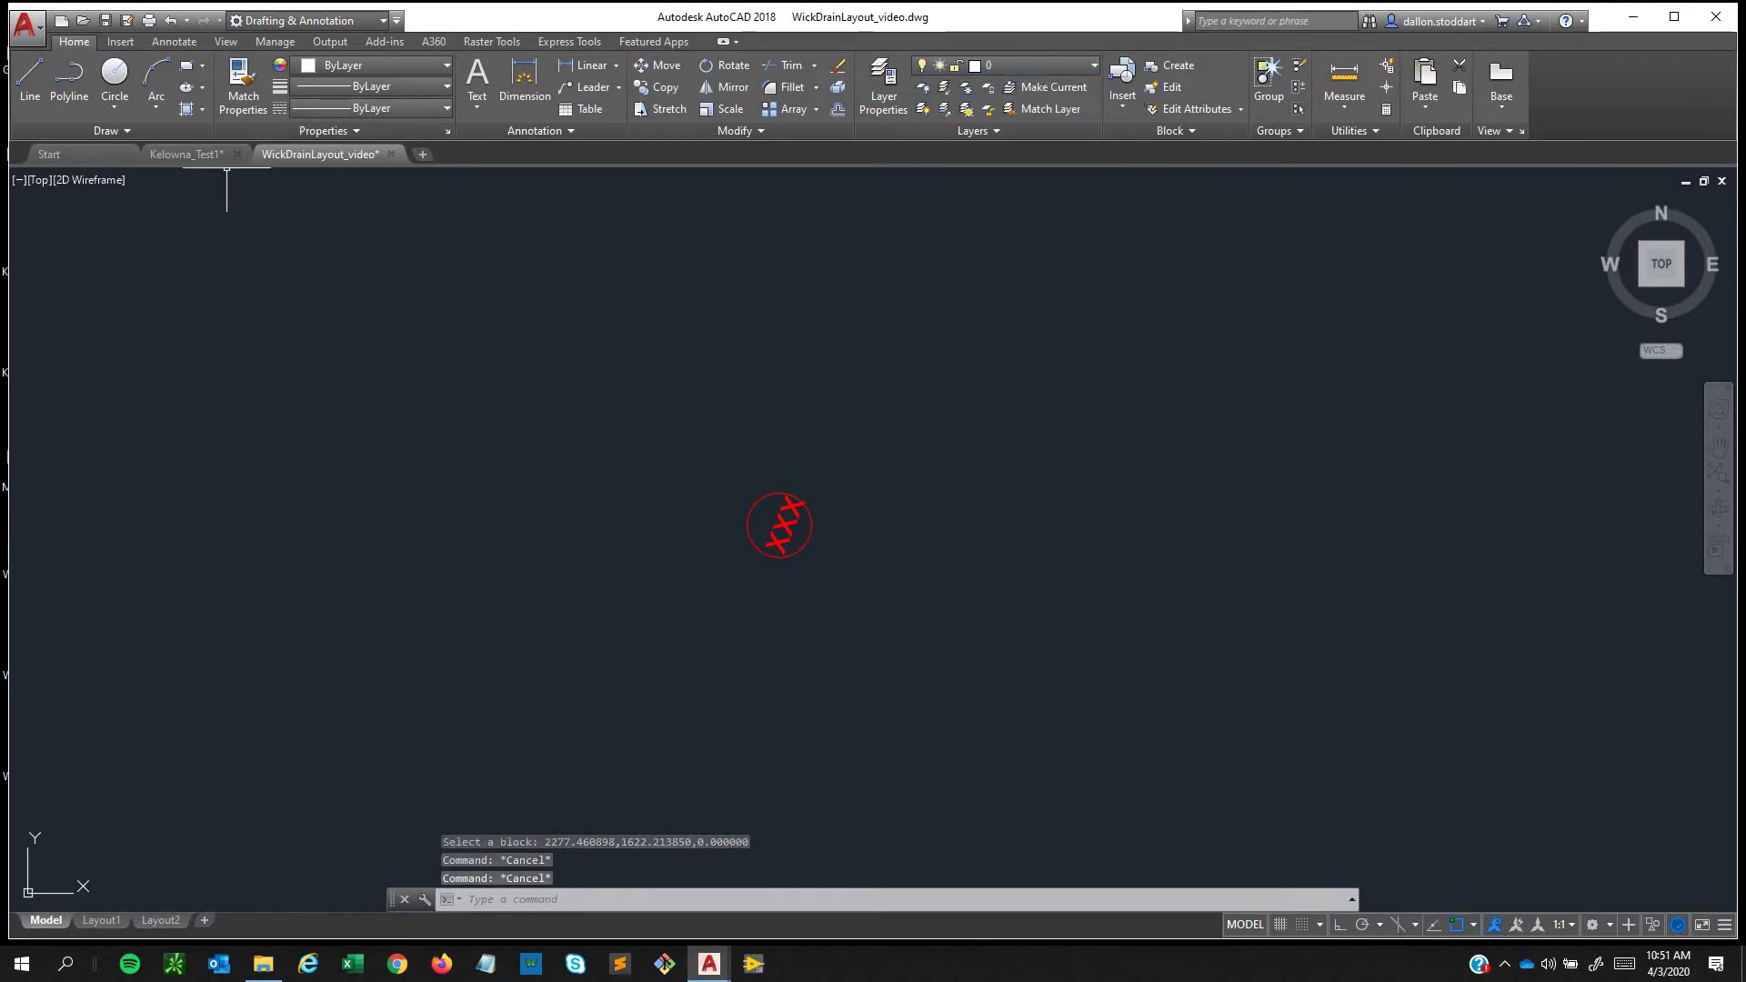
# Save the WickDrainLayout_video drawing with the pasted point block.
pyautogui.moveTo(934, 553); pyautogui.dragTo(837, 530, button='middle')
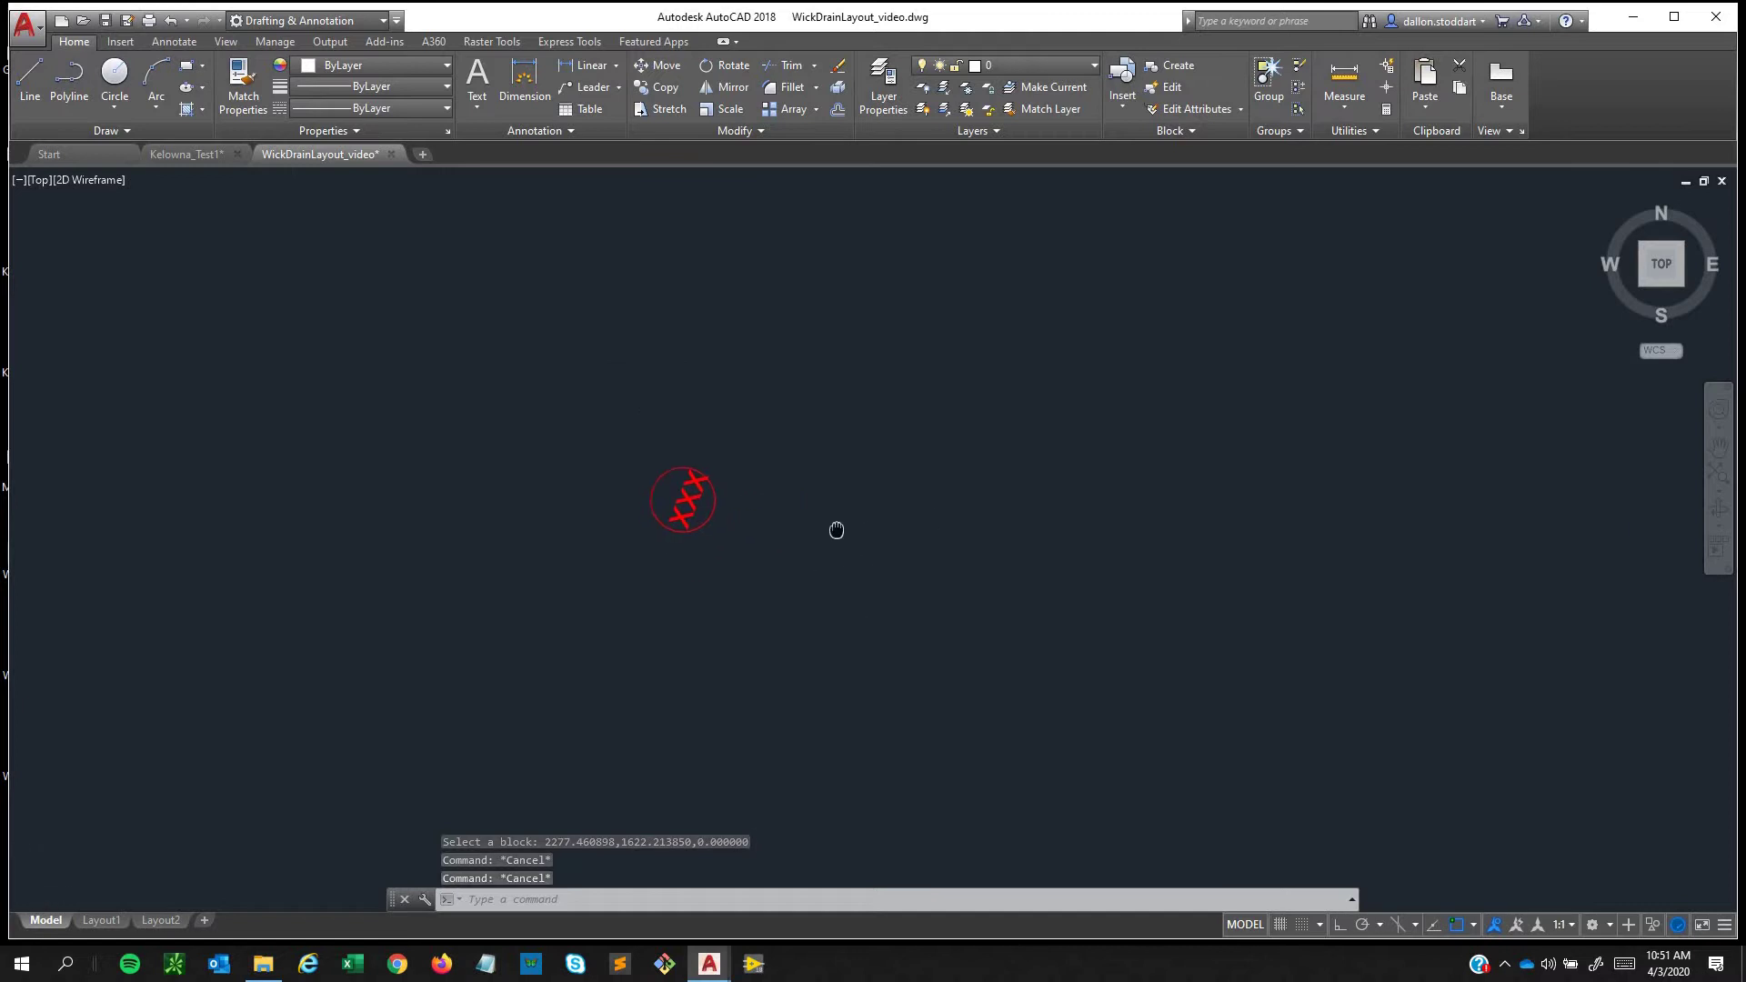
pyautogui.scroll(-1, 837, 509)
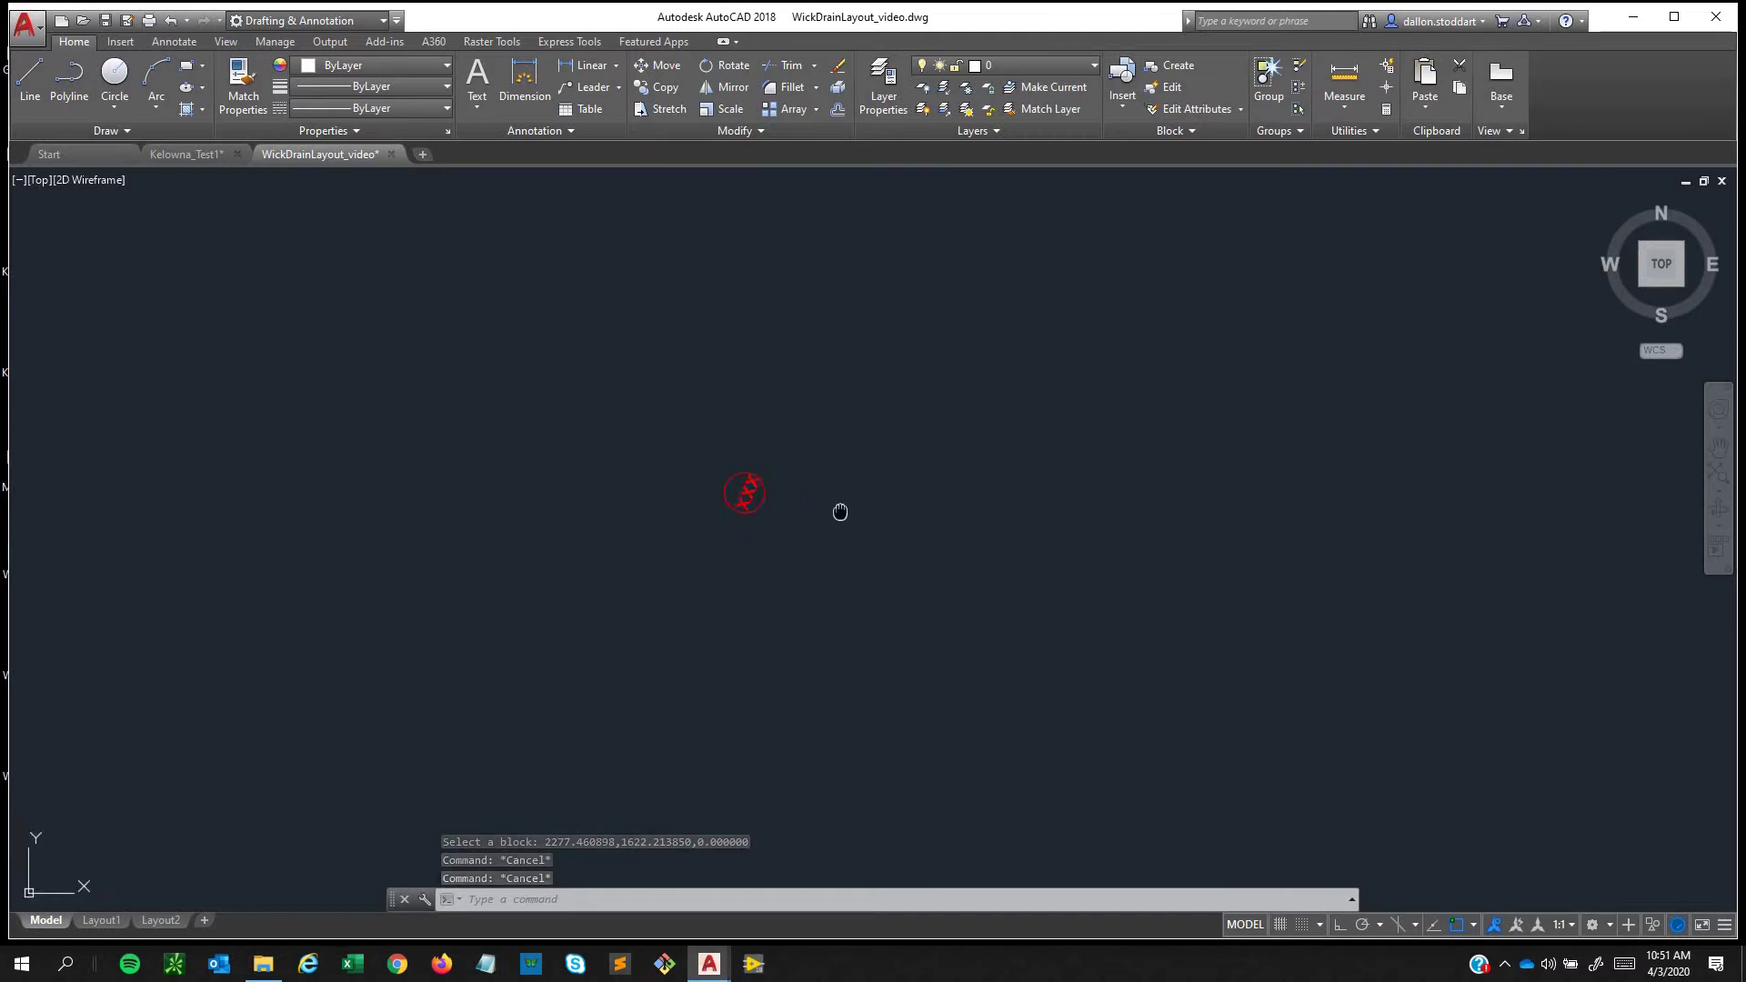
pyautogui.click(105, 20)
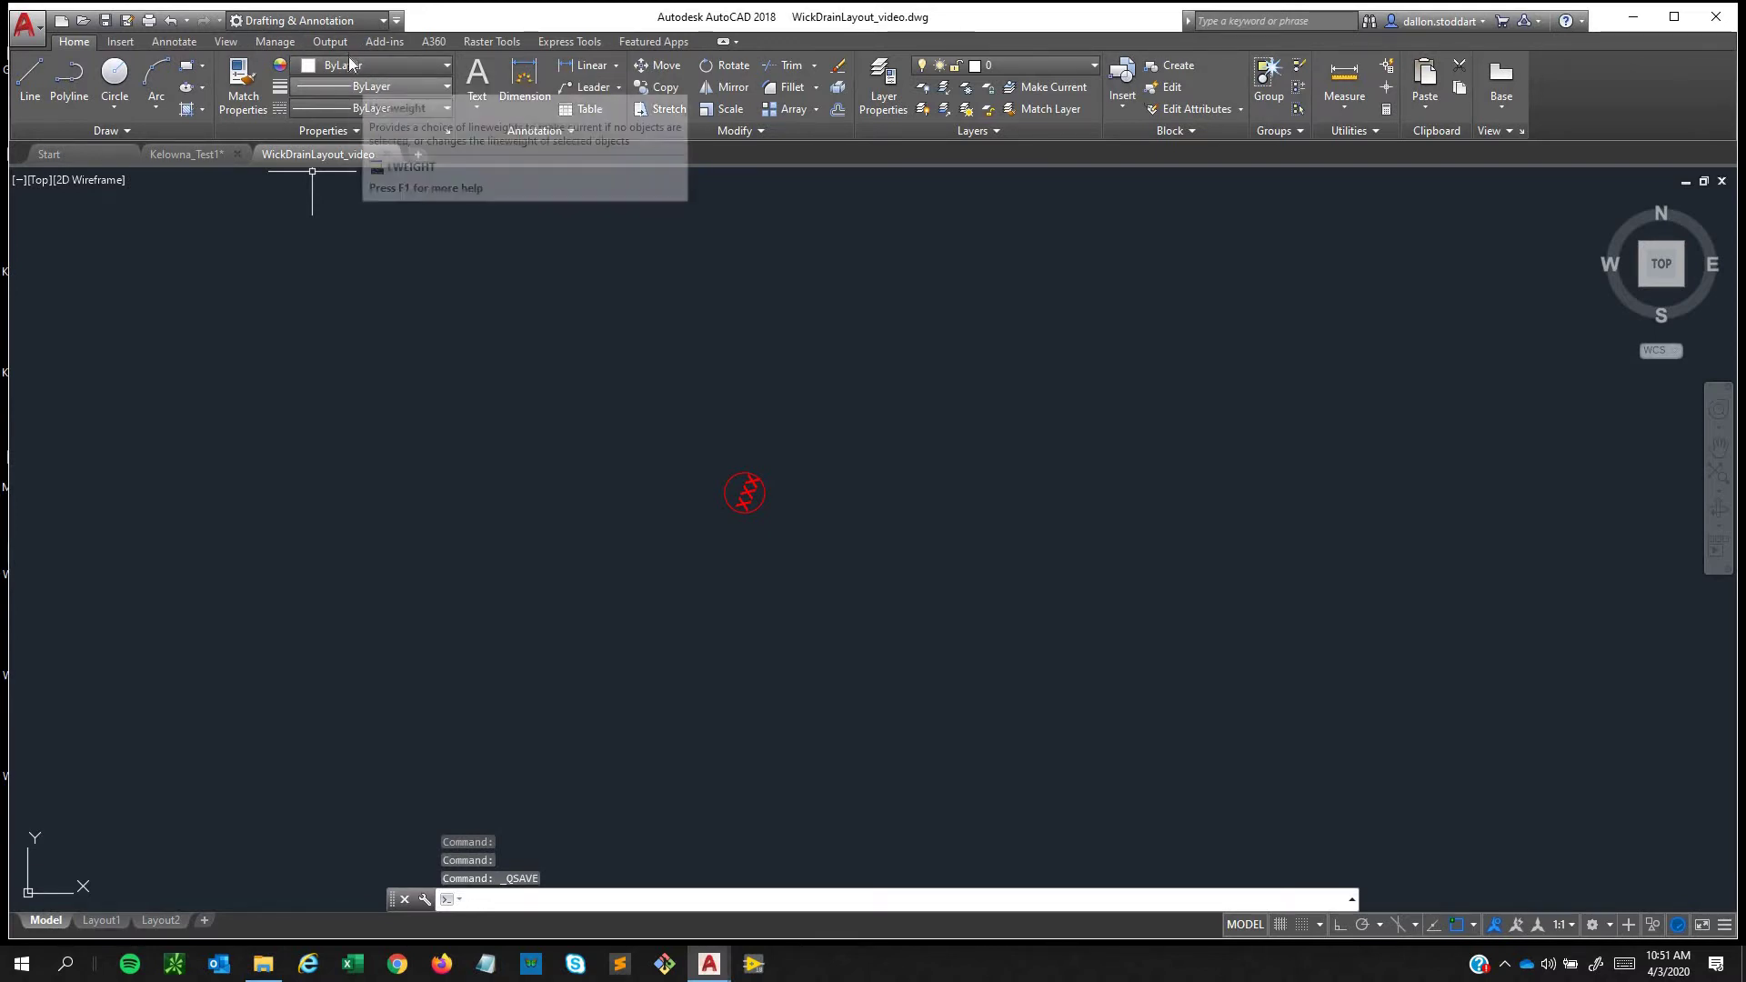
# Review the installed add-ins in the Autodesk App Manager, including Import Export coordinates and Increment.
pyautogui.click(393, 42)
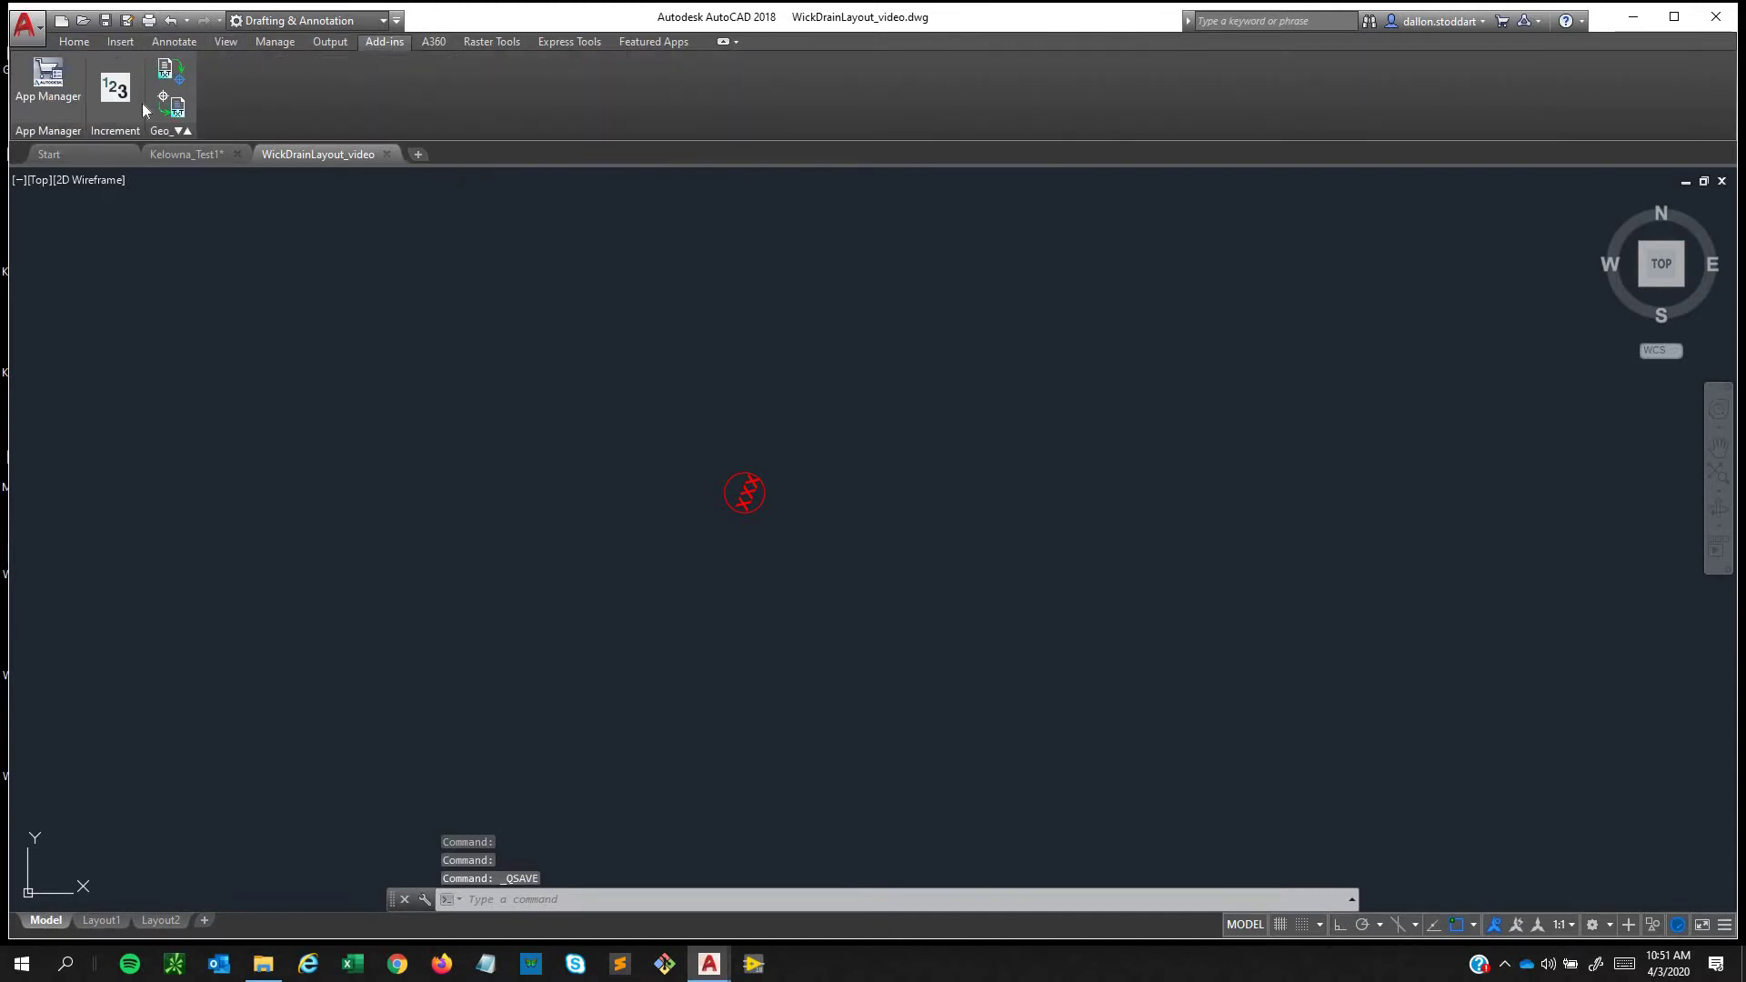
pyautogui.click(47, 80)
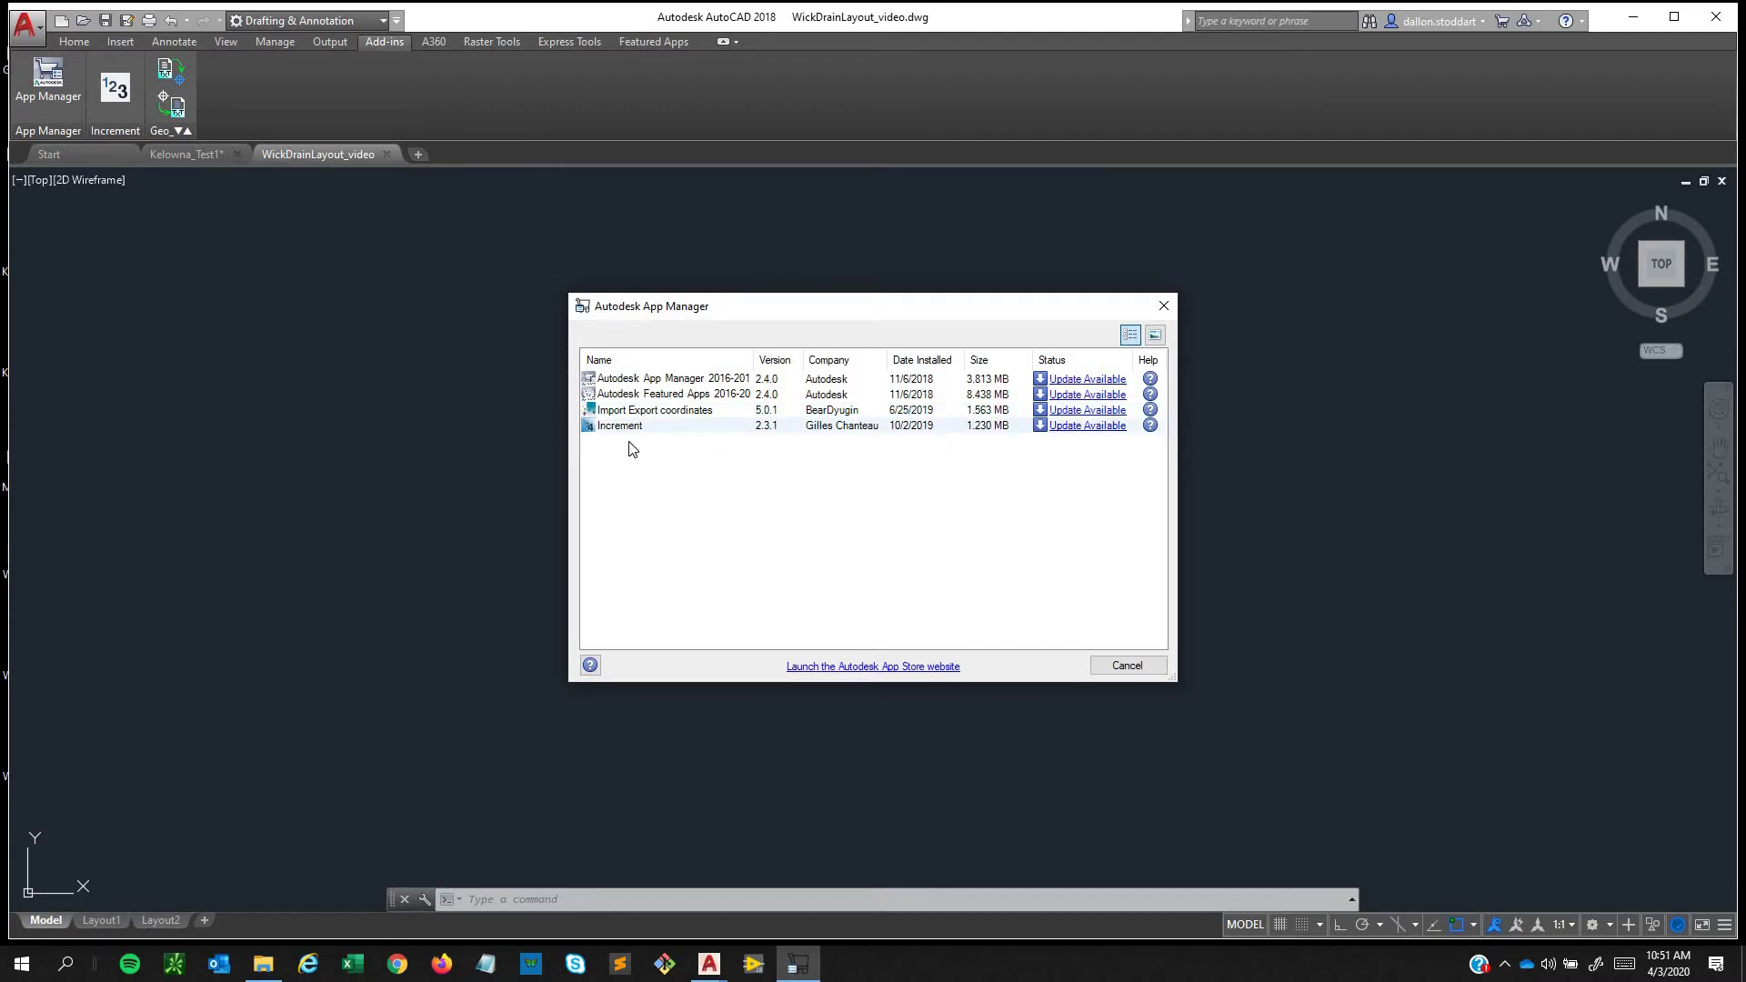
pyautogui.moveTo(652, 434)
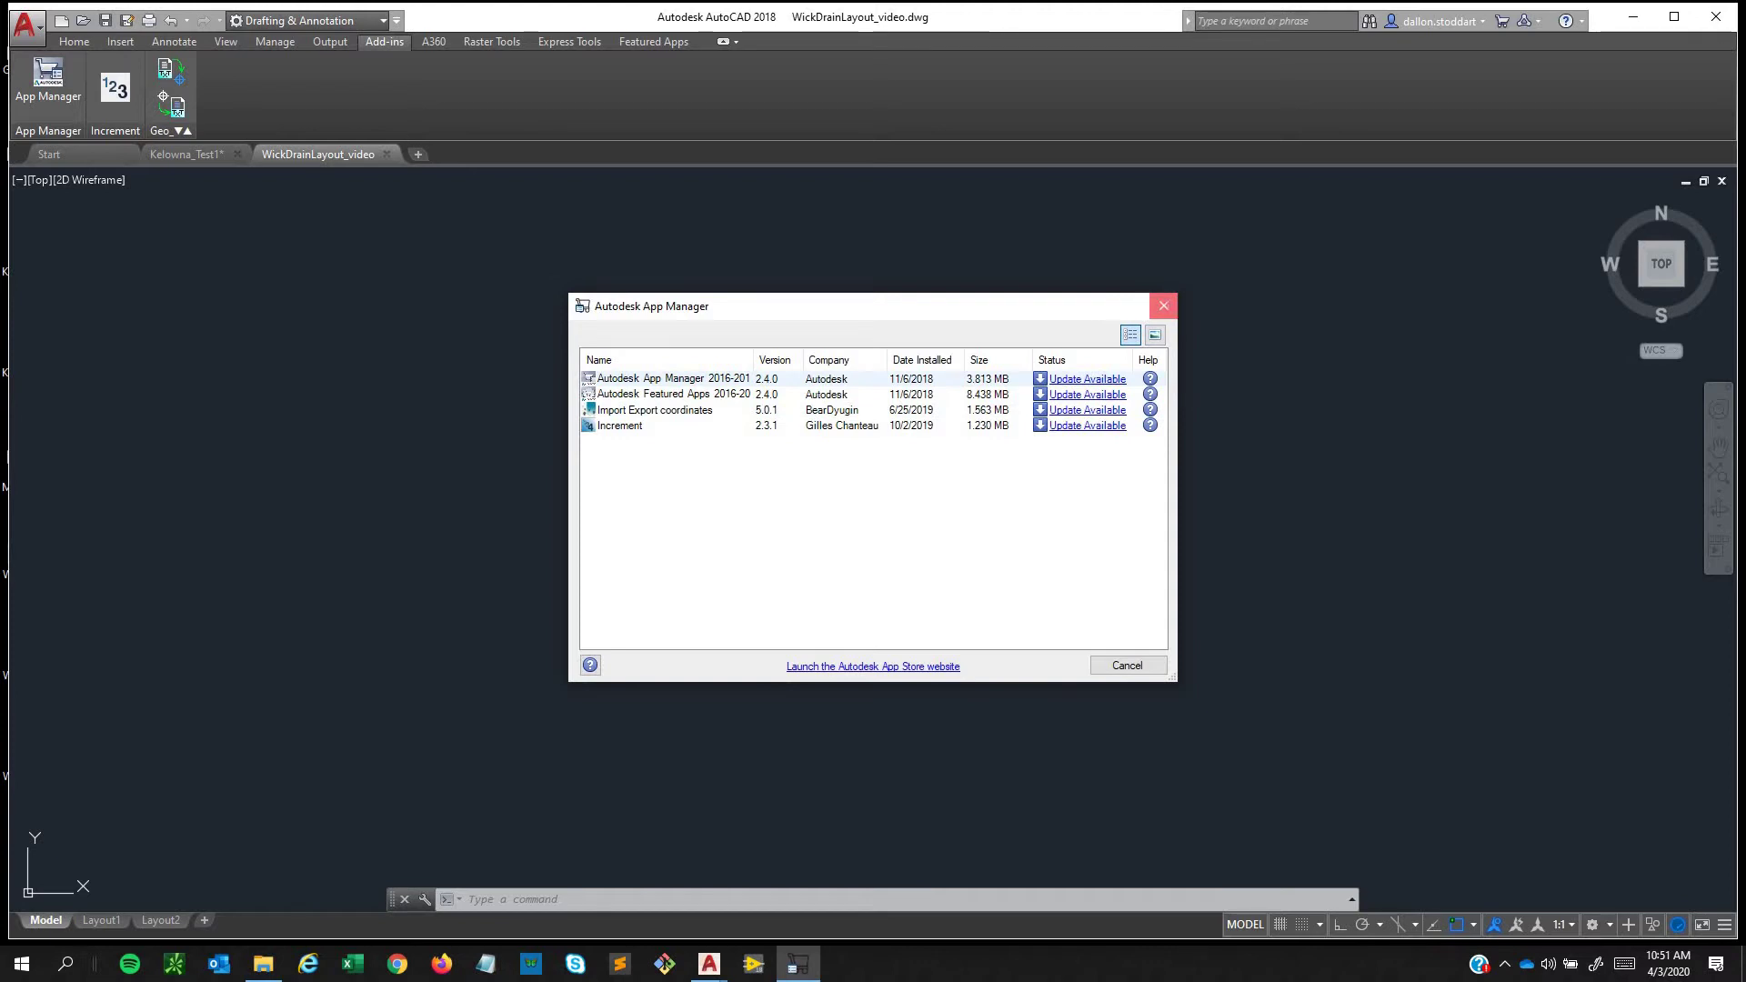
pyautogui.click(1163, 306)
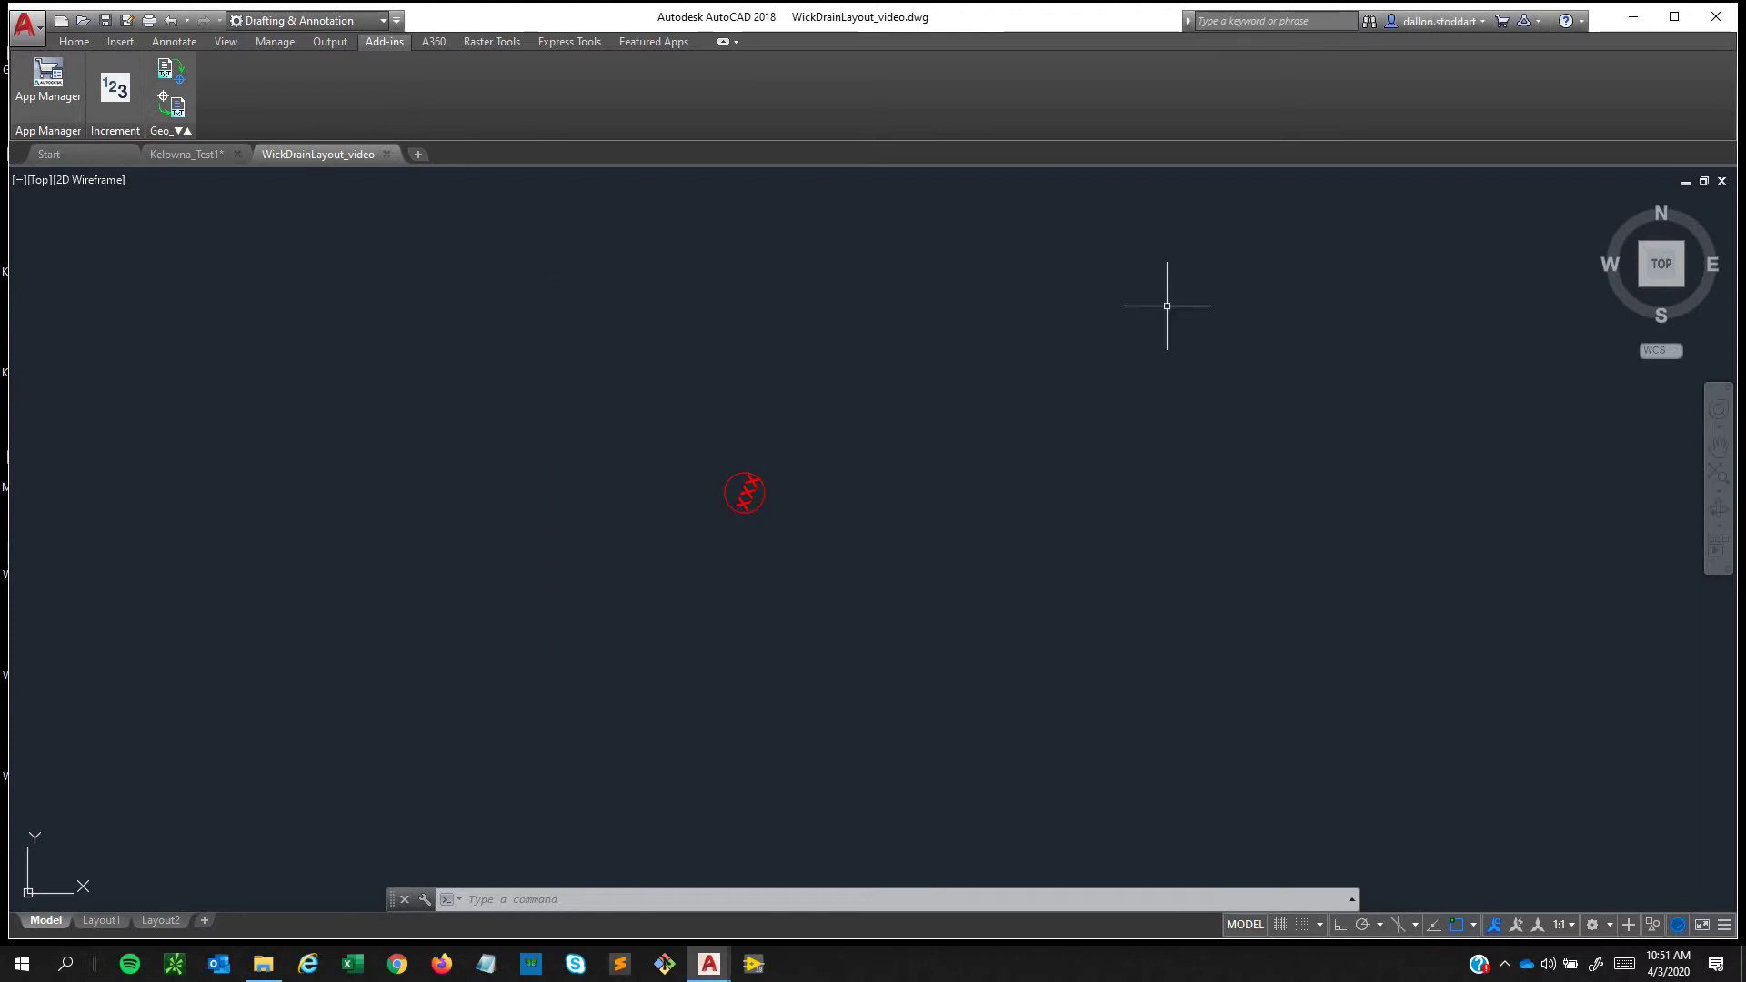
# Start the coordinate import and load Copy of 710329_Control_Points.csv from the DS folder under E Engineering.
pyautogui.click(179, 77)
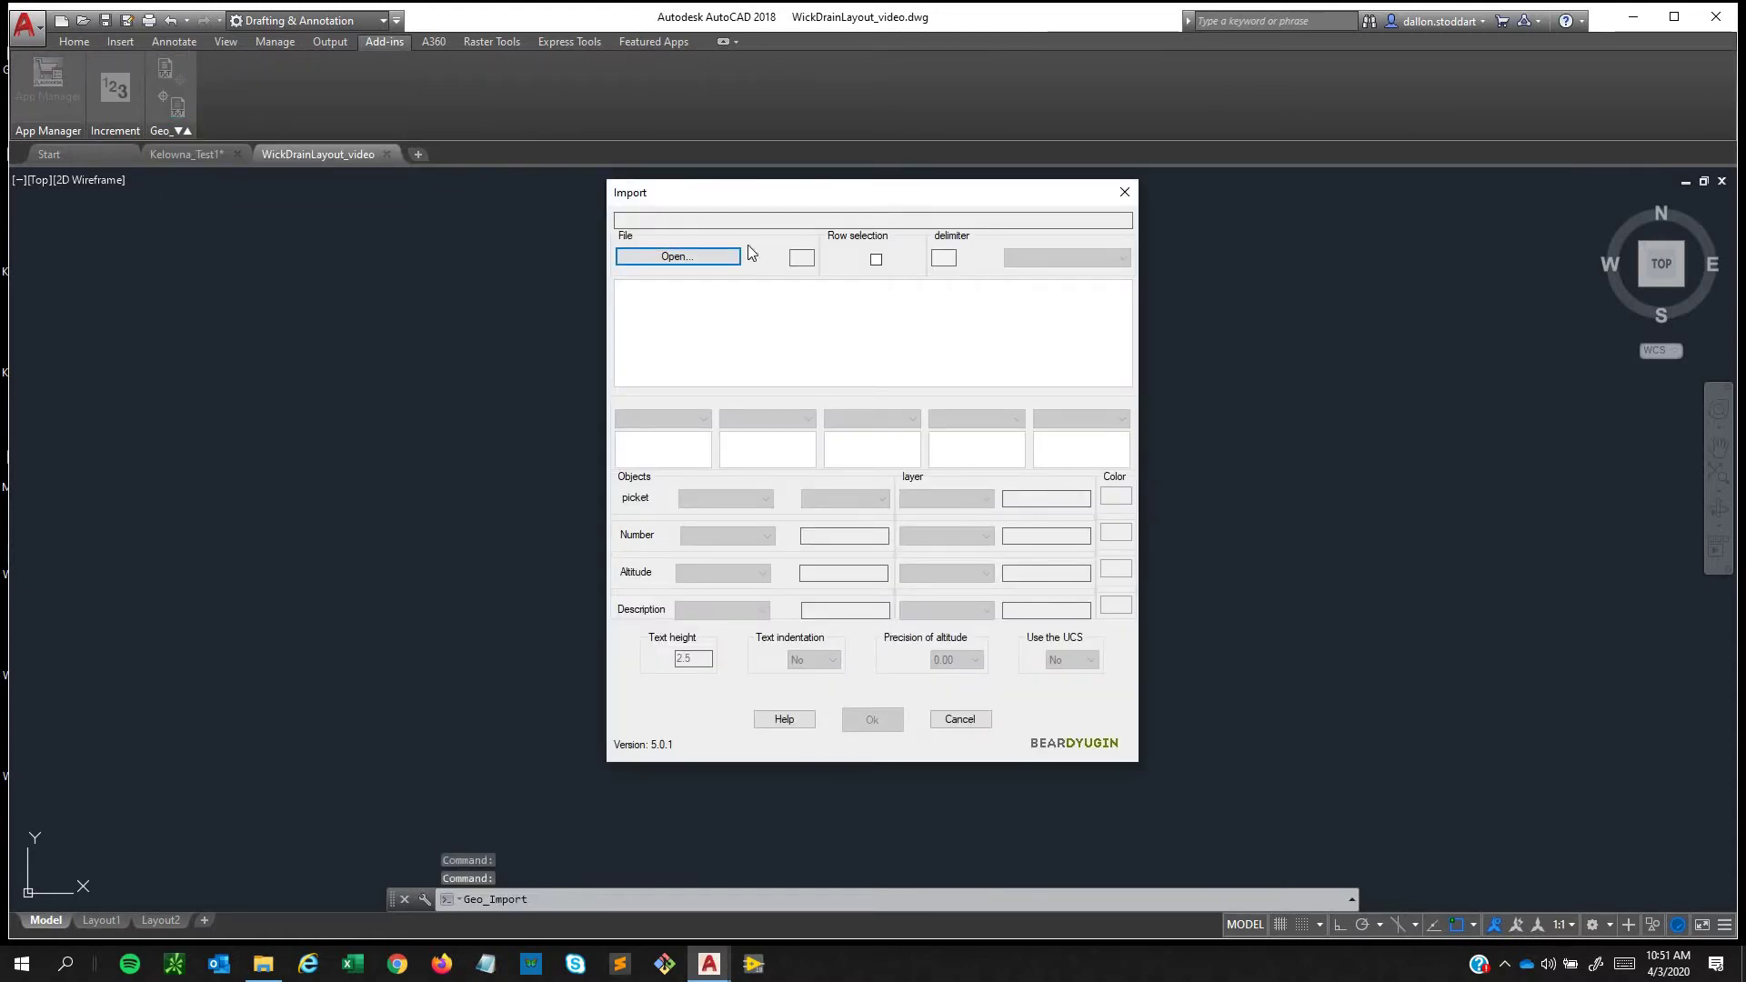
pyautogui.click(700, 255)
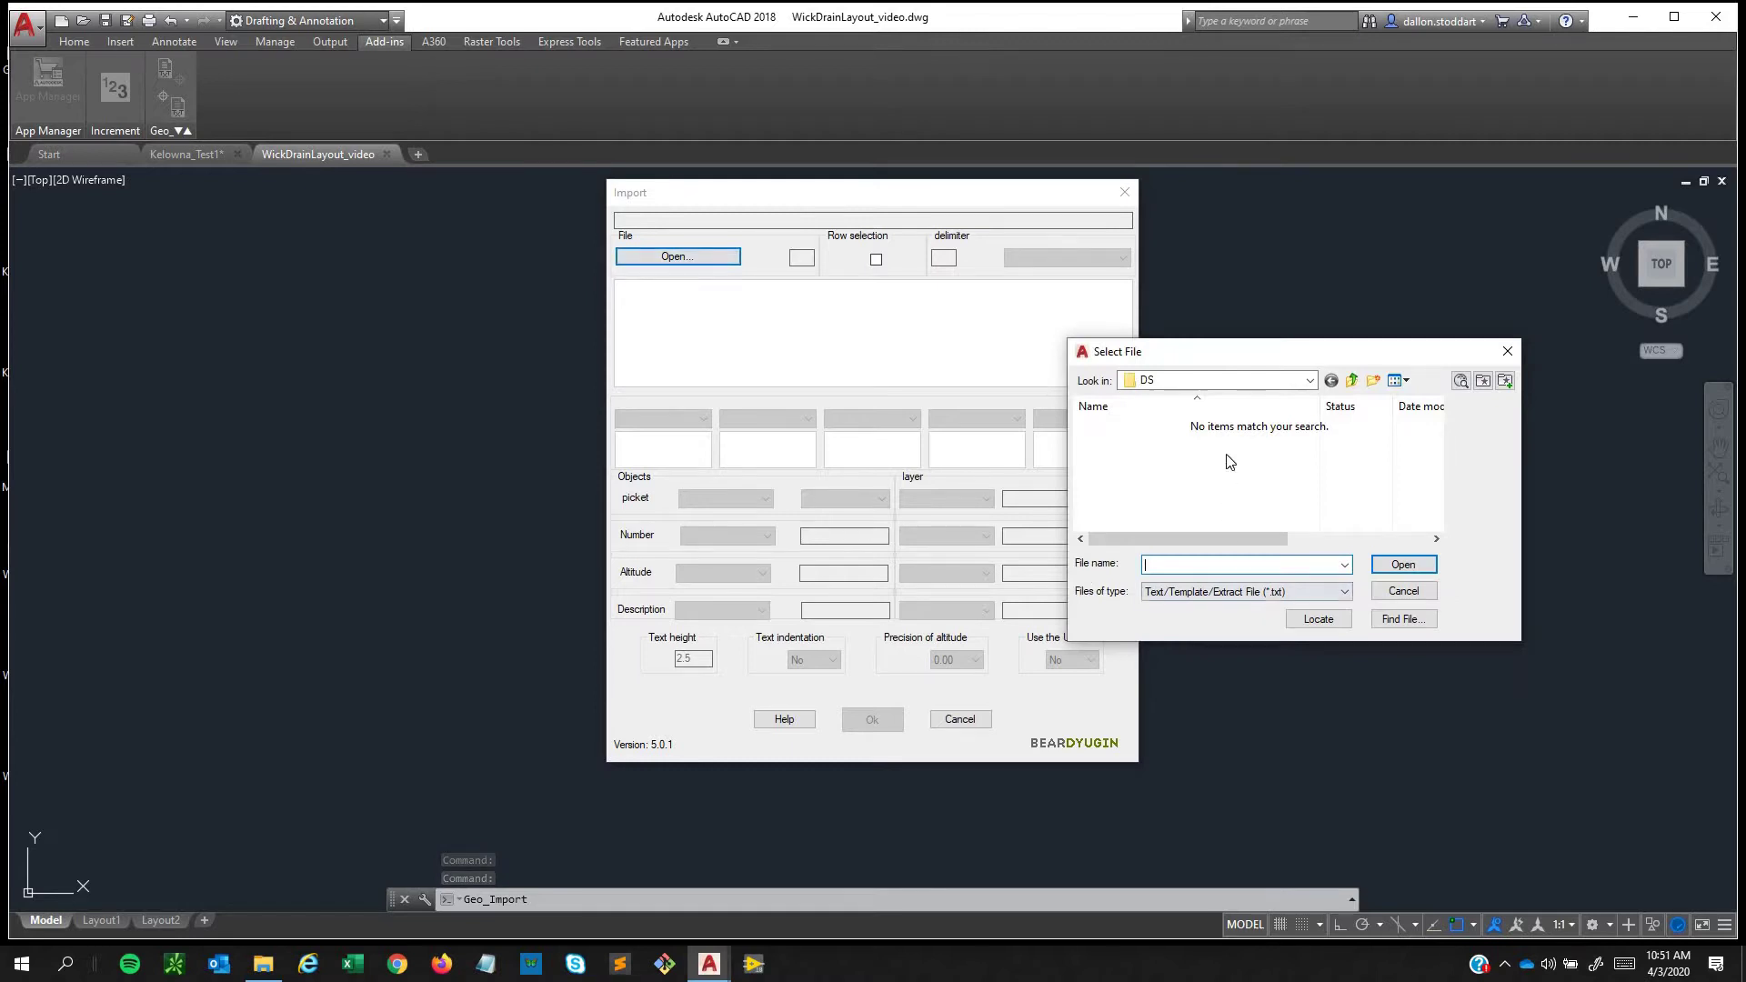
pyautogui.click(1310, 380)
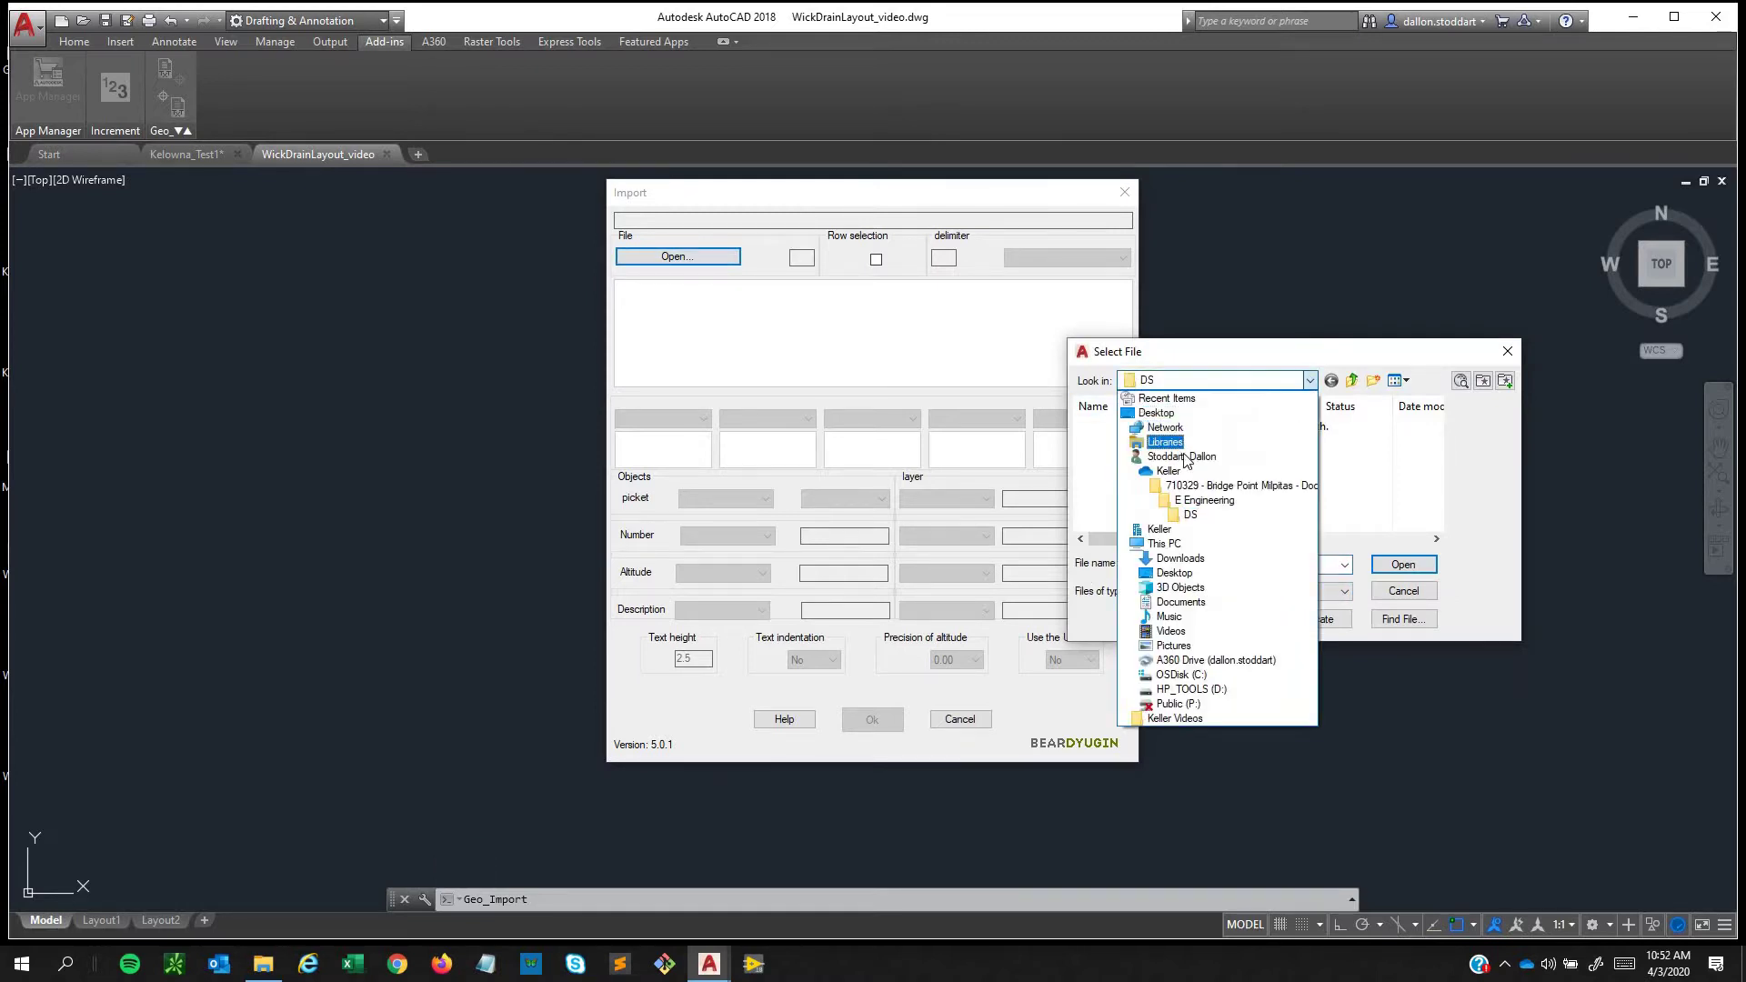
pyautogui.click(1200, 485)
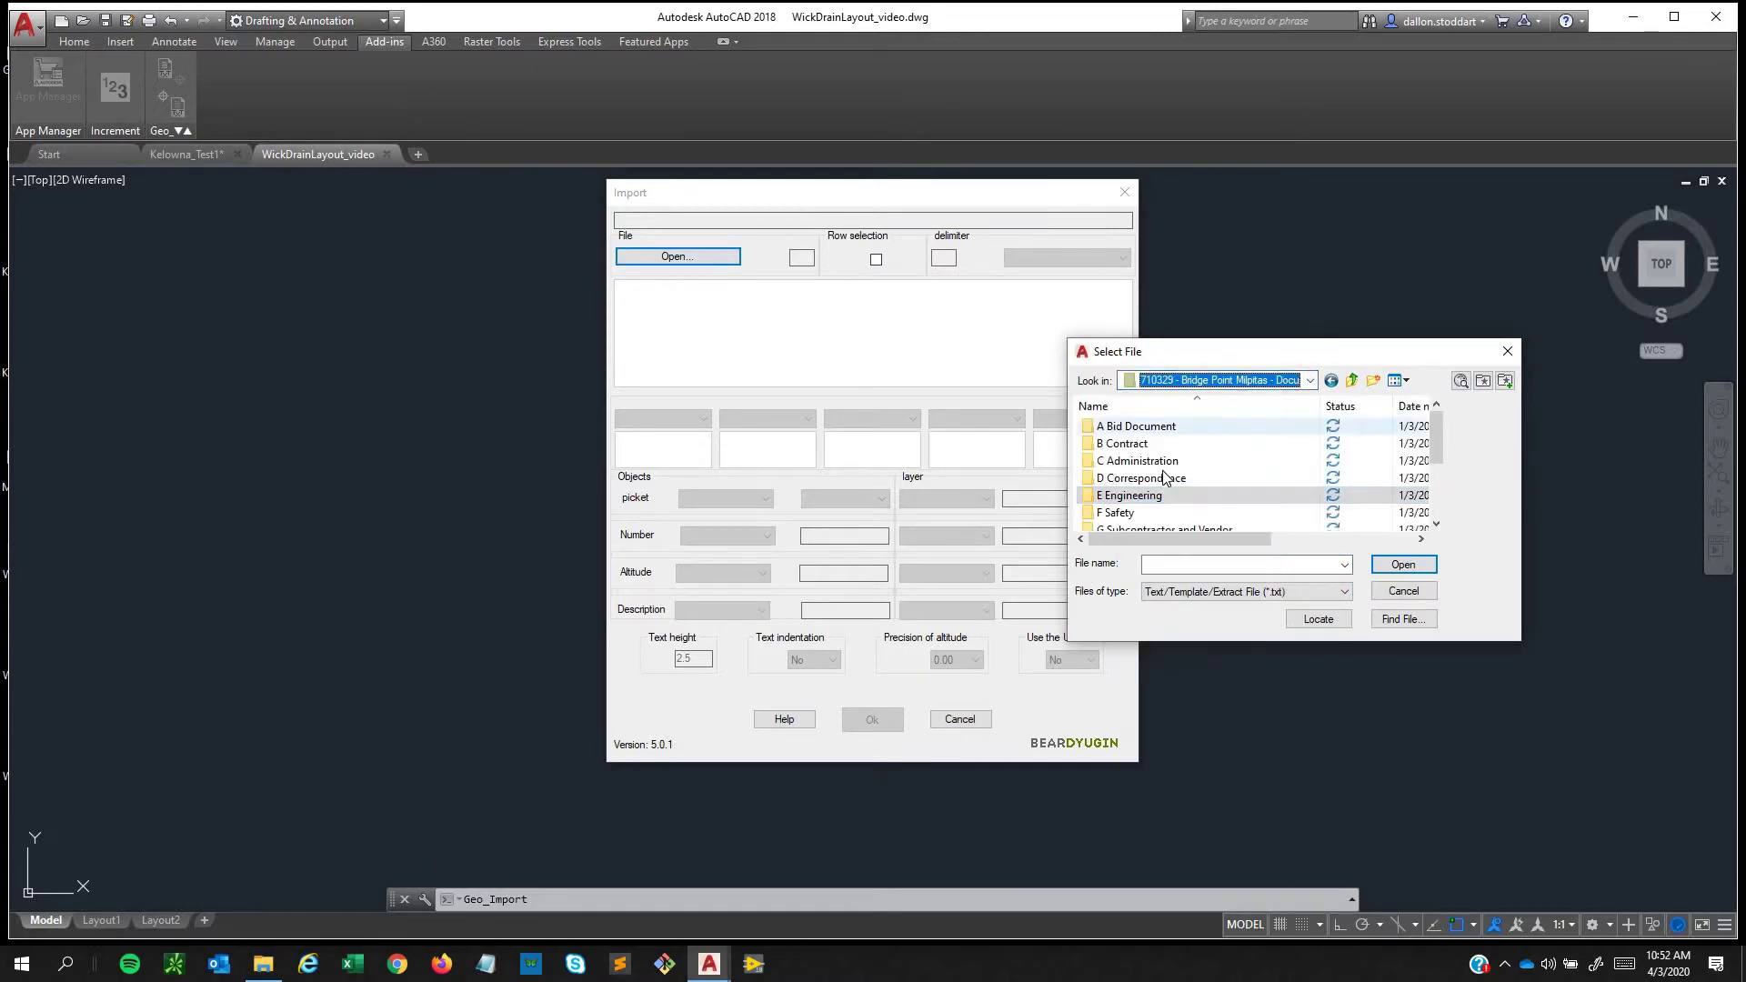
pyautogui.doubleClick(1155, 496)
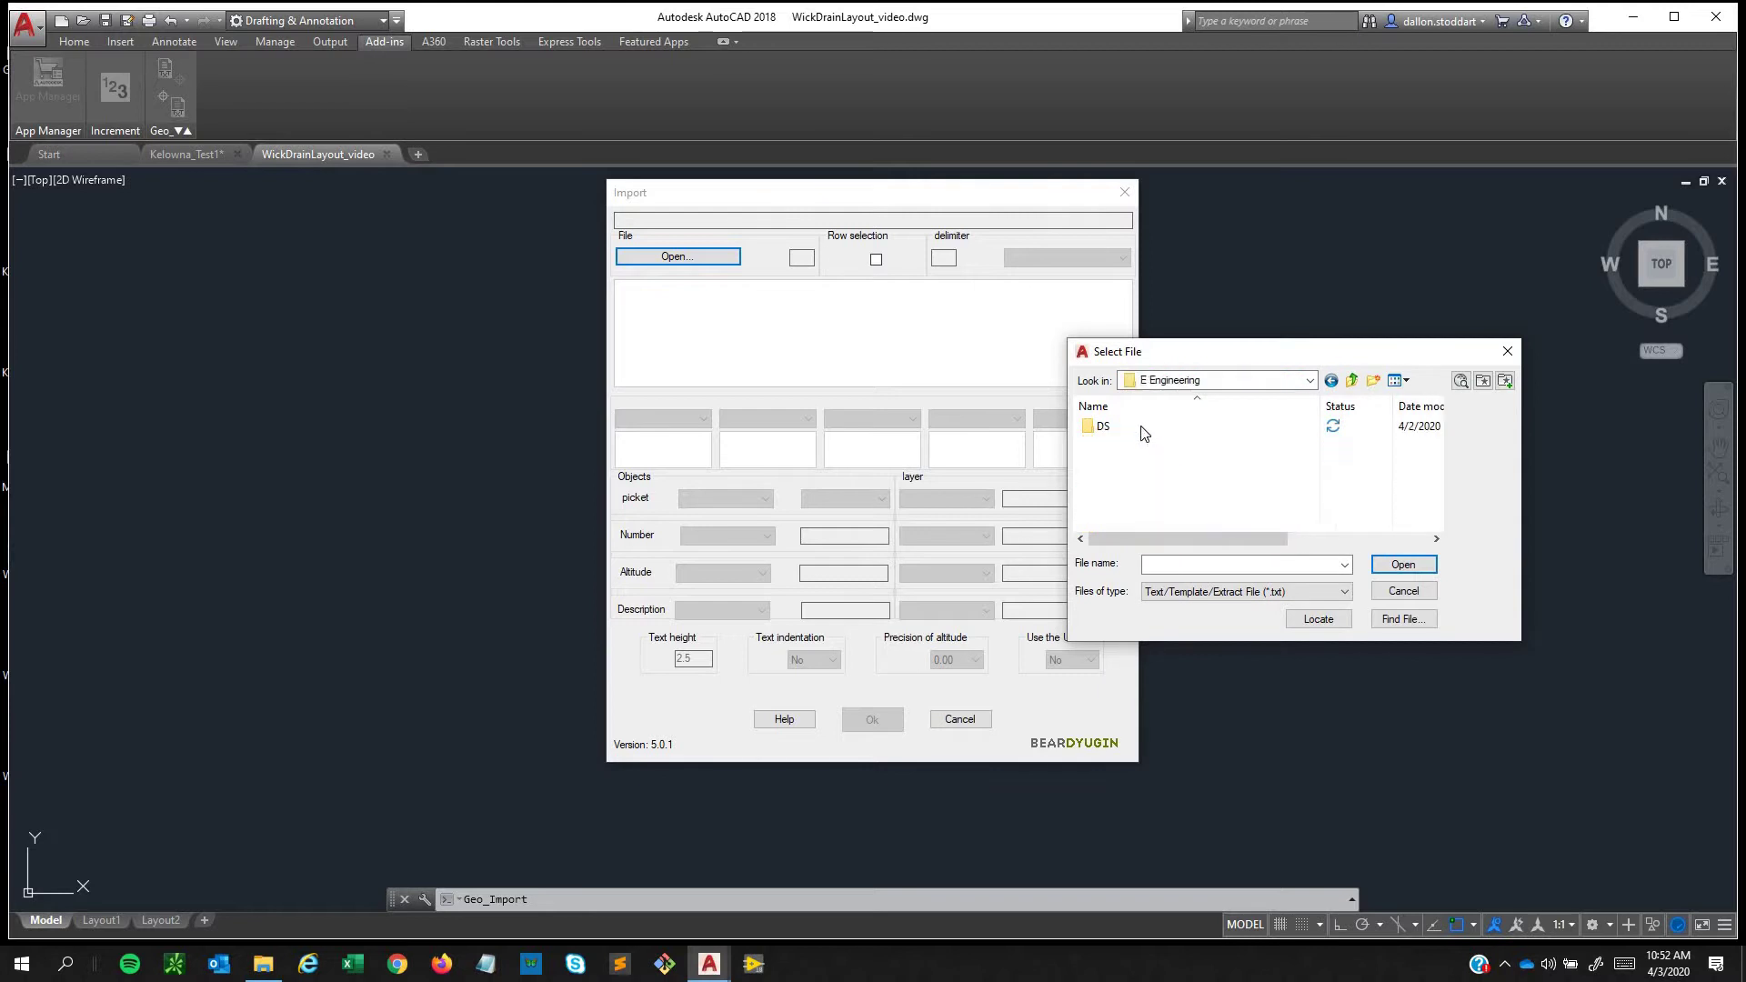
pyautogui.doubleClick(1144, 434)
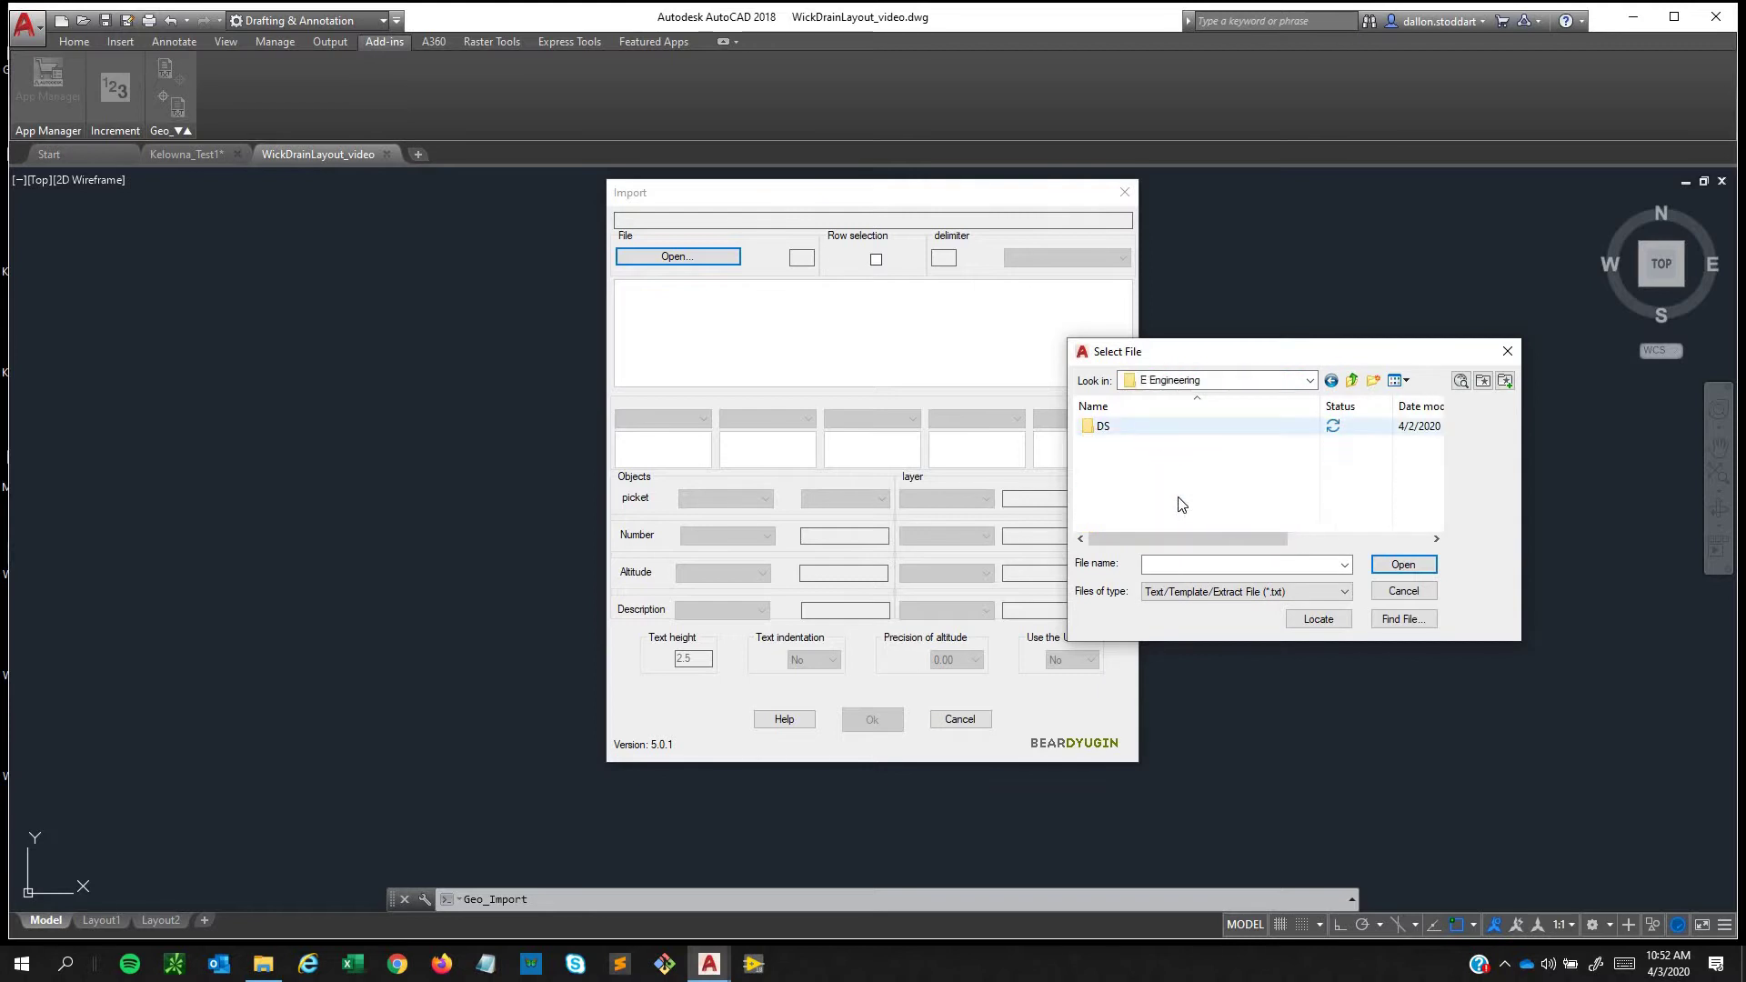
pyautogui.click(1210, 595)
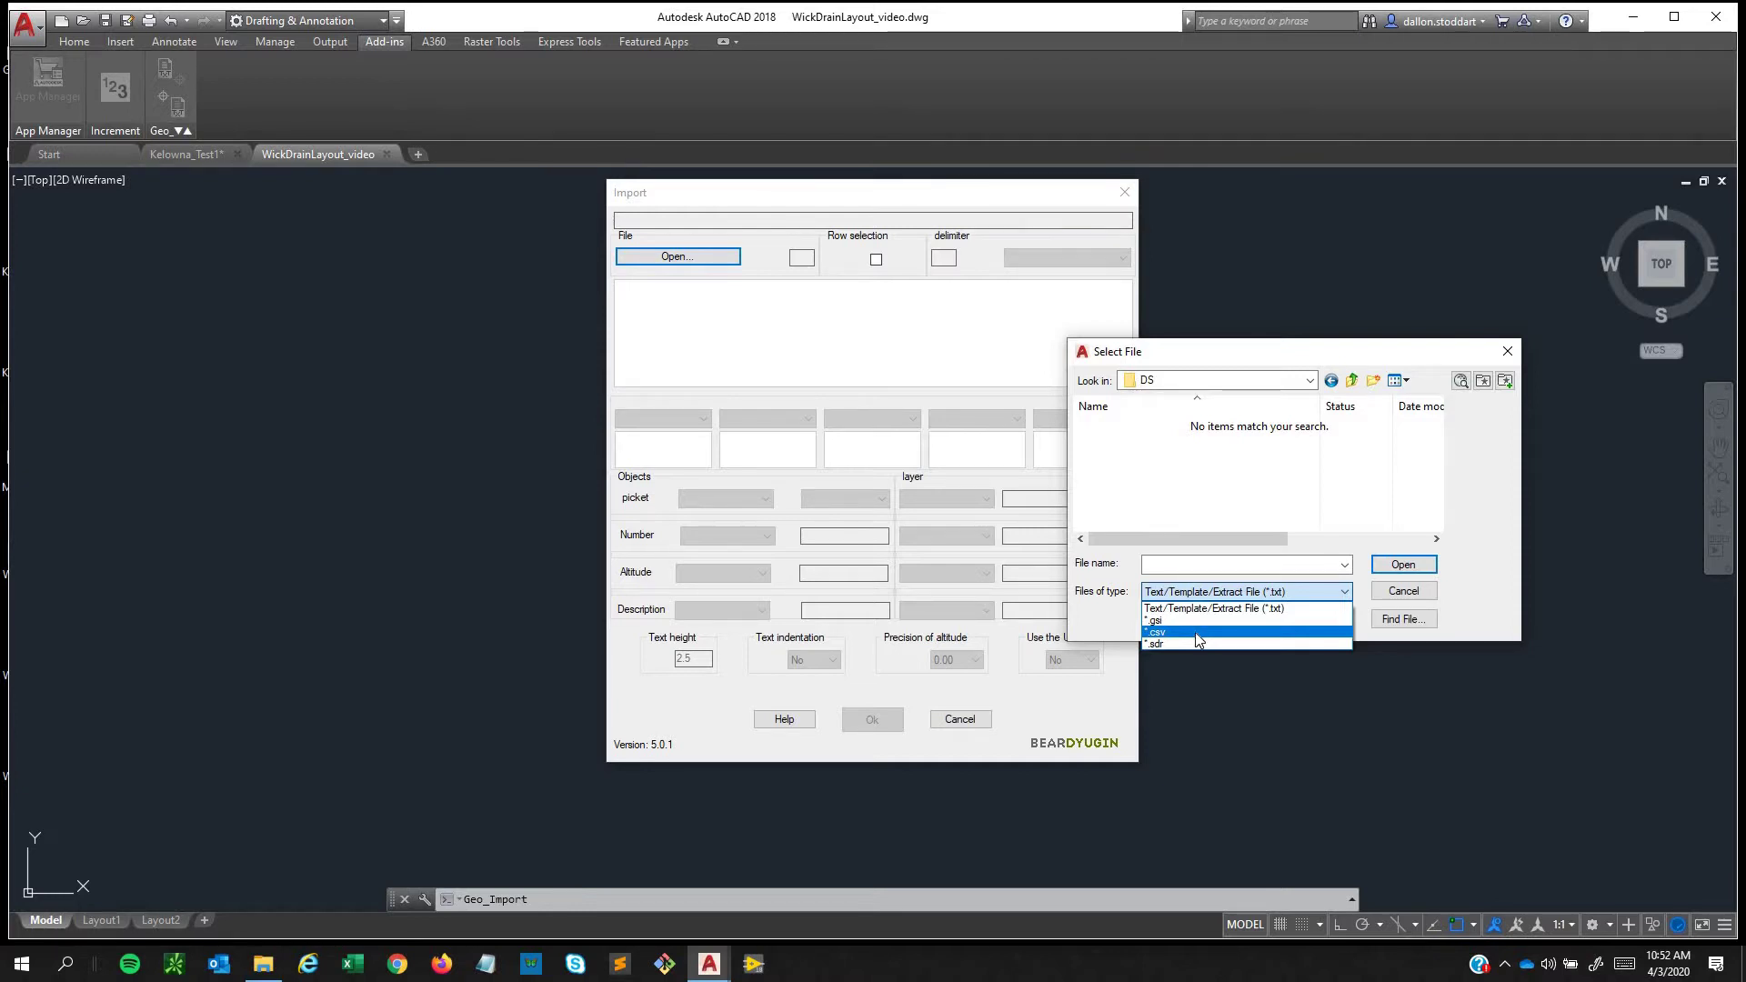
pyautogui.click(1197, 633)
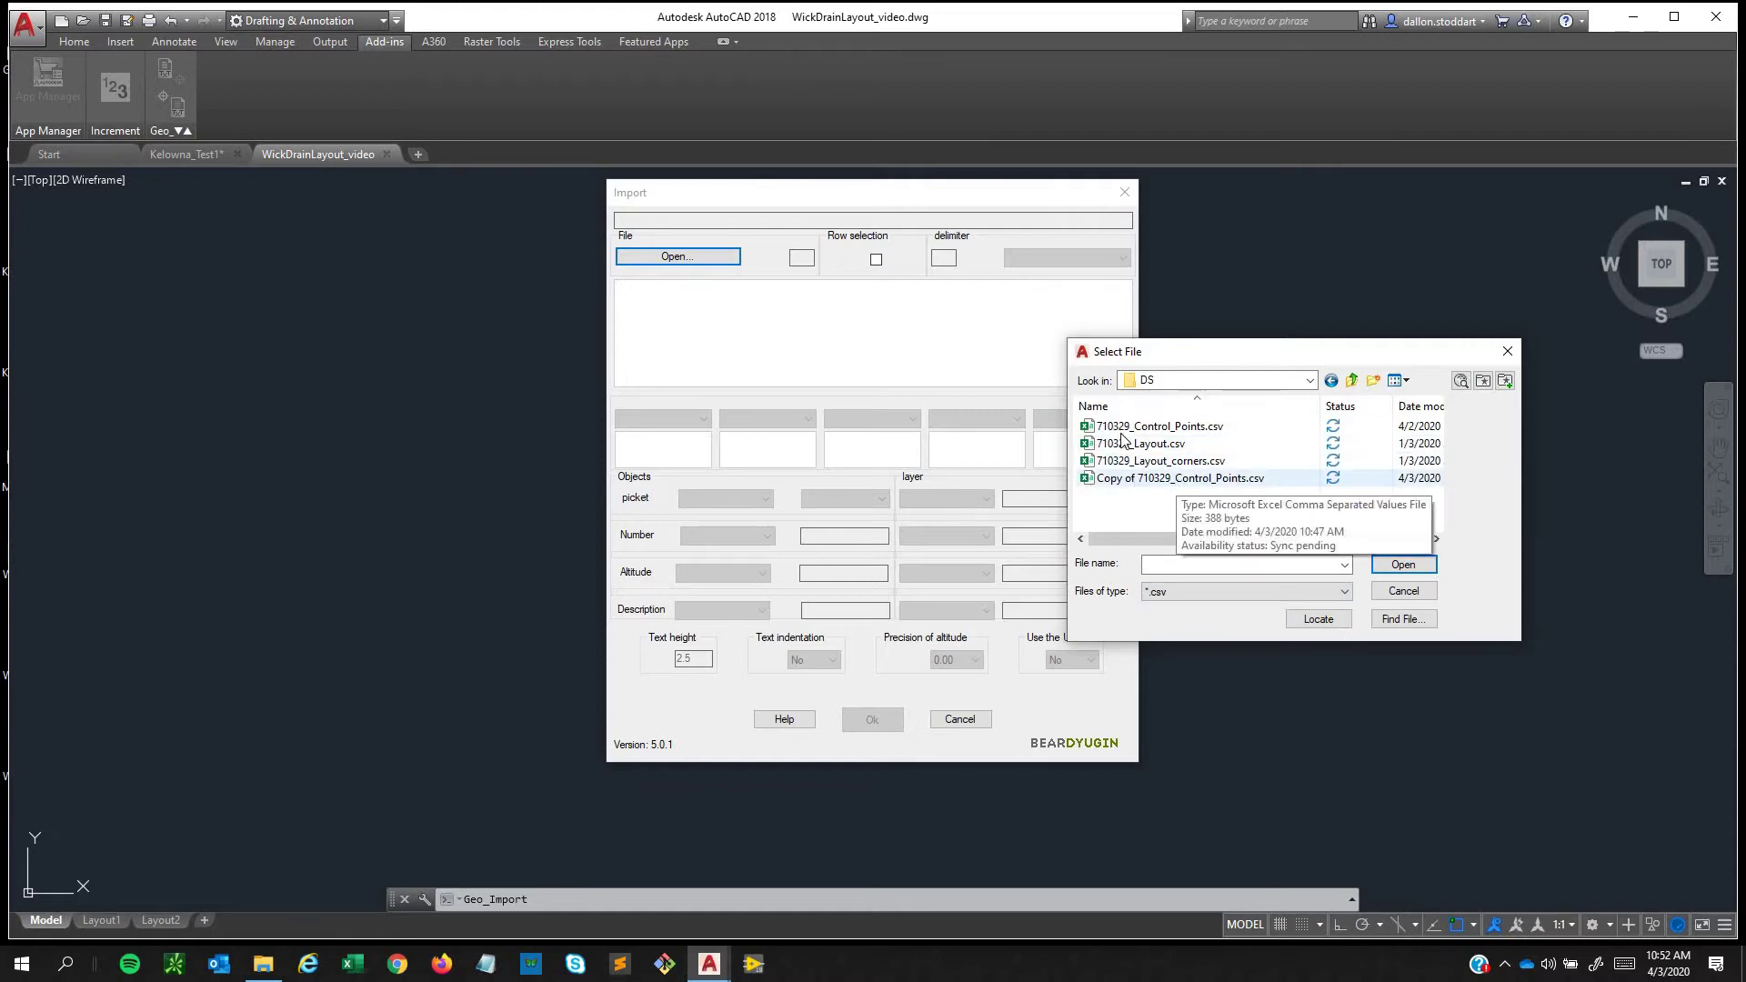
pyautogui.click(1148, 478)
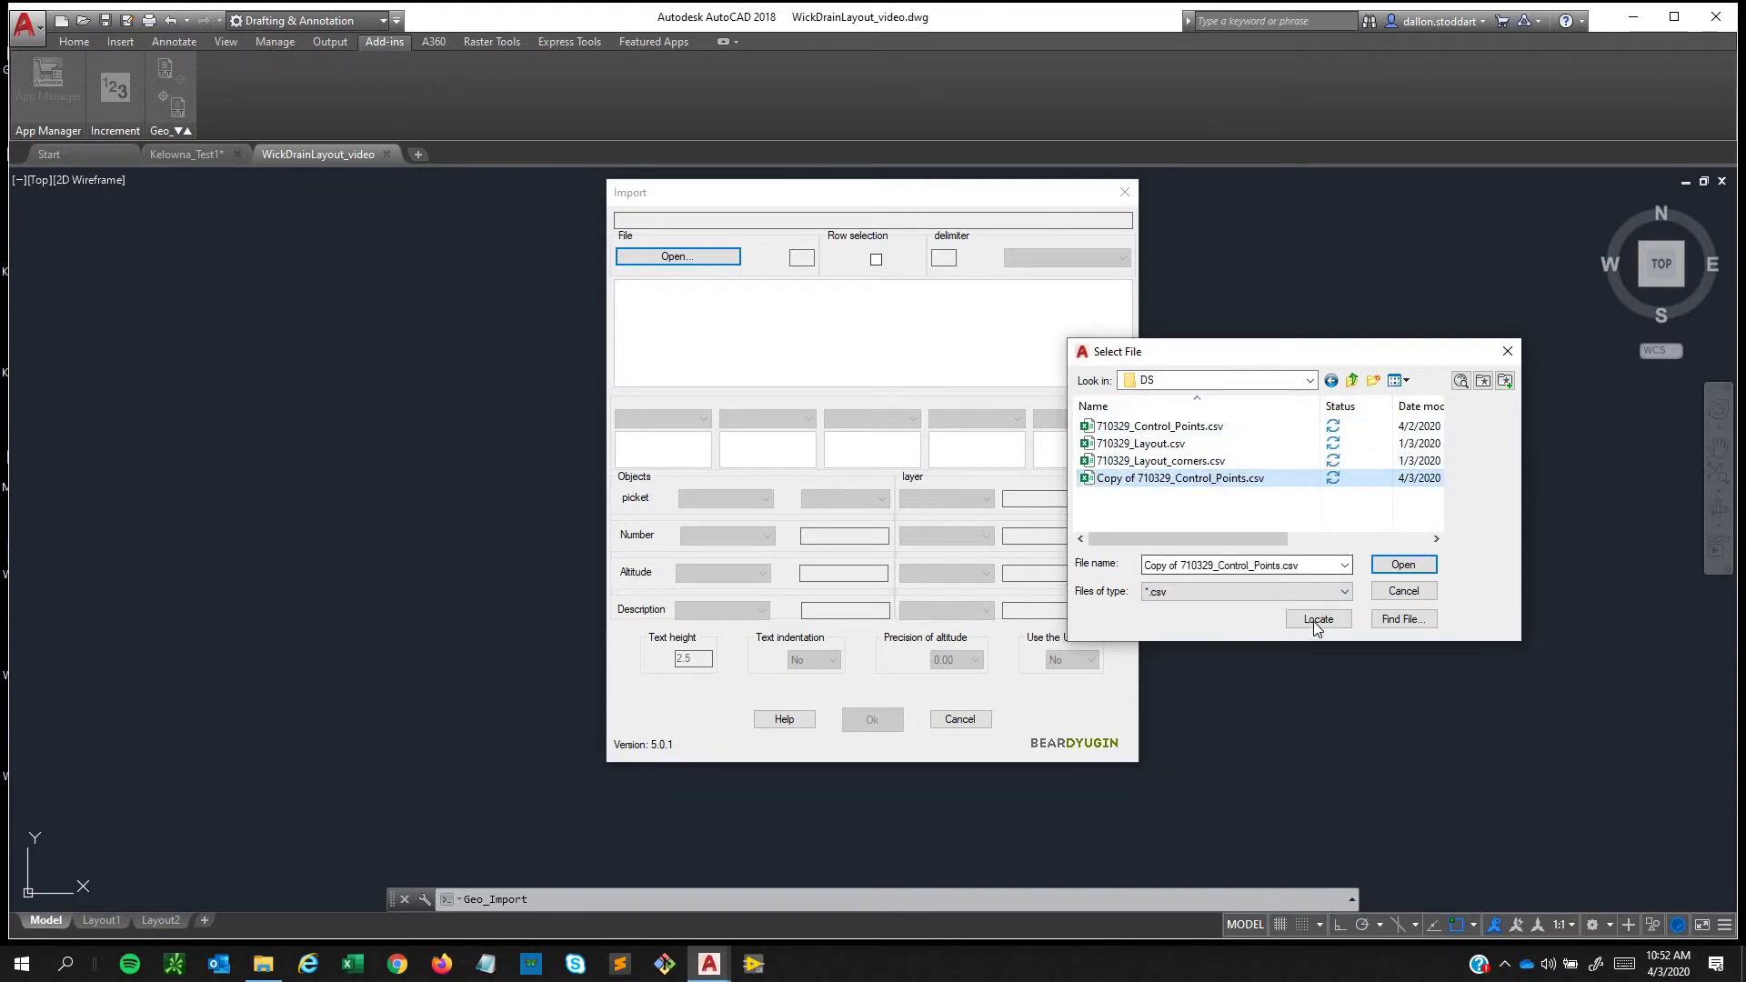
pyautogui.click(1402, 566)
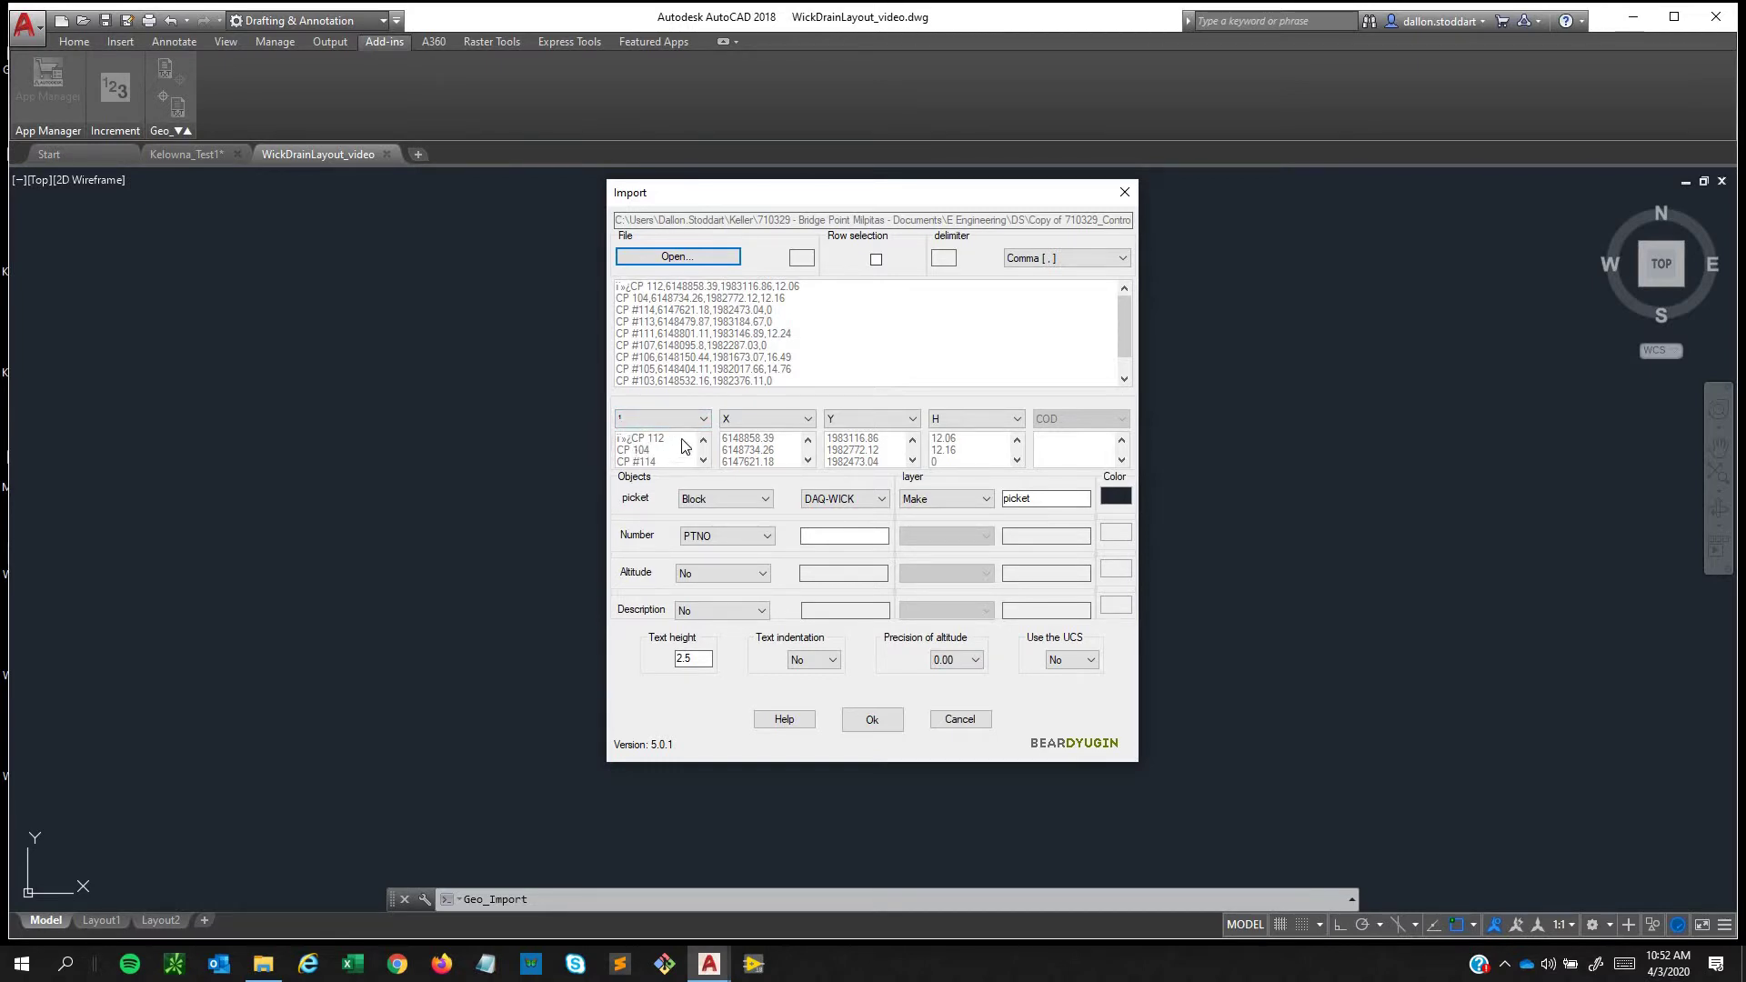
# Assign the second data column of the coordinate file to Y and the third to X.
pyautogui.click(748, 420)
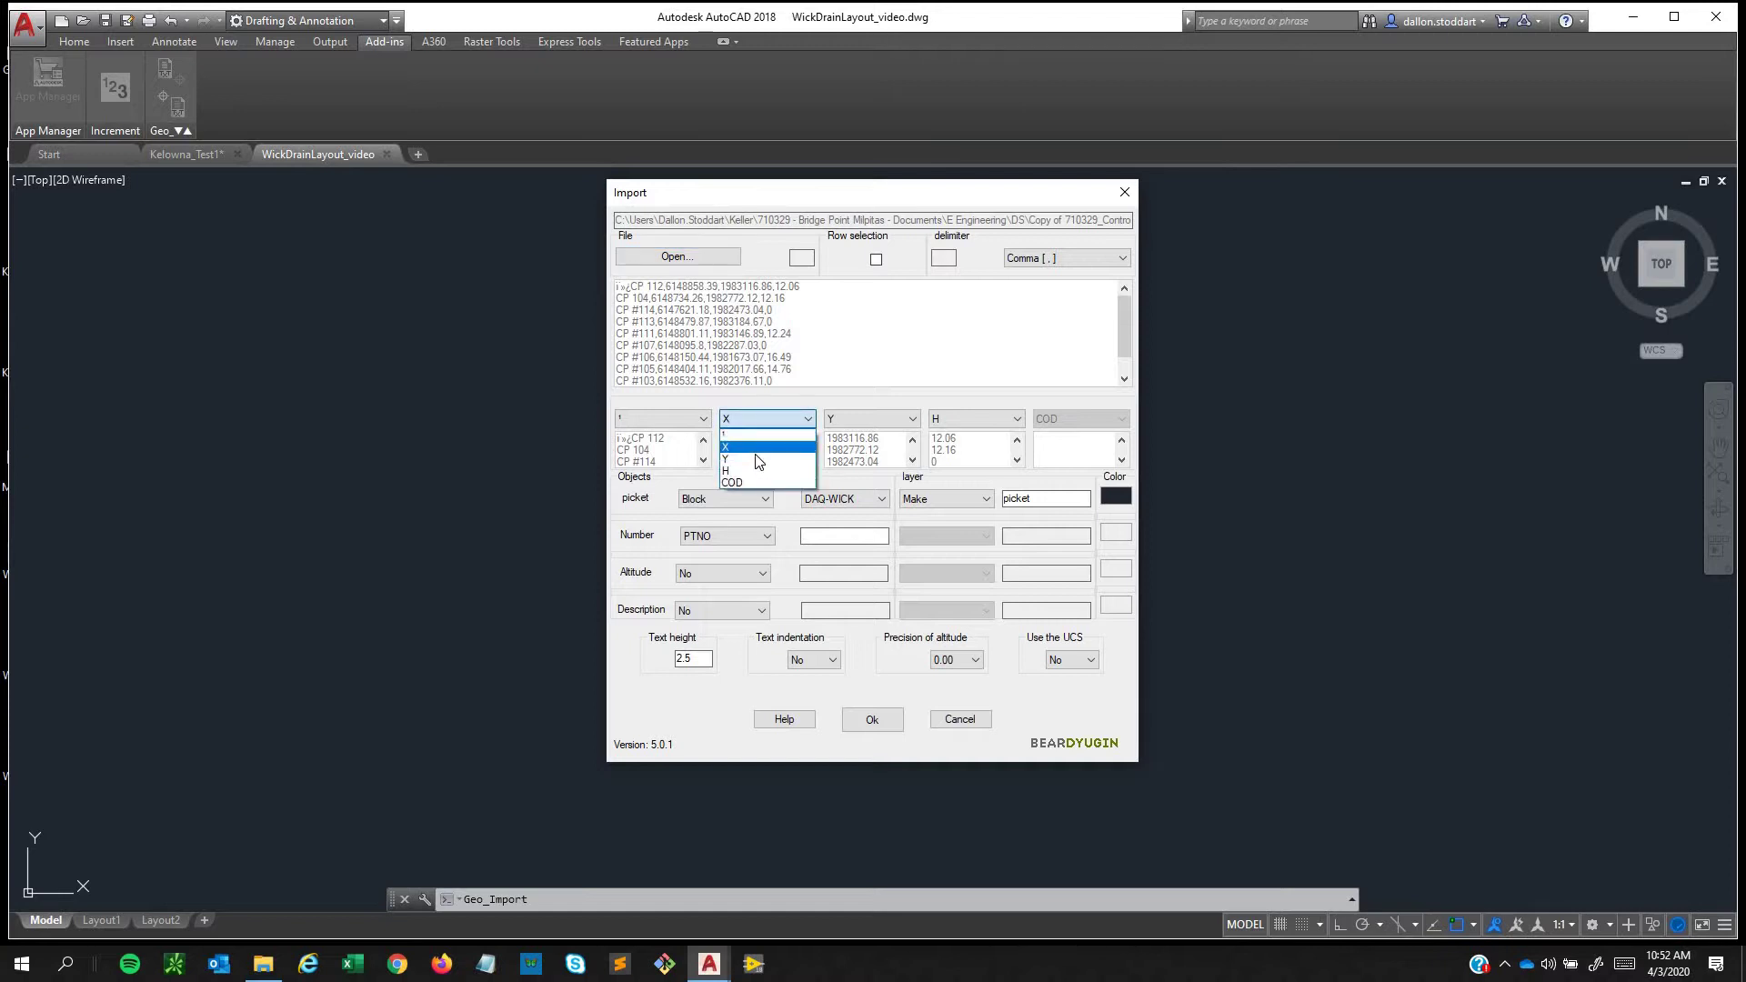
pyautogui.press('Return')
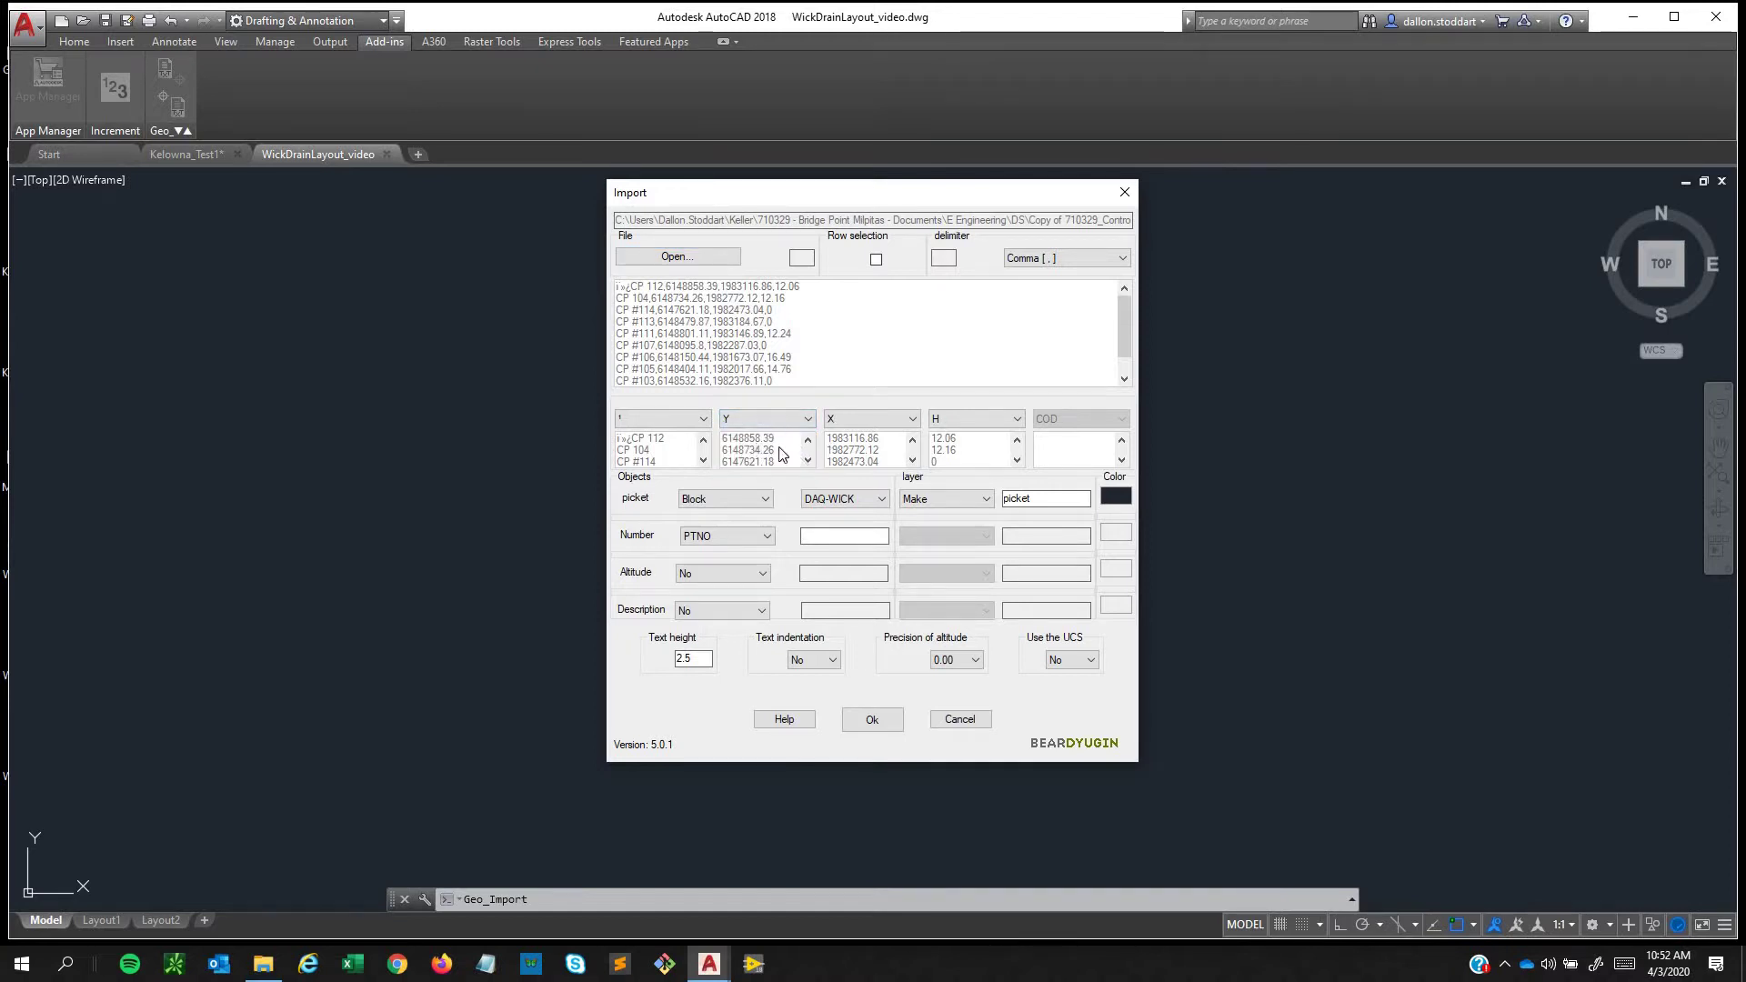
pyautogui.click(877, 419)
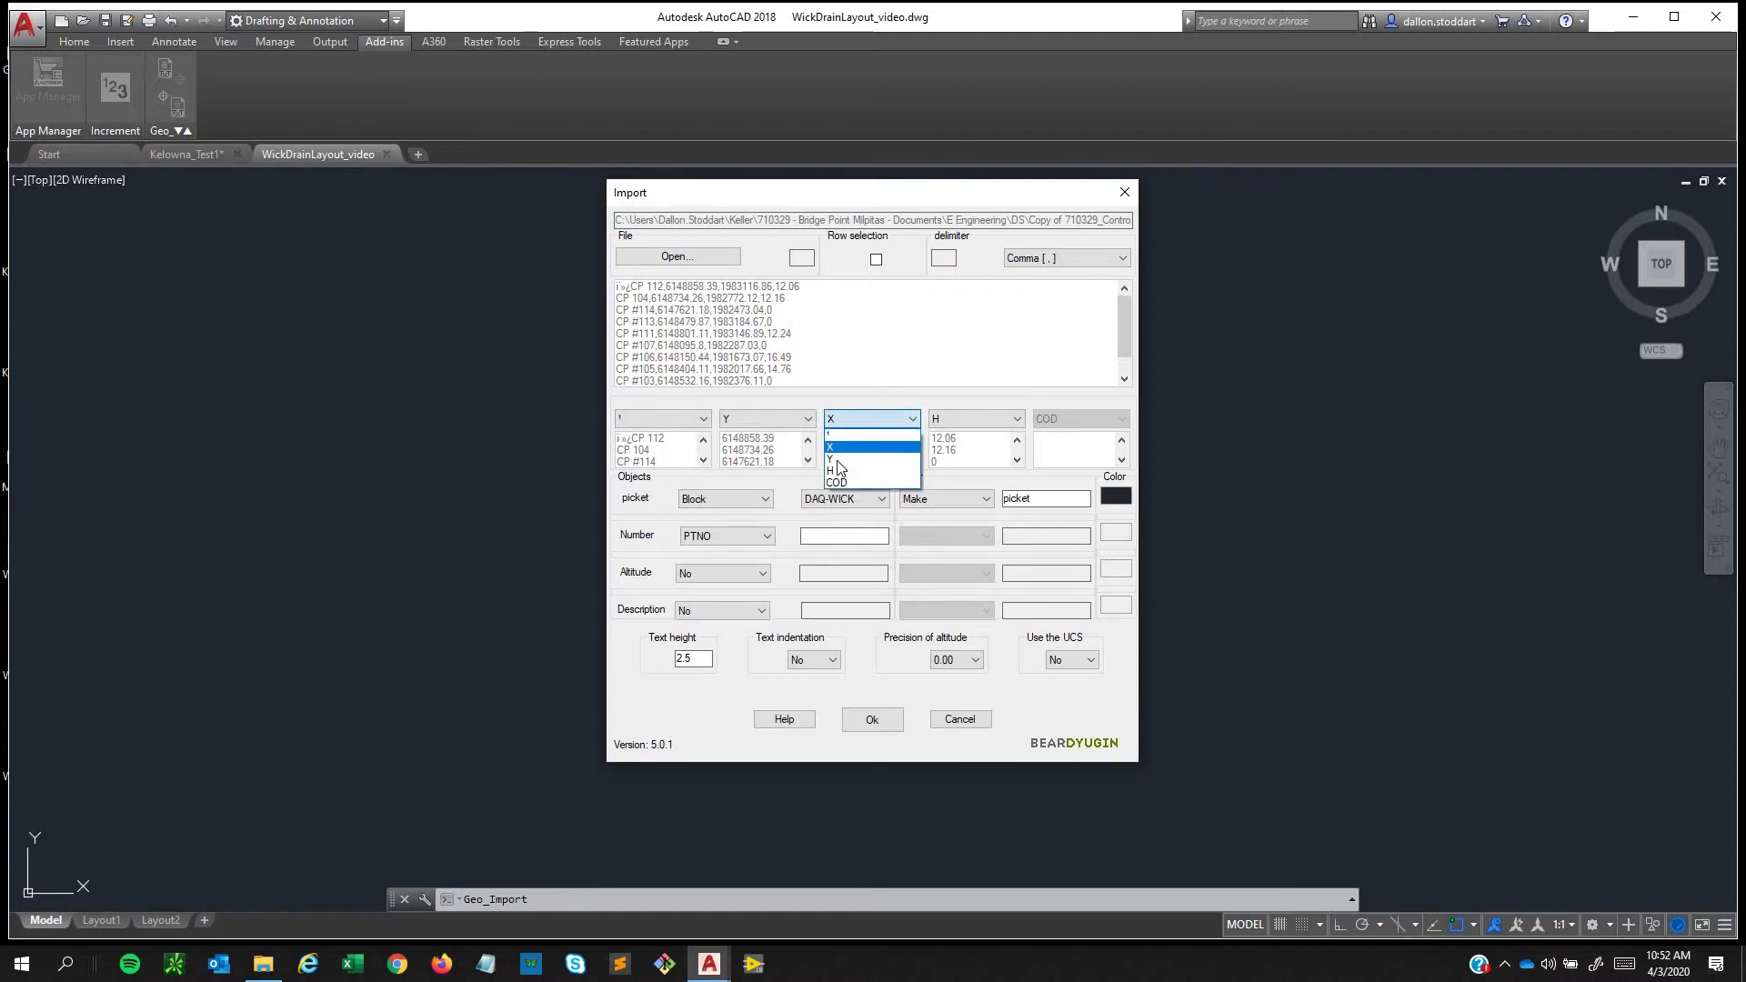
pyautogui.press('Return')
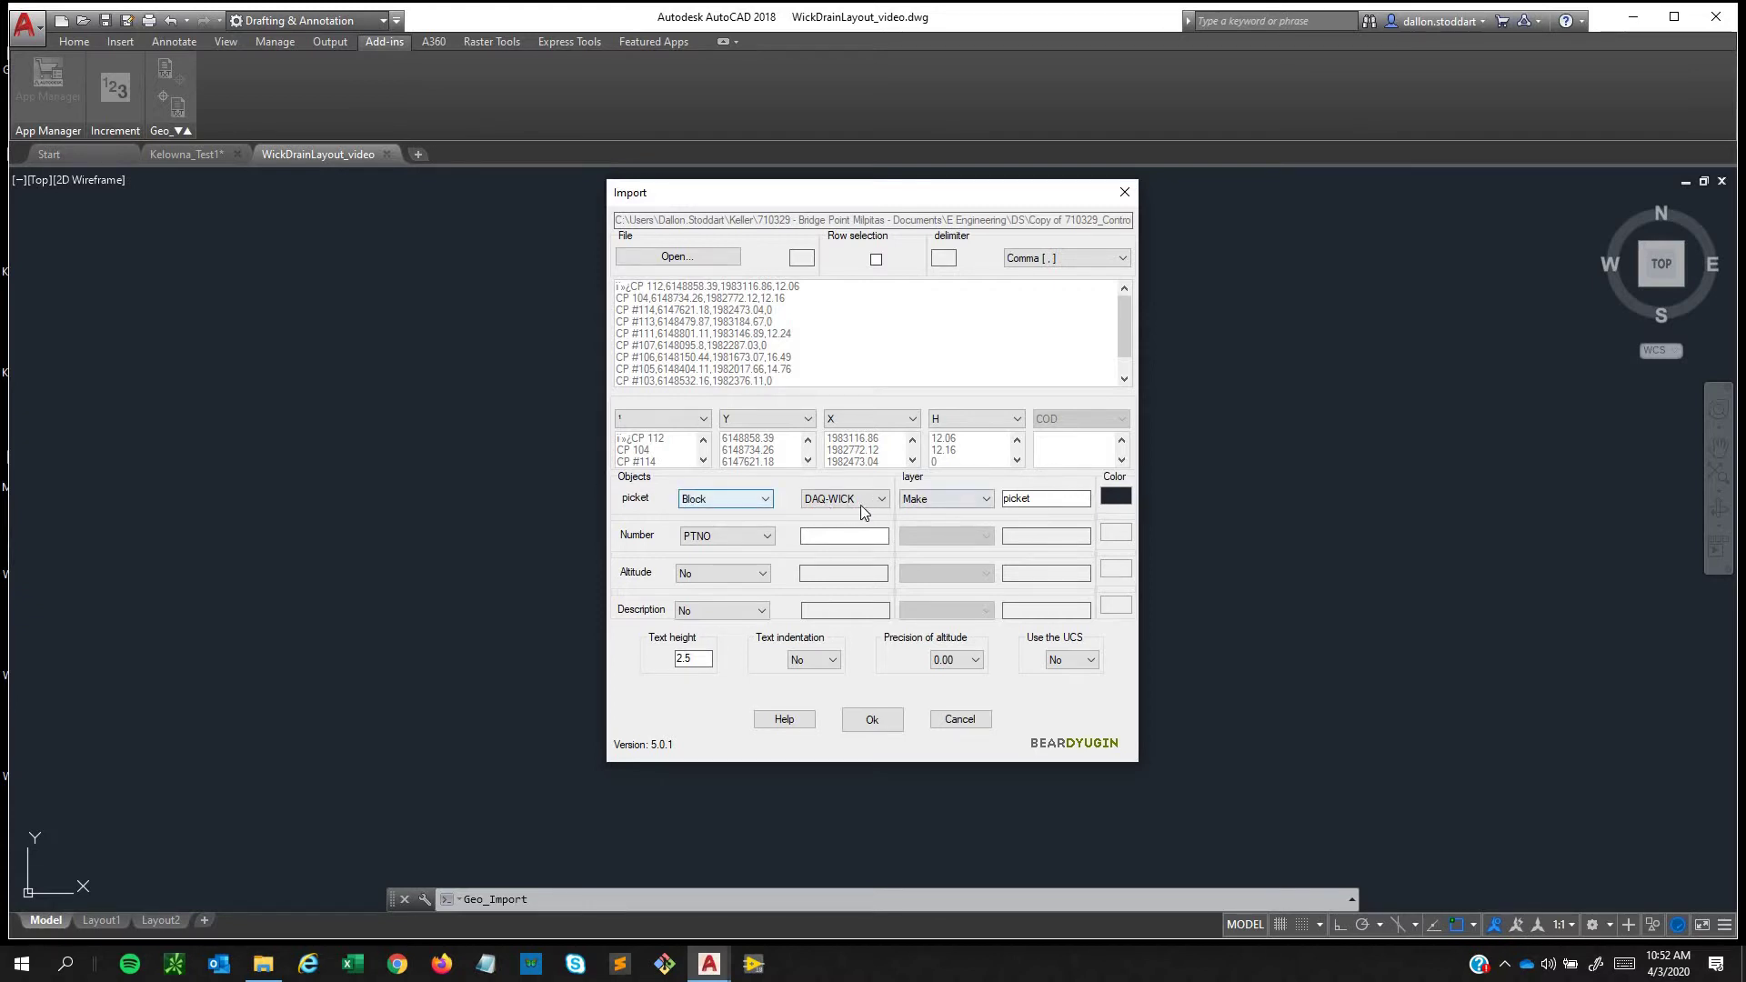
# Import the points as DAQ-WICK blocks on the HBI-Wick layer with the ByBlock colour.
pyautogui.click(725, 499)
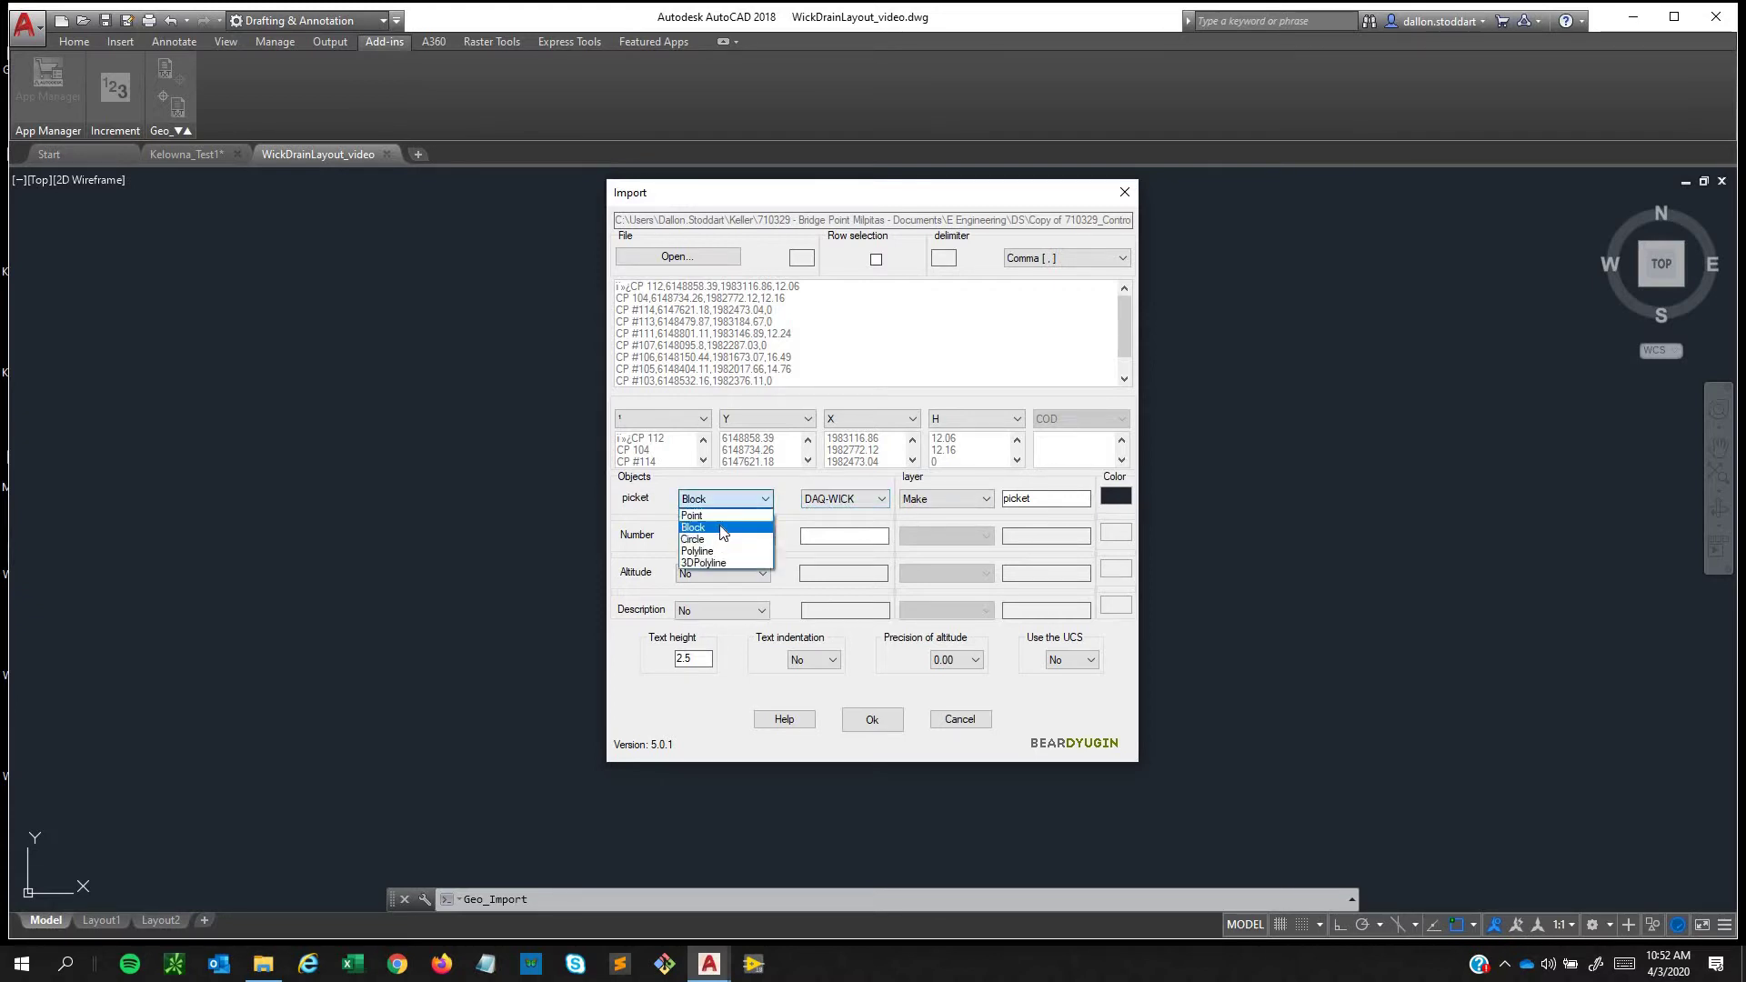
pyautogui.click(732, 515)
pyautogui.click(851, 500)
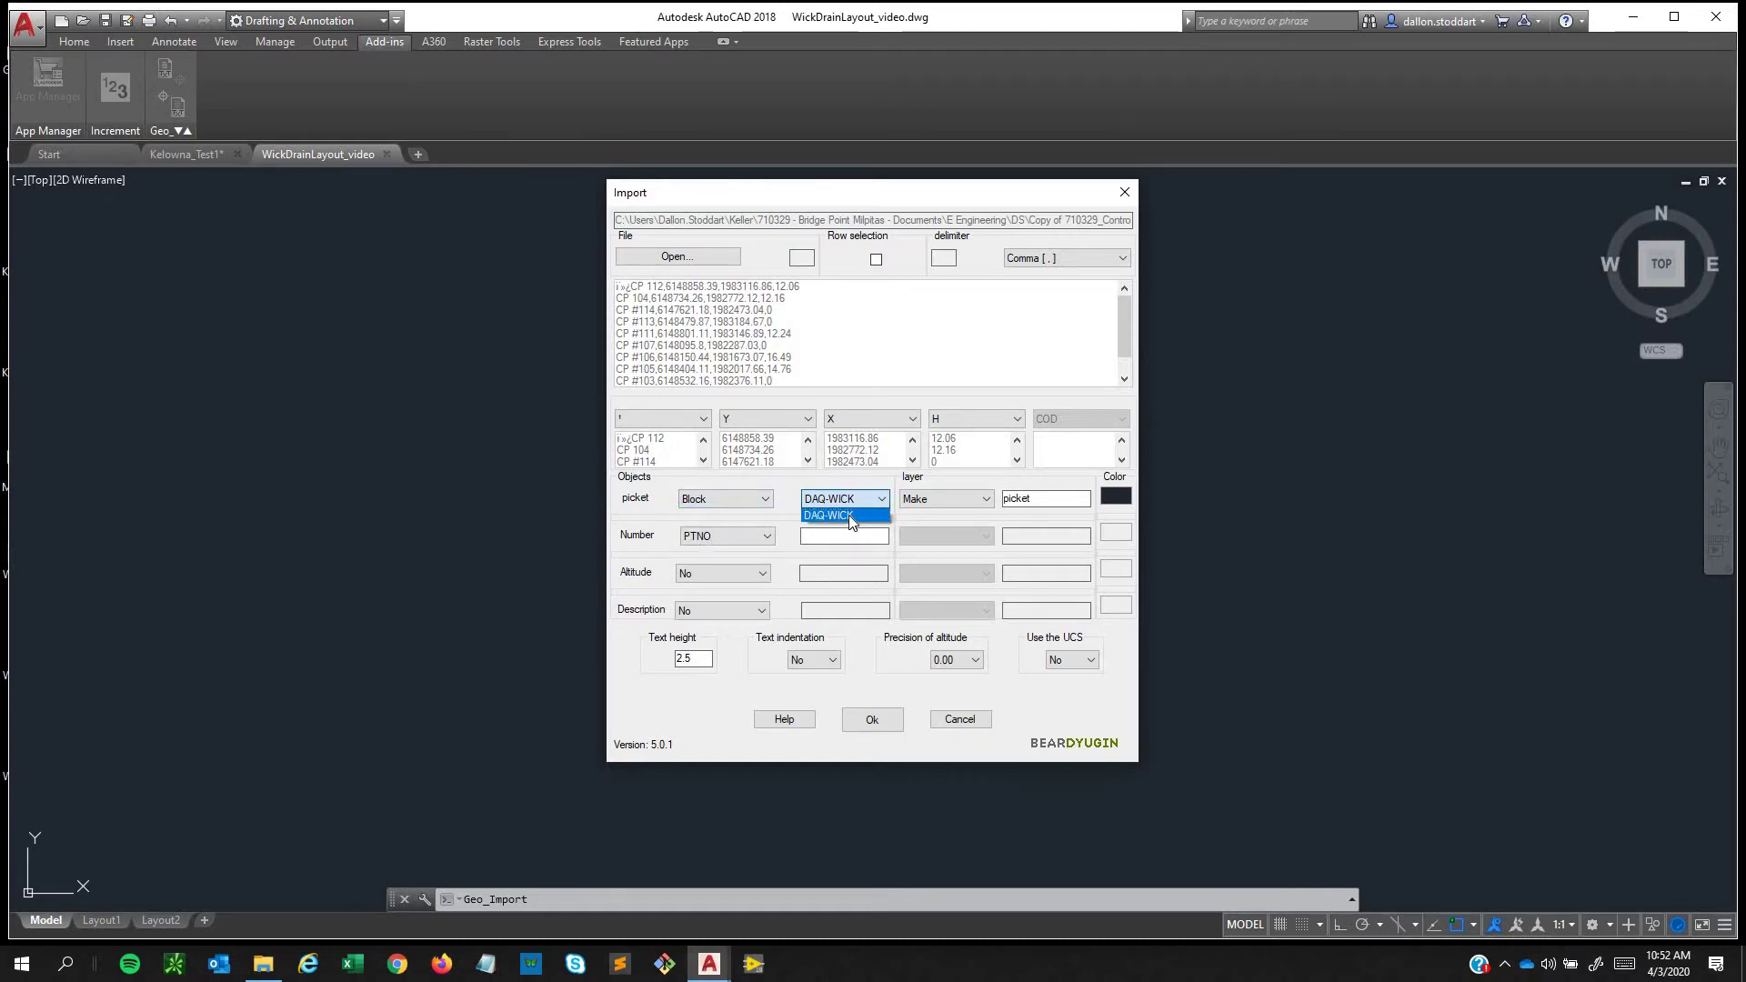
pyautogui.click(968, 504)
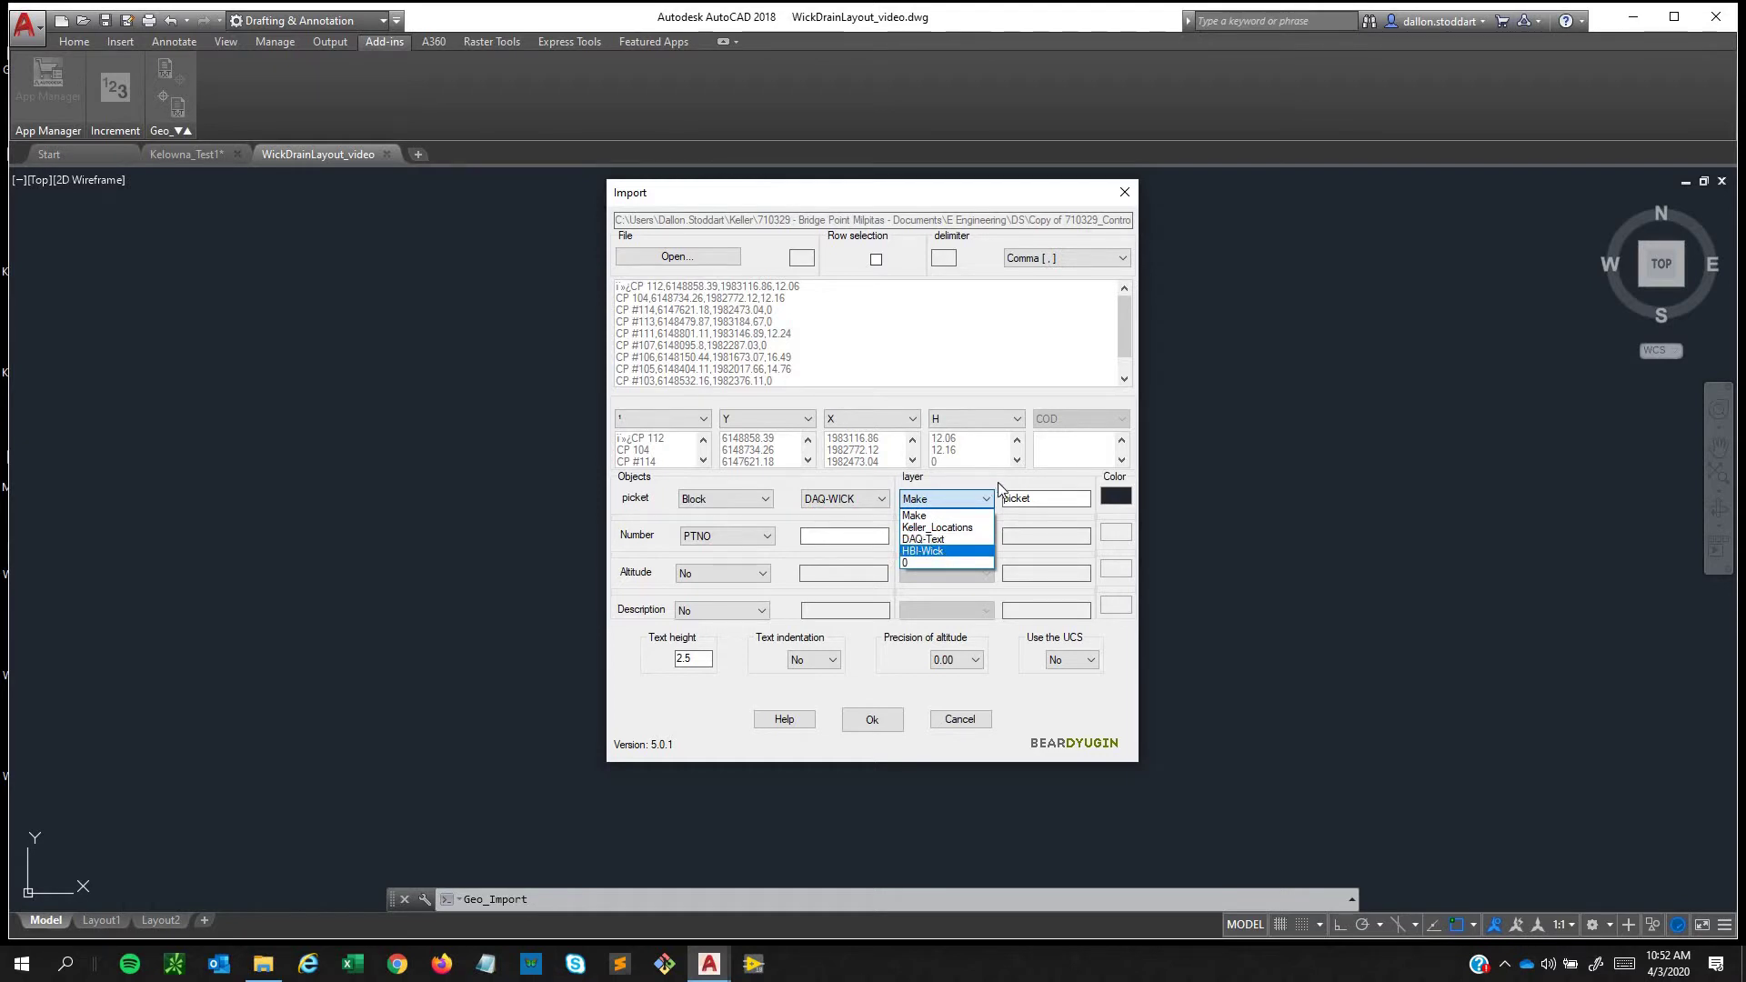
pyautogui.click(946, 551)
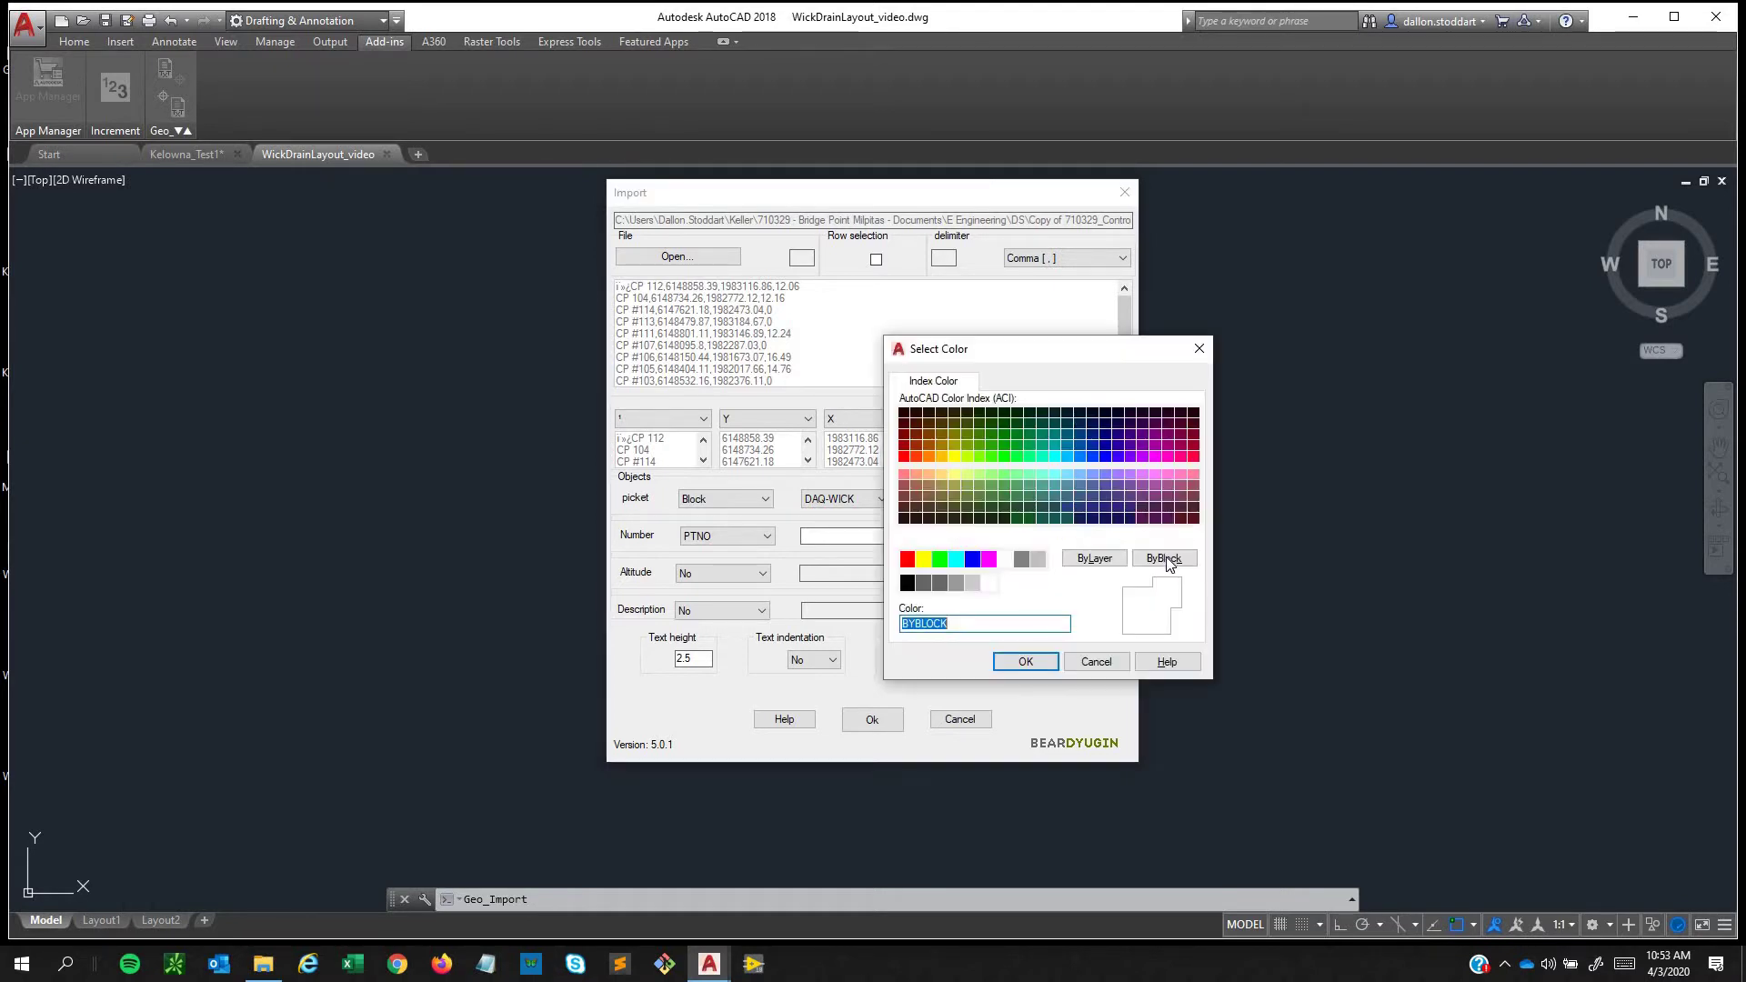
pyautogui.click(1166, 557)
pyautogui.click(1040, 656)
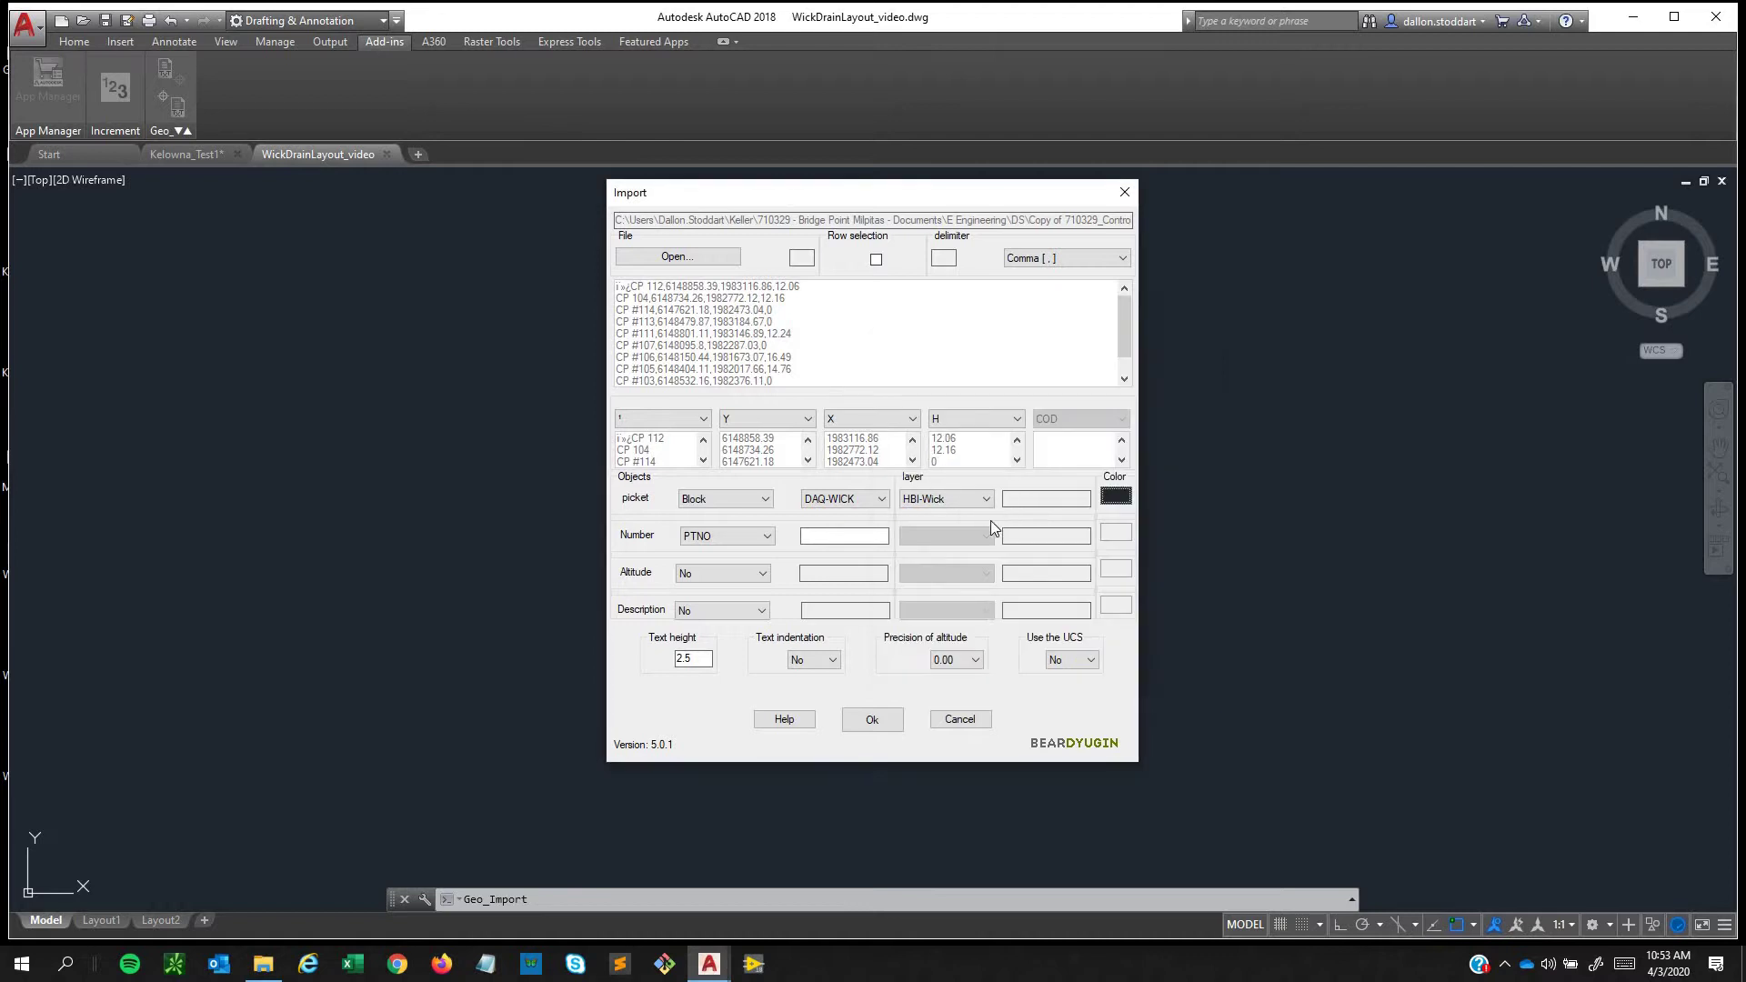
pyautogui.click(880, 721)
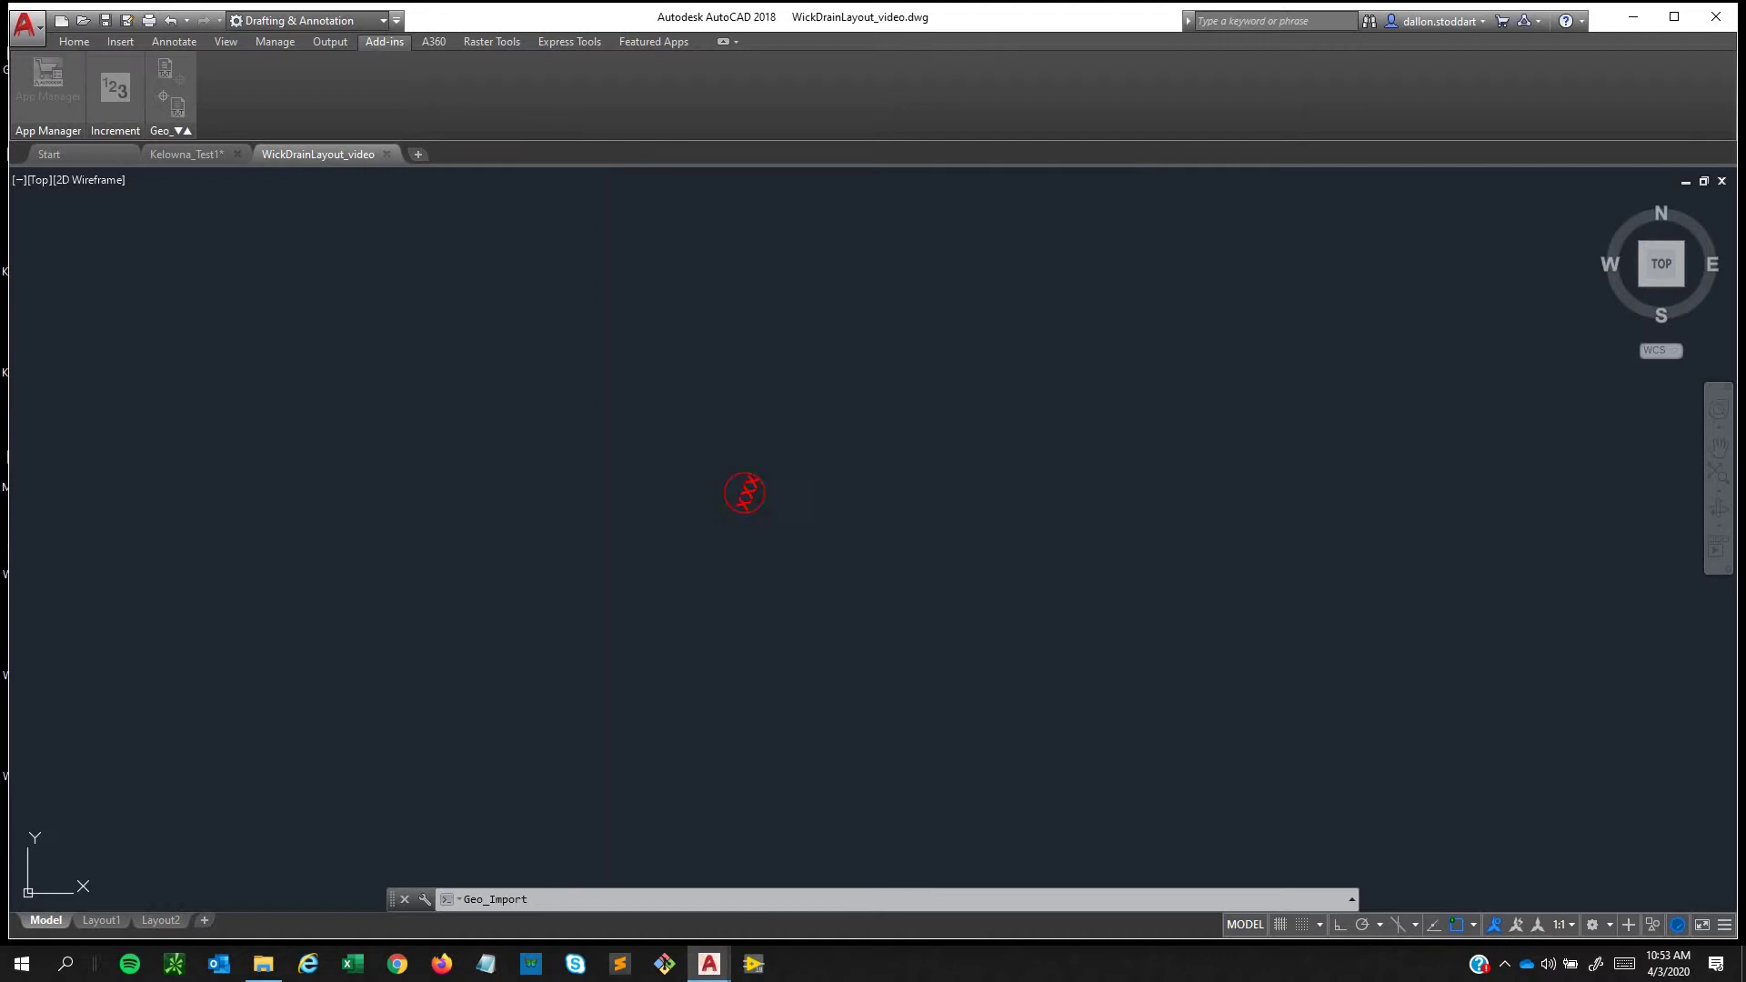
# Change the colour of all imported point blocks to Red and save the drawing.
pyautogui.scroll(-4, 984, 512)
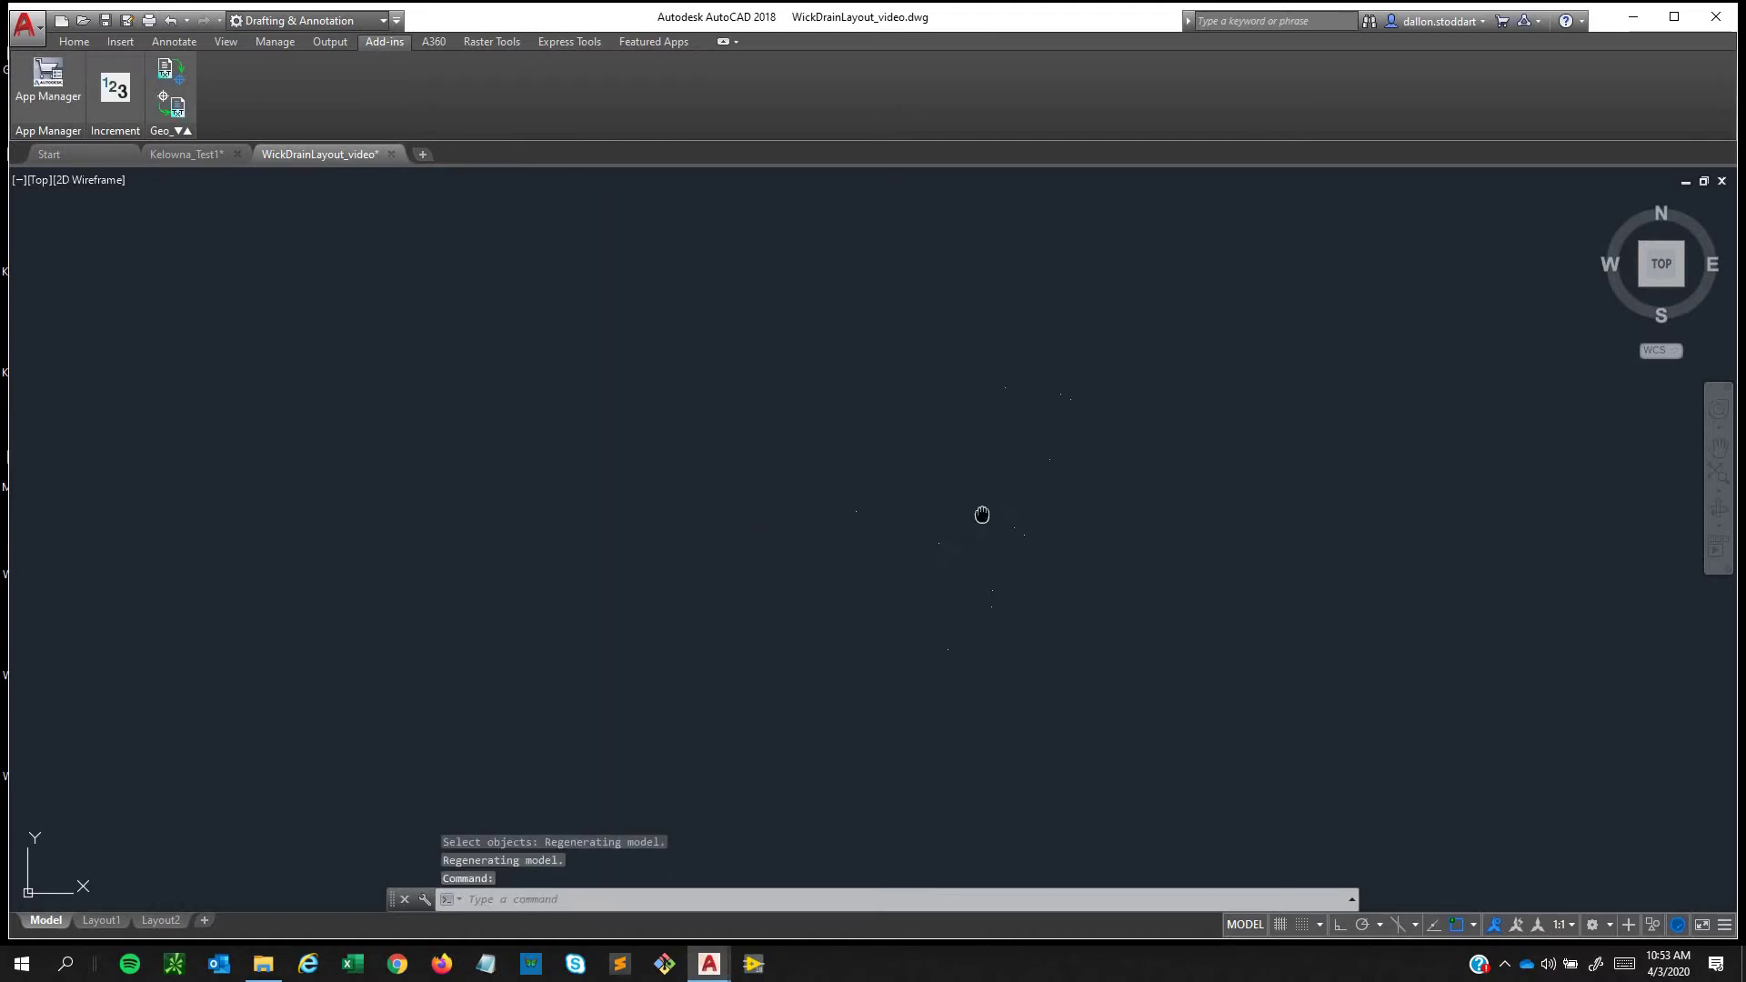
pyautogui.scroll(5, 923, 635)
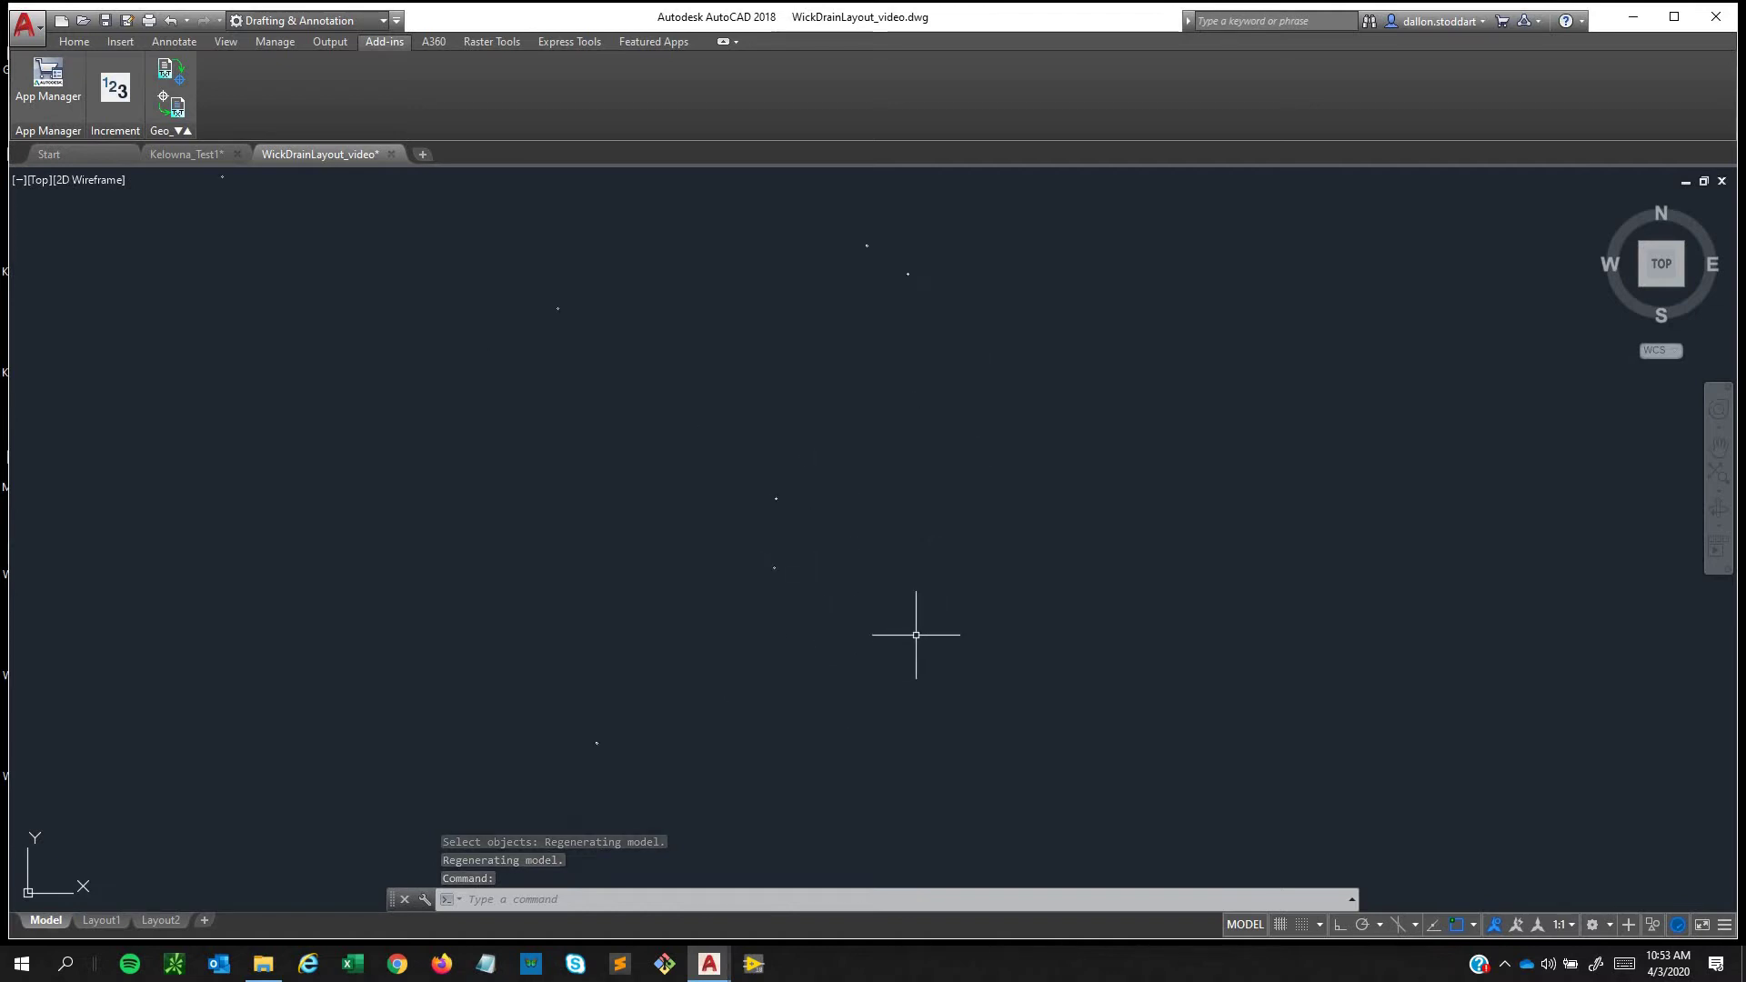
pyautogui.scroll(8, 779, 518)
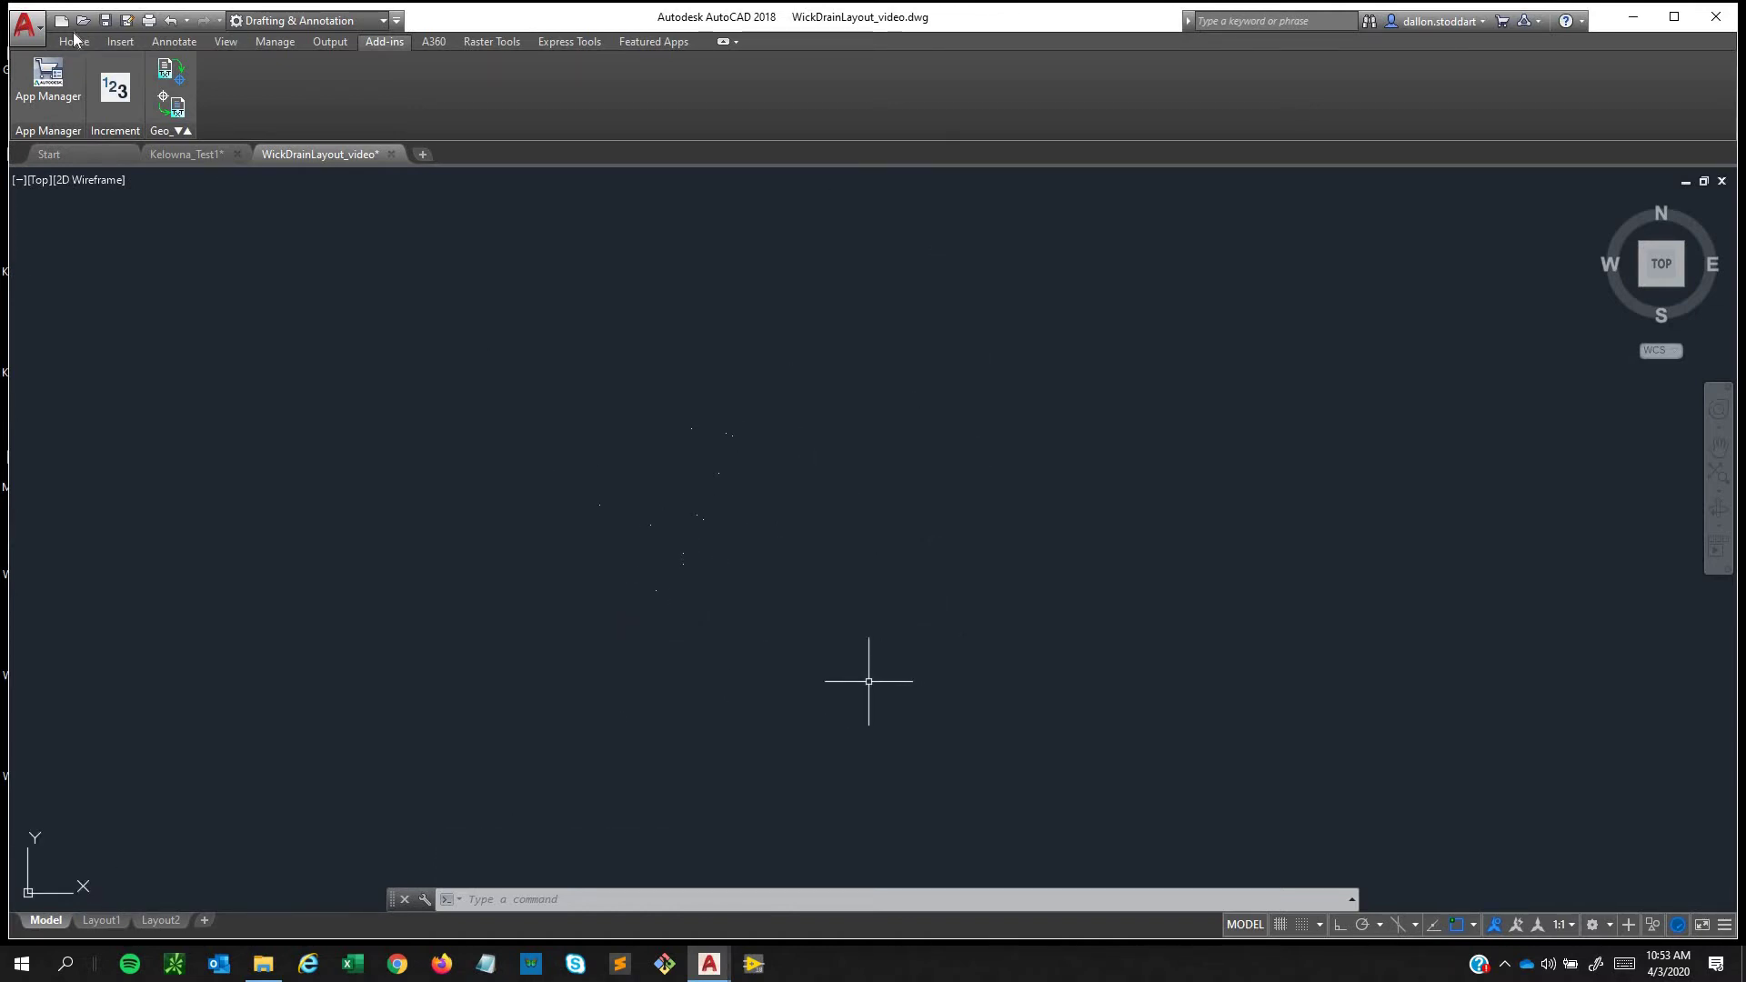
pyautogui.click(75, 41)
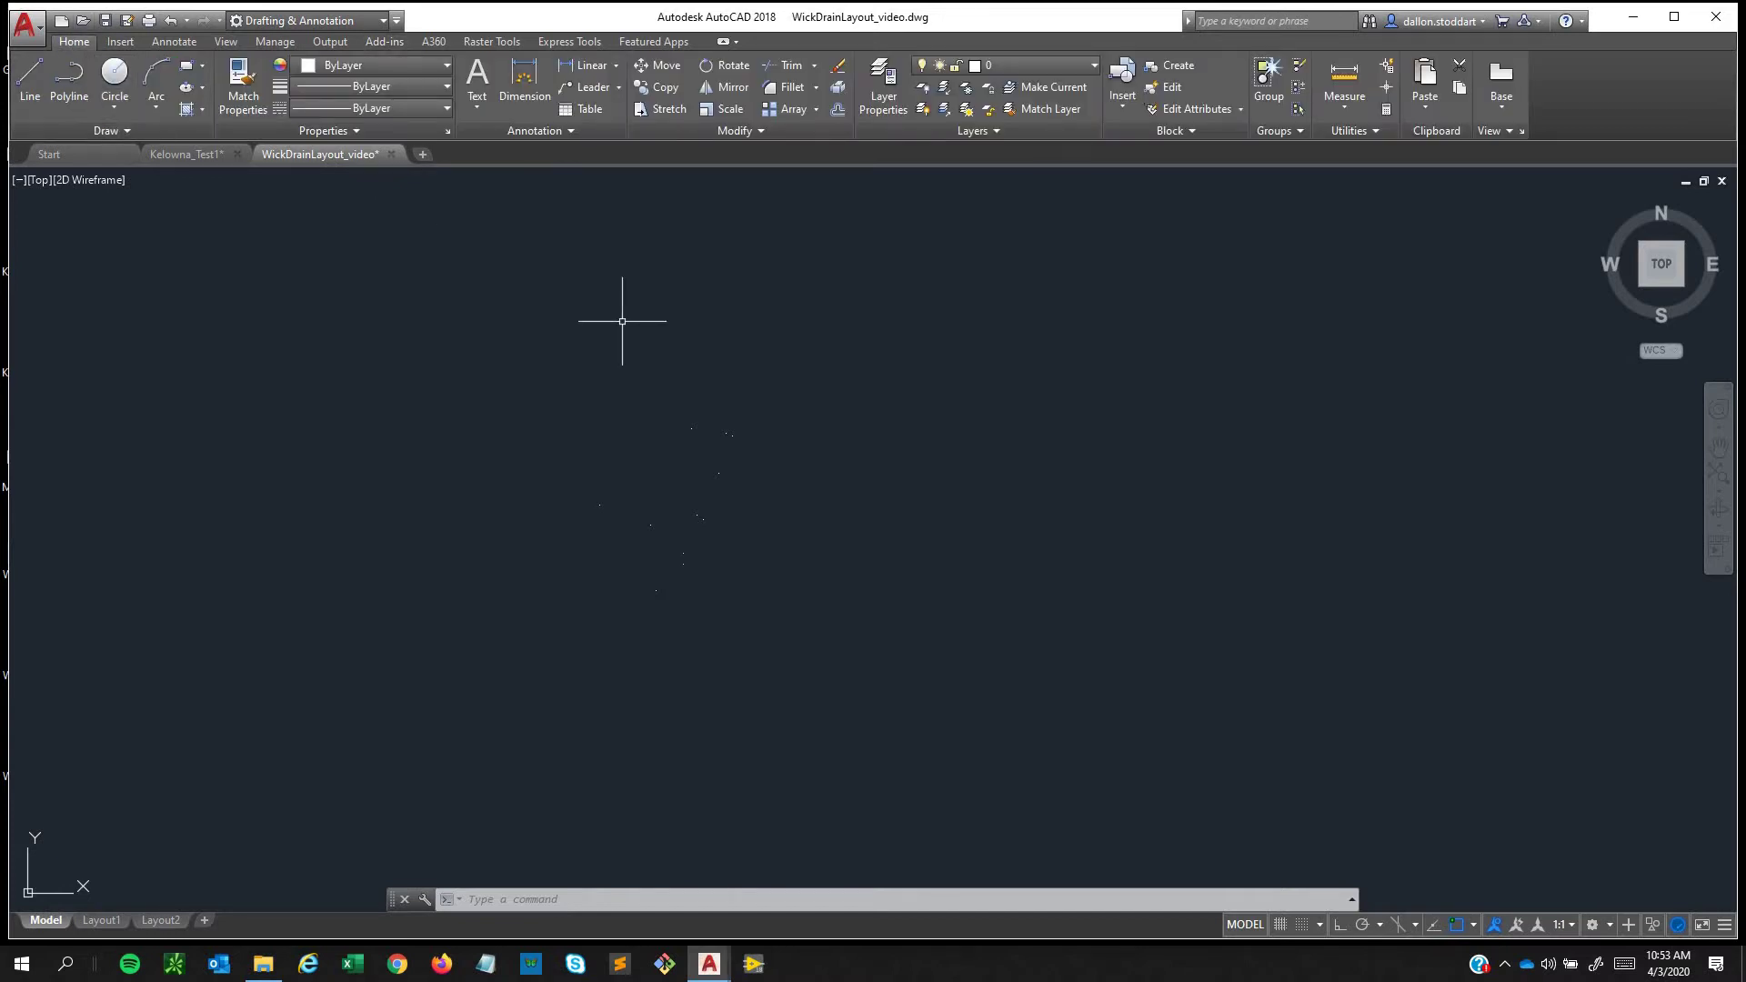
pyautogui.click(834, 677)
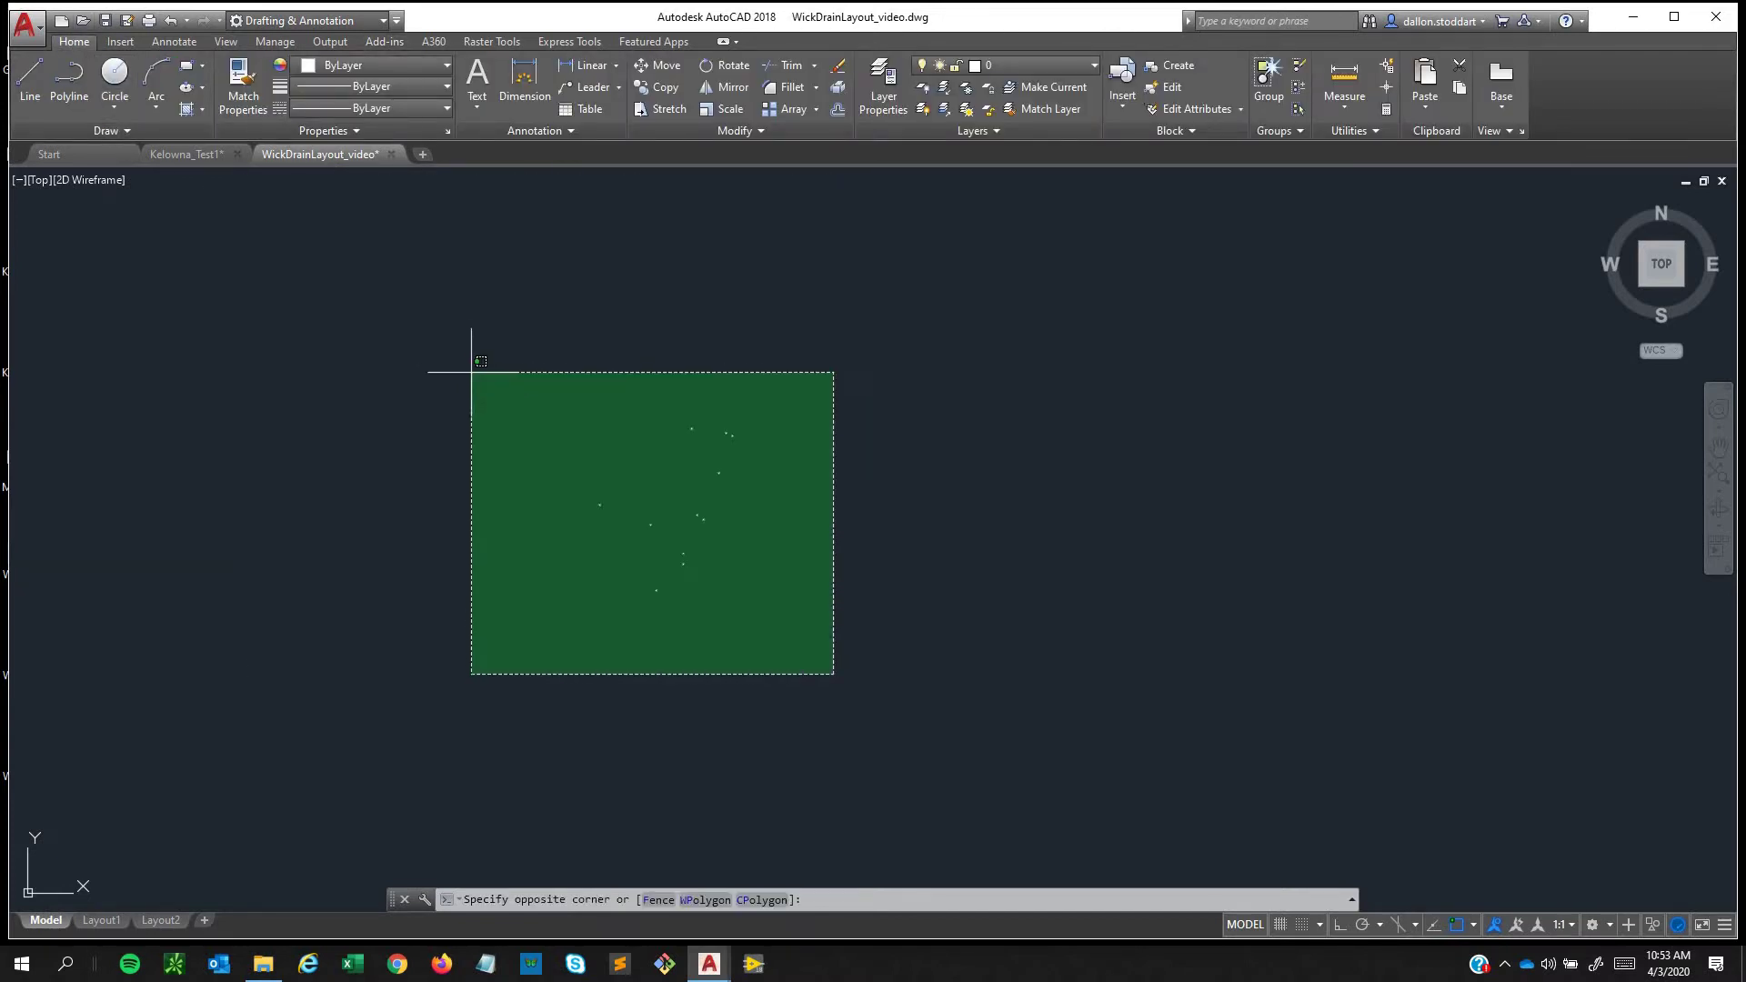
pyautogui.click(442, 333)
pyautogui.click(361, 63)
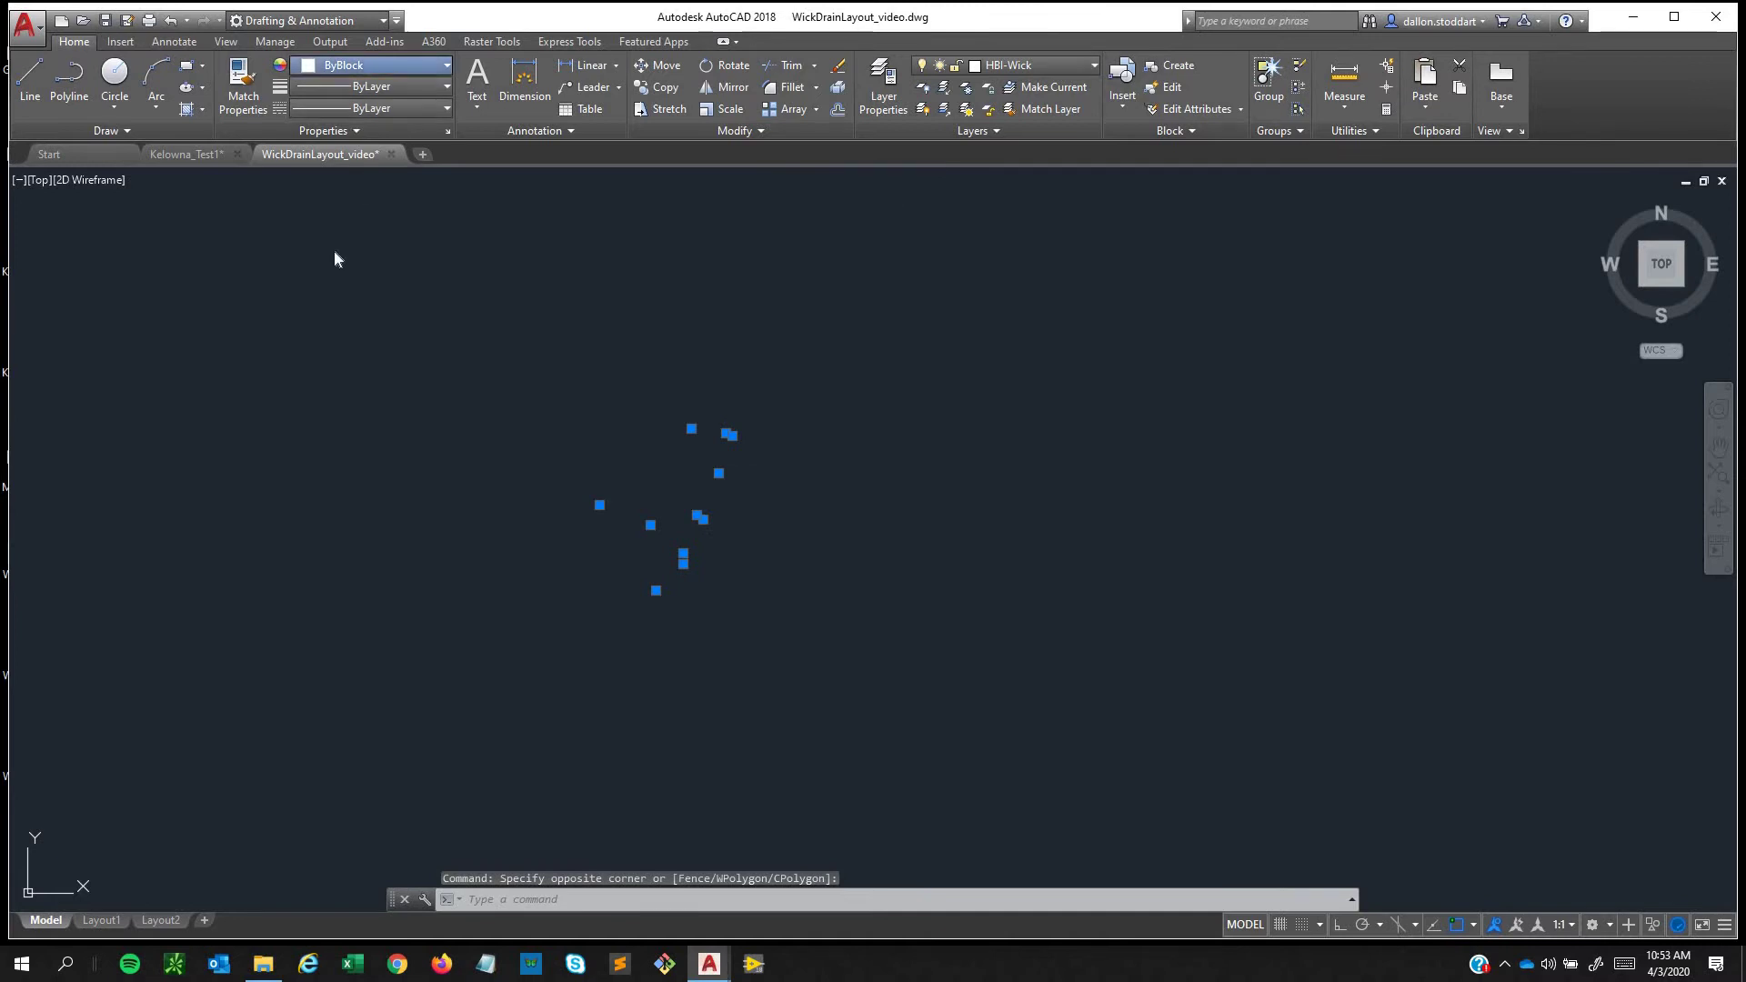
pyautogui.click(303, 251)
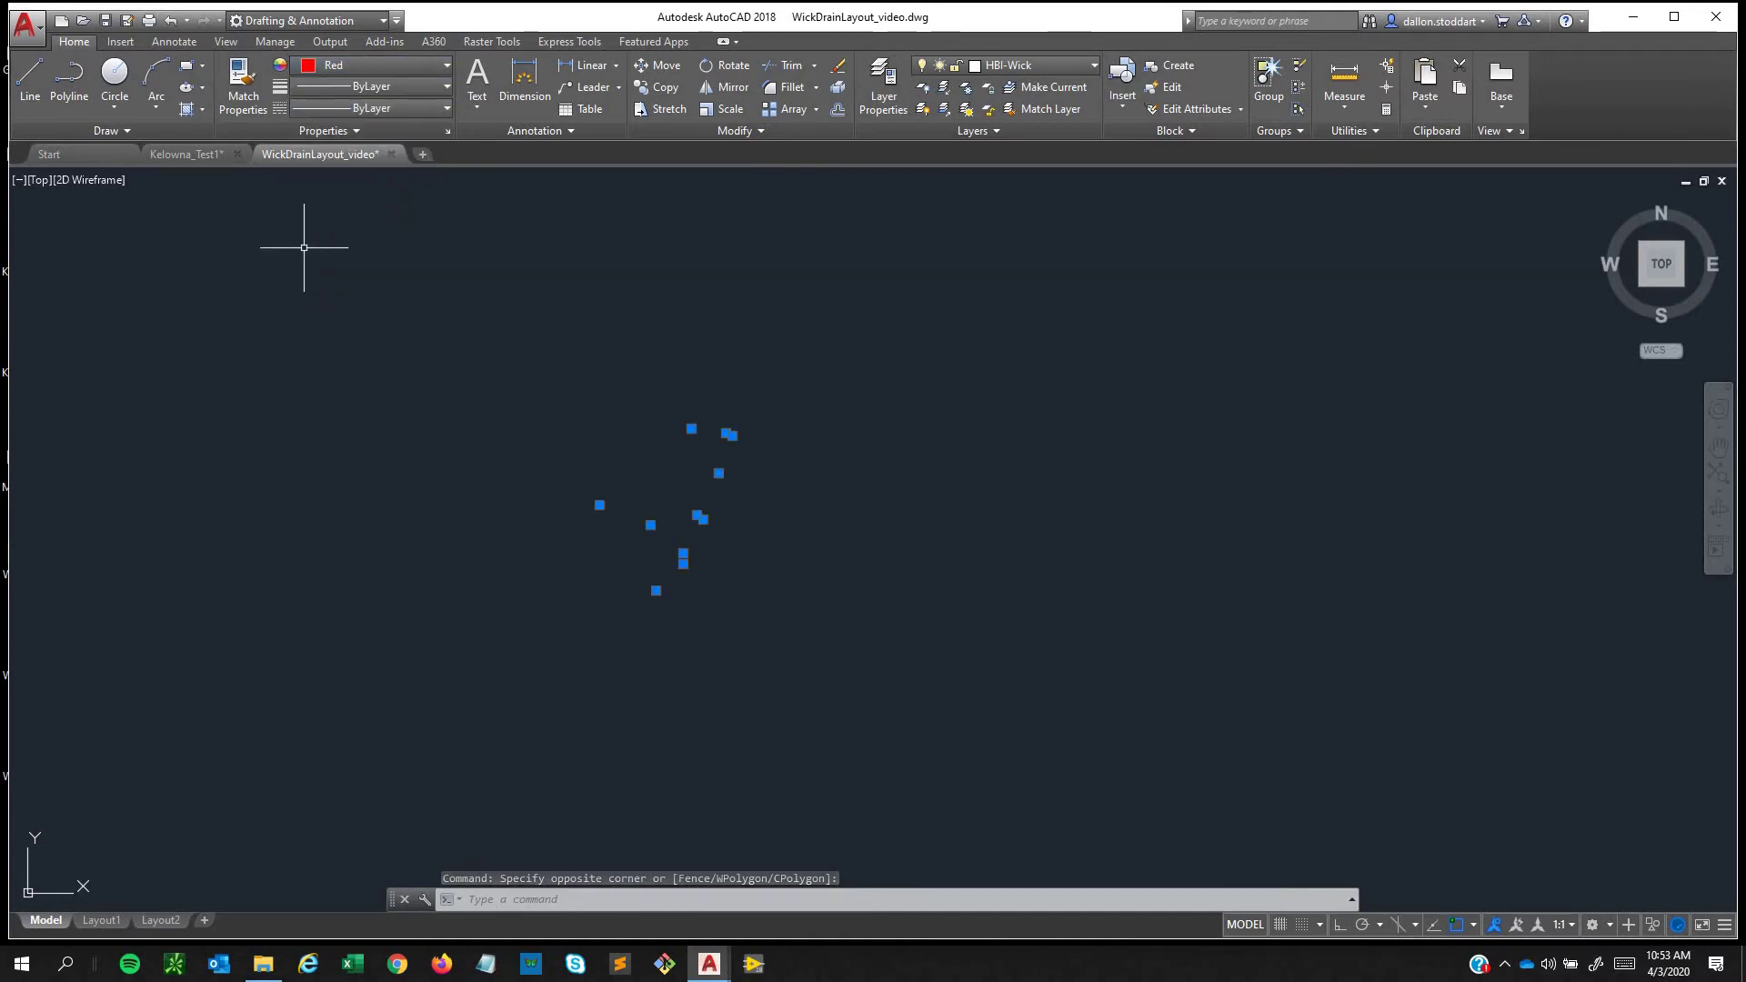
pyautogui.click(773, 610)
pyautogui.click(722, 590)
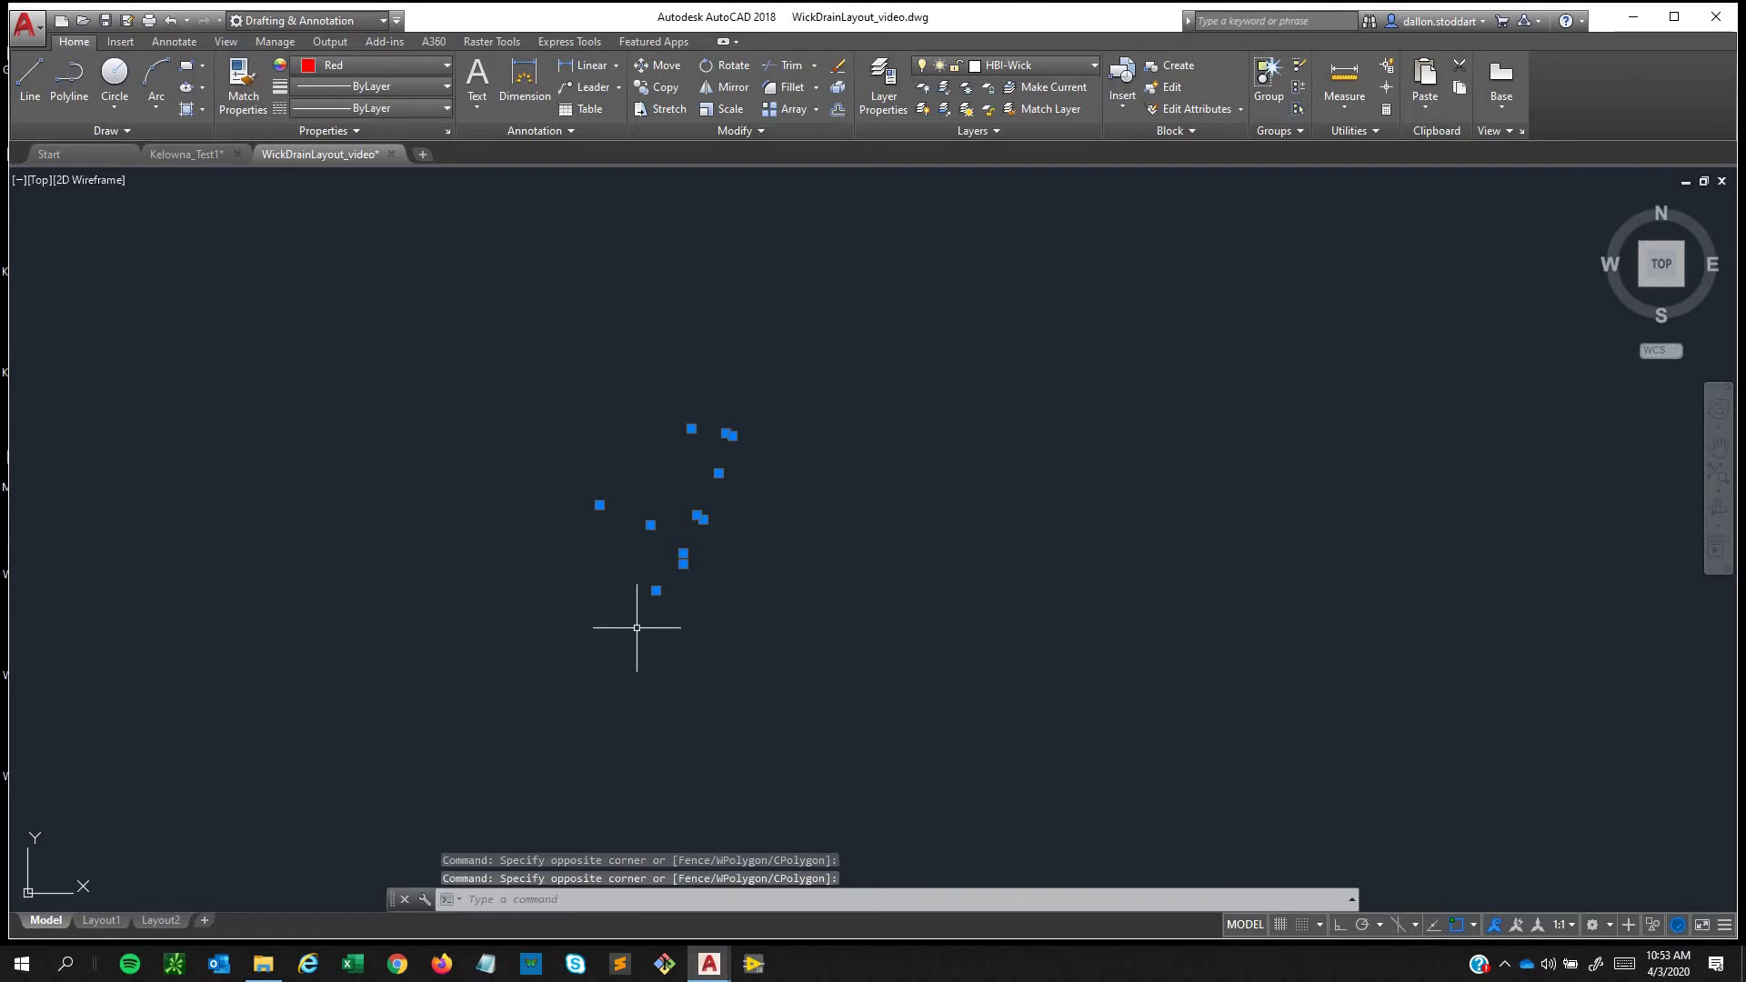
pyautogui.click(103, 25)
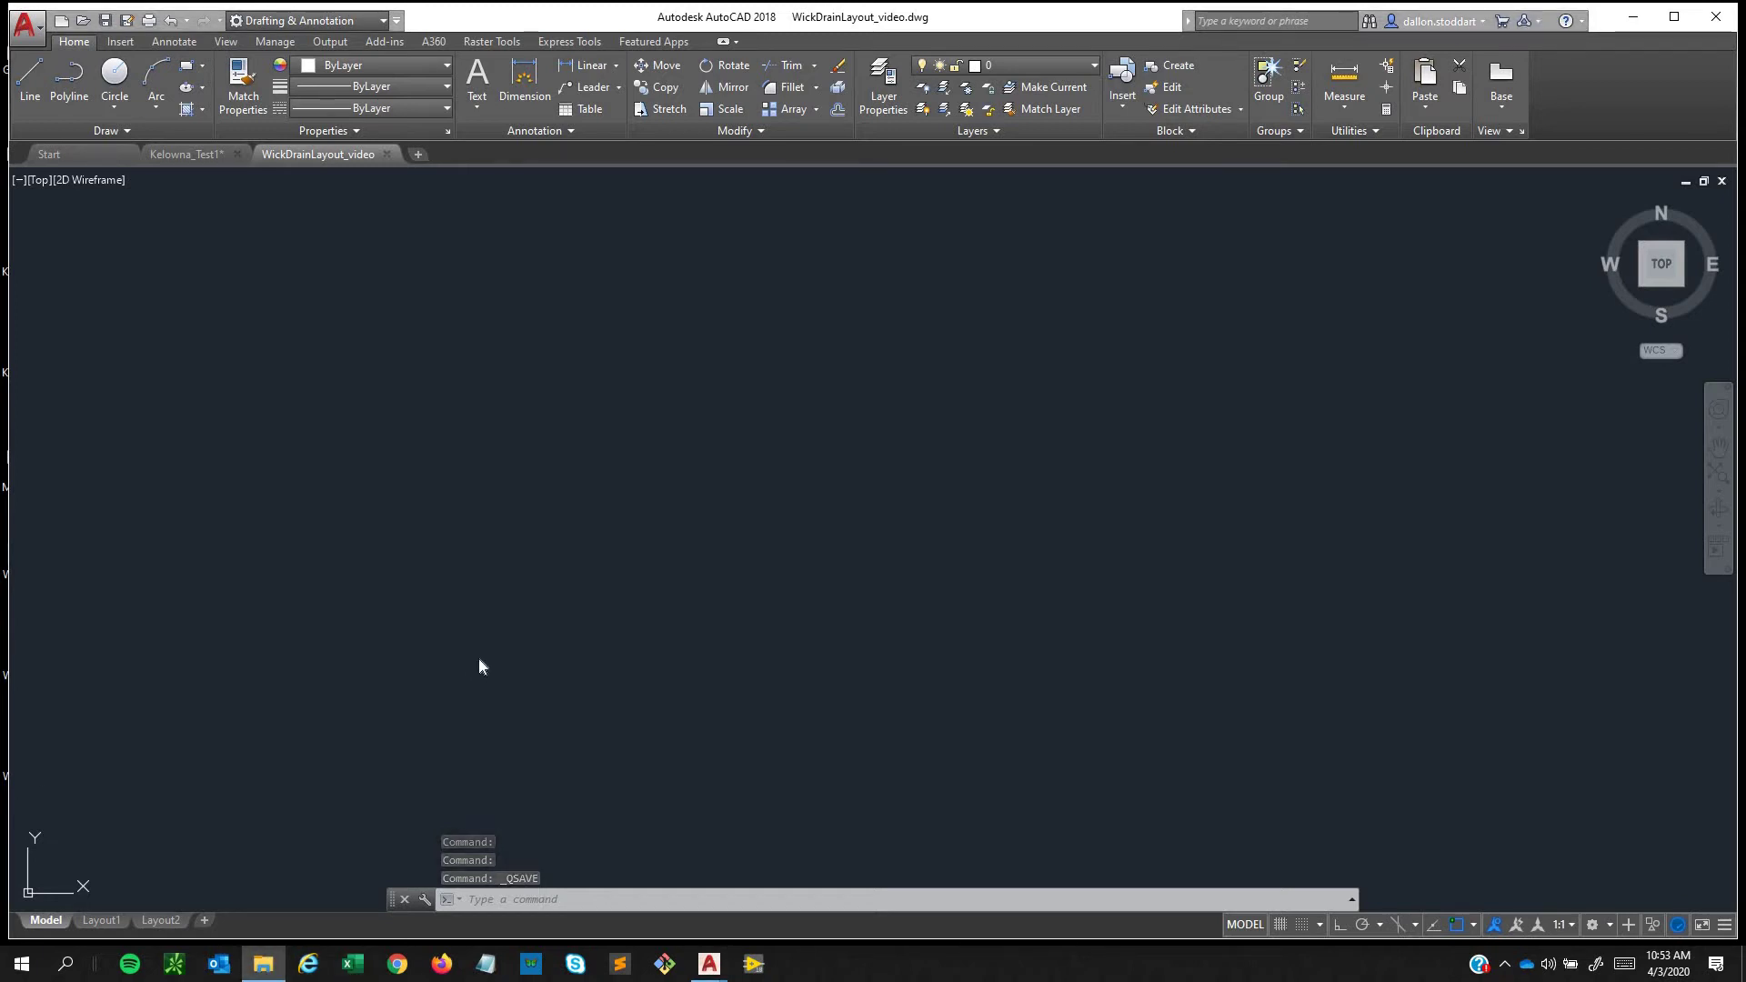
# Attach page 1 of CONTROL 2020-1-3.pdf in the empty drawing area, setting its scale and diagonal rotation freehand.
pyautogui.moveTo(0, 660); pyautogui.dragTo(546, 660)
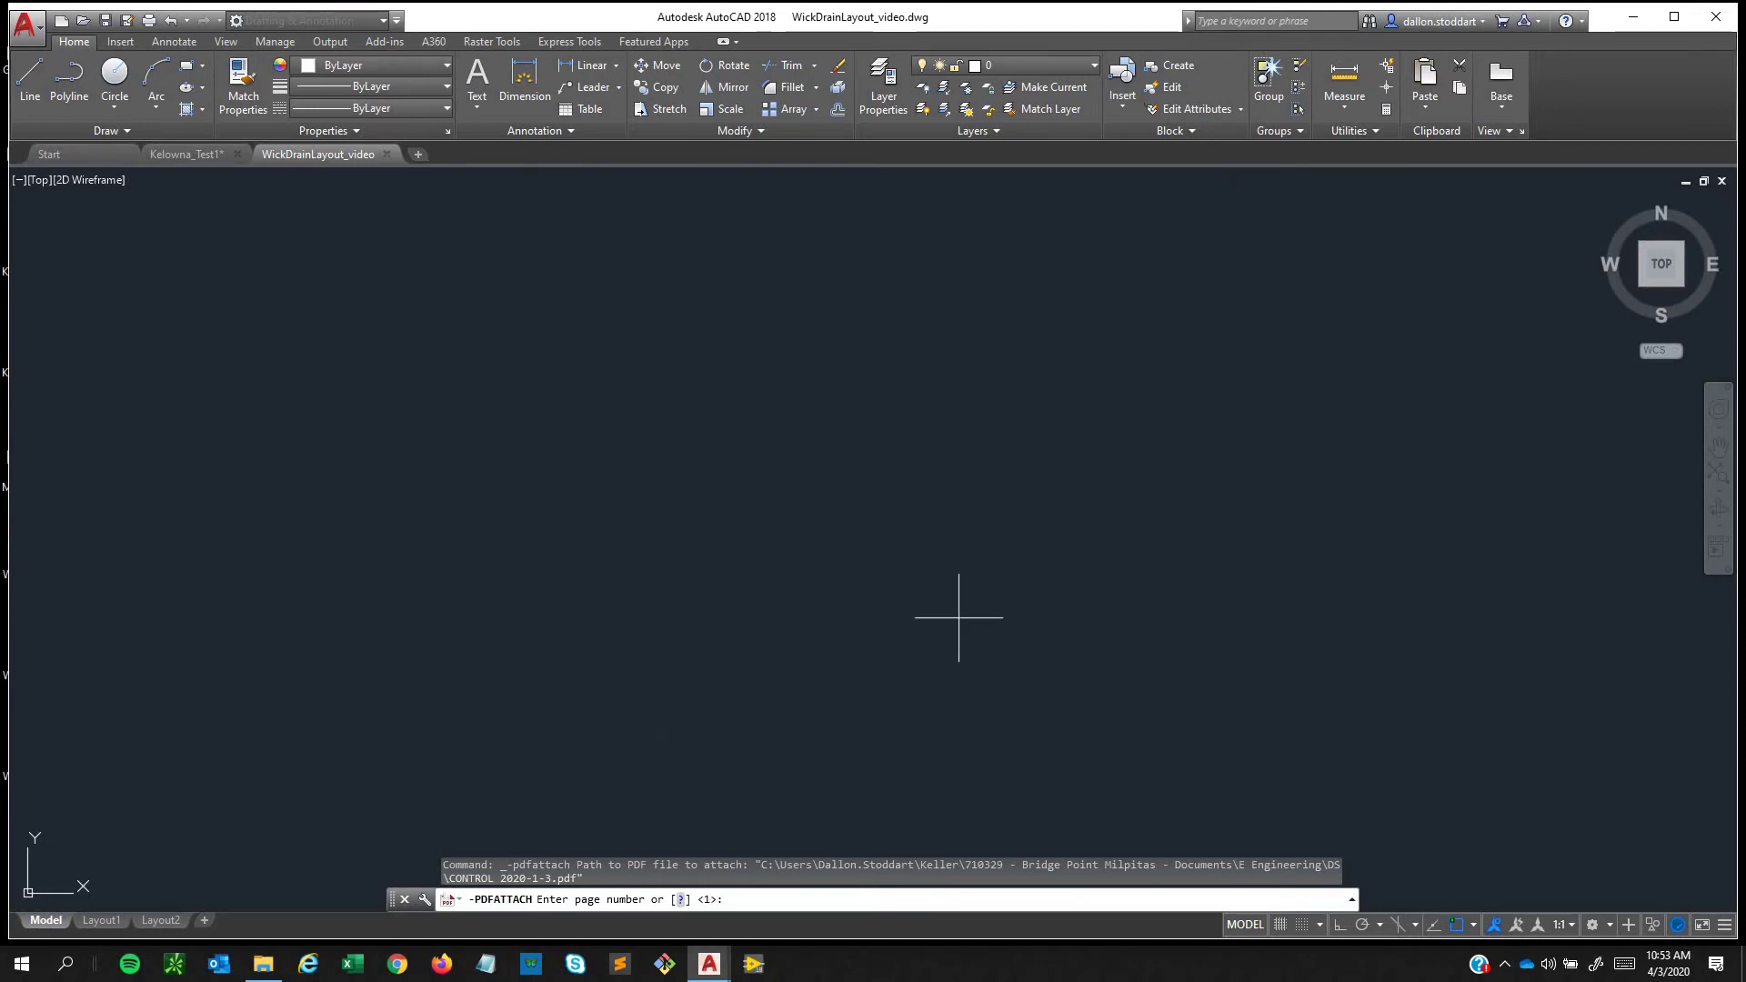
pyautogui.write('1')
pyautogui.press('Return')
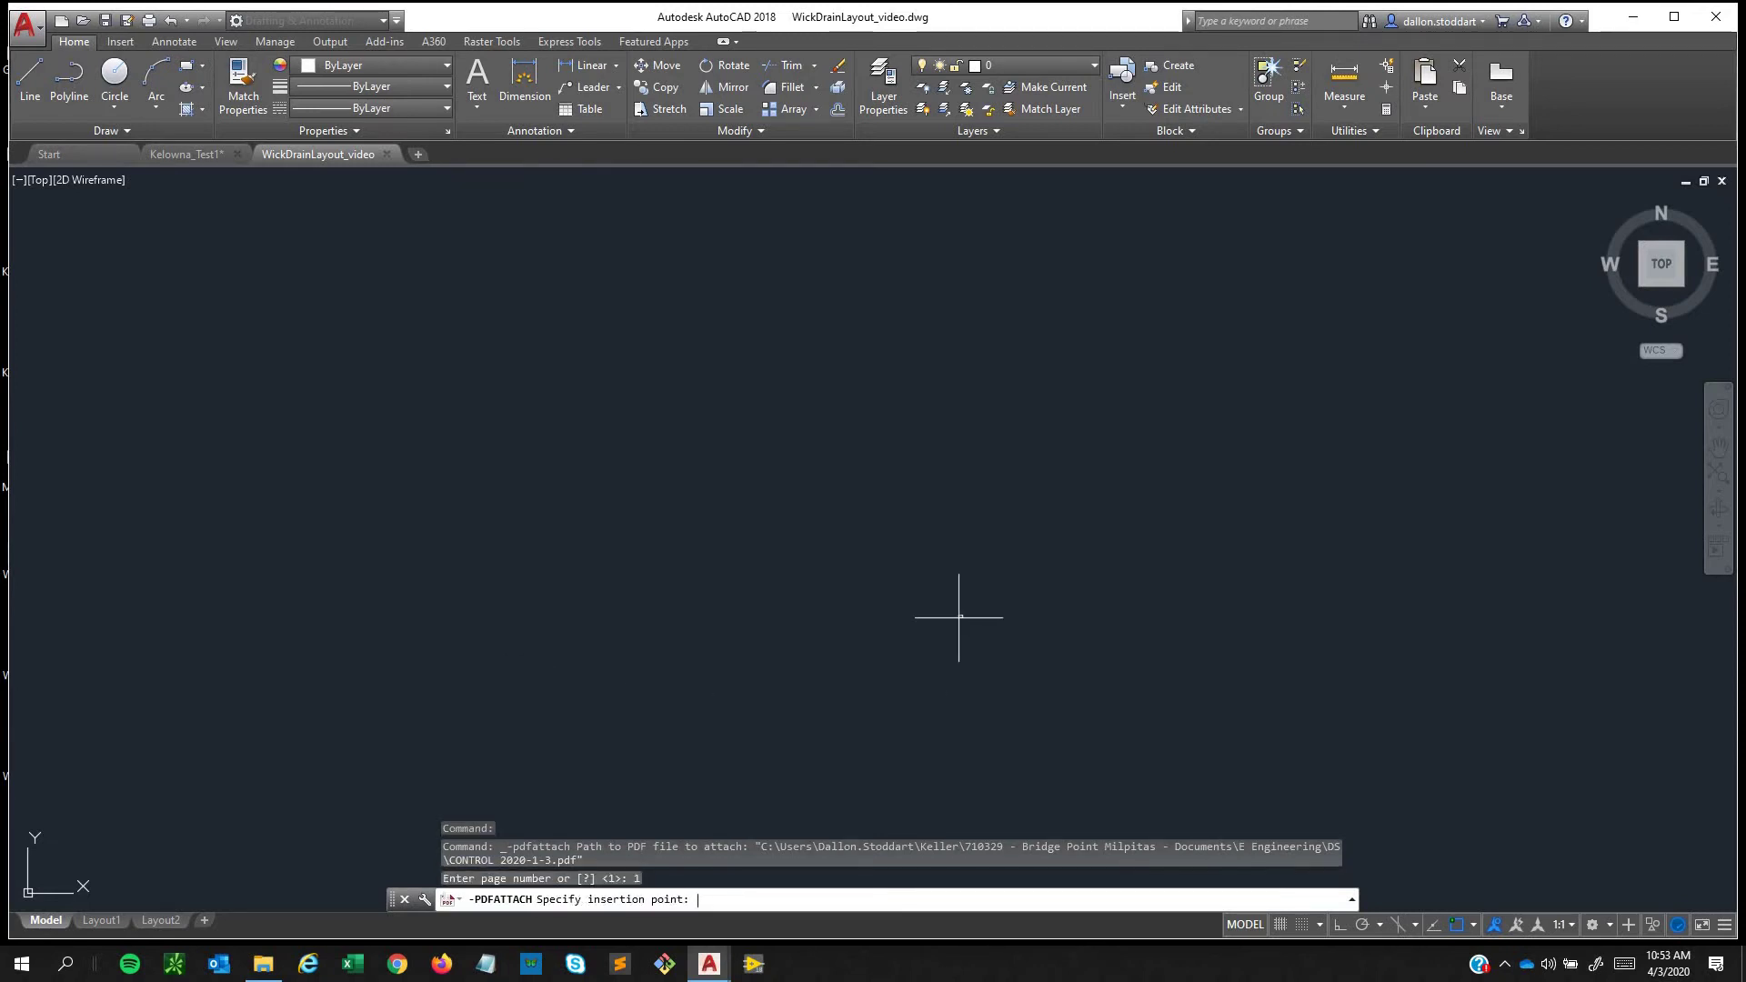
pyautogui.click(853, 589)
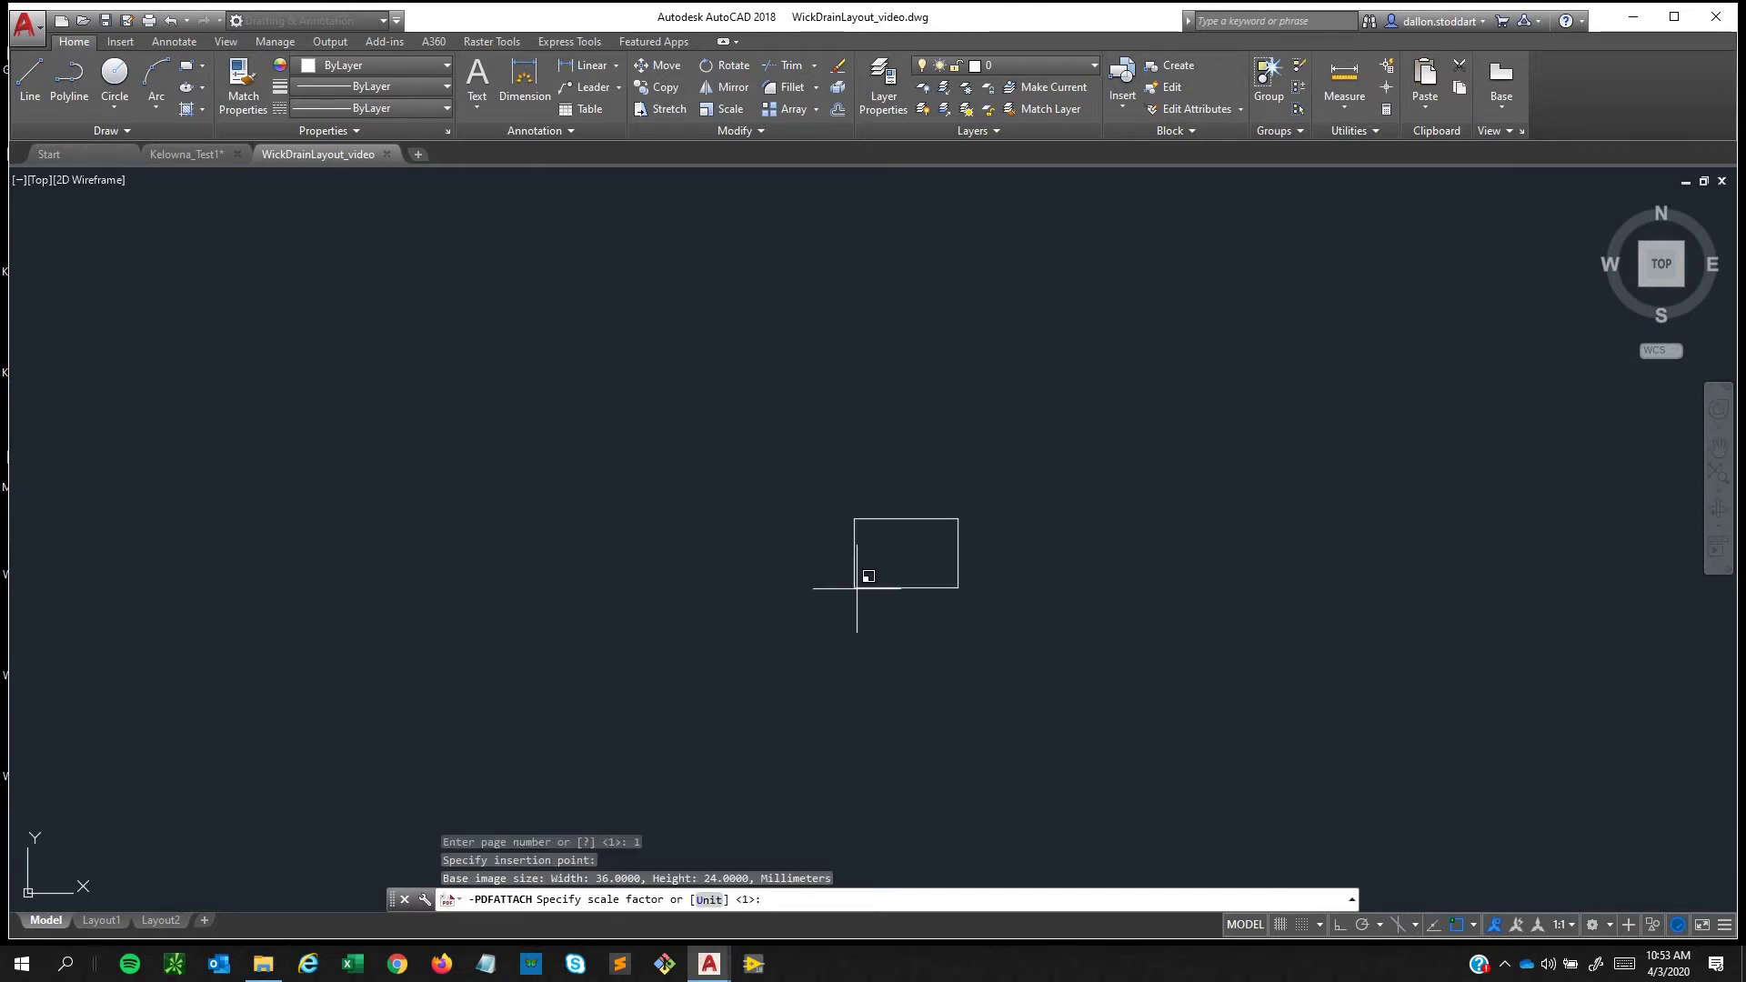
pyautogui.click(860, 586)
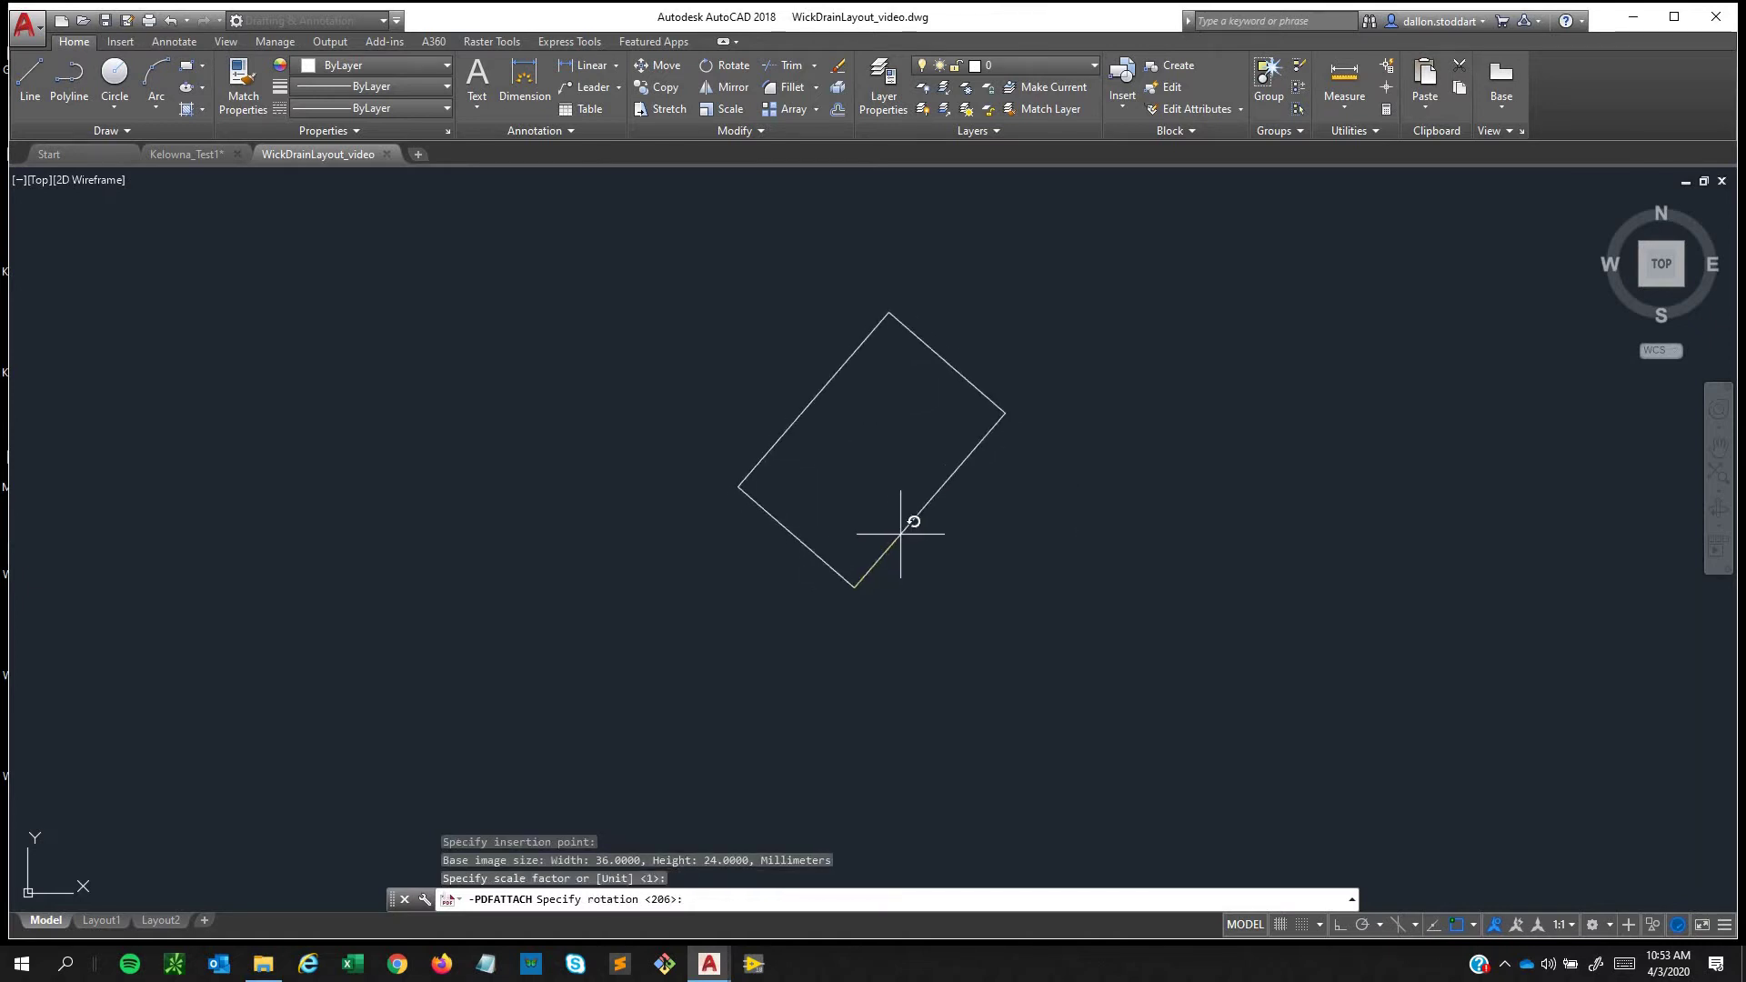
pyautogui.click(1072, 391)
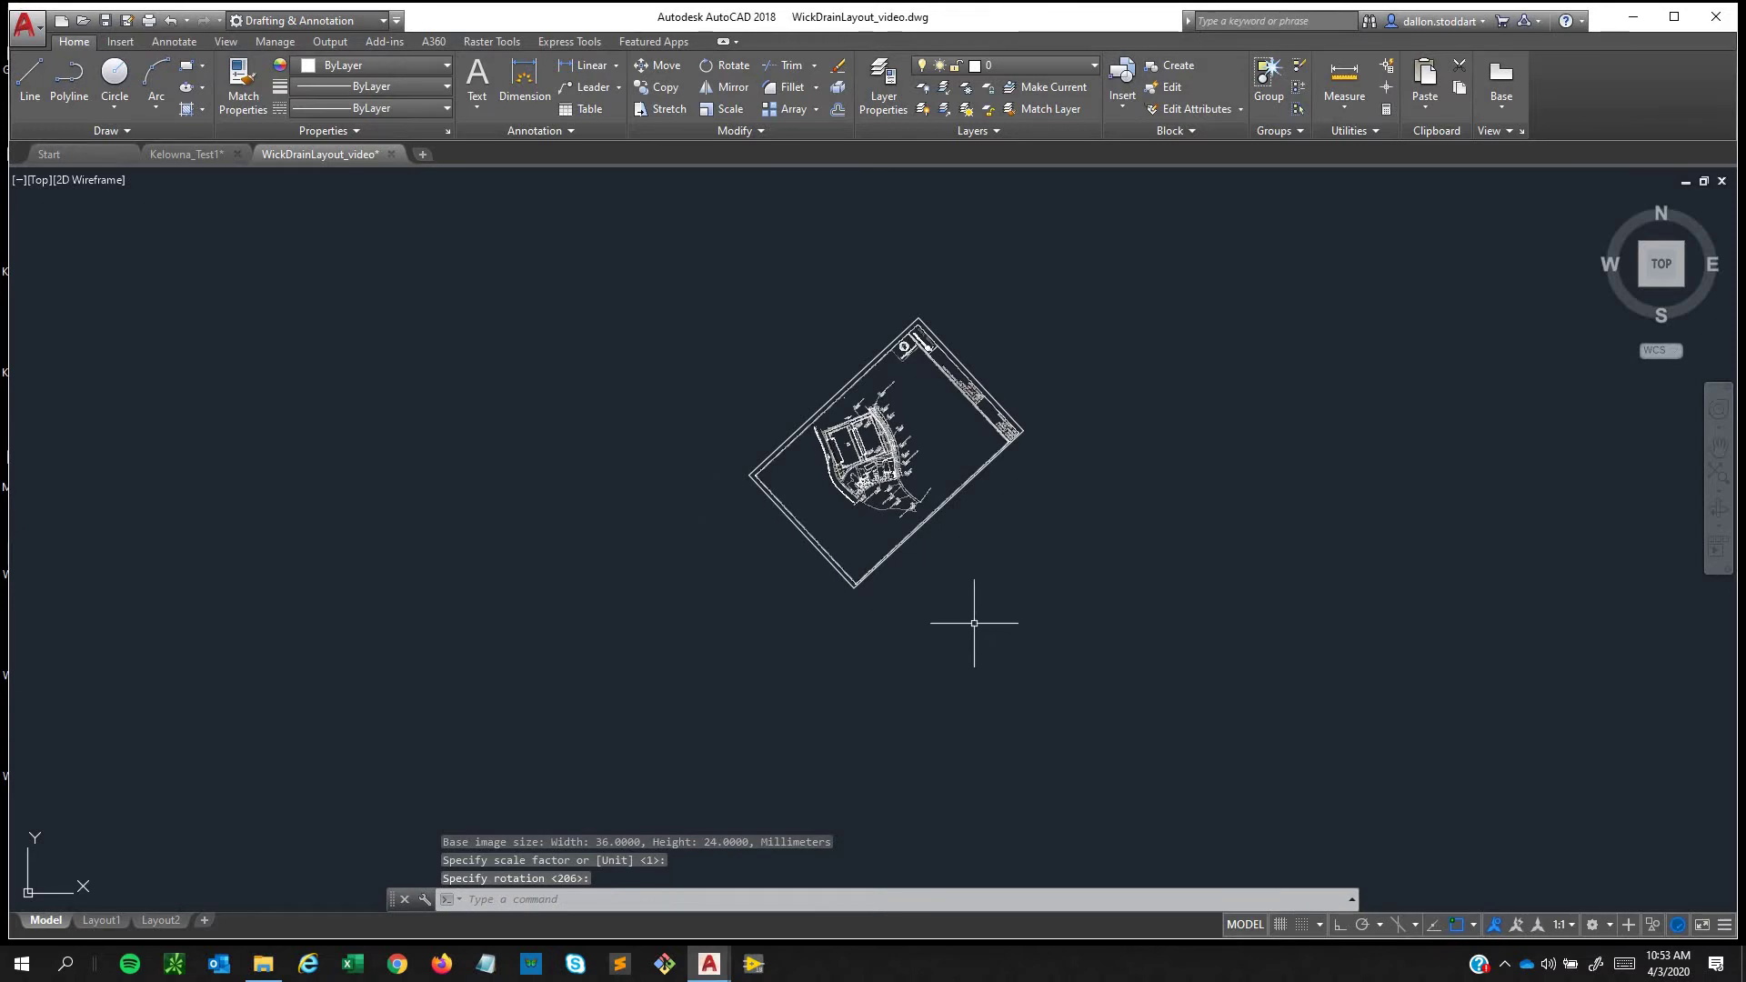
# Begin moving the attached control plan PDF, using the centre of its control point #114 marker as the base point.
pyautogui.press('Escape')
pyautogui.click(1115, 701)
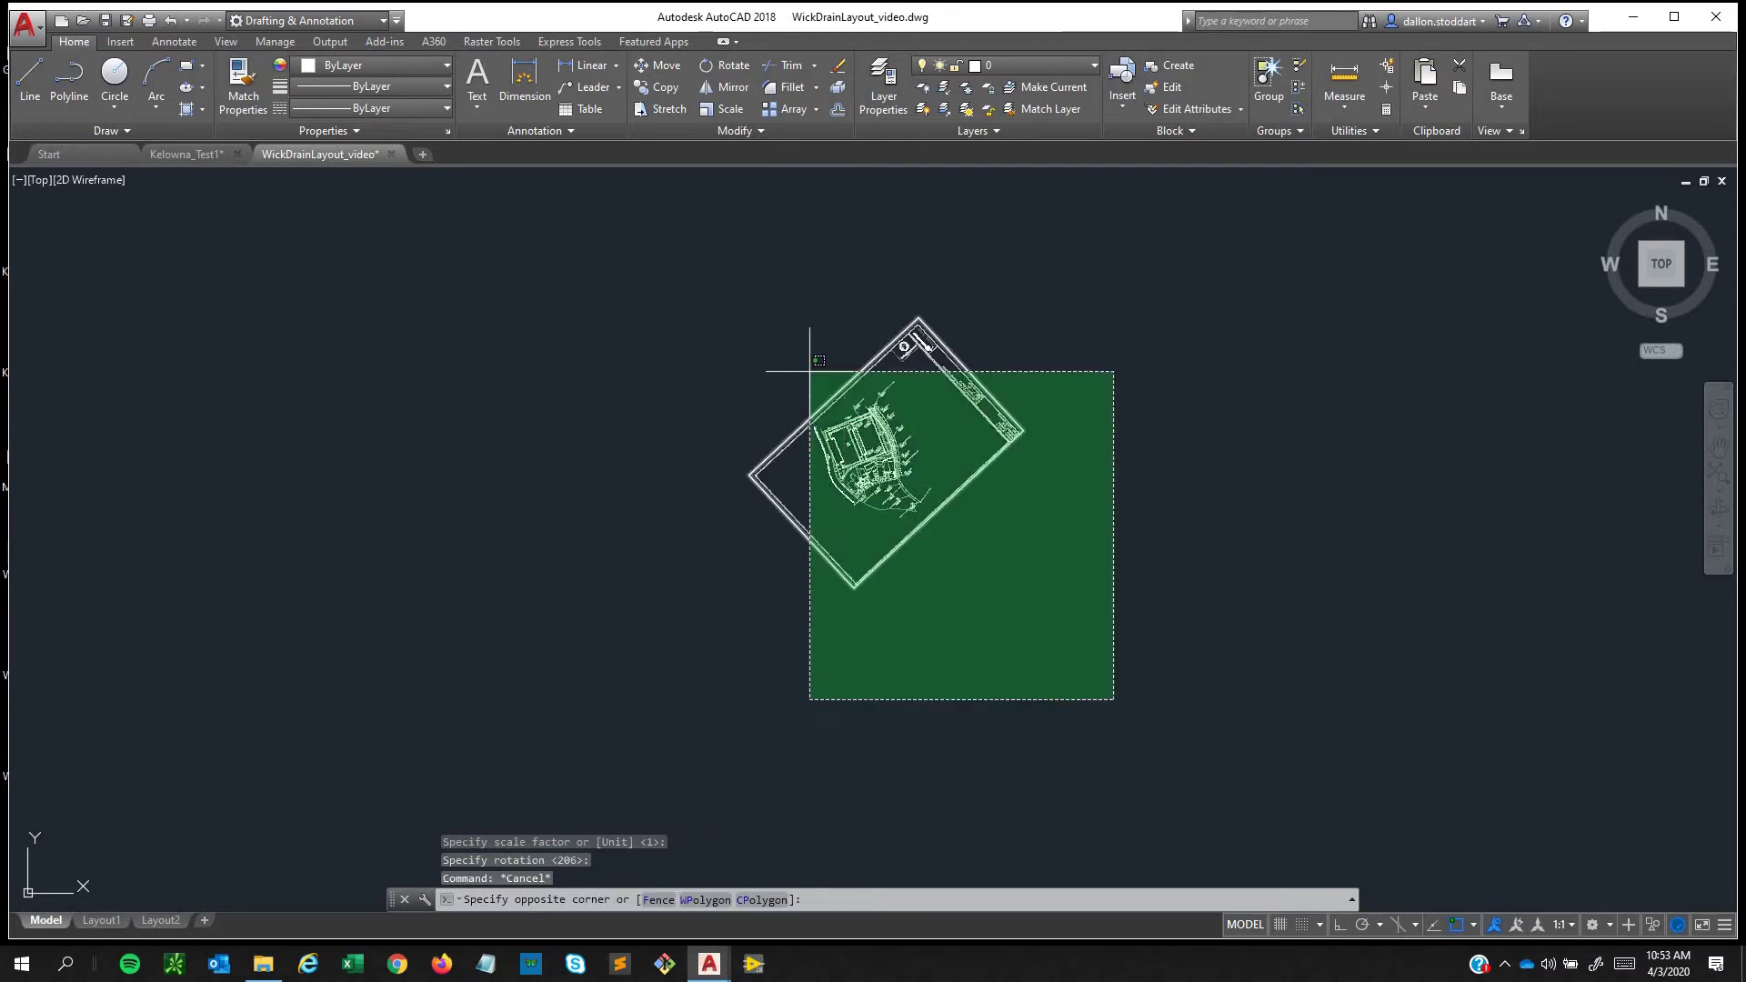
pyautogui.click(820, 331)
pyautogui.write('mo')
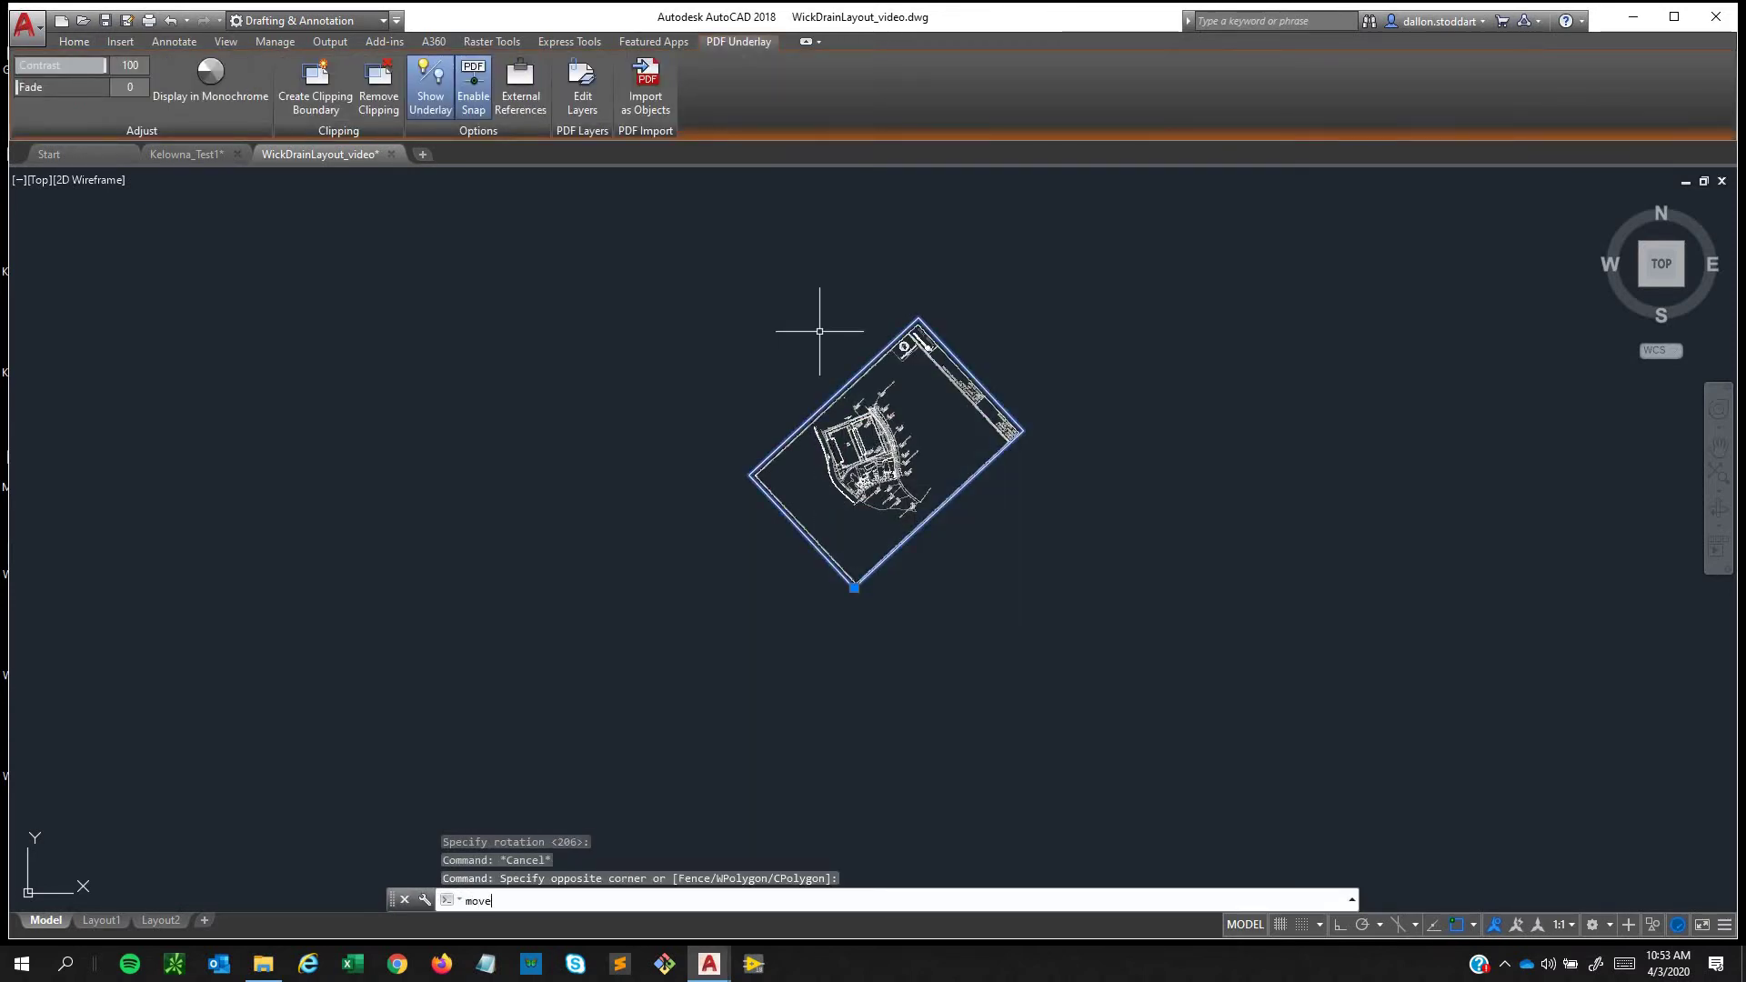
pyautogui.write('ve')
pyautogui.press('Return')
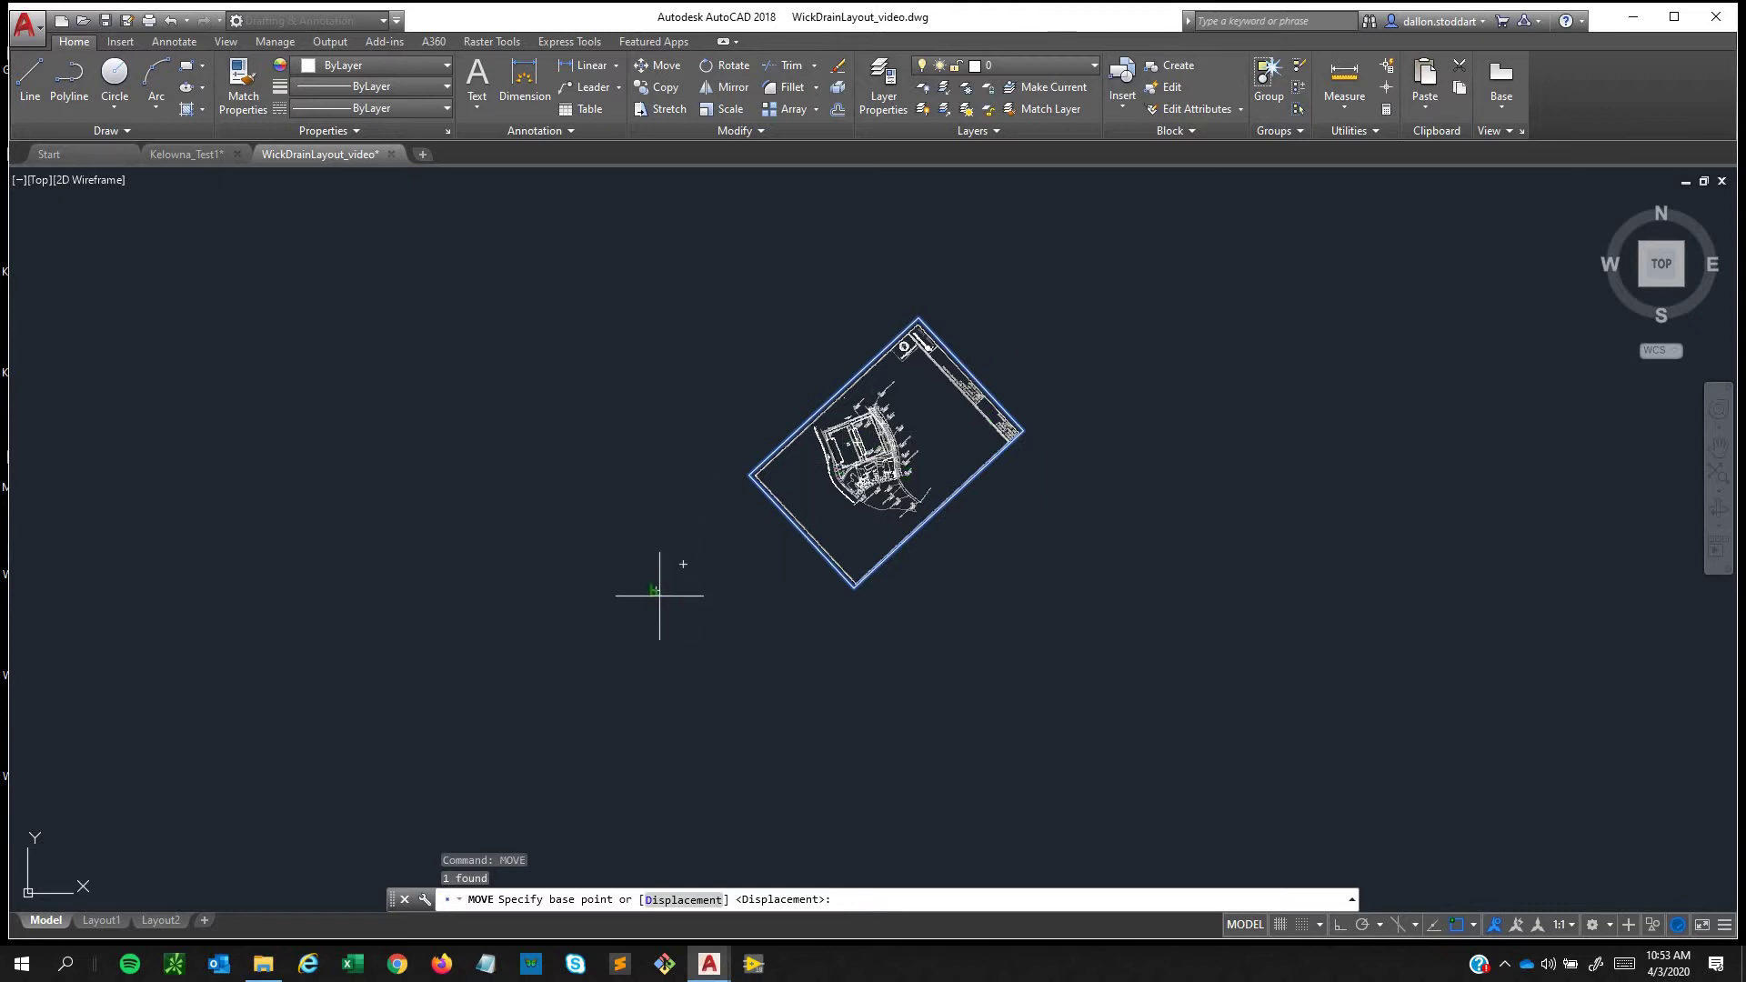
pyautogui.scroll(8, 655, 590)
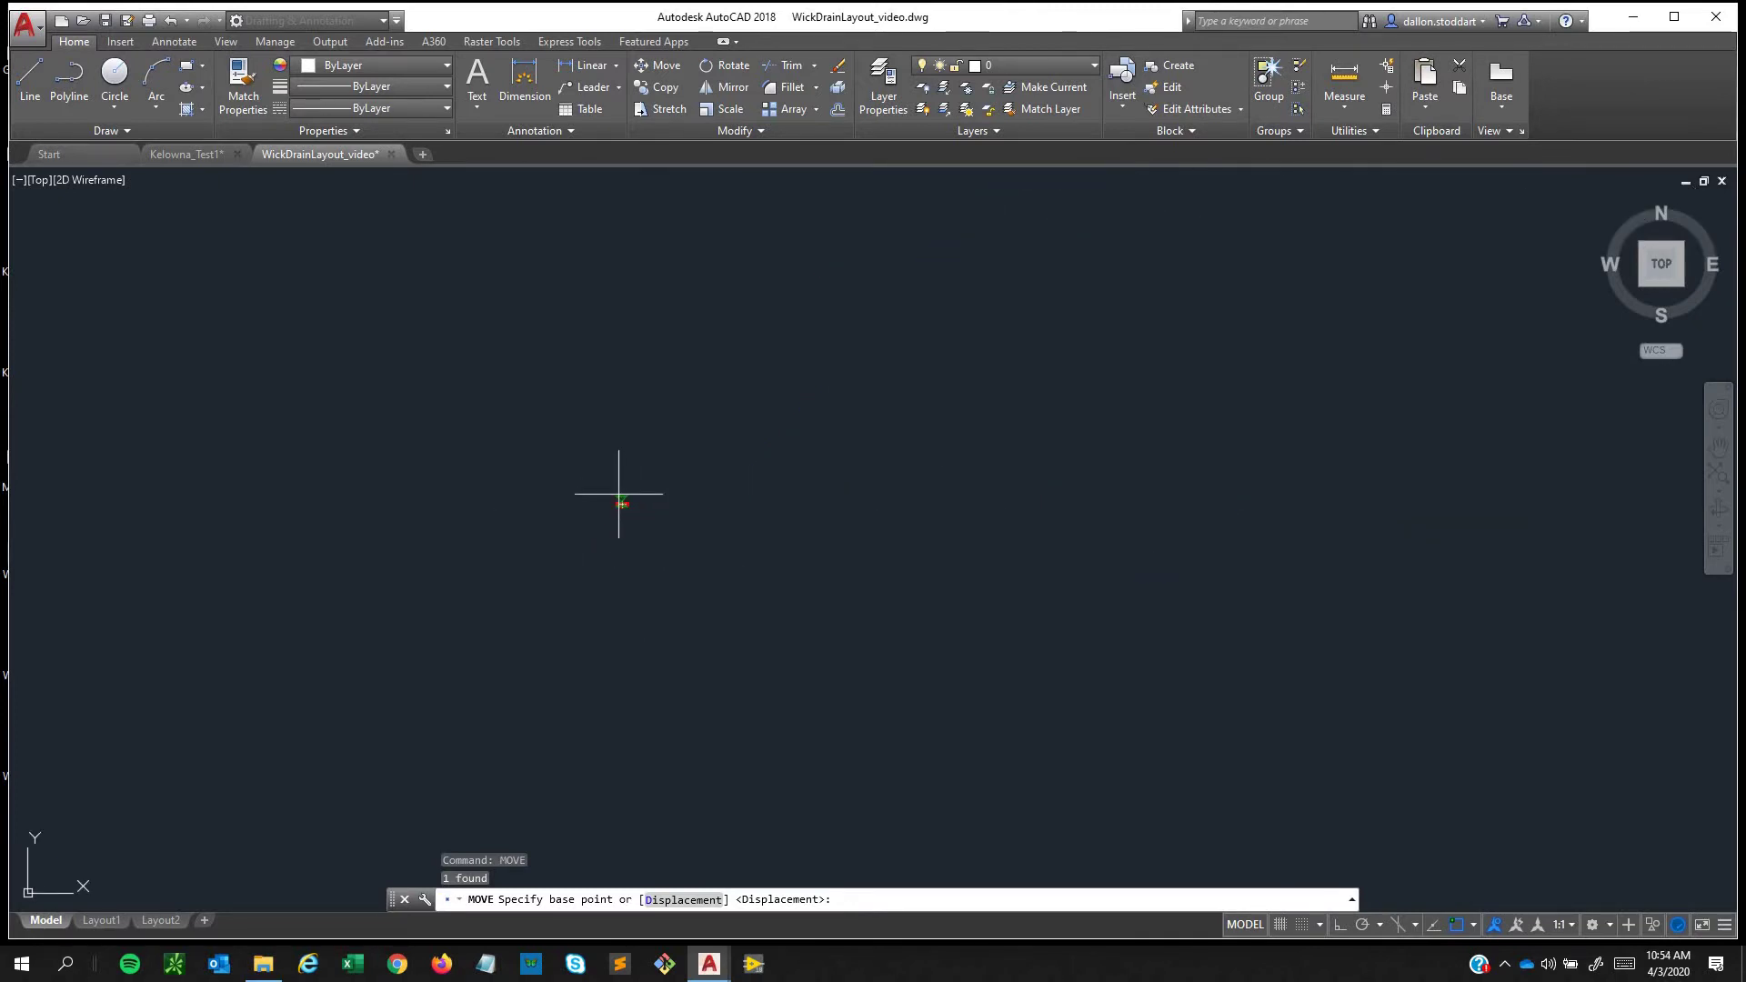
pyautogui.scroll(-6, 614, 406)
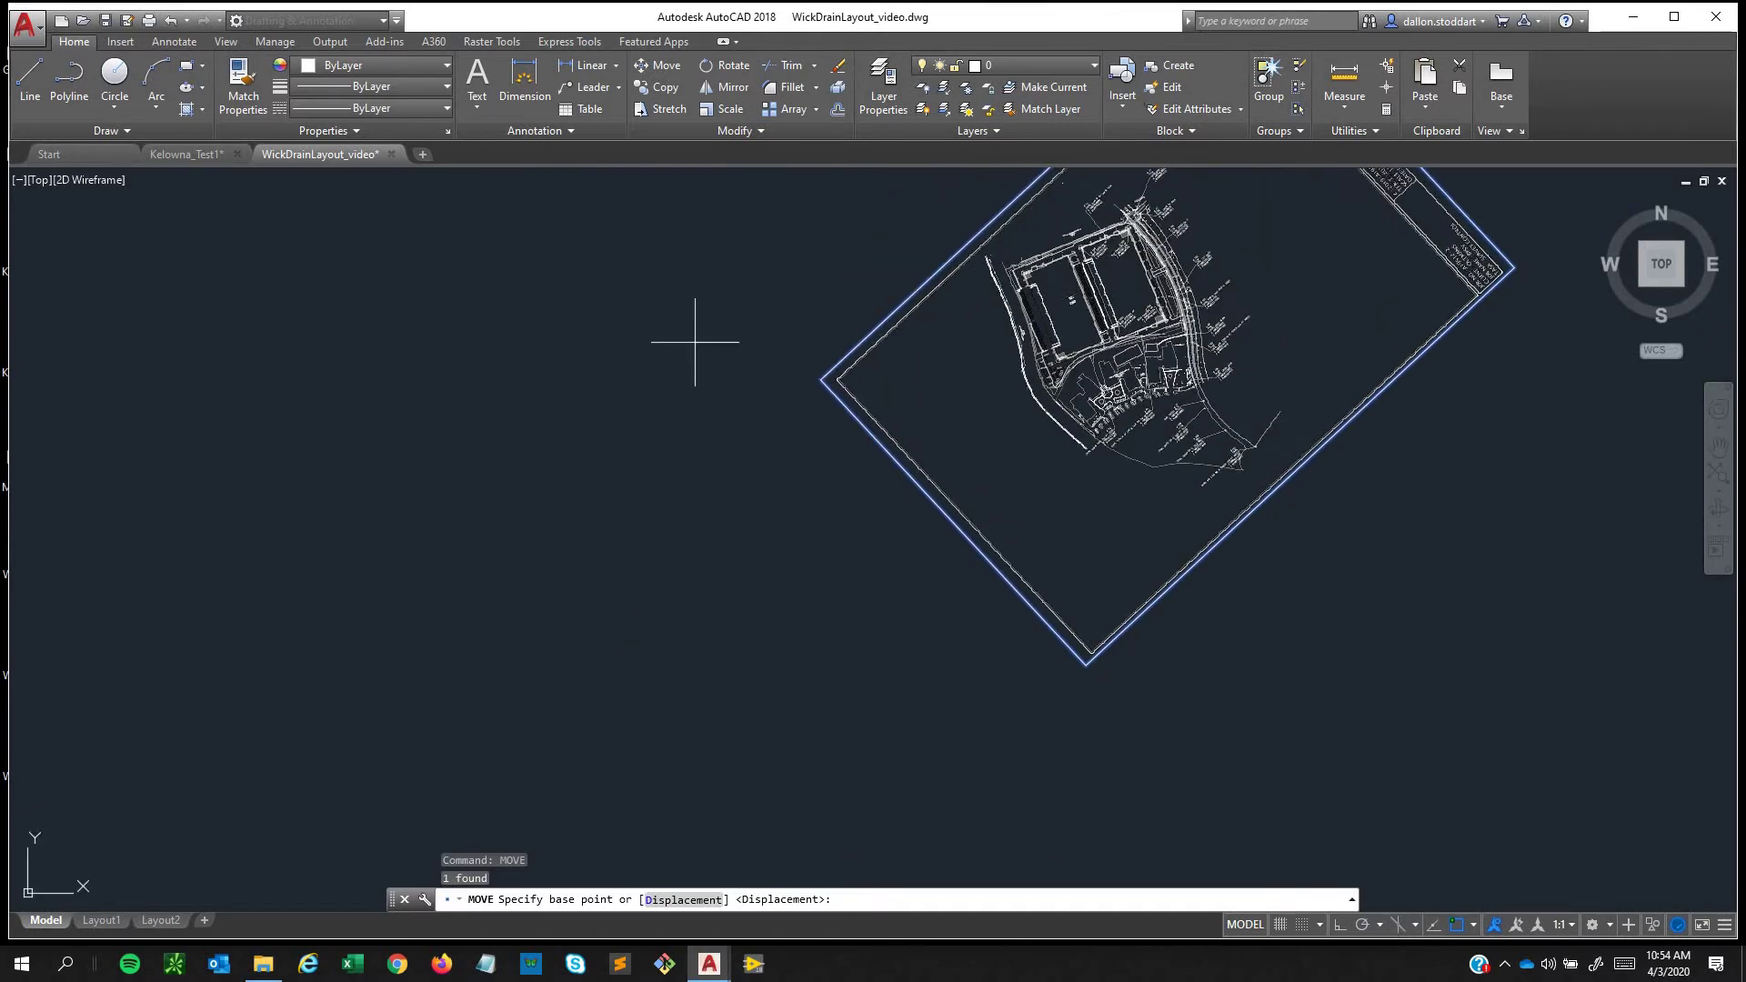
pyautogui.scroll(7, 695, 342)
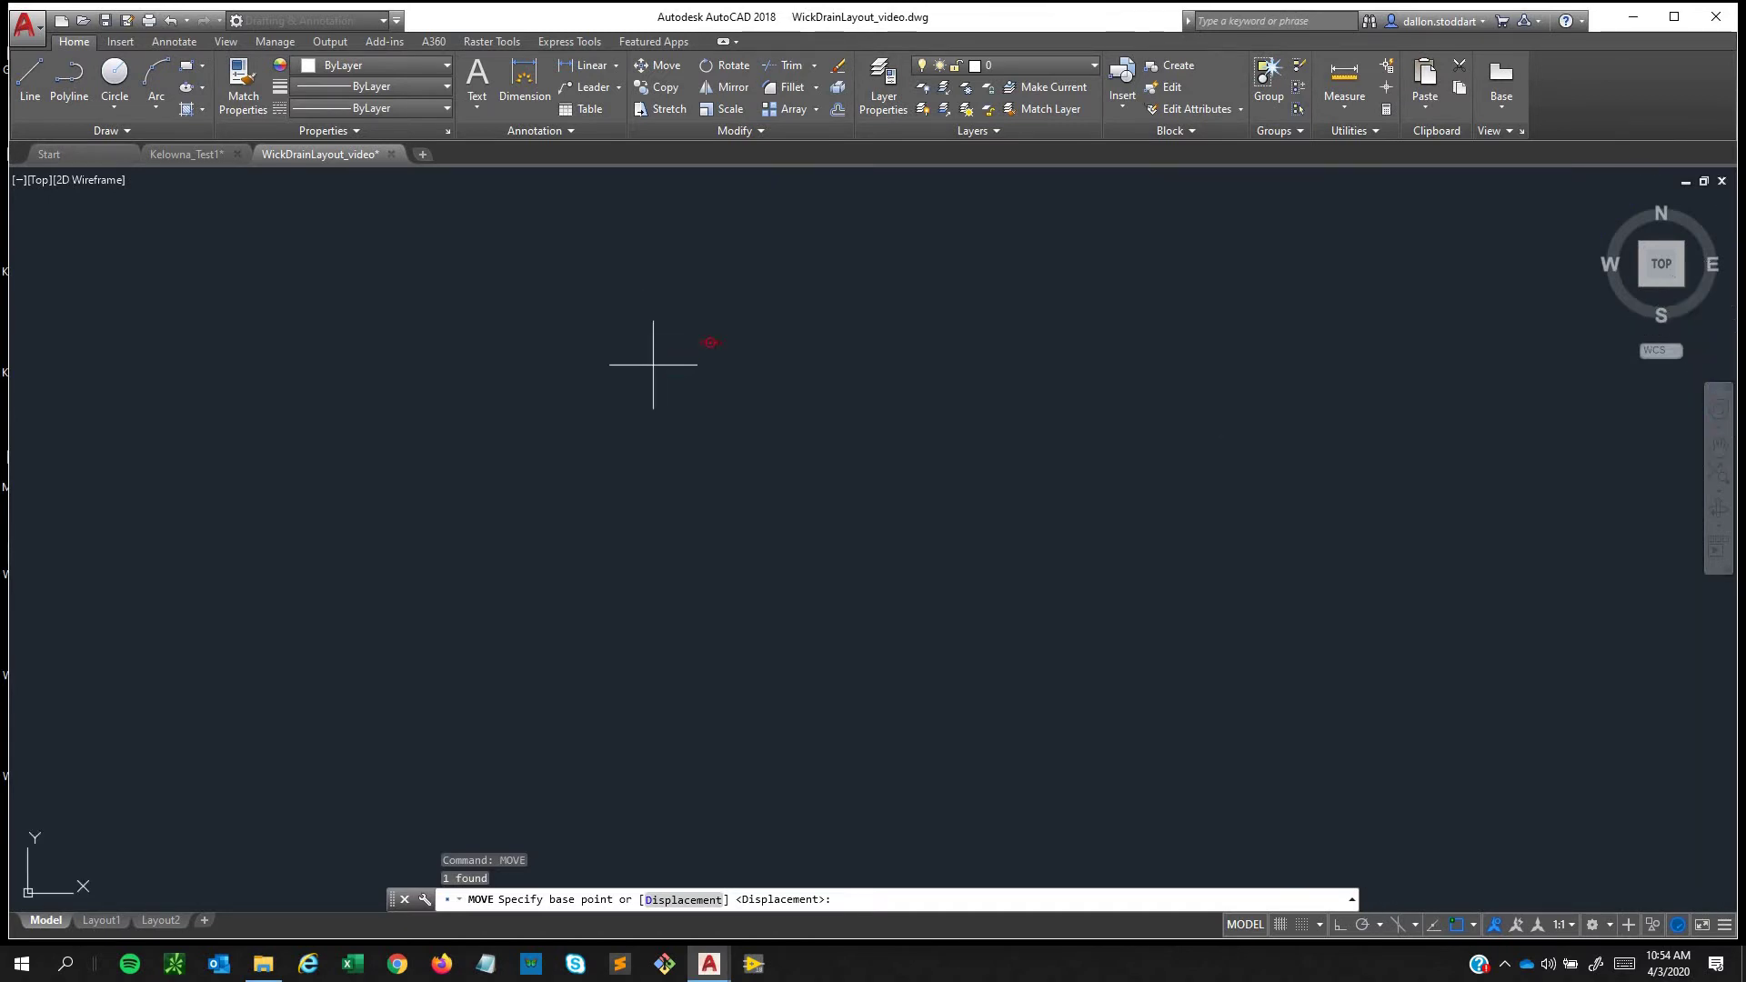
pyautogui.moveTo(1551, 522)
pyautogui.mouseDown(button='middle')
pyautogui.moveTo(1025, 495)
pyautogui.moveTo(361, 421)
pyautogui.mouseUp(button='middle')
pyautogui.scroll(-5, 361, 421)
pyautogui.scroll(6, 1254, 533)
pyautogui.moveTo(1338, 681); pyautogui.dragTo(946, 405, button='middle')
pyautogui.scroll(5, 1287, 627)
pyautogui.scroll(-10, 703, 637)
pyautogui.scroll(-4, 366, 609)
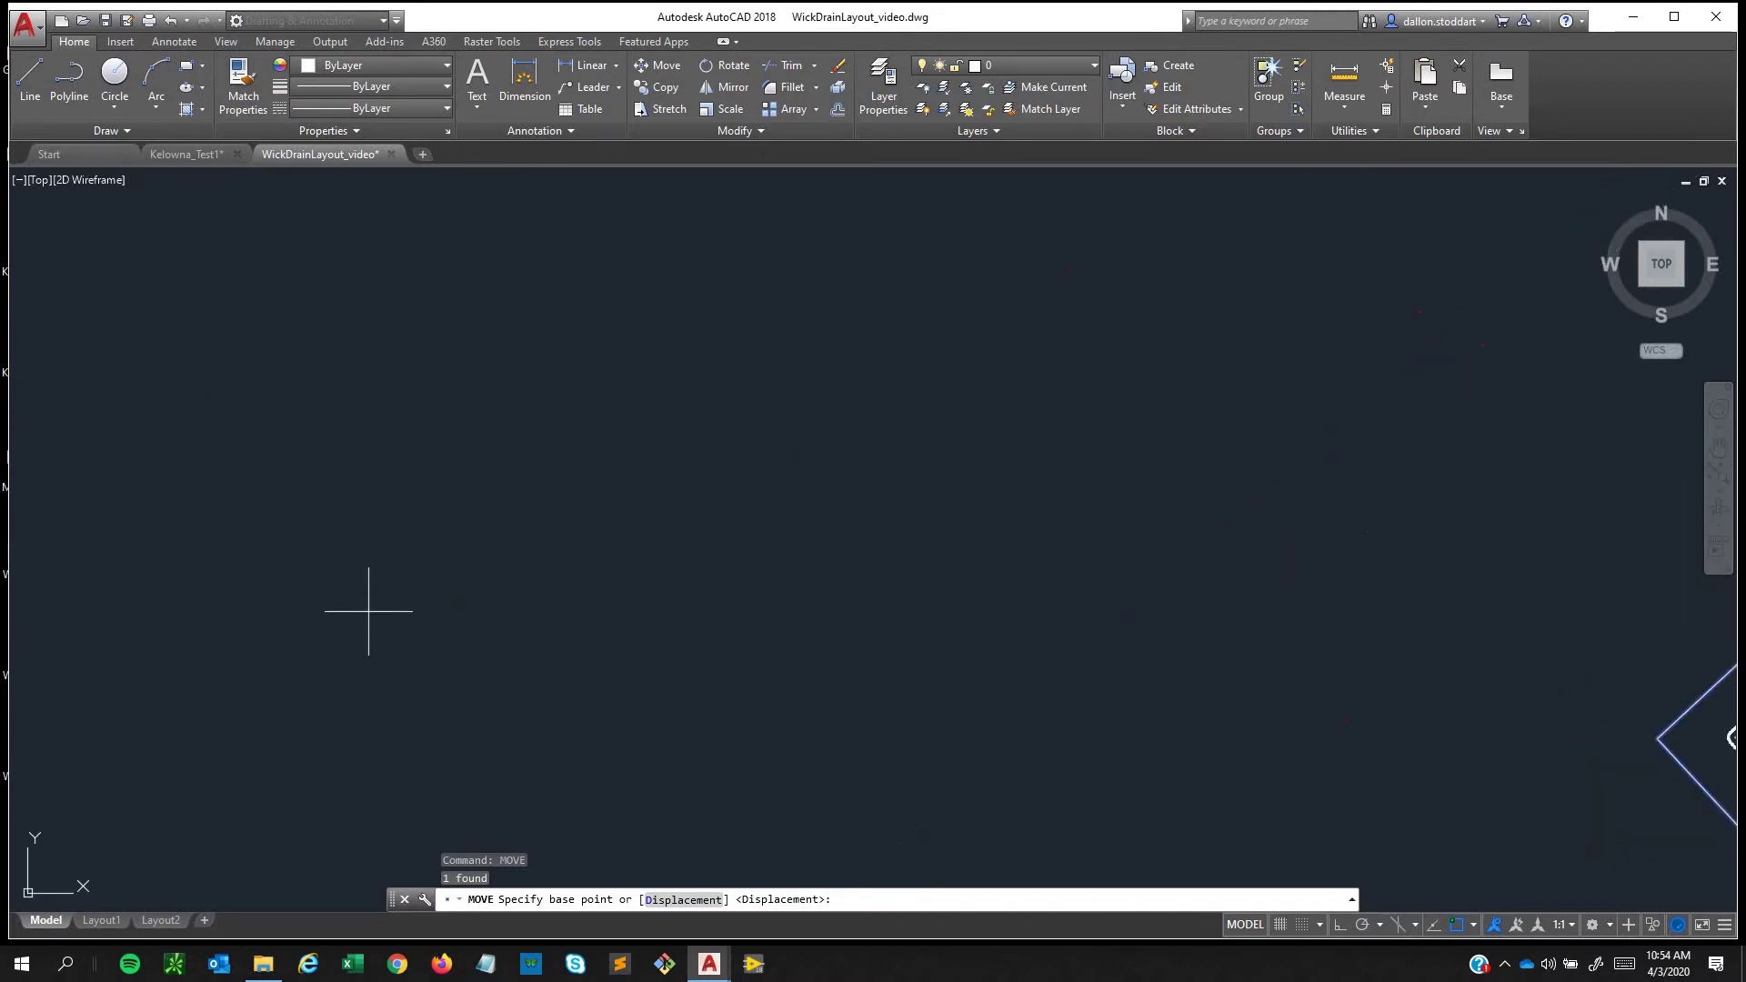
pyautogui.moveTo(323, 634); pyautogui.dragTo(790, 384, button='middle')
pyautogui.scroll(-6, 655, 464)
pyautogui.moveTo(693, 503); pyautogui.dragTo(738, 496, button='middle')
pyautogui.scroll(10, 741, 497)
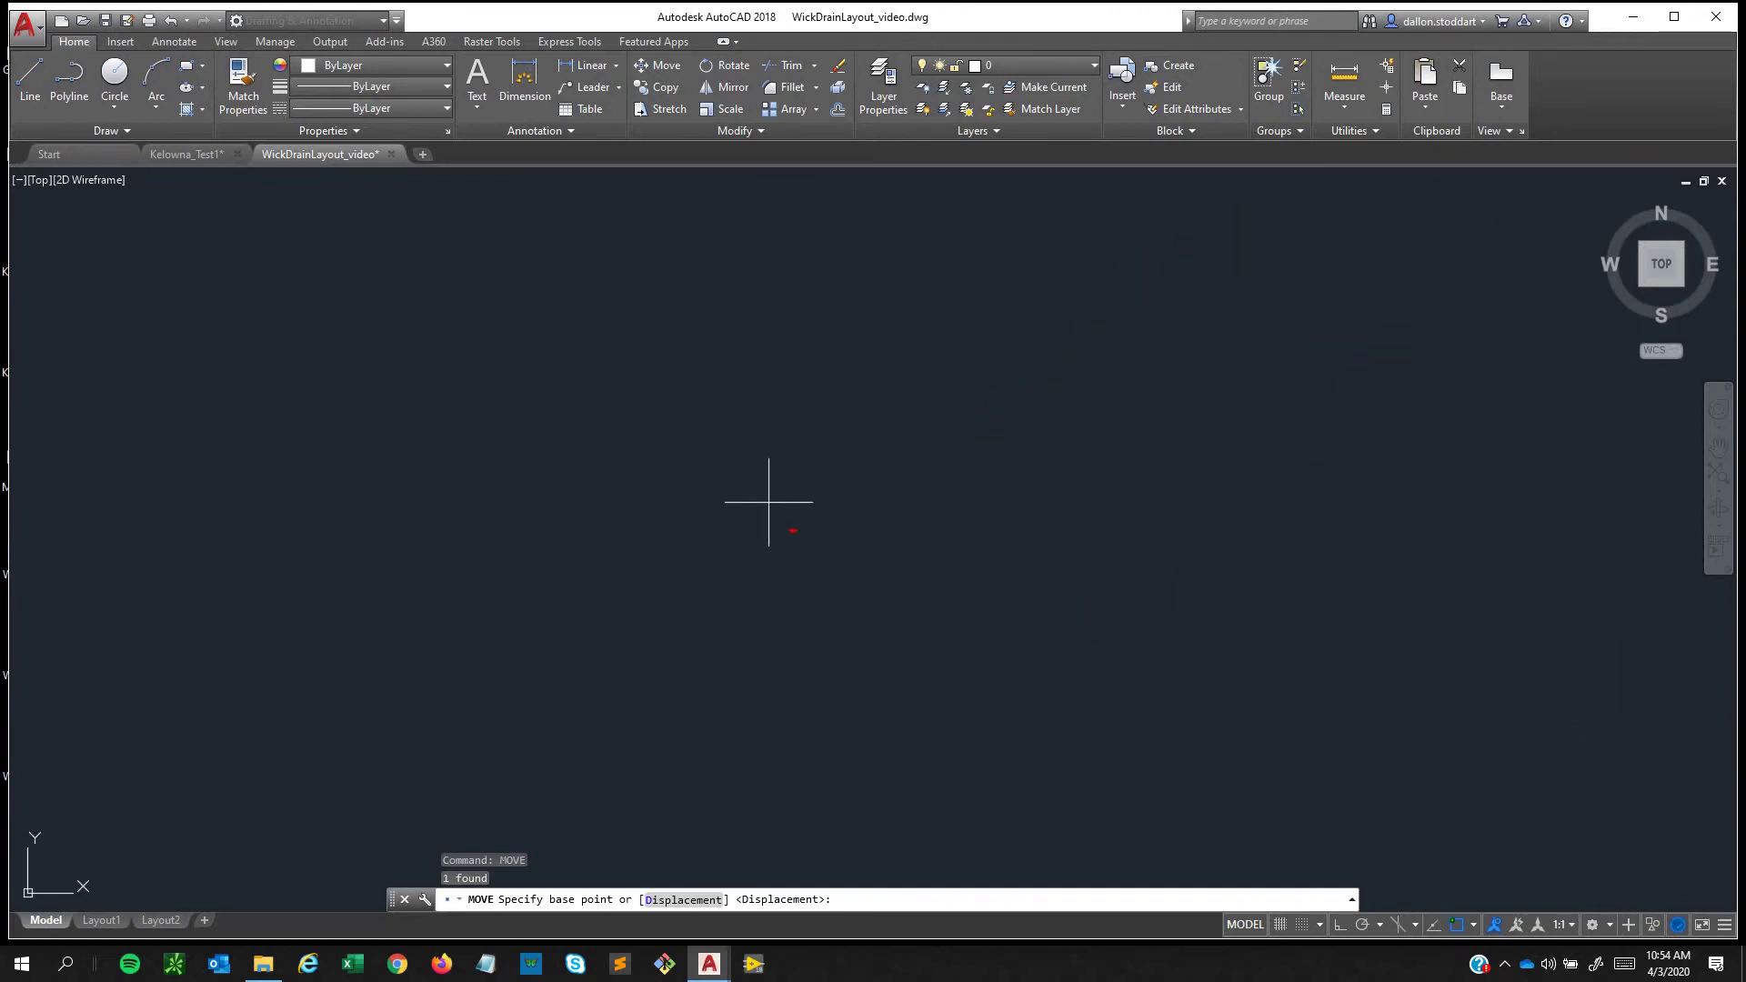
pyautogui.scroll(-7, 1074, 735)
pyautogui.moveTo(1340, 565); pyautogui.dragTo(439, 544, button='middle')
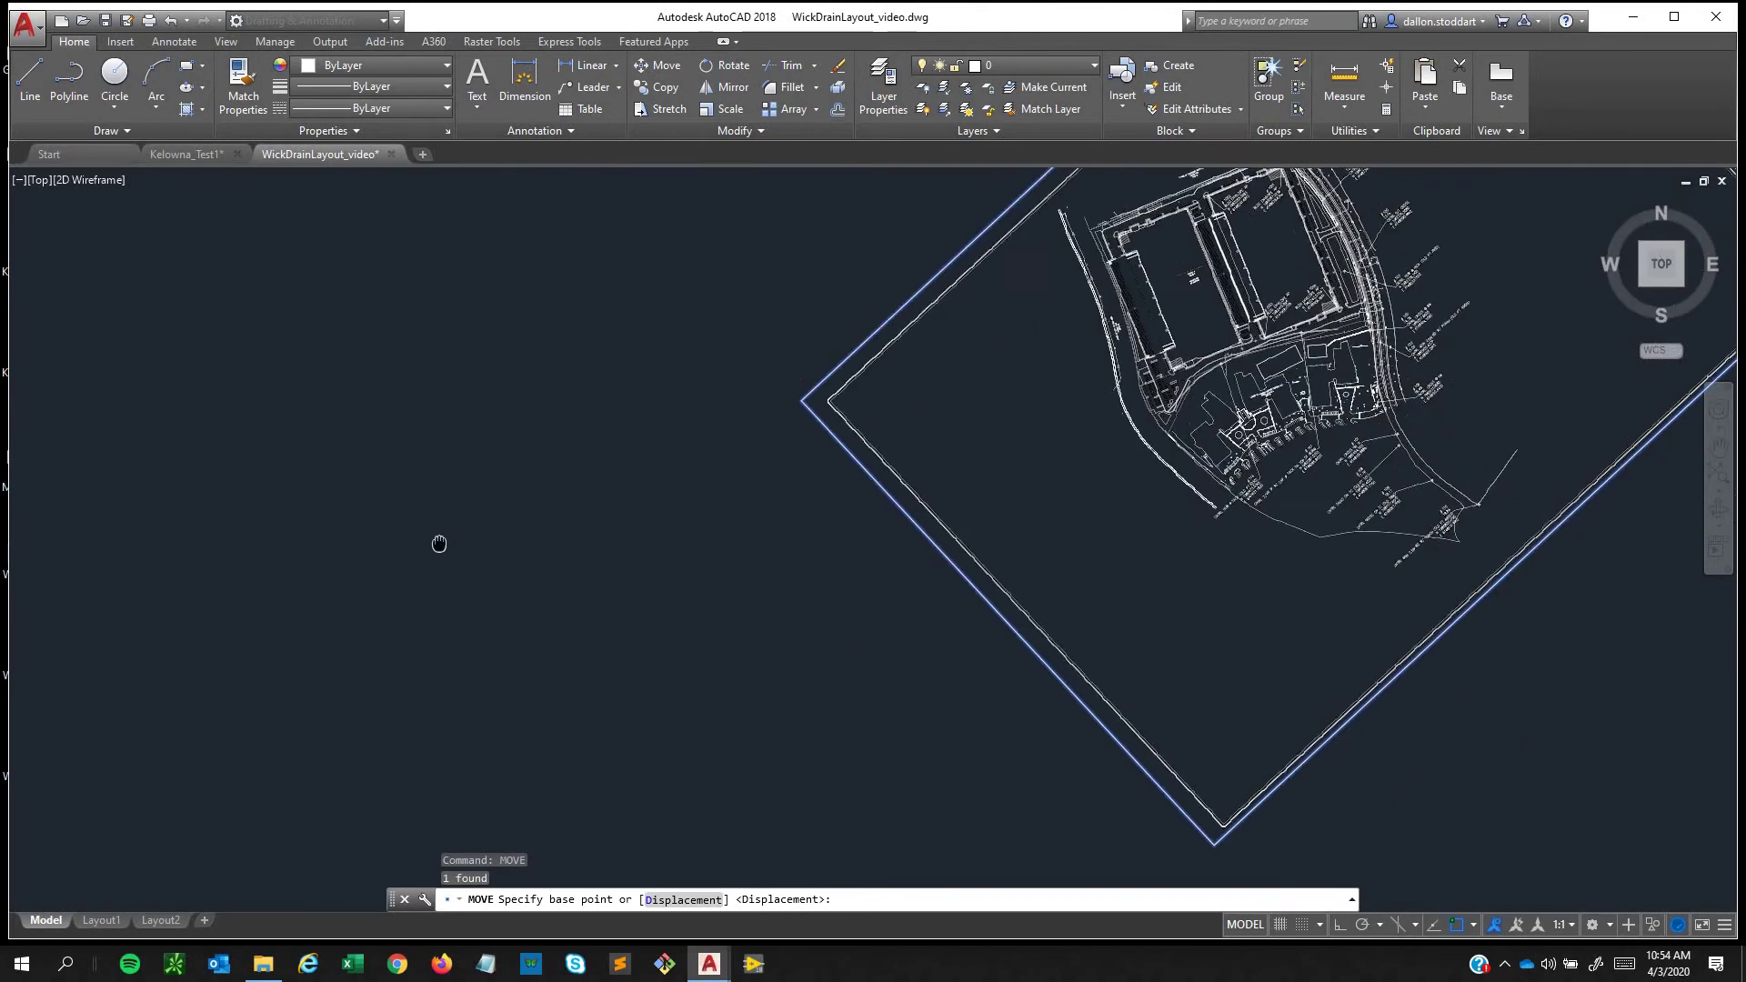
pyautogui.scroll(-2, 955, 526)
pyautogui.moveTo(1315, 450); pyautogui.dragTo(1274, 553, button='middle')
pyautogui.moveTo(1169, 546); pyautogui.dragTo(1087, 512, button='middle')
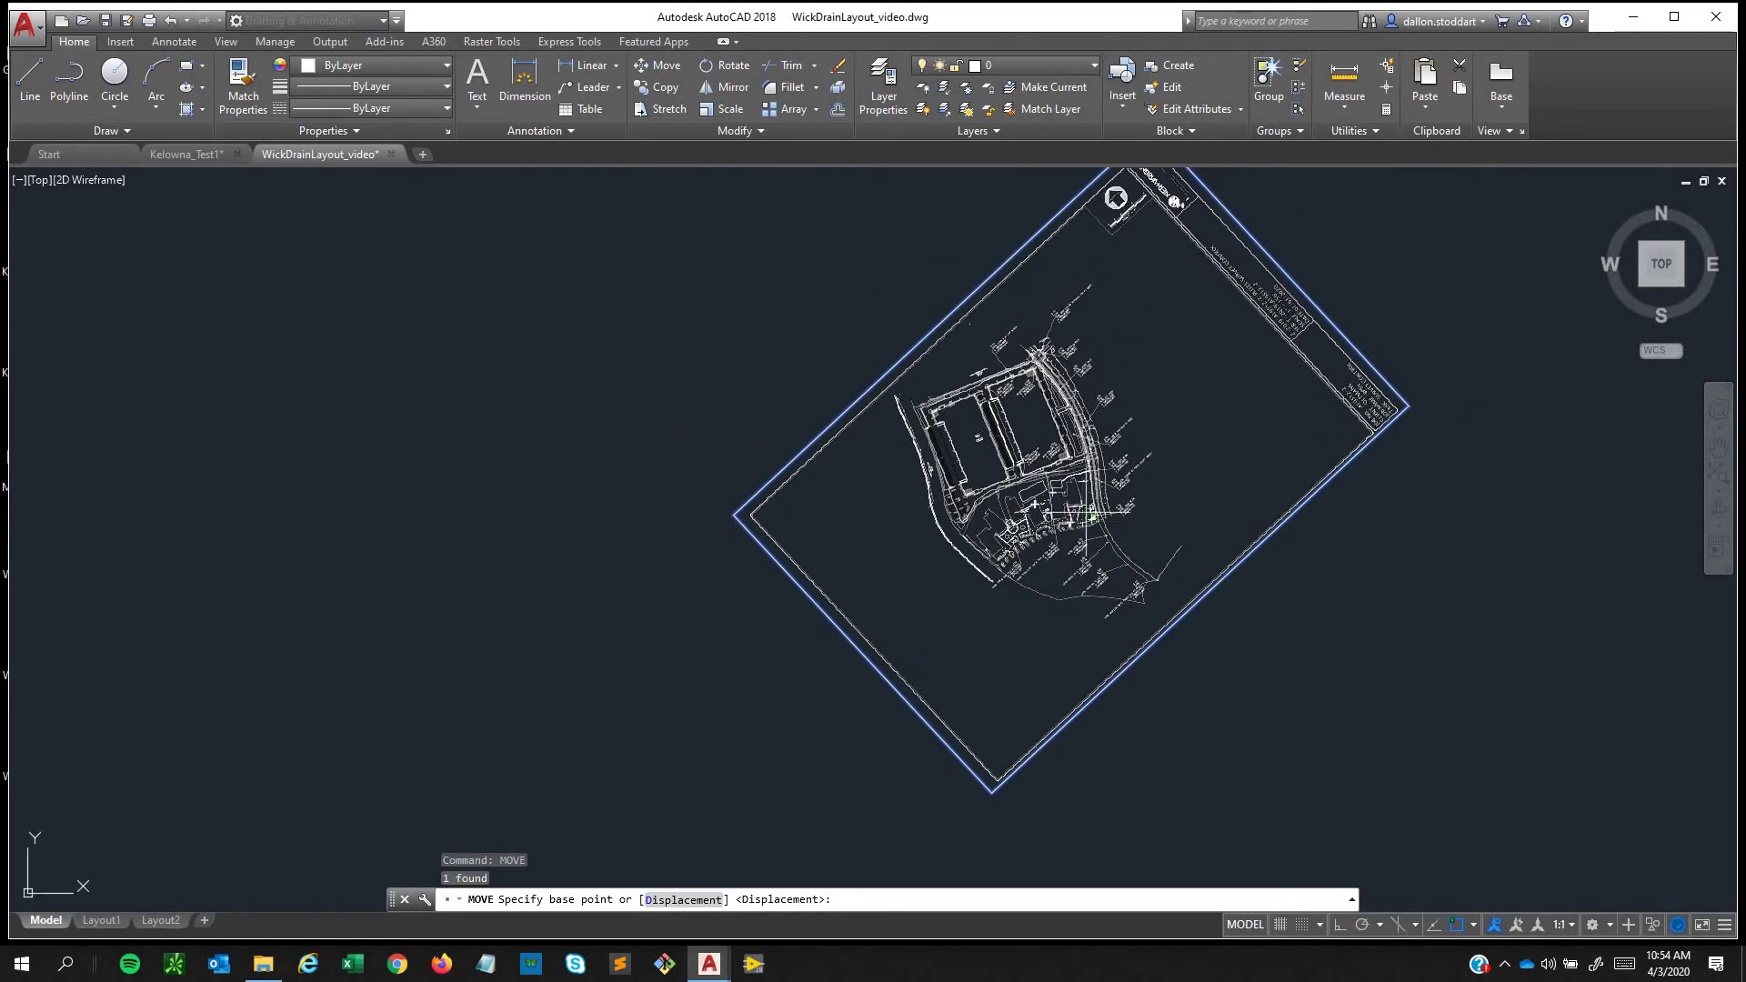
pyautogui.scroll(8, 1089, 512)
pyautogui.moveTo(1066, 656); pyautogui.dragTo(1129, 484, button='middle')
pyautogui.moveTo(614, 356); pyautogui.dragTo(721, 533, button='middle')
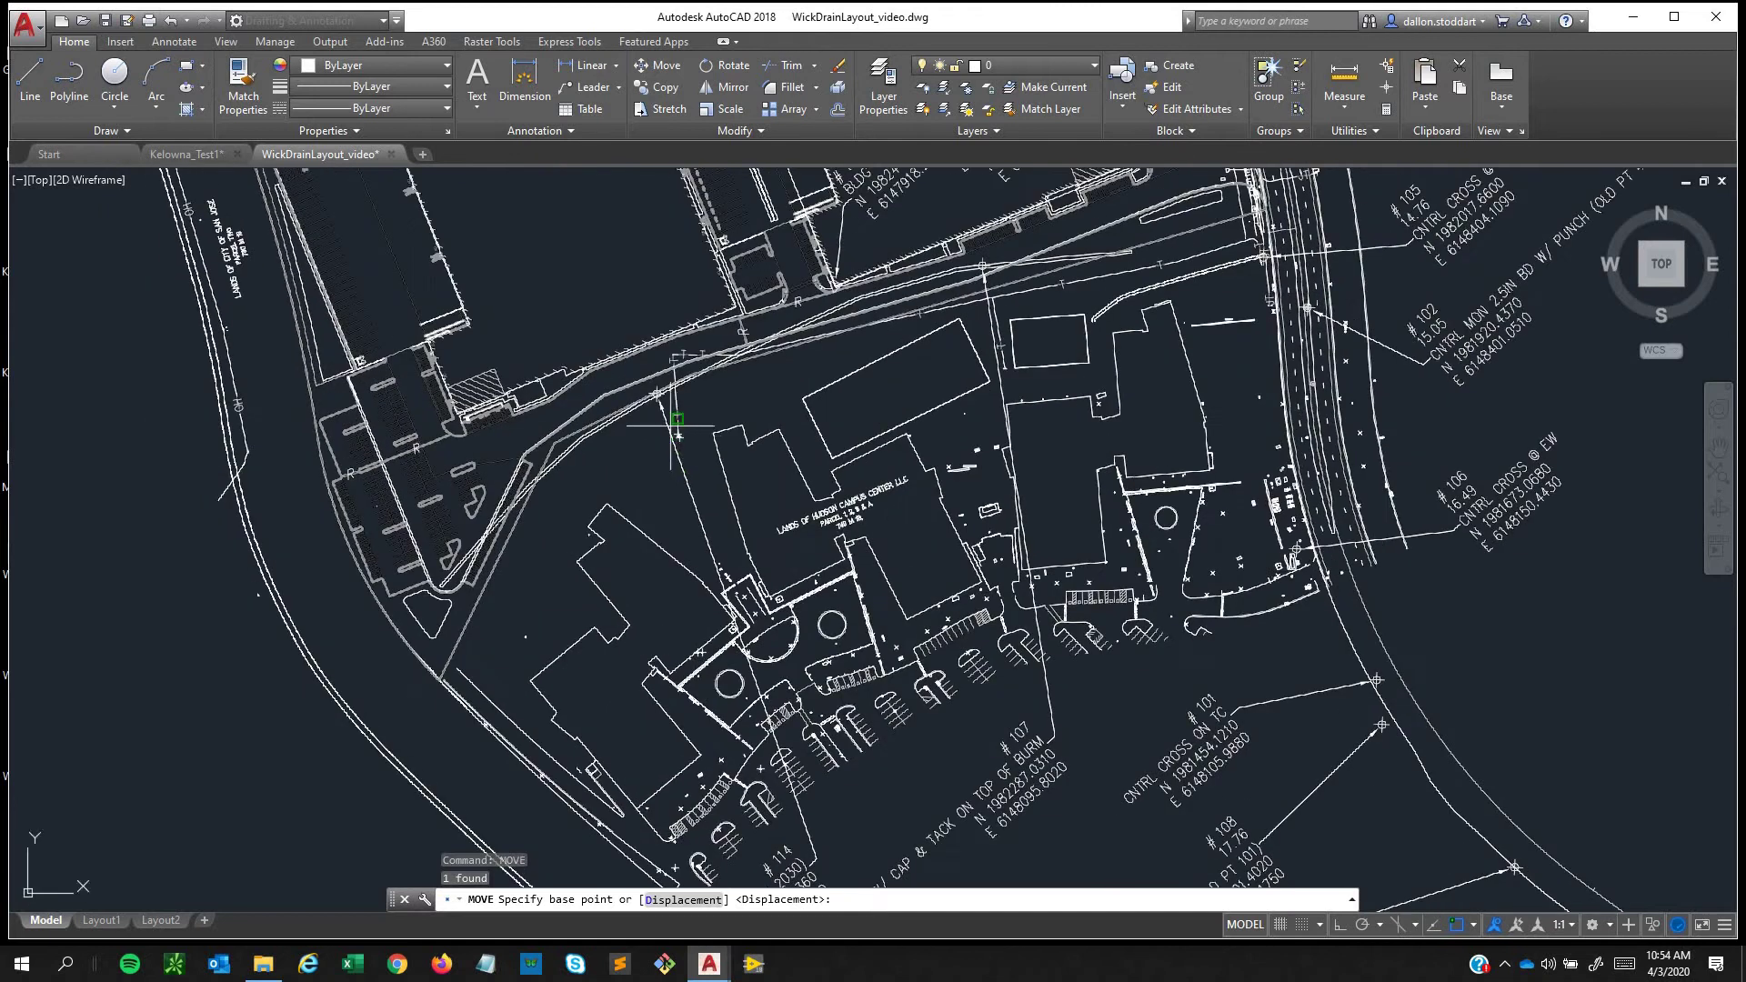
pyautogui.scroll(2, 651, 381)
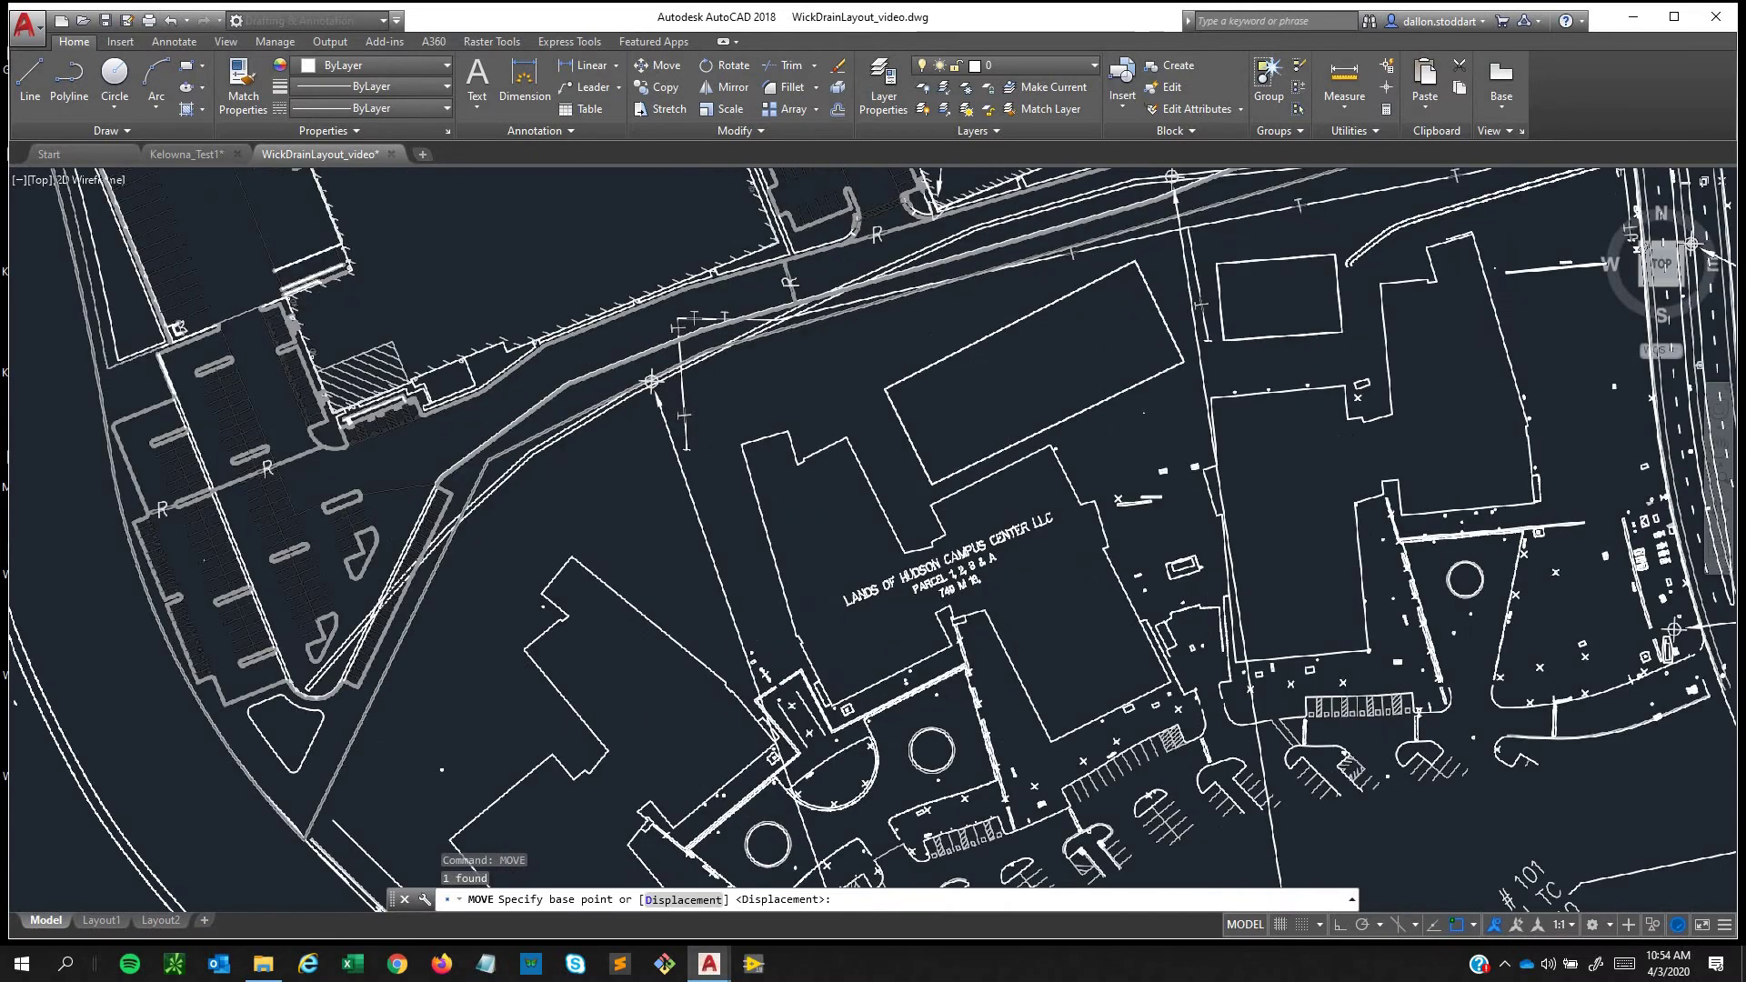
pyautogui.scroll(2, 651, 381)
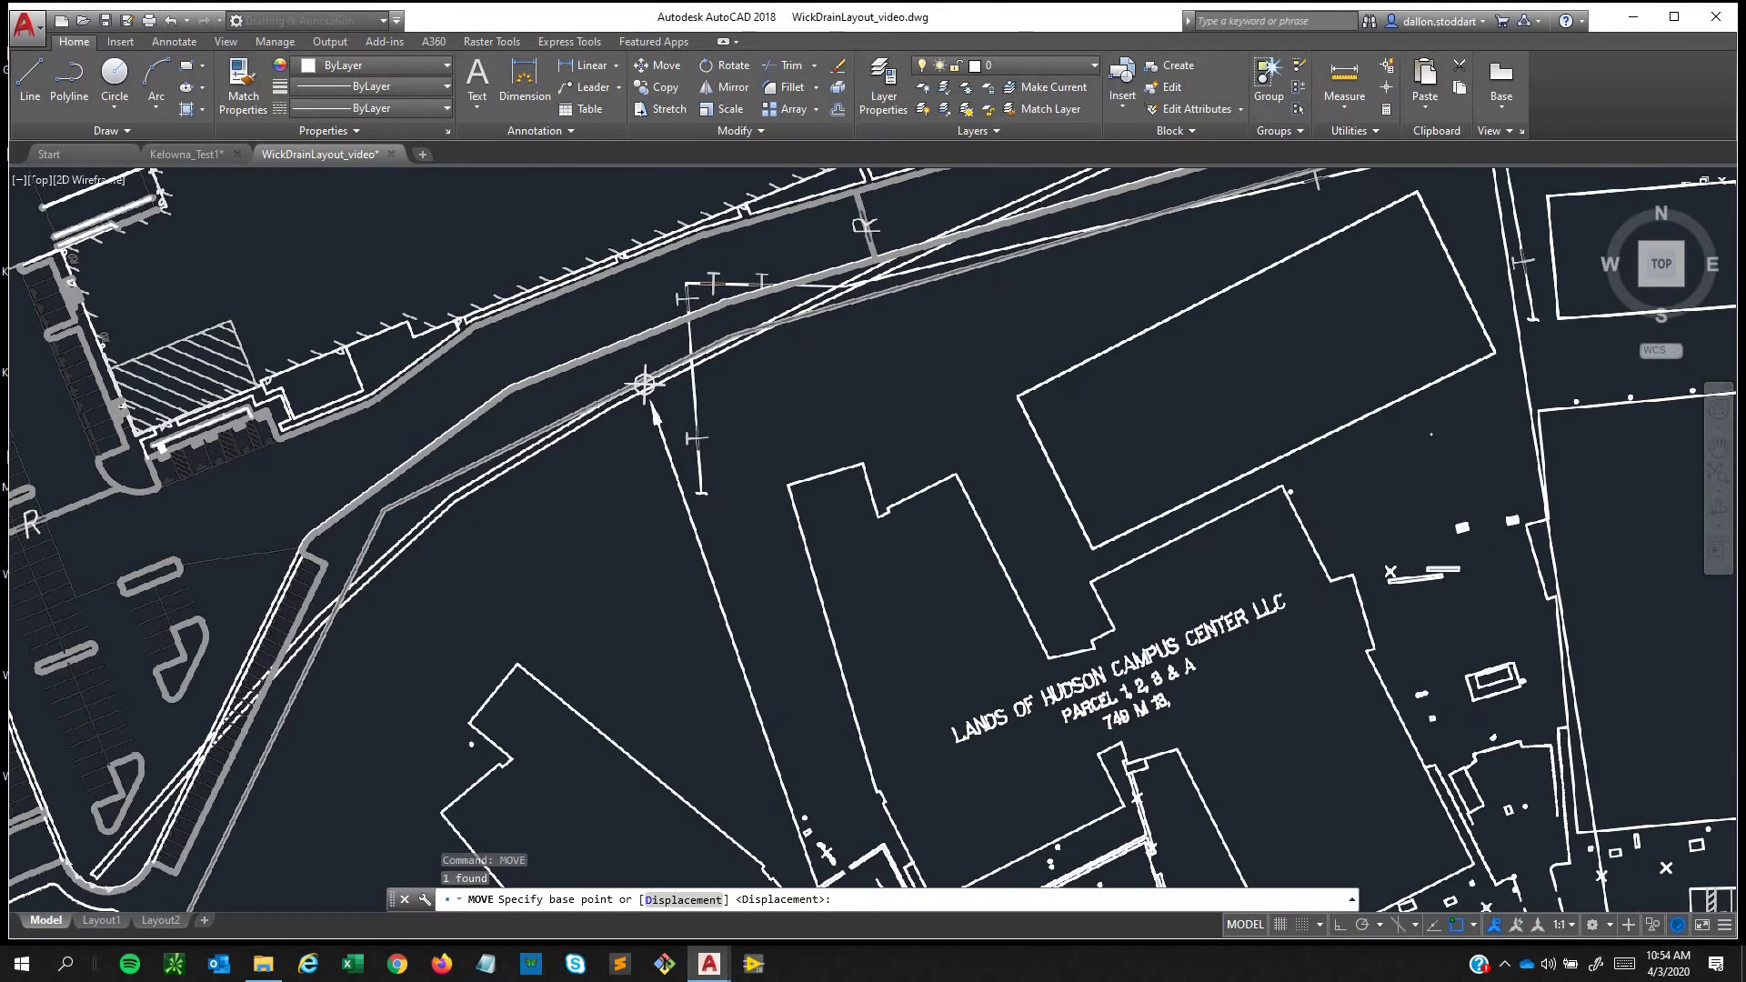
pyautogui.scroll(2, 637, 344)
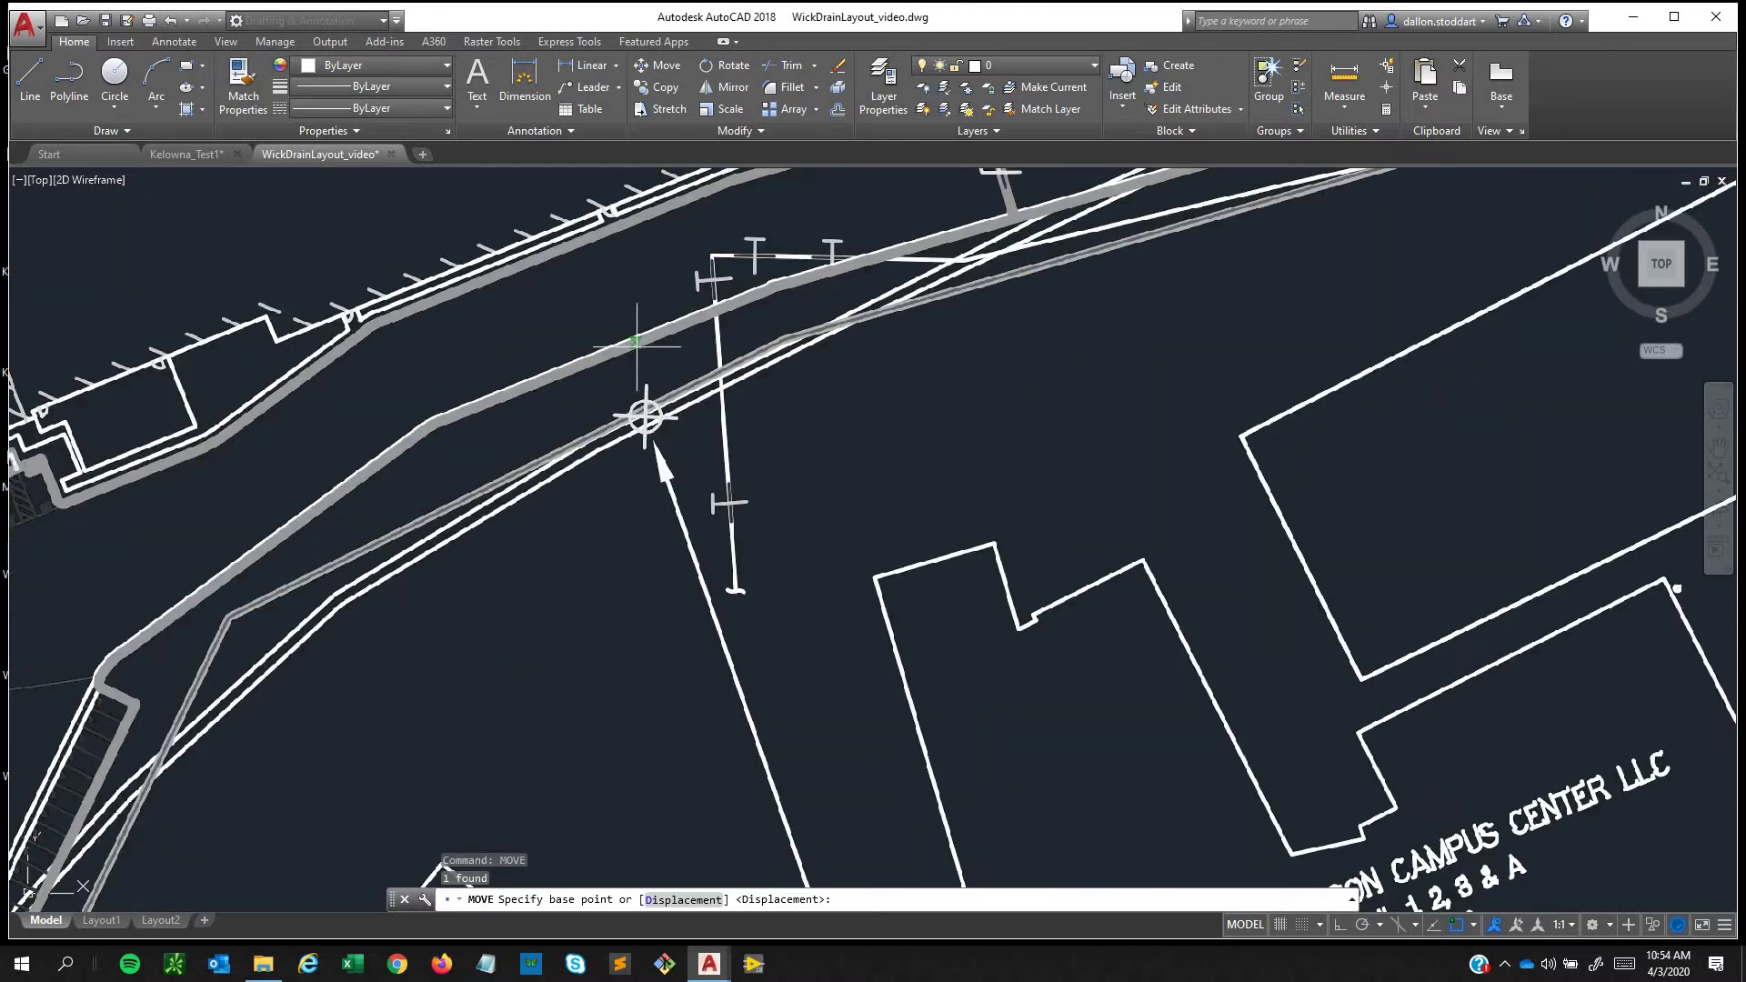
pyautogui.scroll(6, 644, 416)
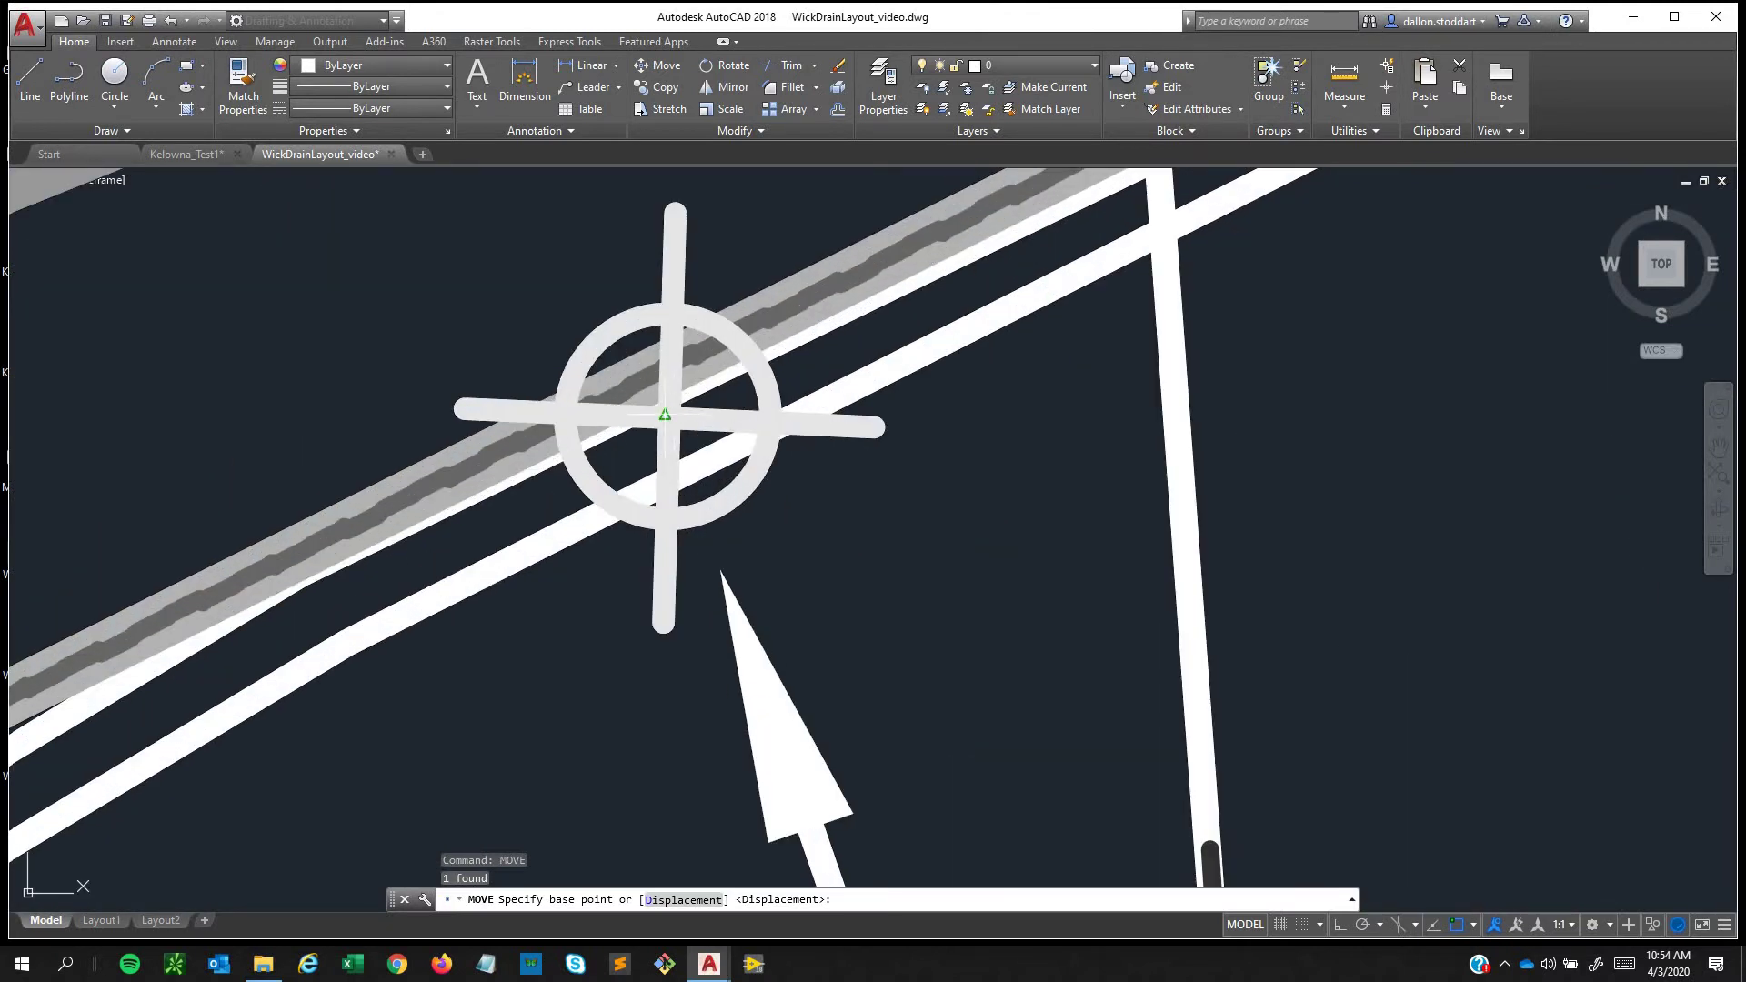
pyautogui.click(665, 414)
# Place the PDF's #114 marker on the centre of the imported CP #114 block.
pyautogui.scroll(-8, 679, 400)
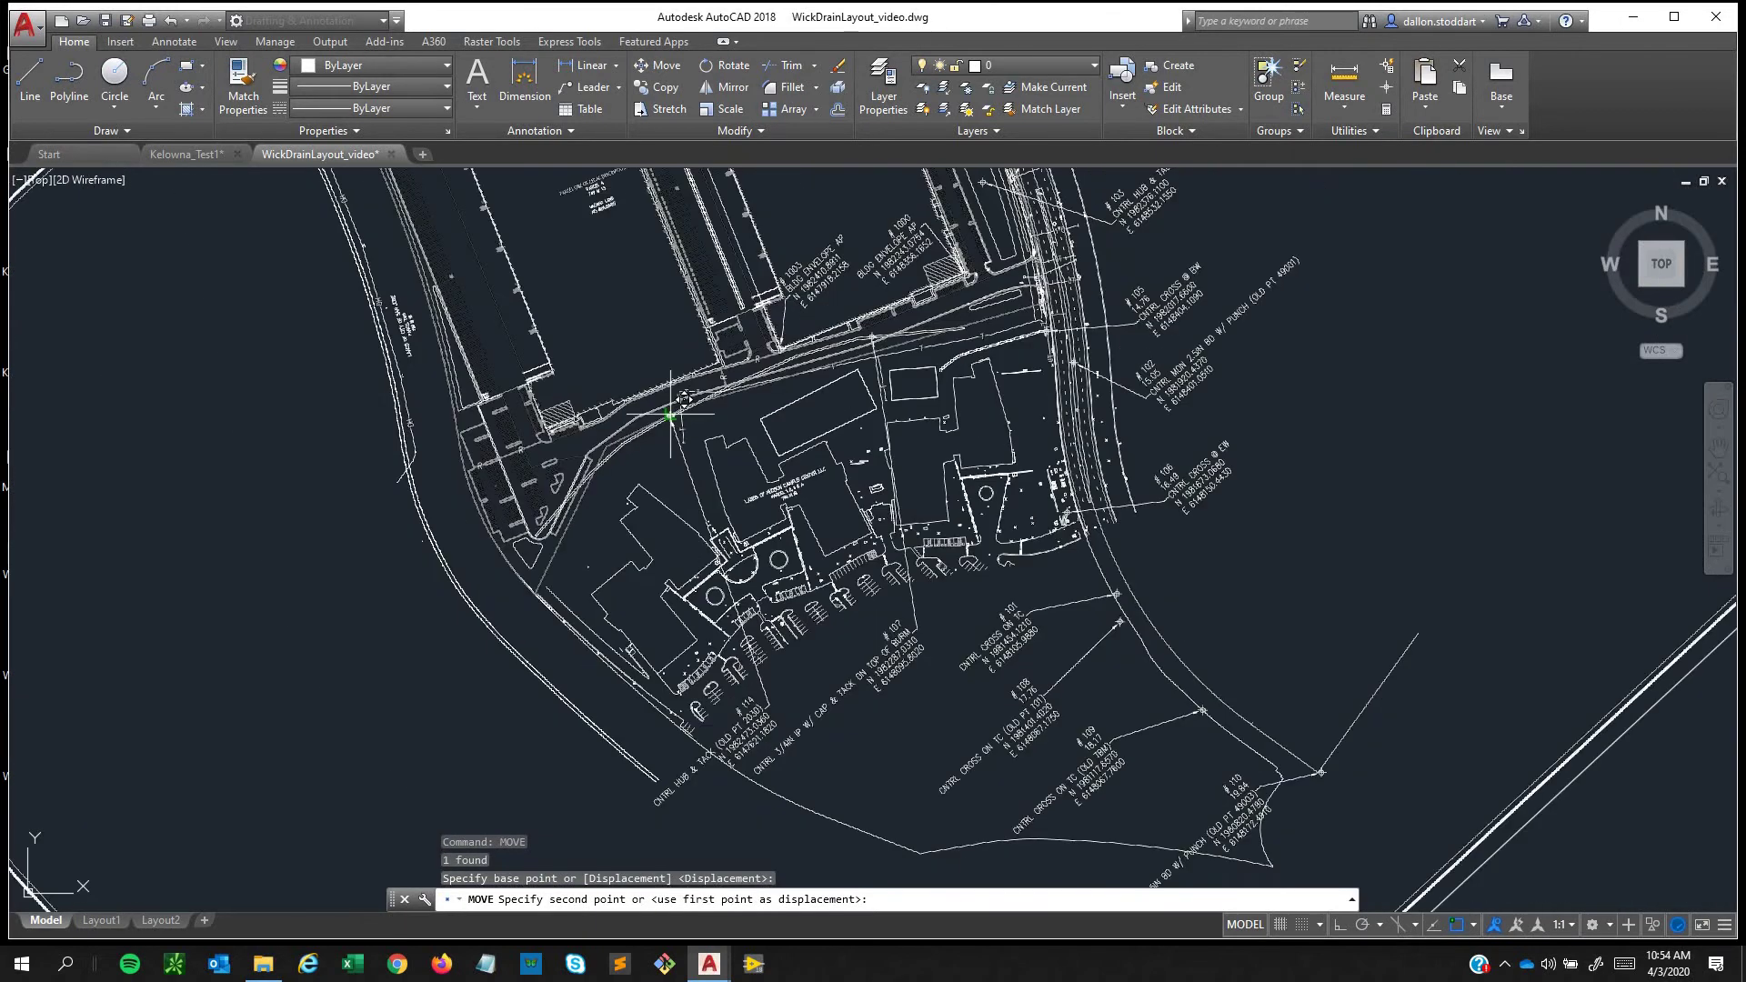
pyautogui.scroll(-10, 376, 511)
pyautogui.moveTo(322, 565); pyautogui.dragTo(472, 503, button='middle')
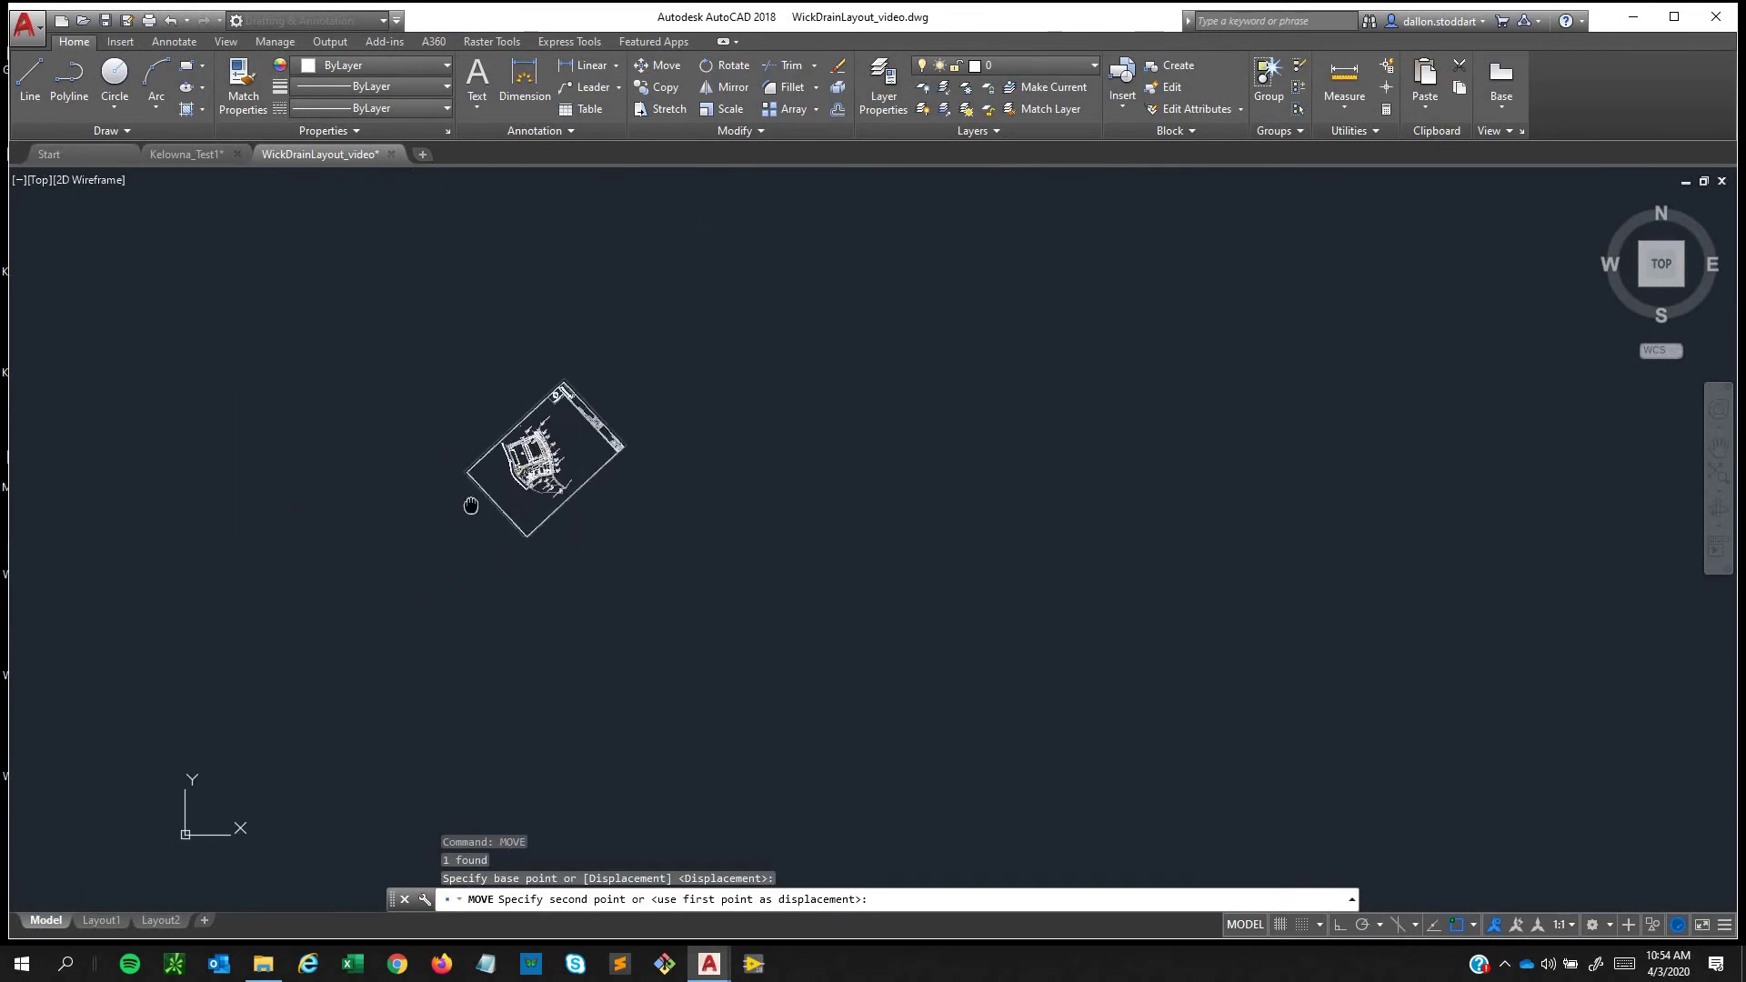
pyautogui.scroll(7, 393, 486)
pyautogui.scroll(6, 354, 502)
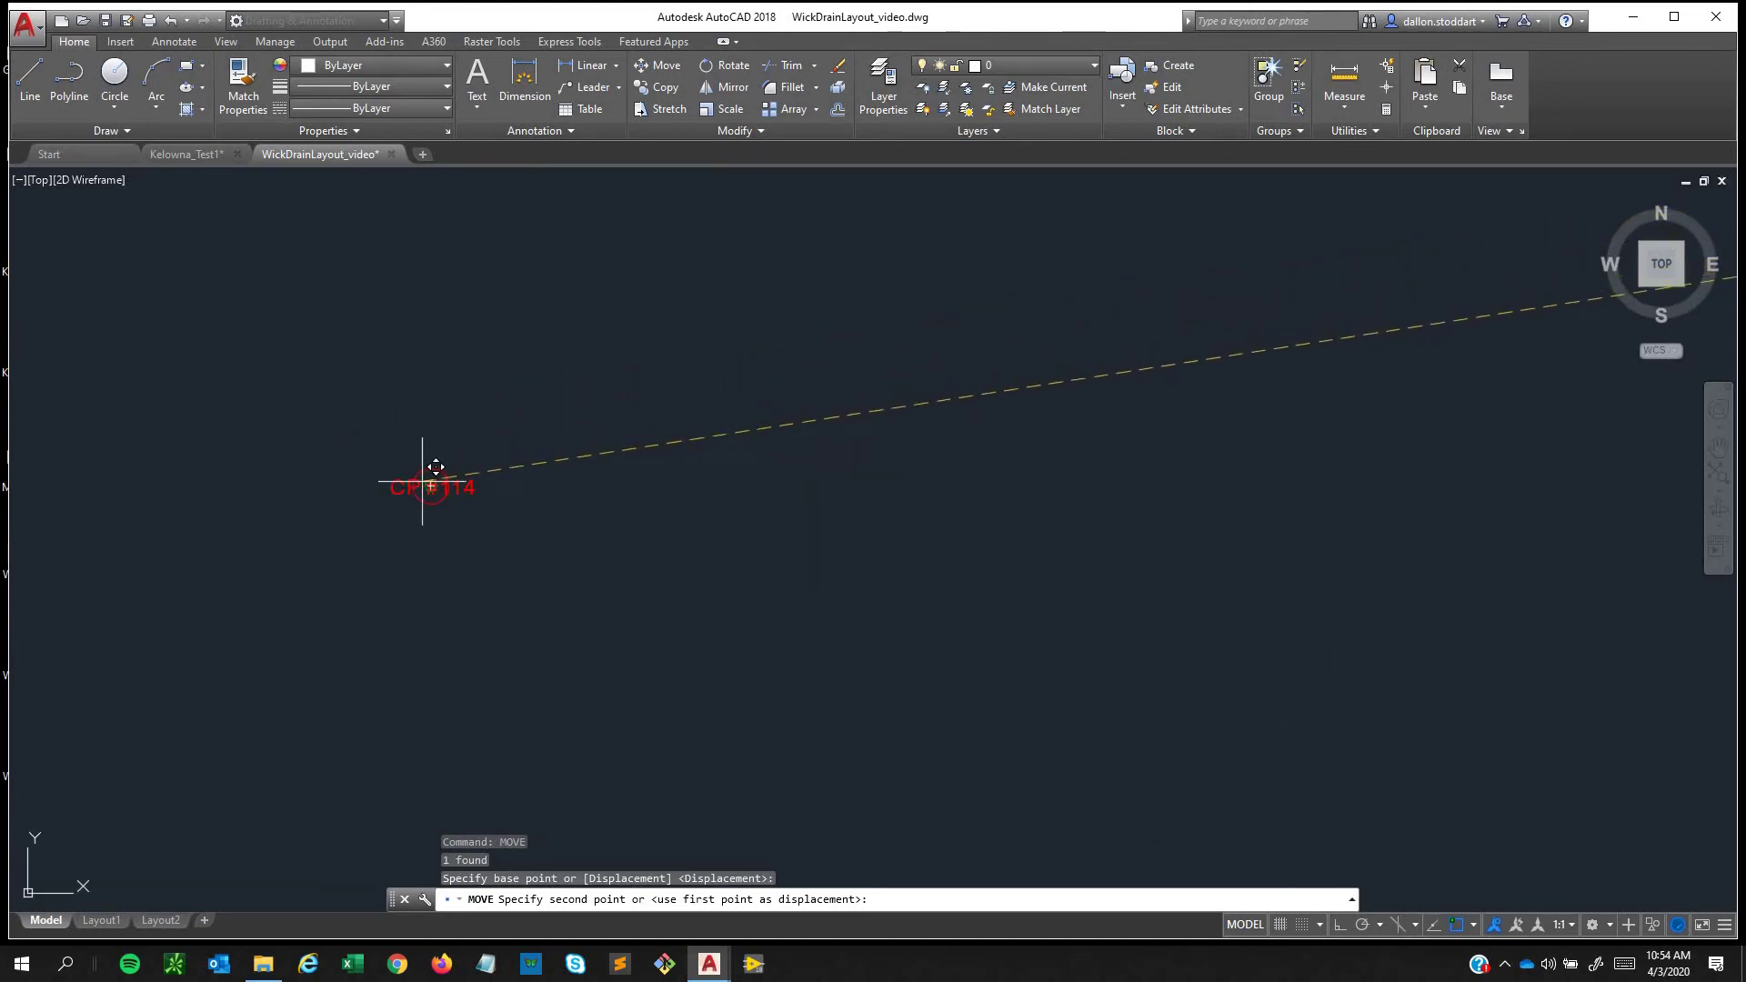
pyautogui.click(433, 483)
pyautogui.scroll(6, 428, 483)
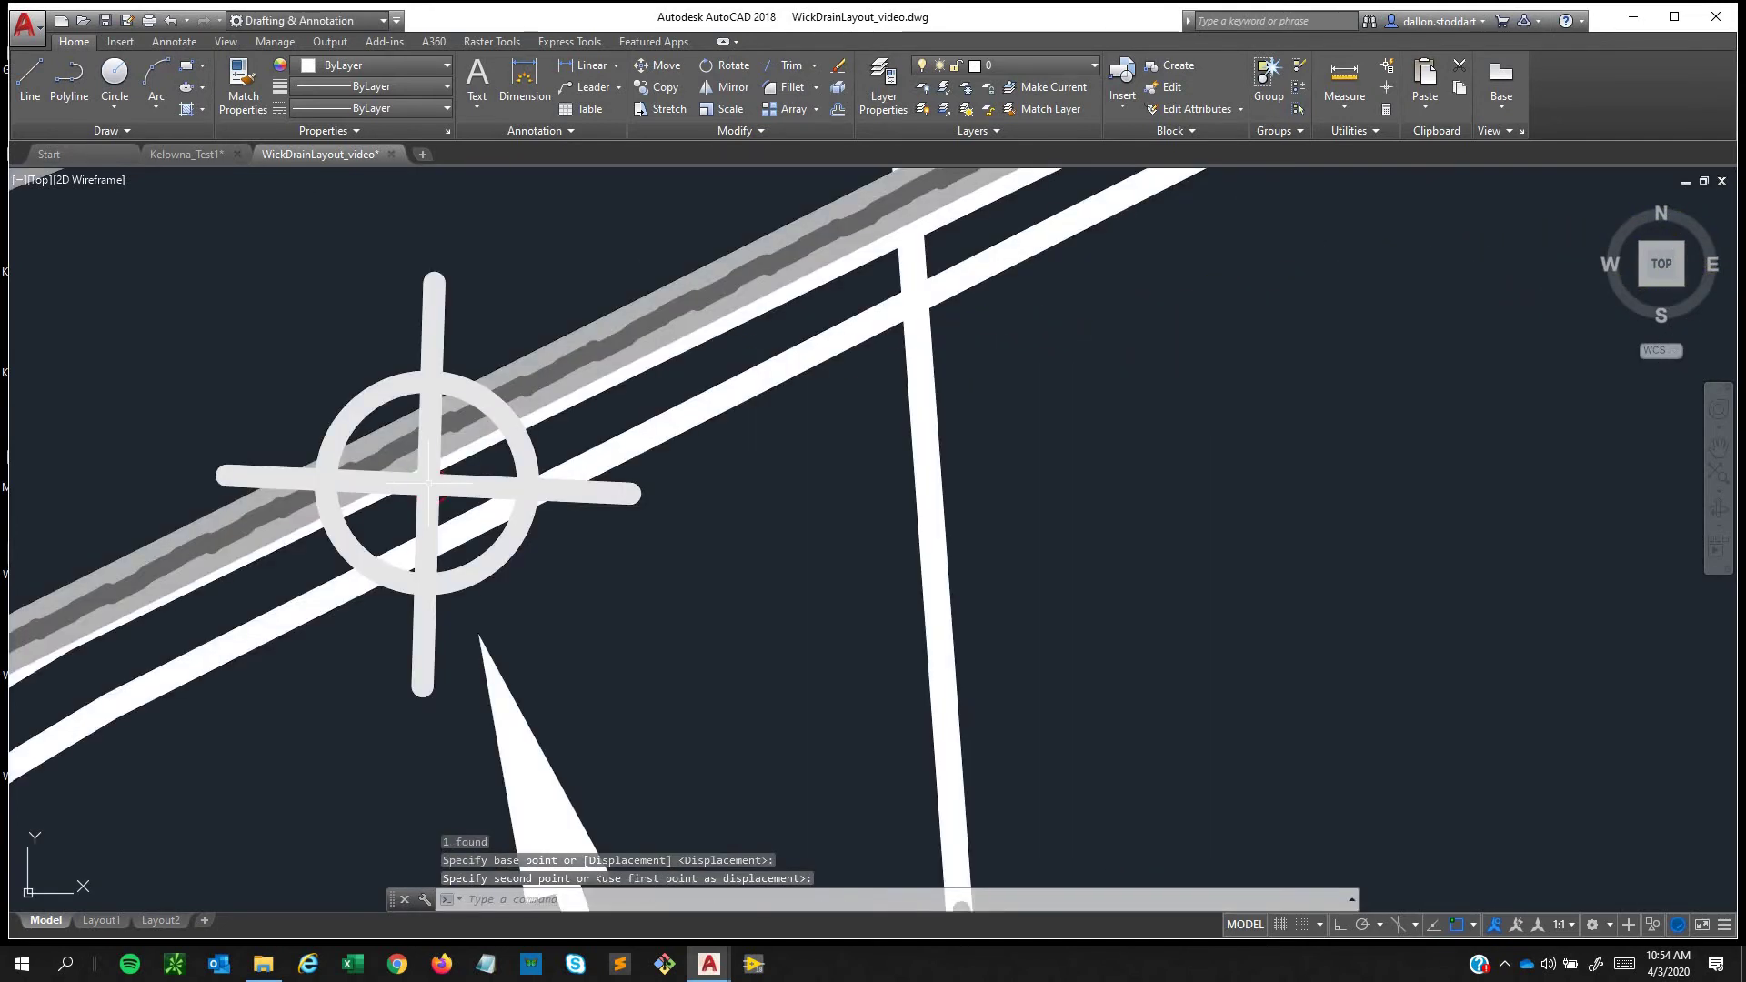
# Begin rotating the PDF underlay, using the centre of its control point #114 marker as the base point.
pyautogui.scroll(-10, 428, 485)
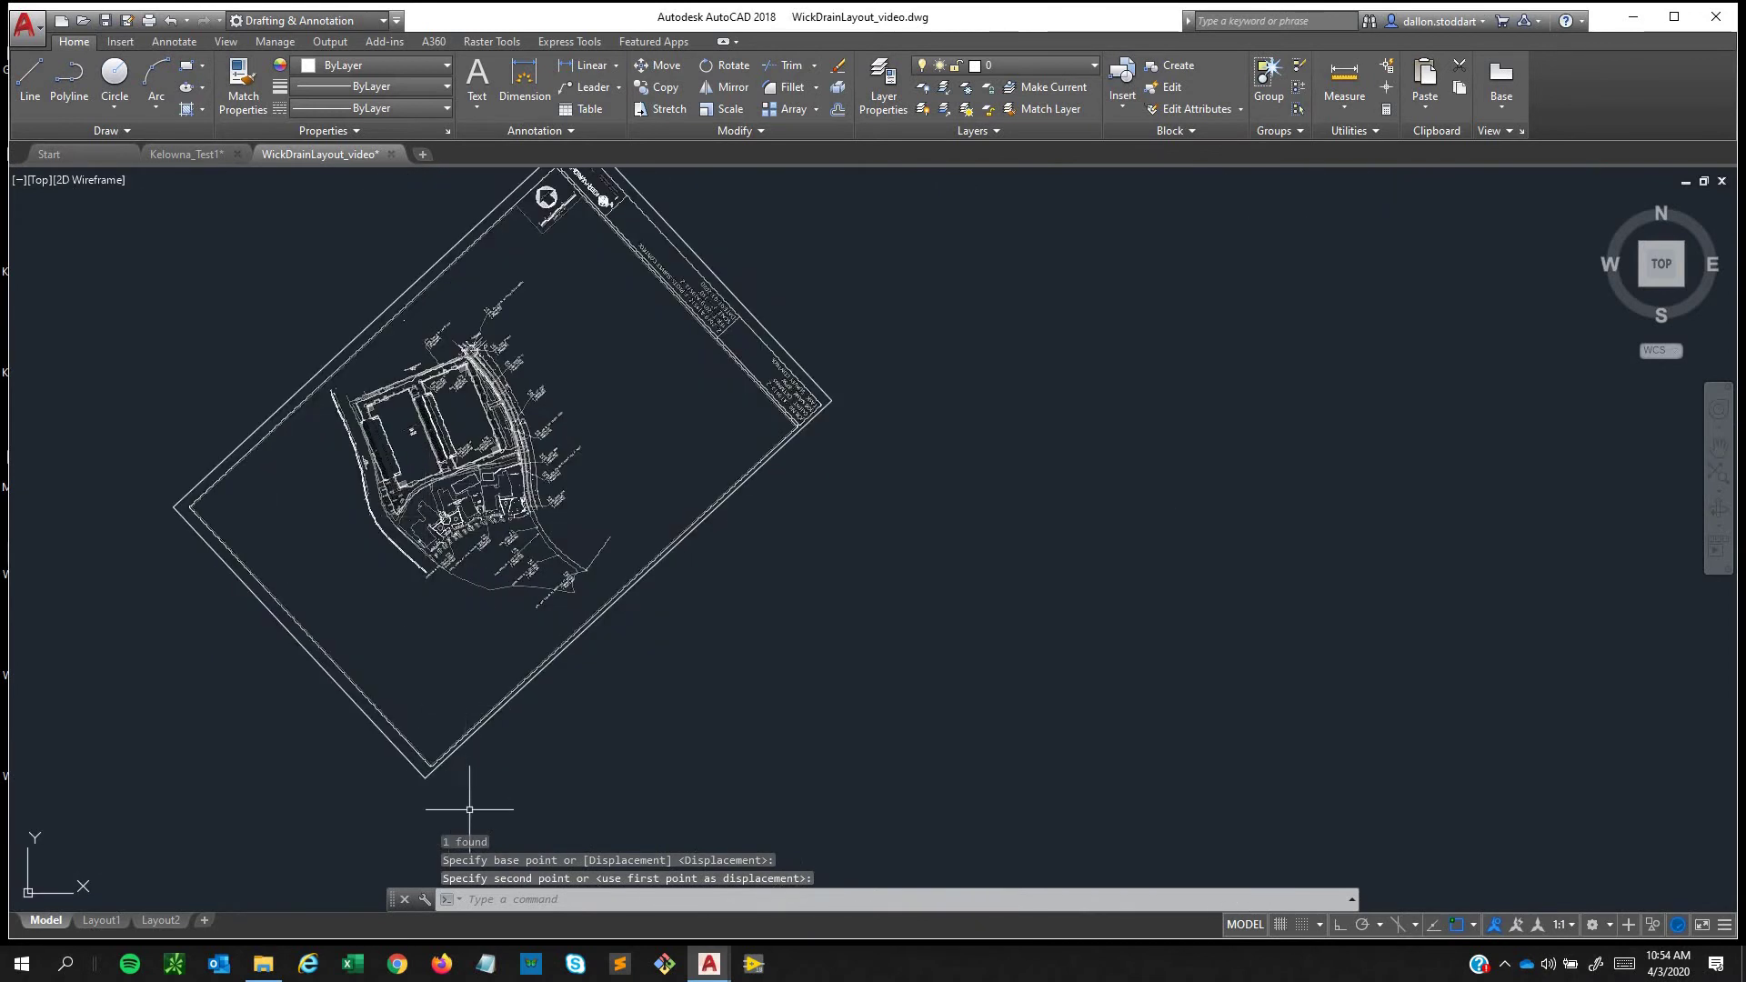
pyautogui.click(470, 809)
pyautogui.click(286, 708)
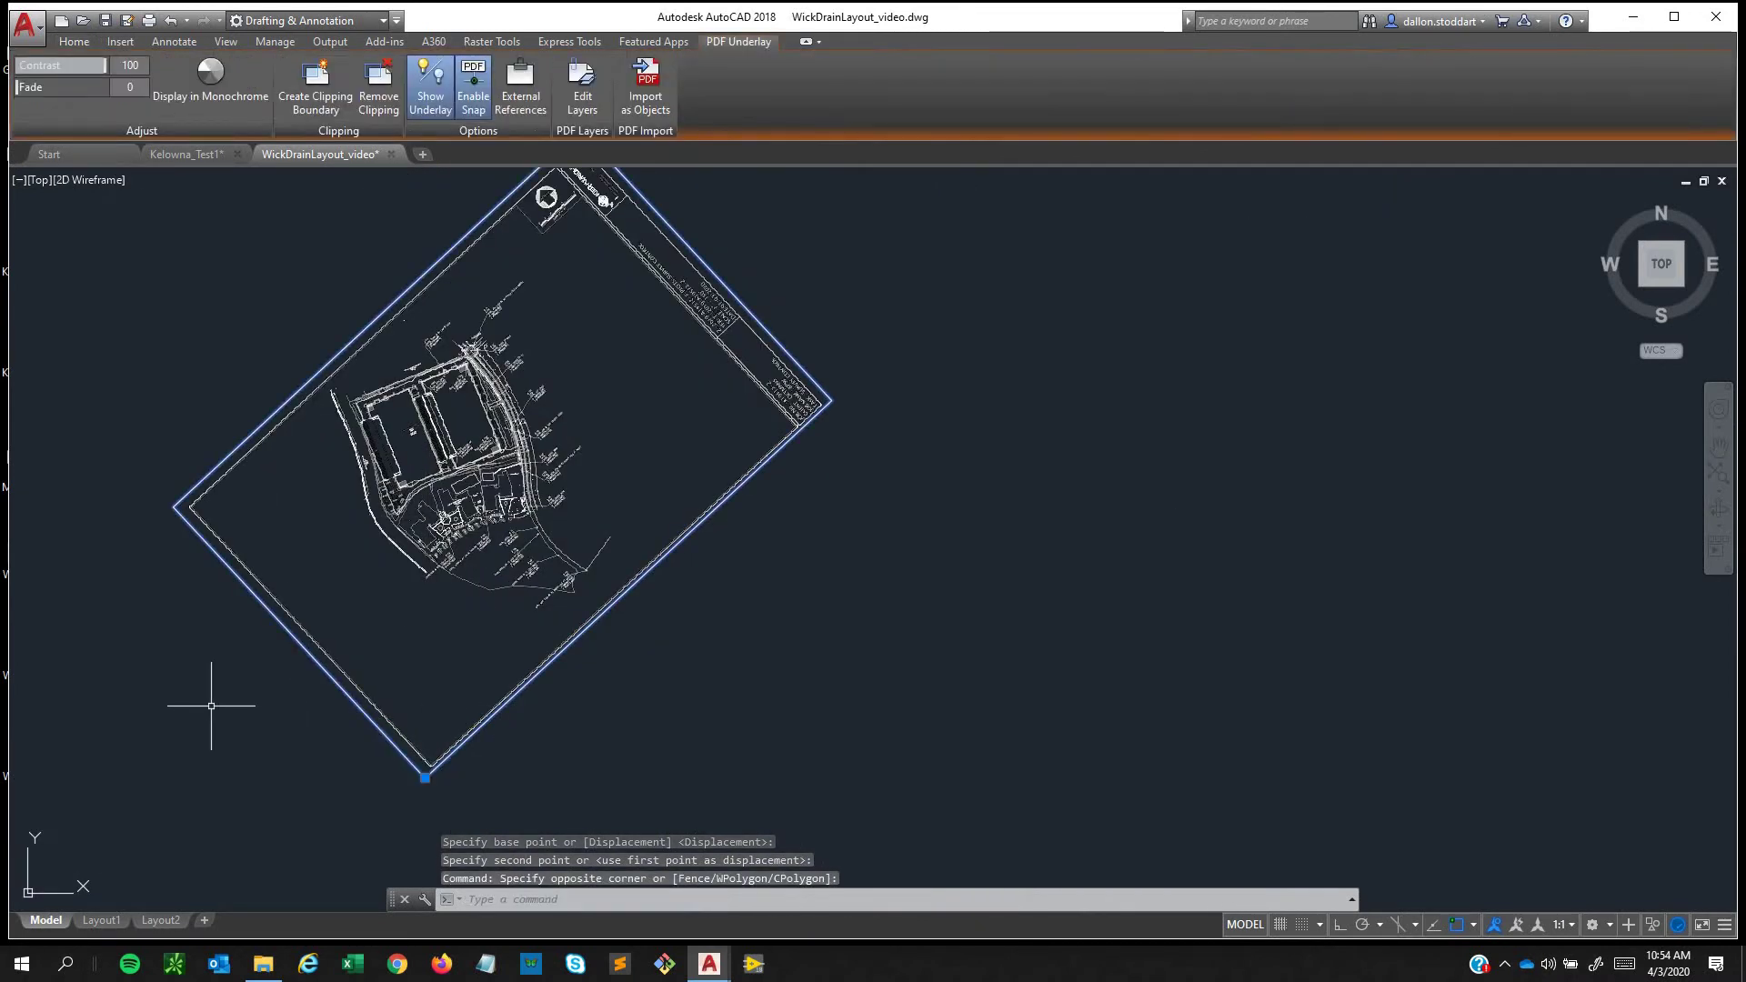
pyautogui.write('rota')
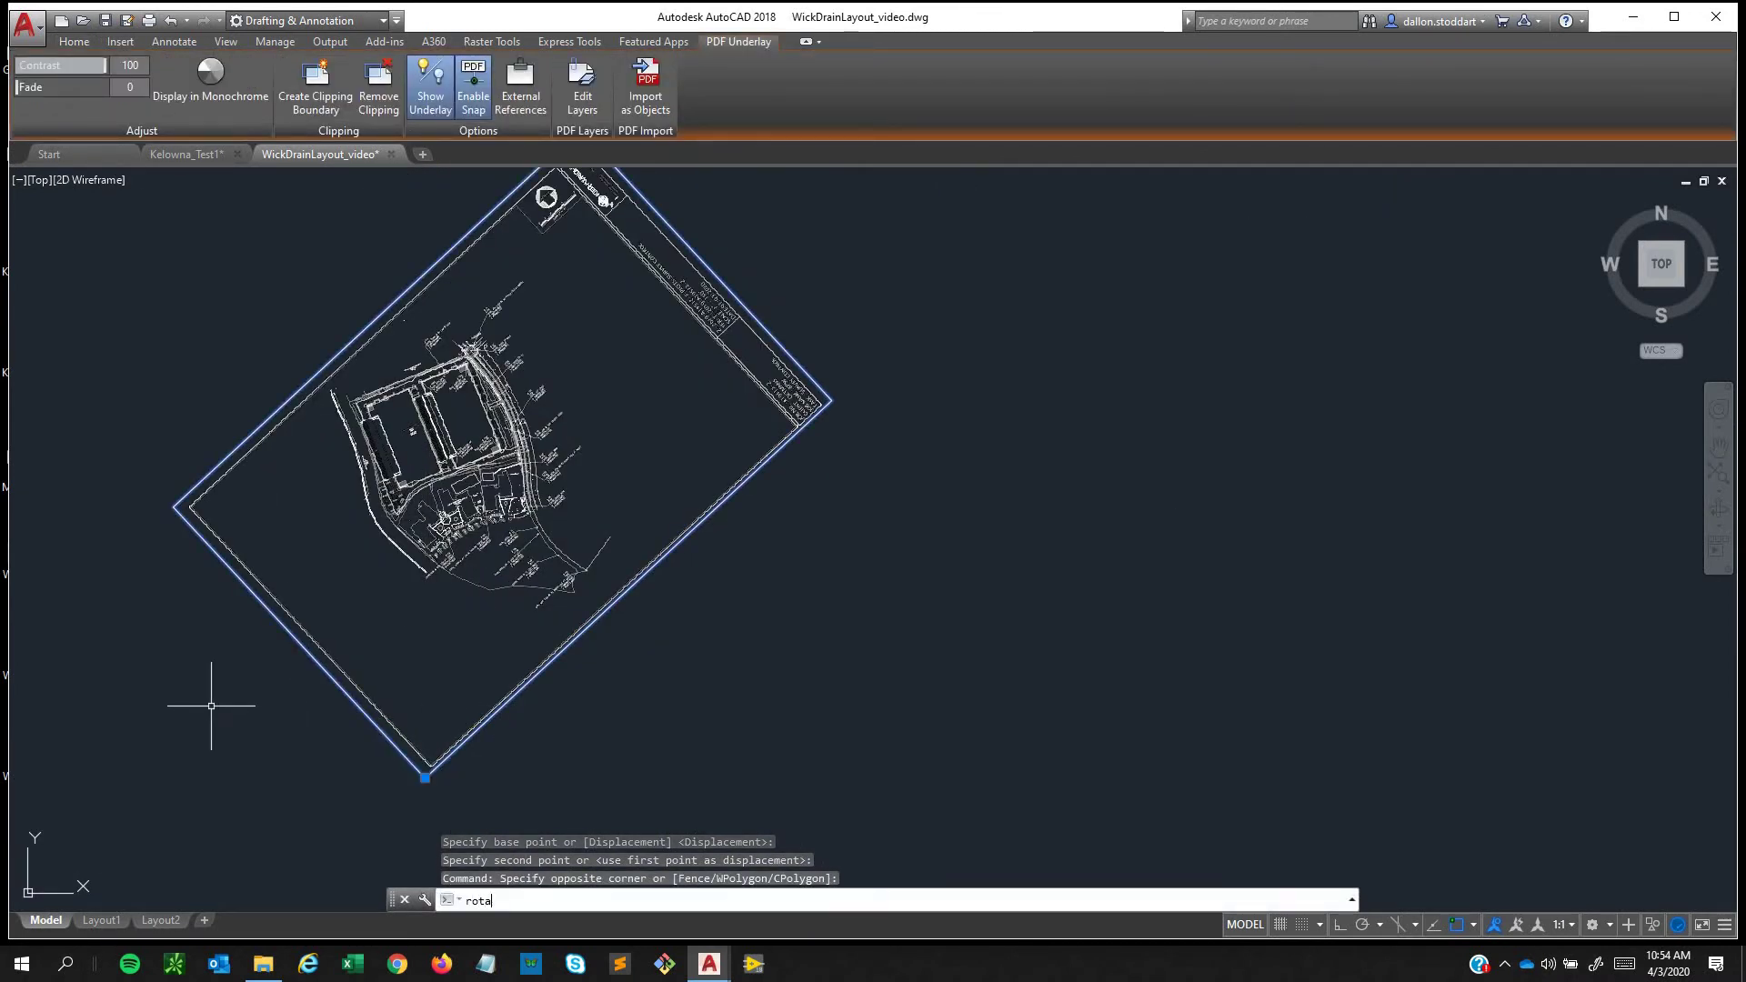
pyautogui.press('Return')
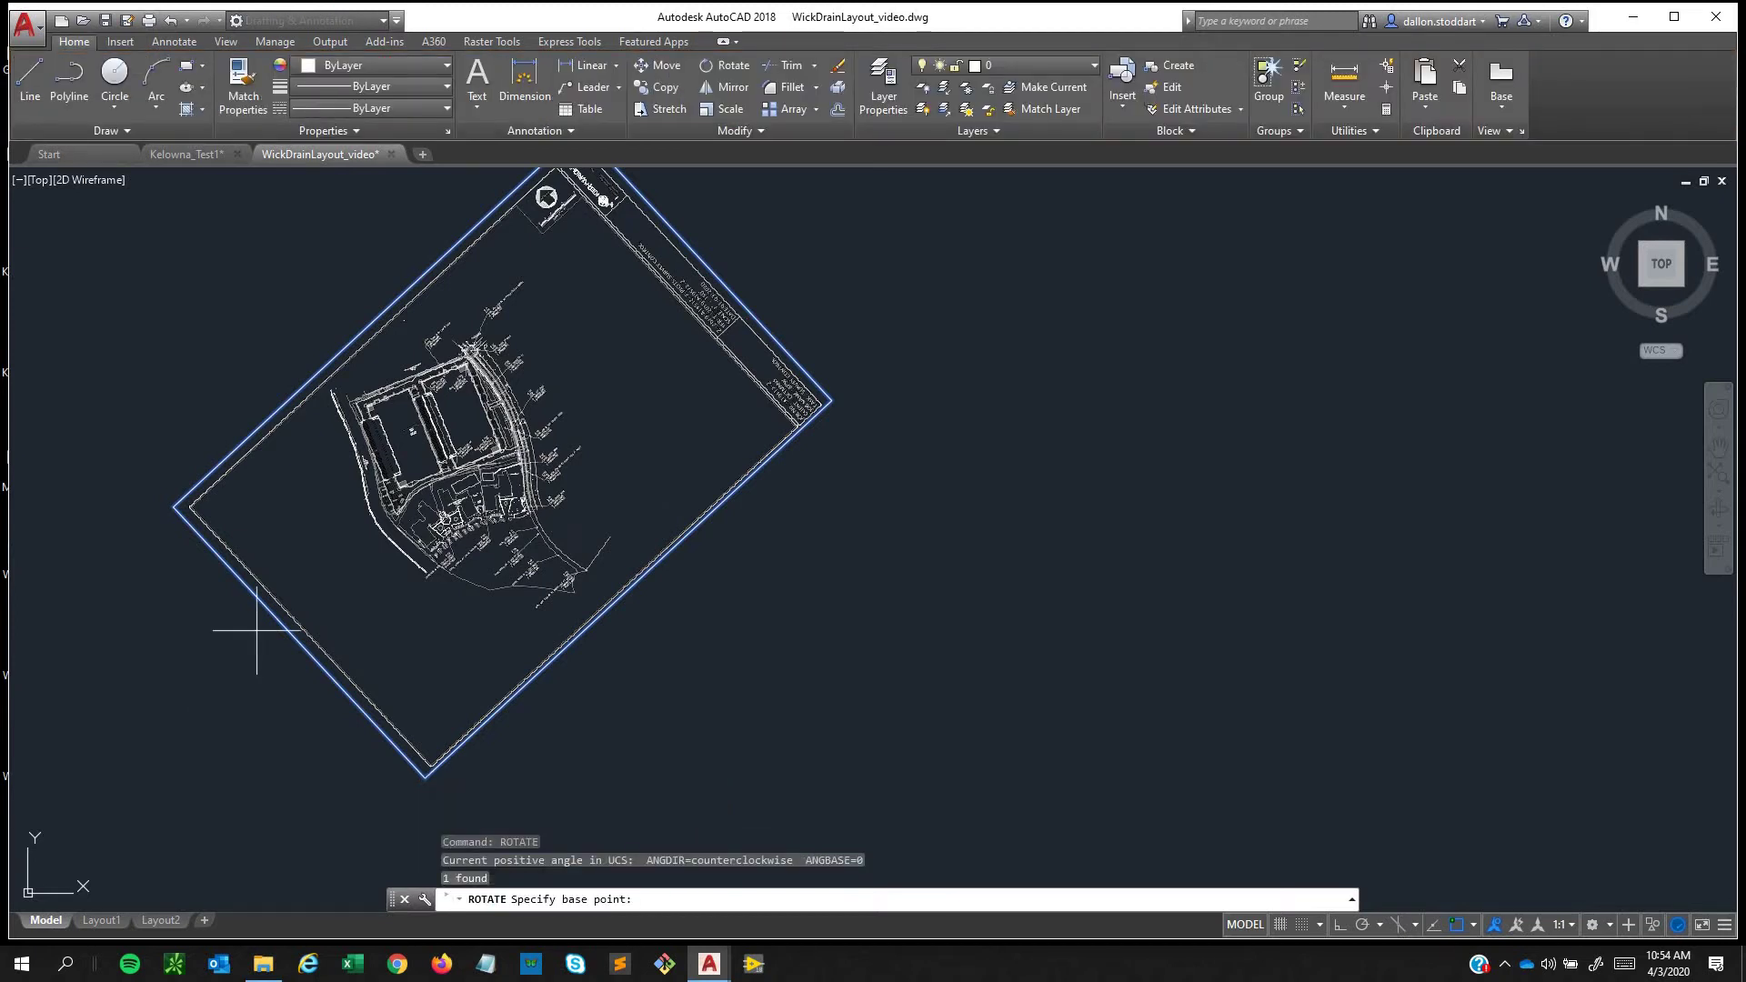
pyautogui.scroll(10, 418, 491)
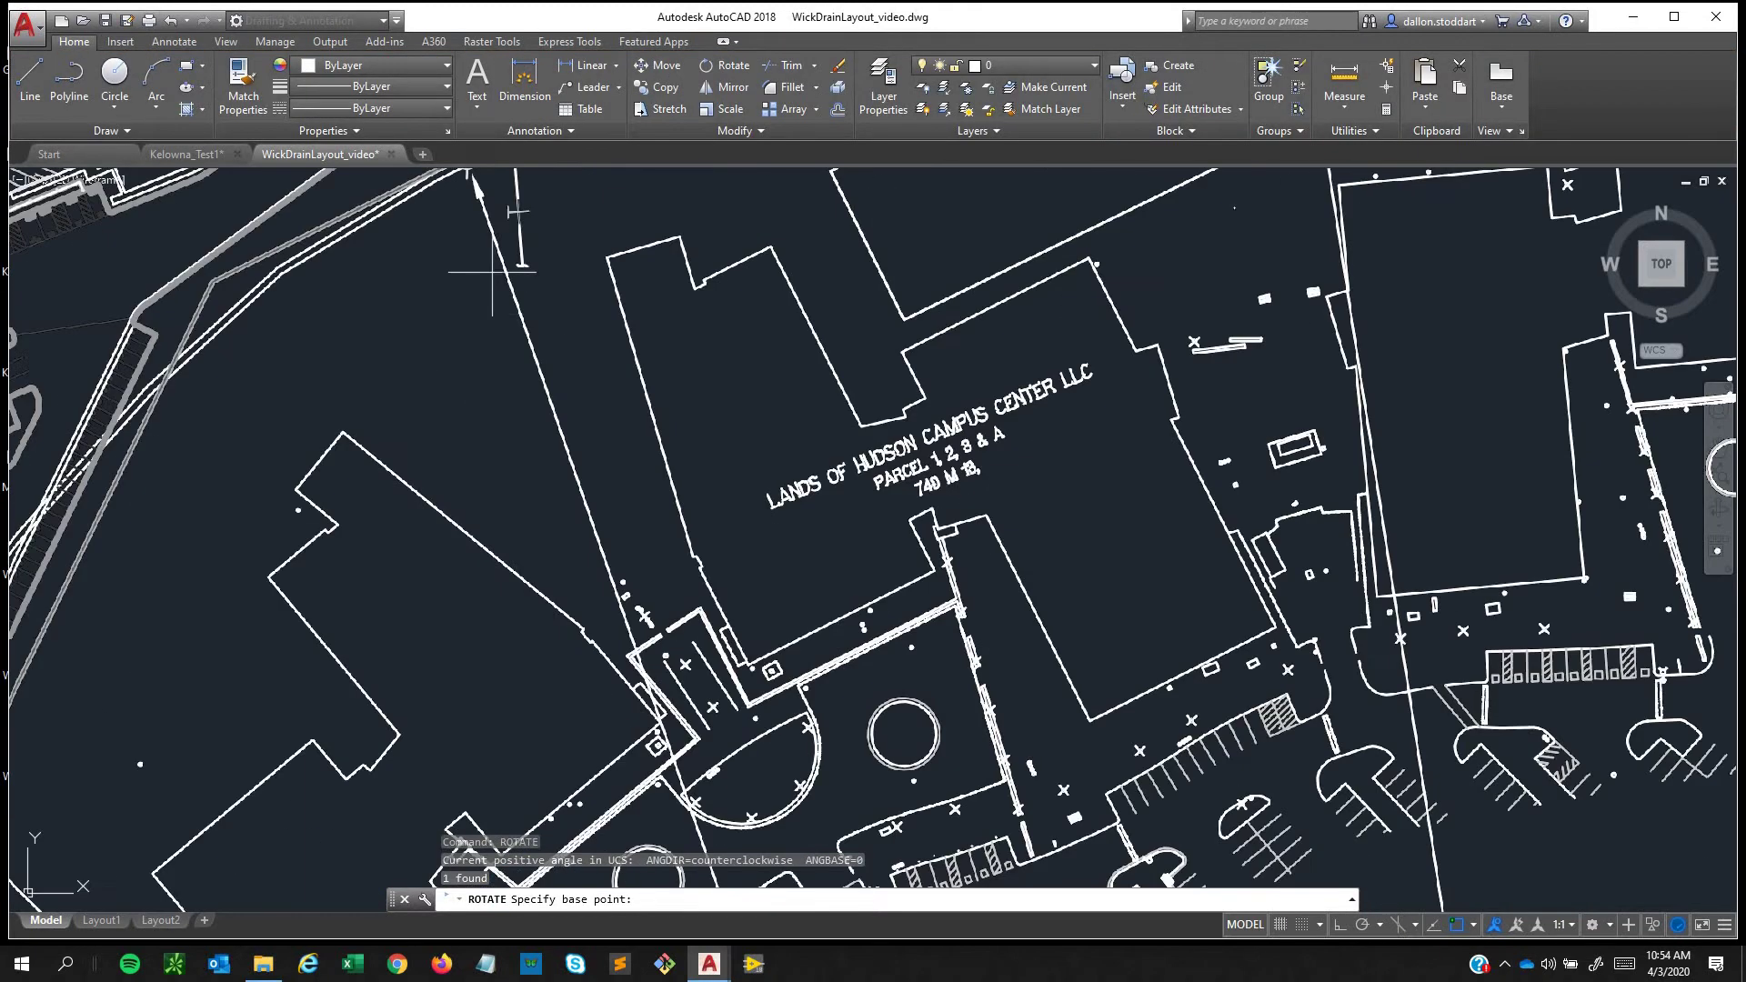
pyautogui.moveTo(475, 273); pyautogui.dragTo(465, 483, button='middle')
pyautogui.scroll(-2, 467, 492)
pyautogui.moveTo(480, 540); pyautogui.dragTo(524, 684, button='middle')
pyautogui.scroll(10, 455, 460)
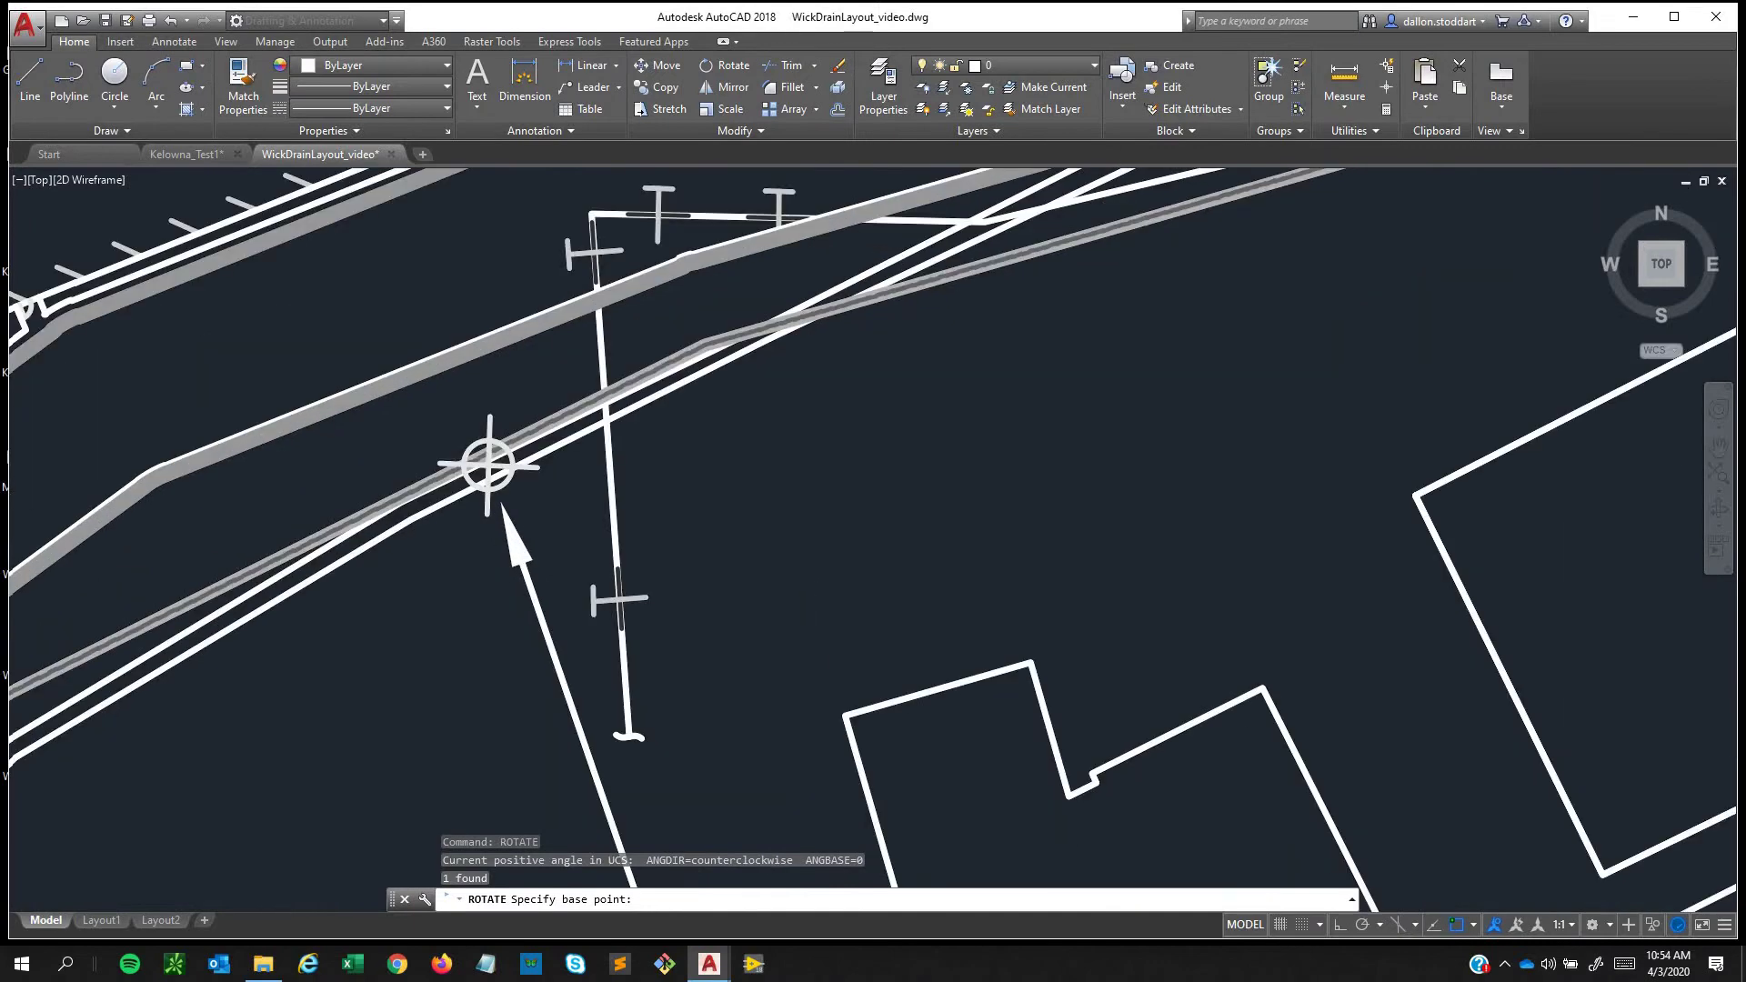
pyautogui.scroll(-10, 501, 503)
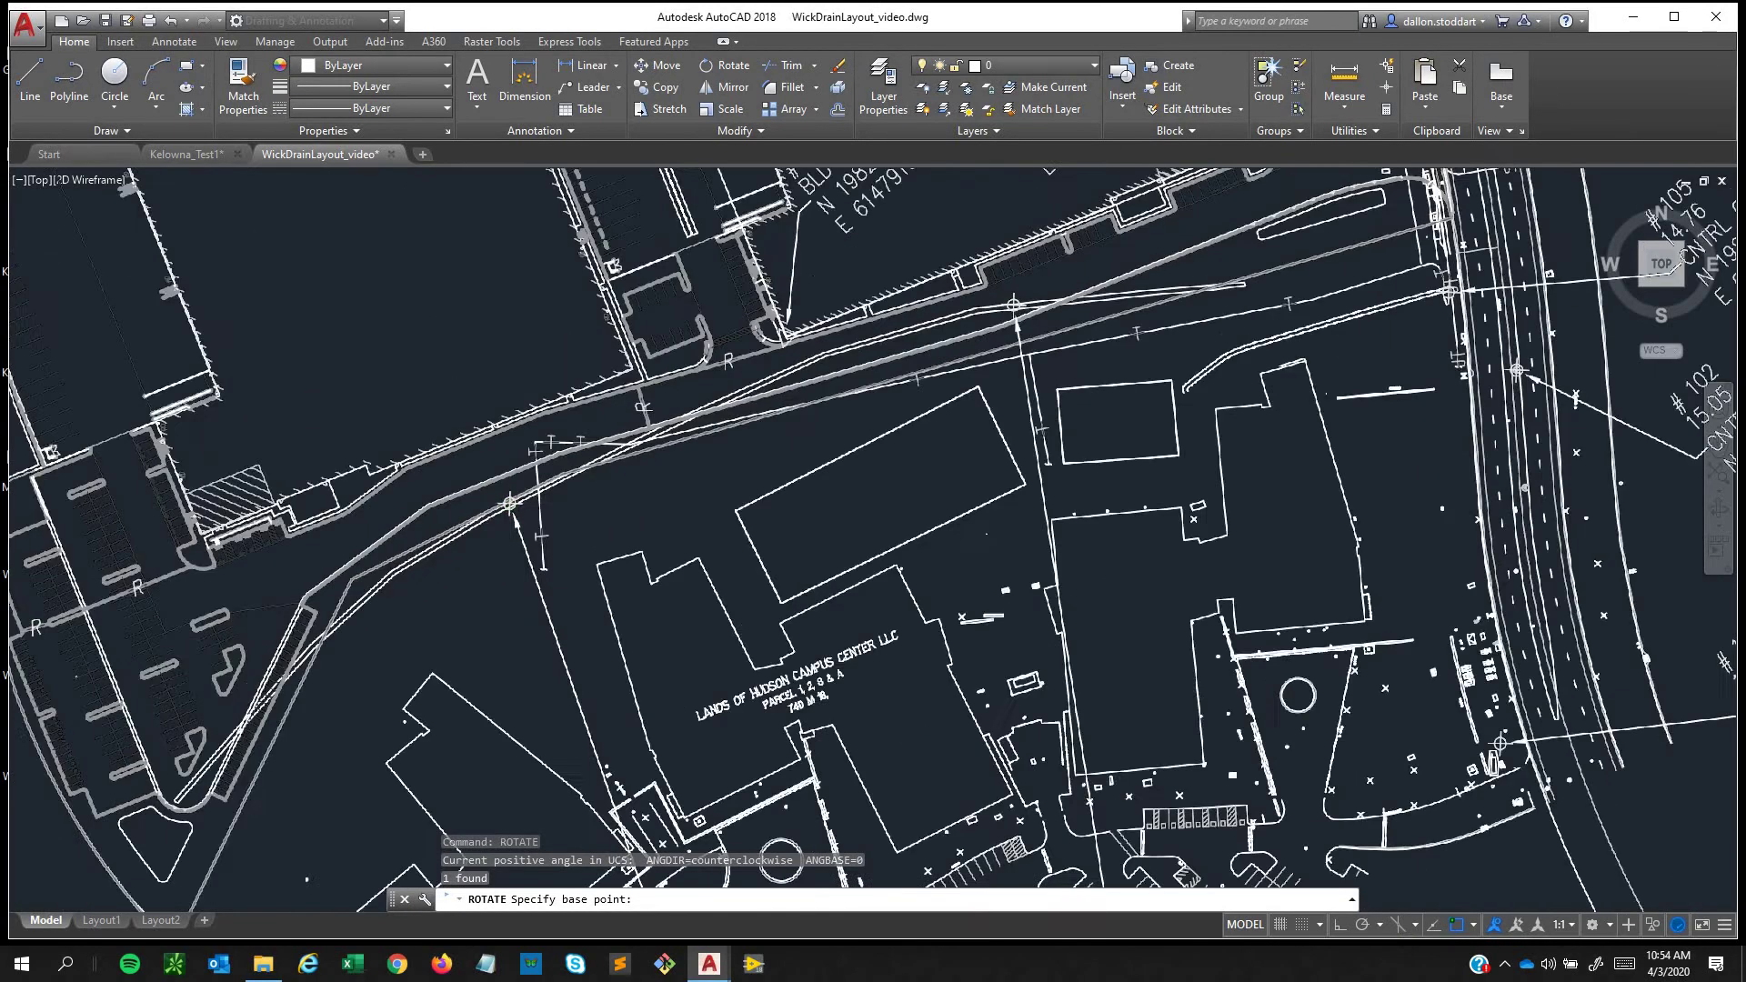
pyautogui.scroll(3, 564, 491)
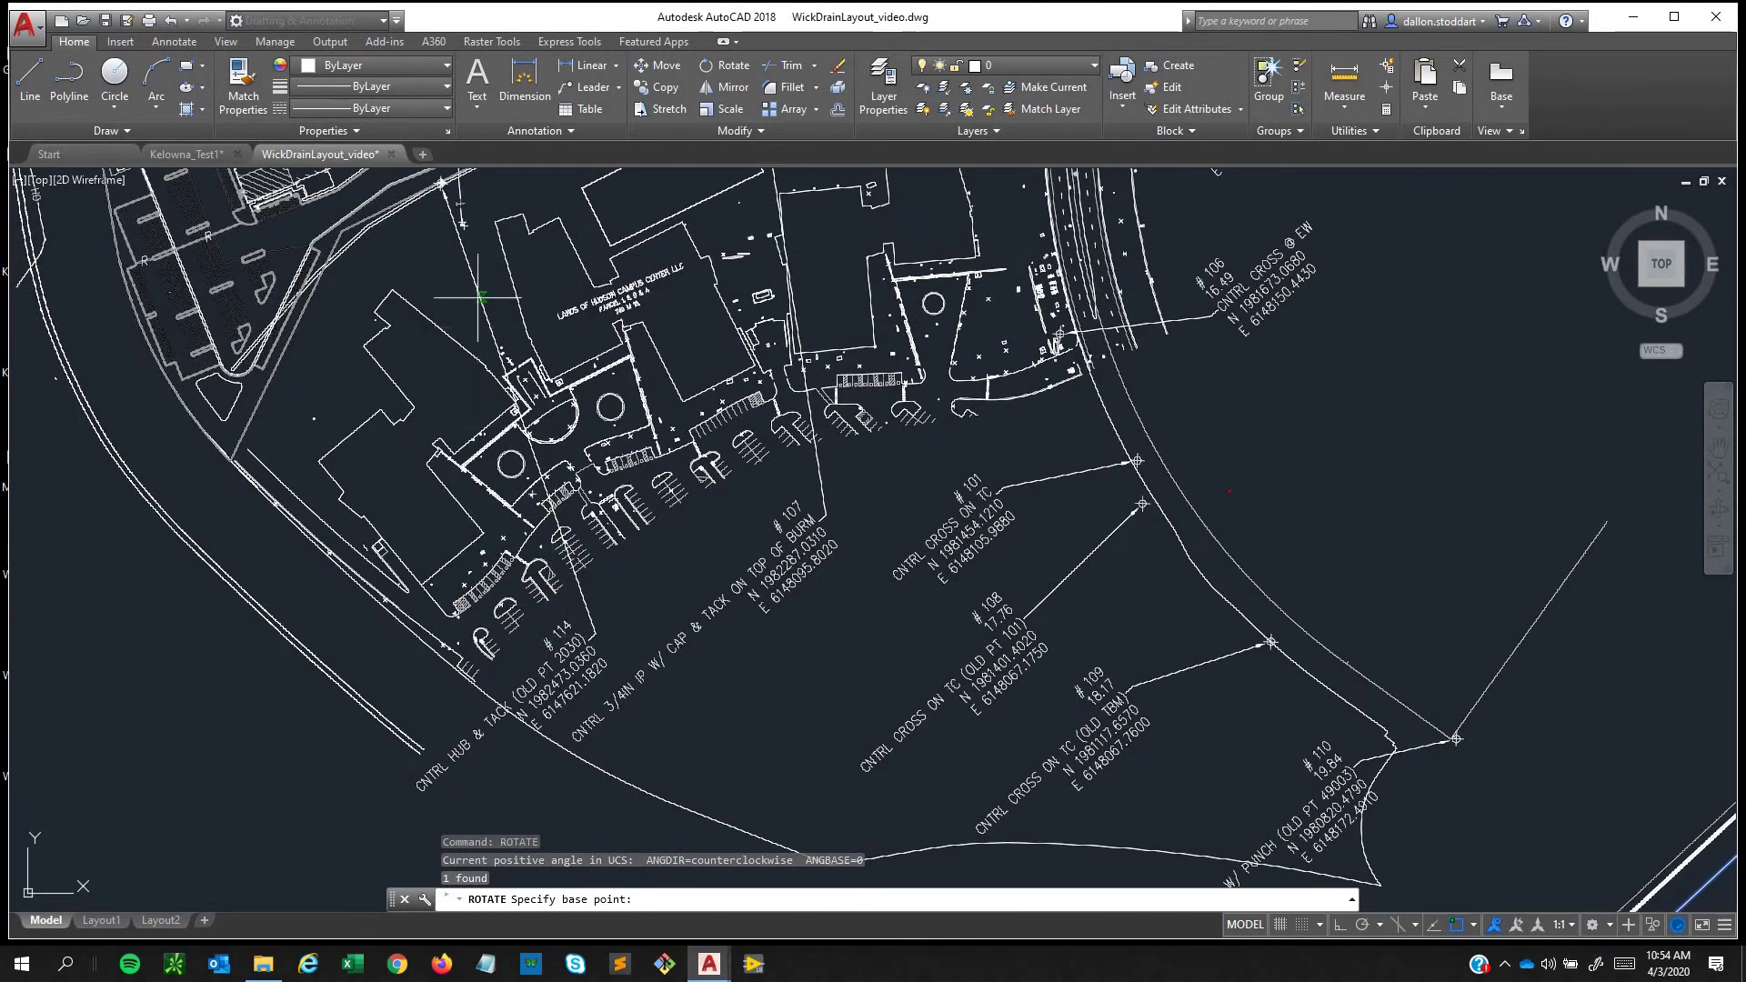
pyautogui.moveTo(477, 207); pyautogui.dragTo(528, 535, button='middle')
pyautogui.scroll(8, 499, 516)
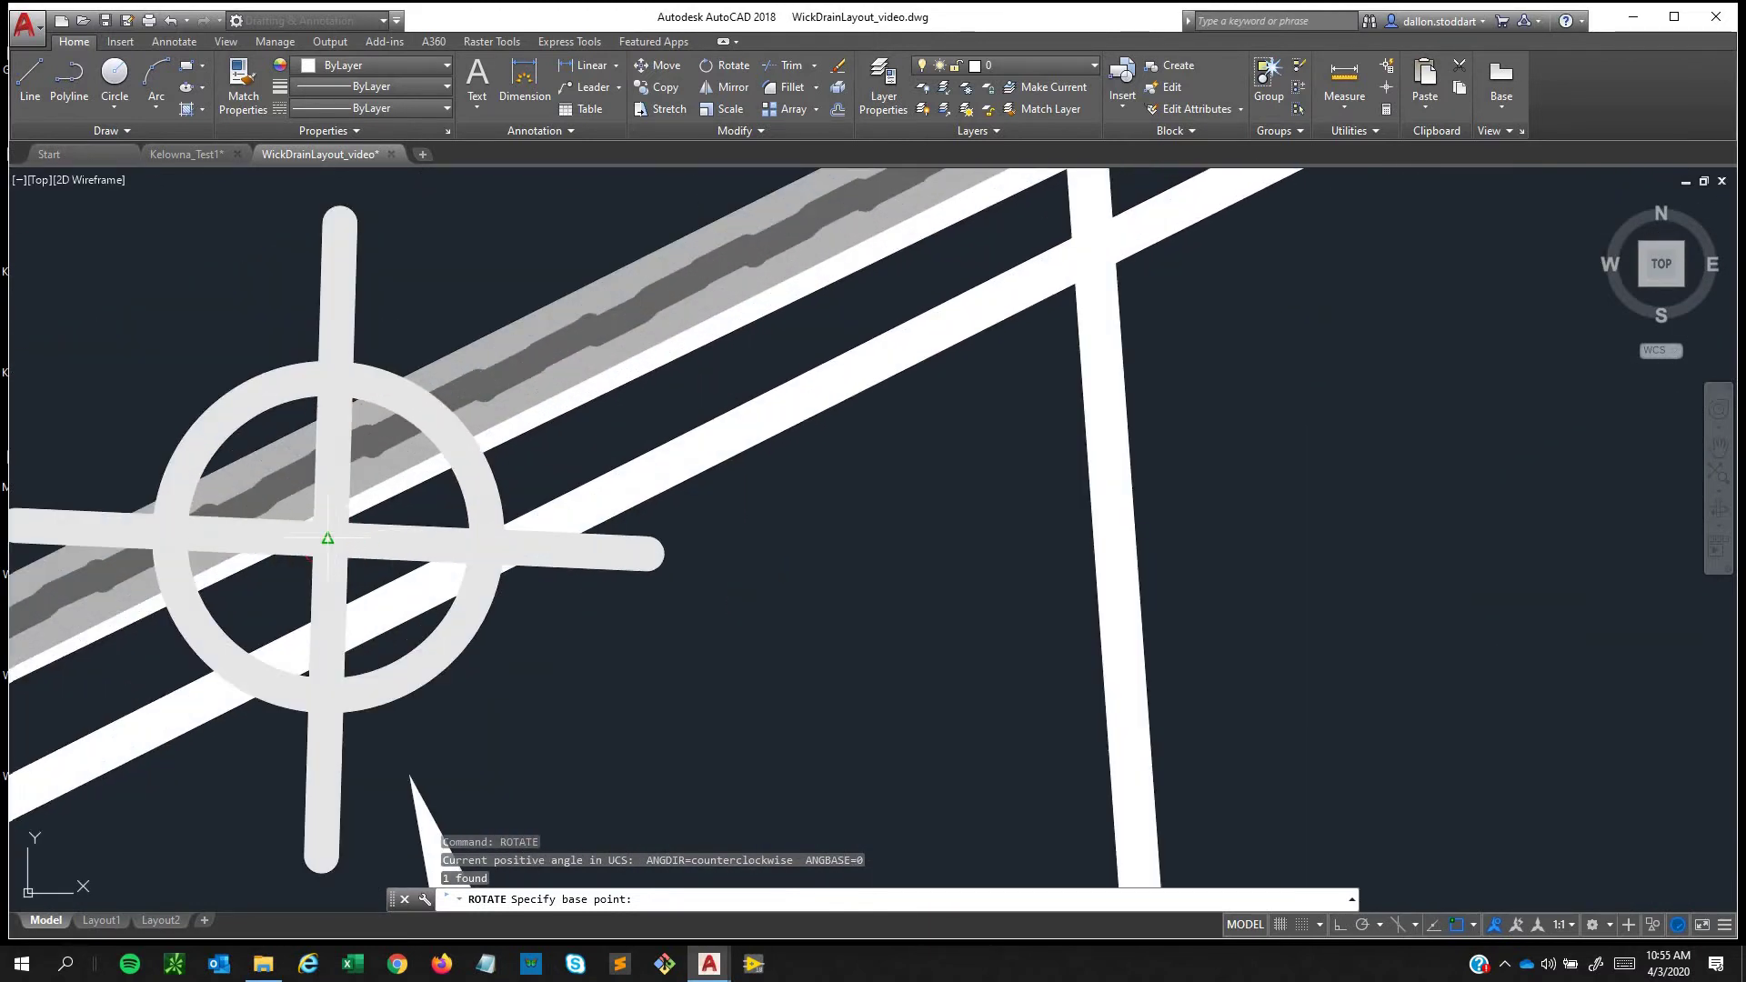
pyautogui.click(327, 538)
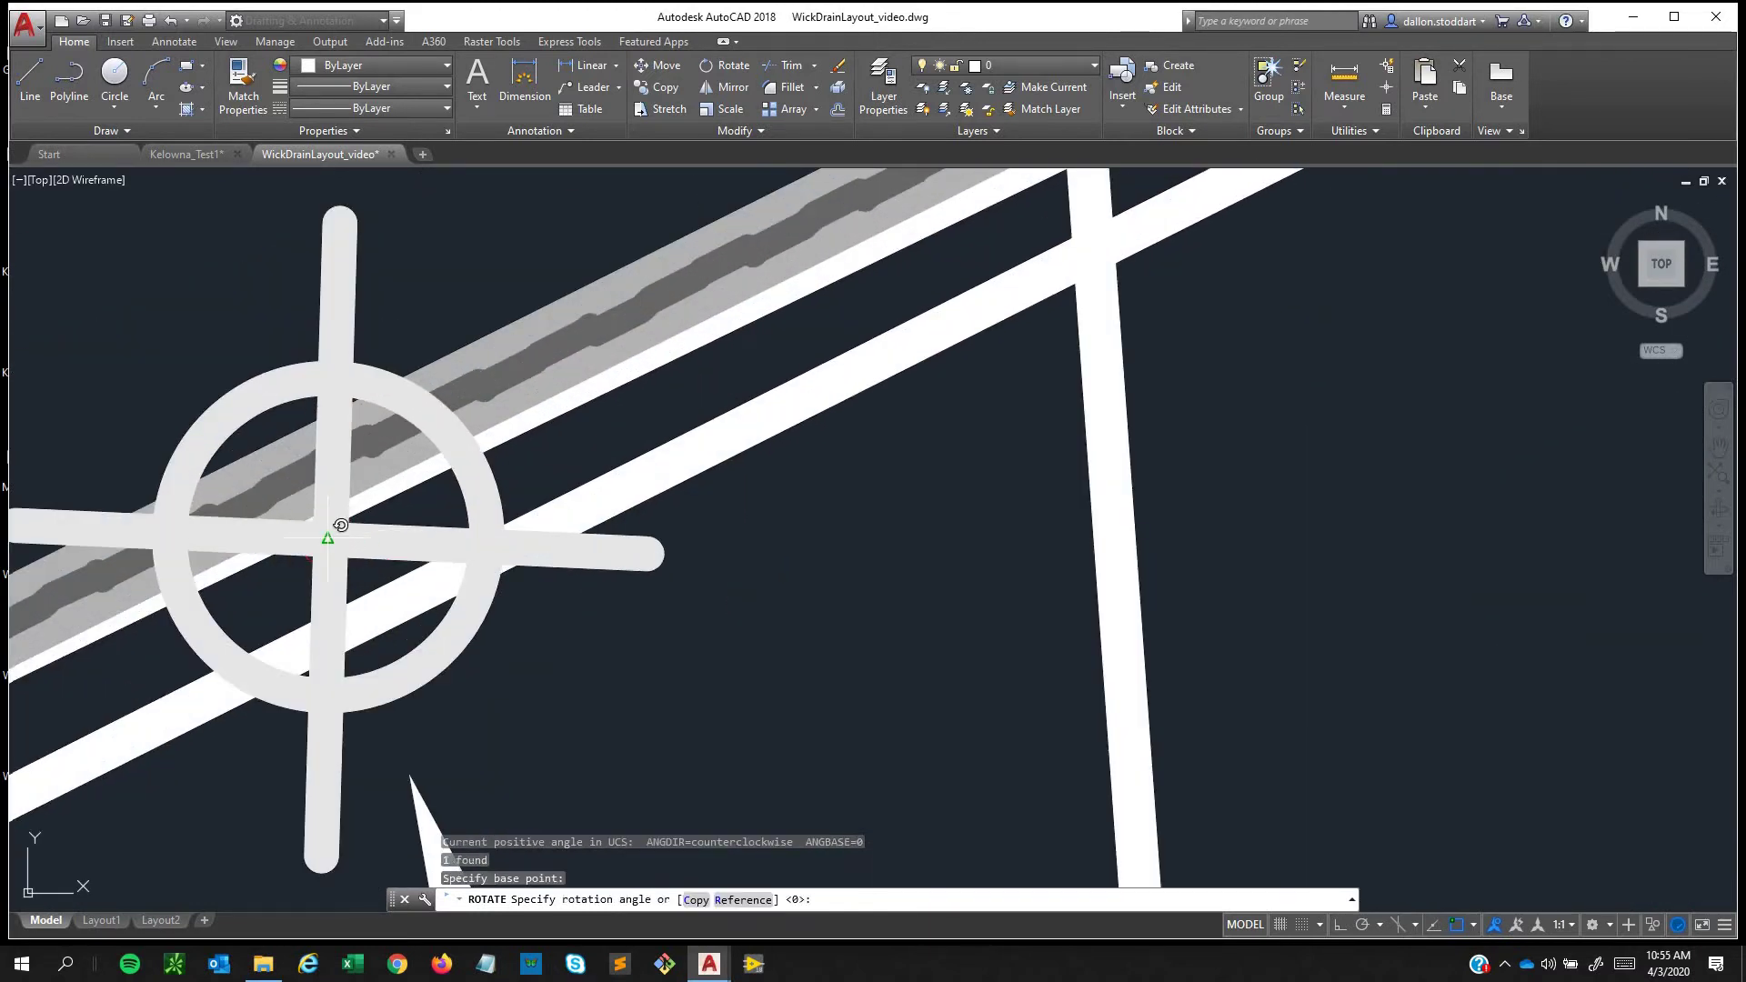
# Switch the rotation to a reference angle and start the reference line at the centre of the PDF's control point #114 marker.
pyautogui.scroll(-10, 327, 539)
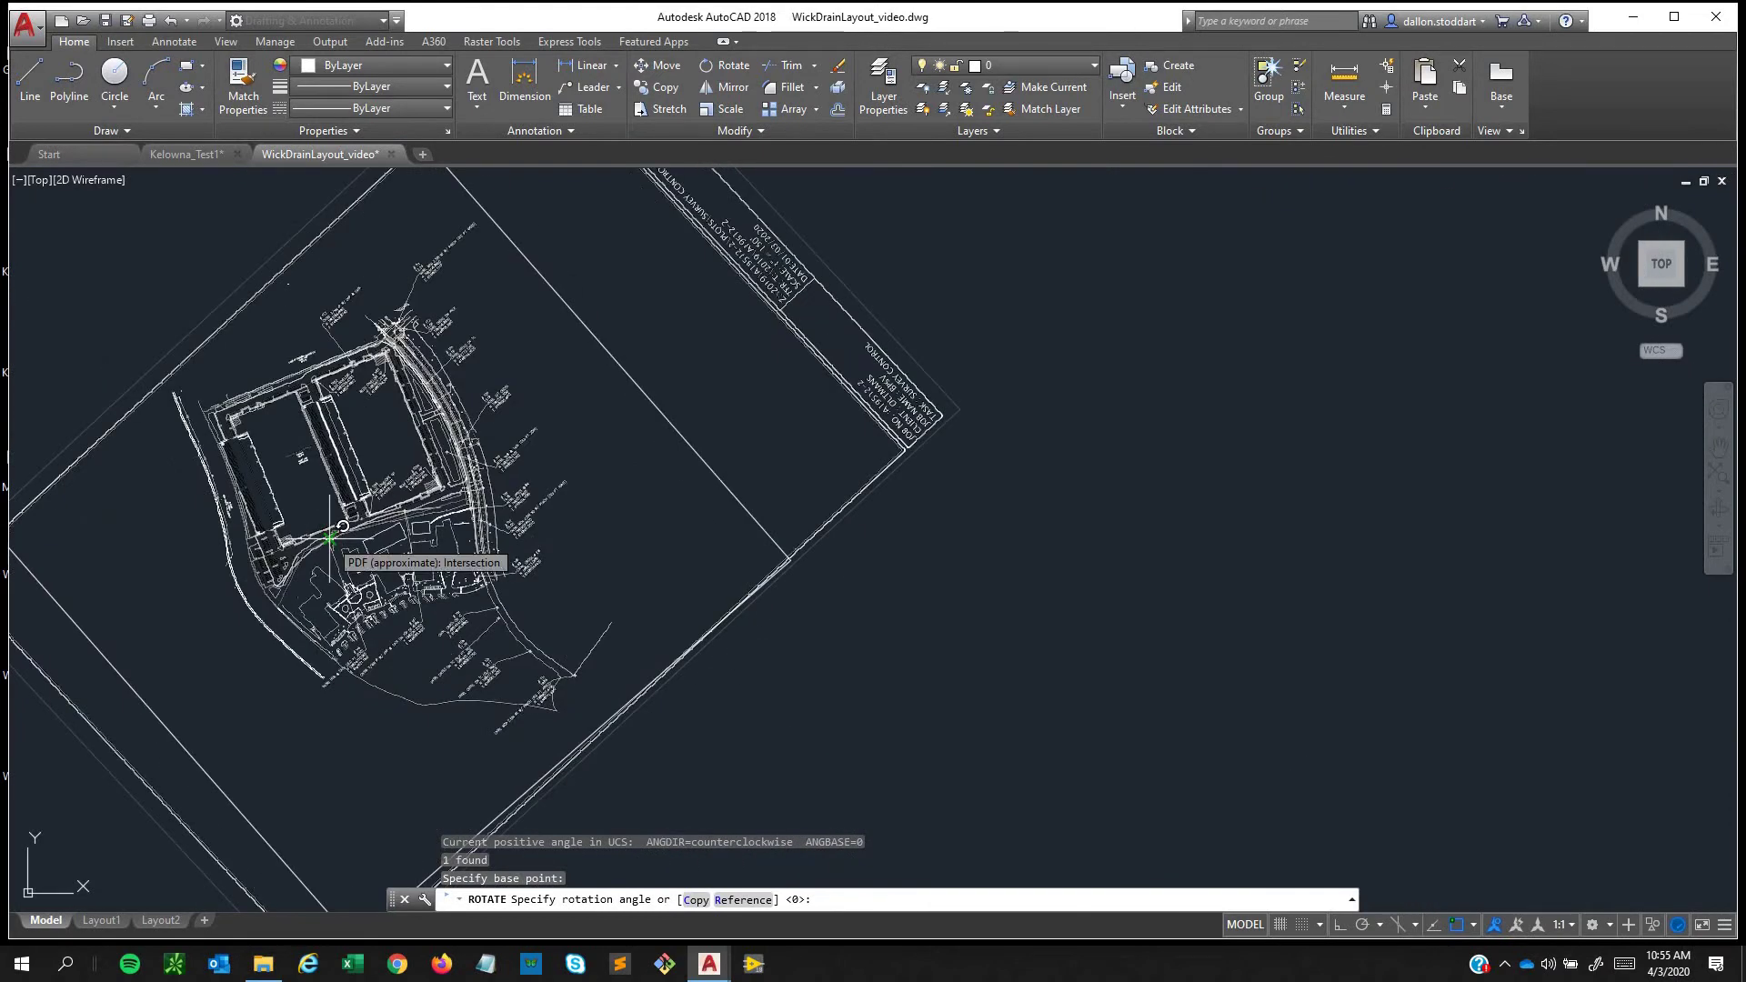
pyautogui.write('r')
pyautogui.press('Return')
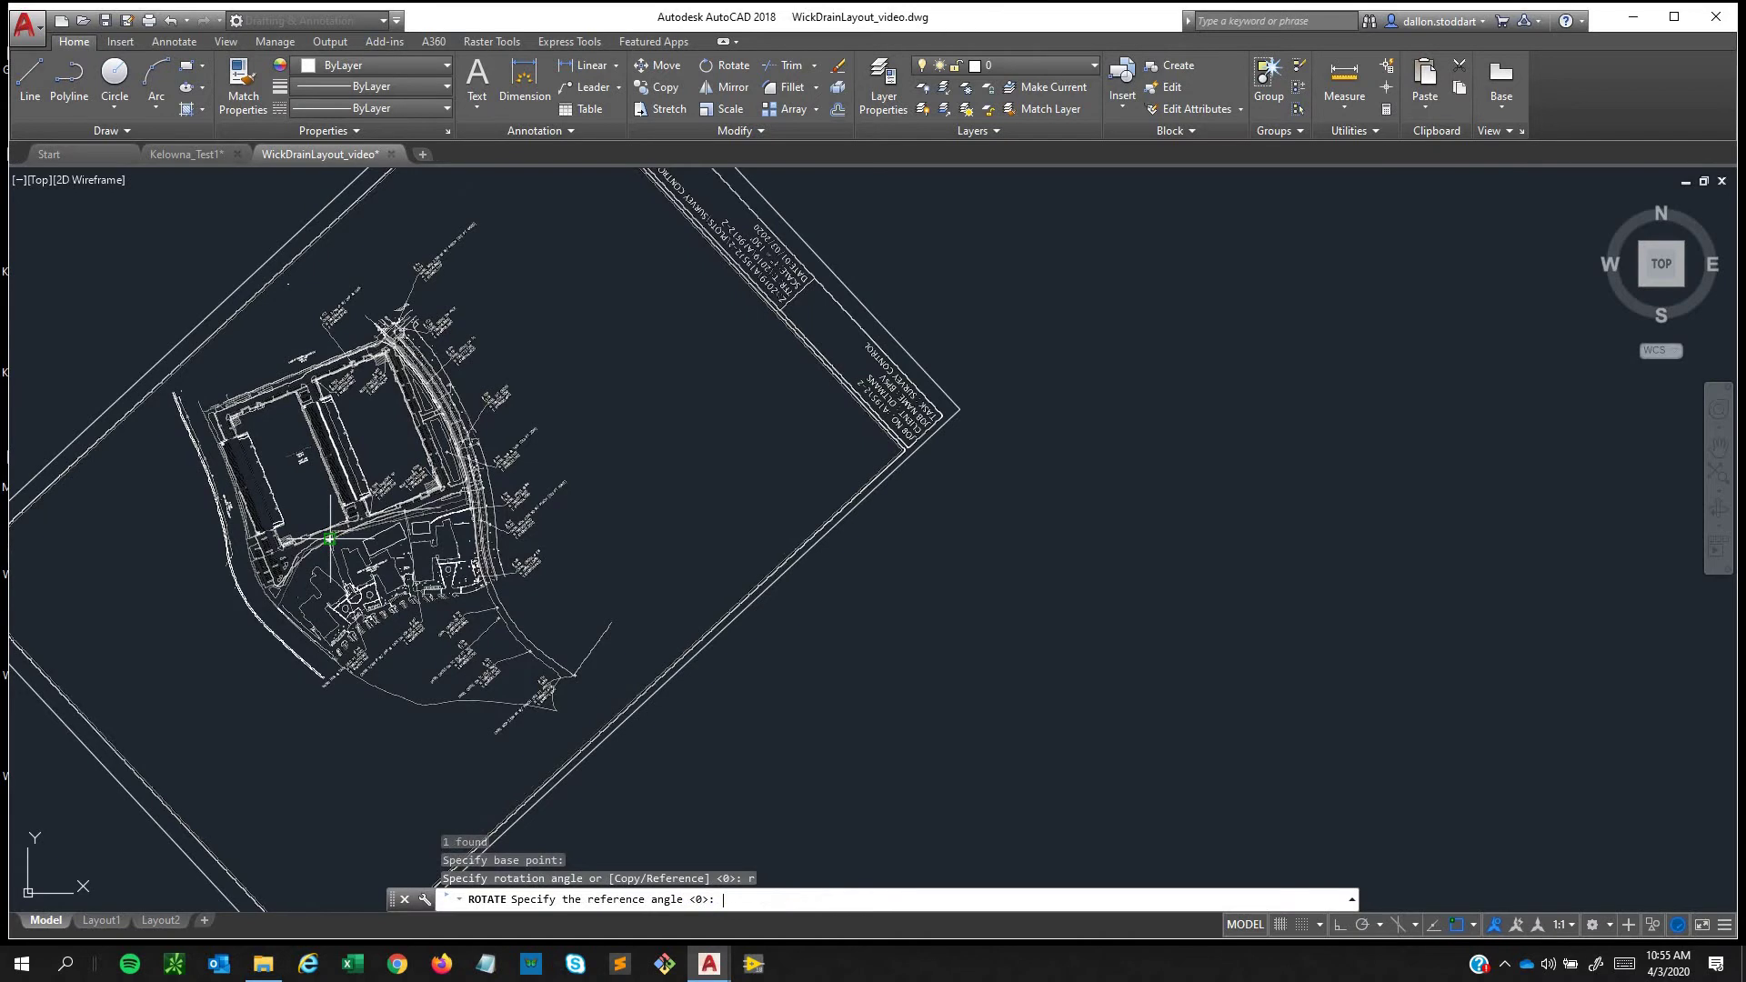
pyautogui.scroll(8, 329, 539)
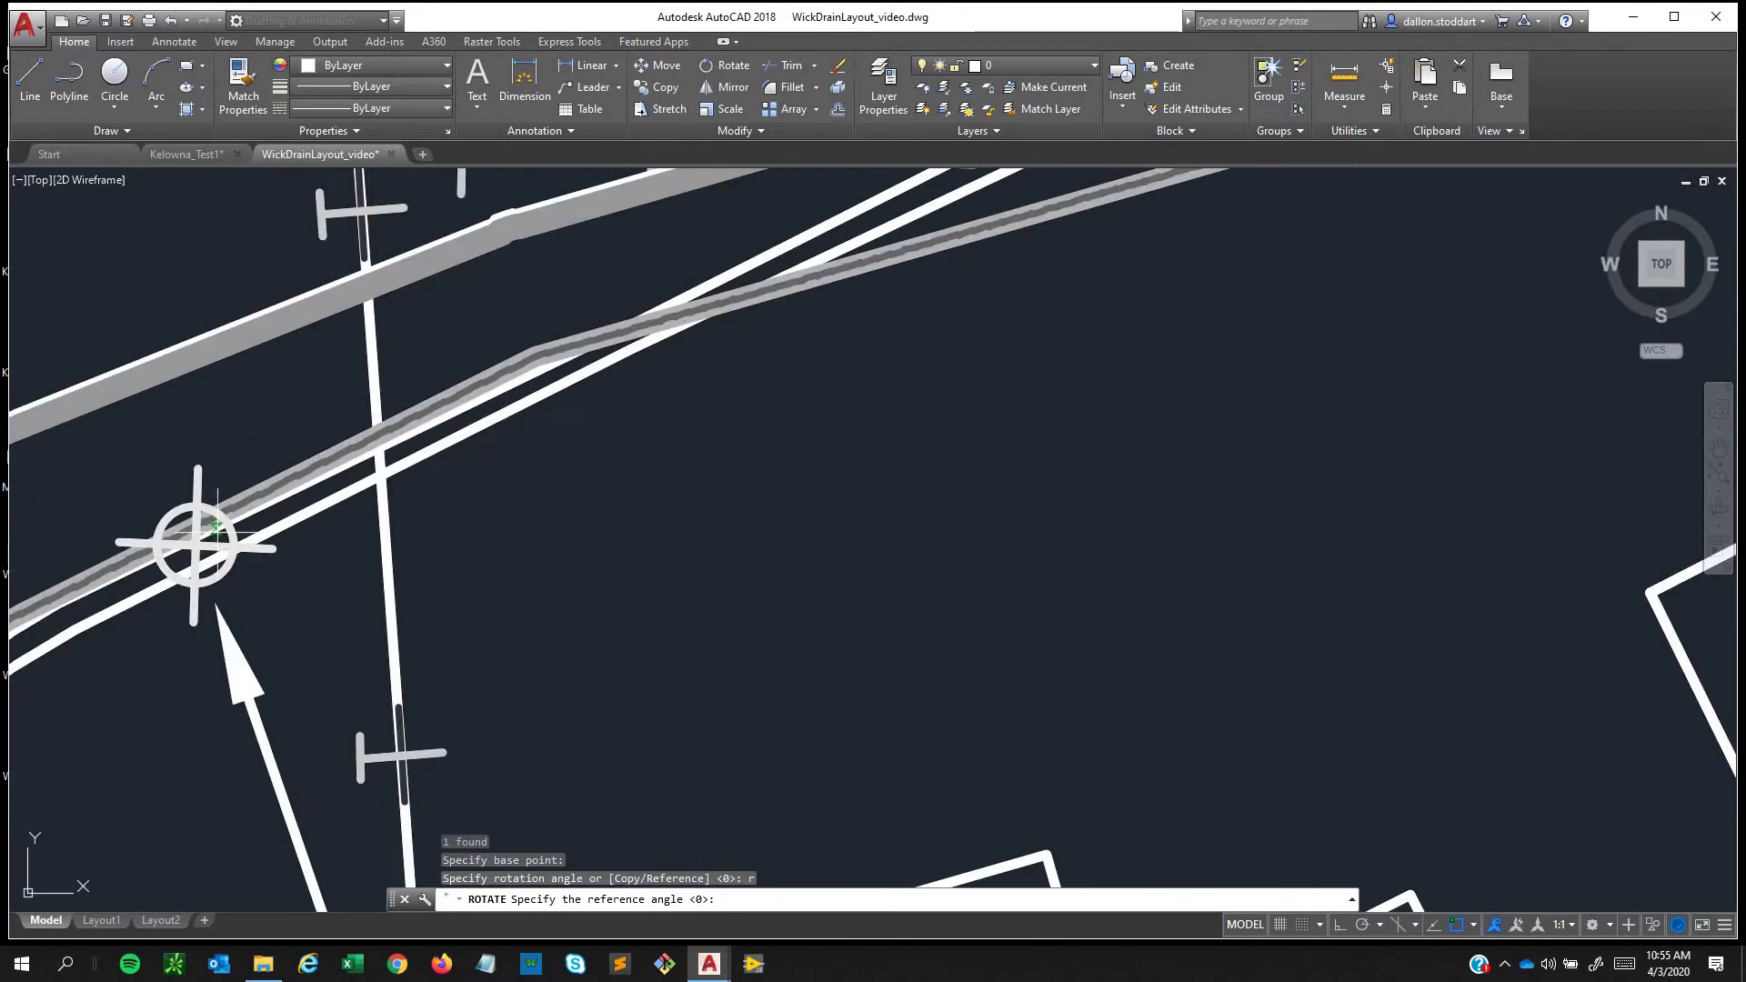
pyautogui.scroll(6, 191, 545)
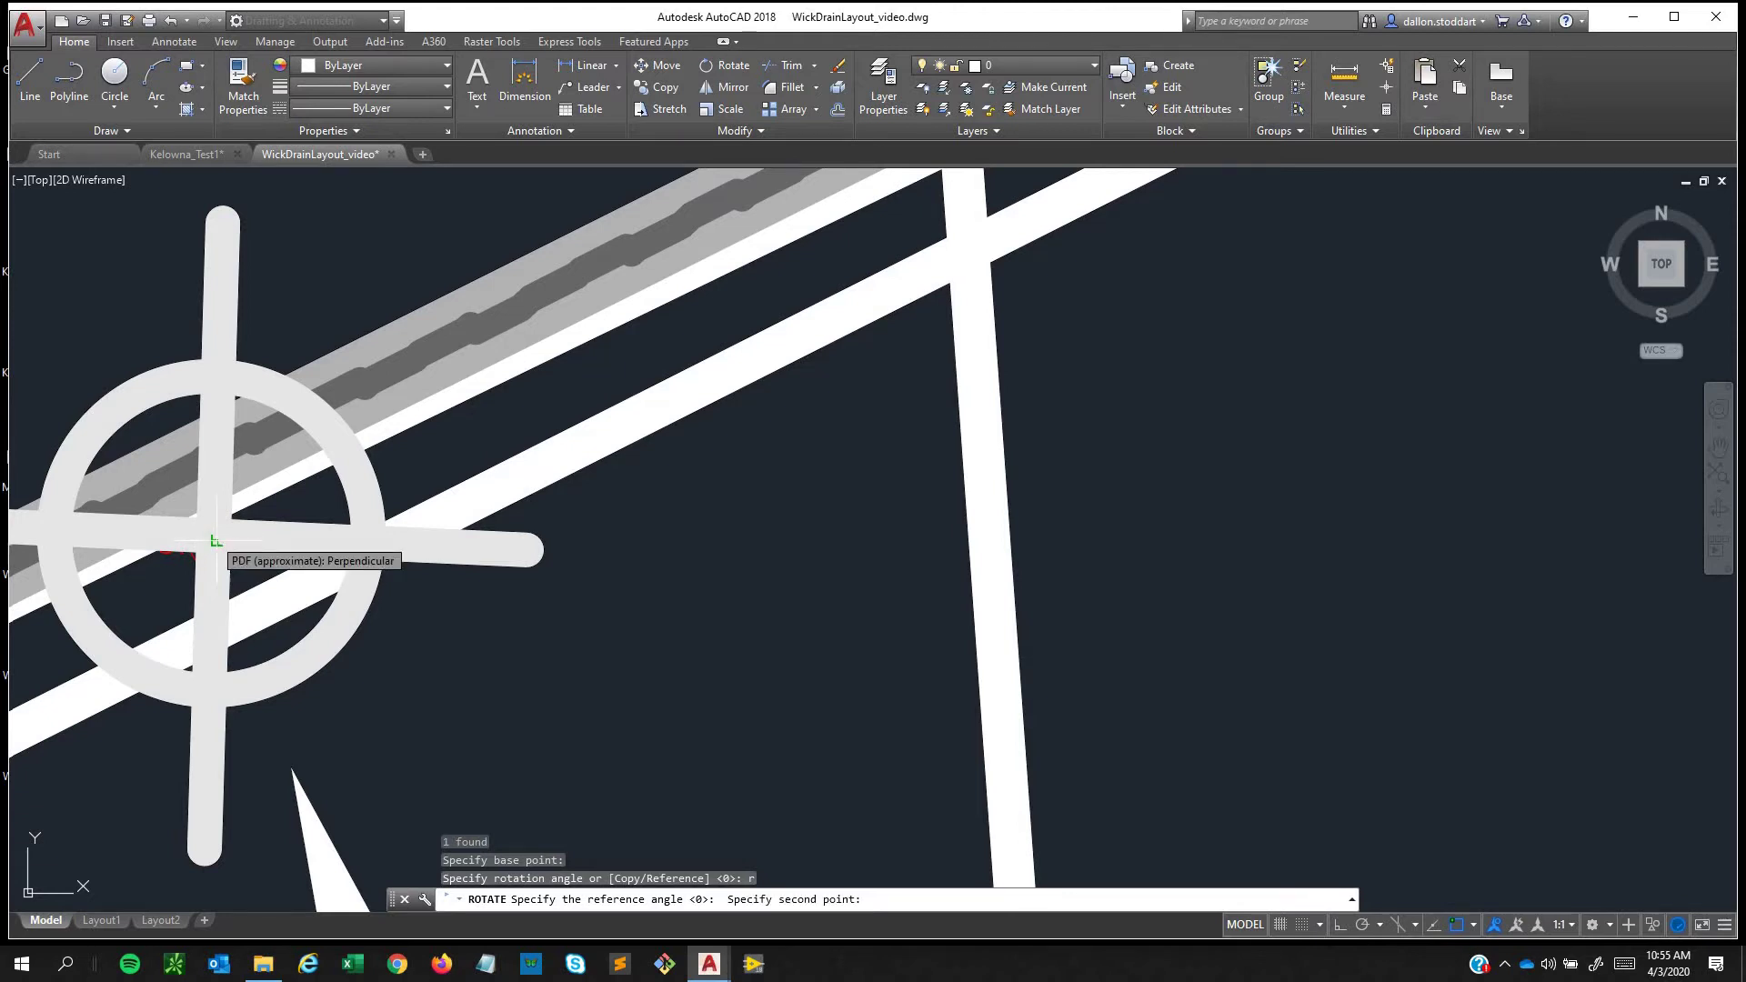
# End the rotation's reference line at the centre of the PDF's control point #100 marker.
pyautogui.scroll(-8, 655, 406)
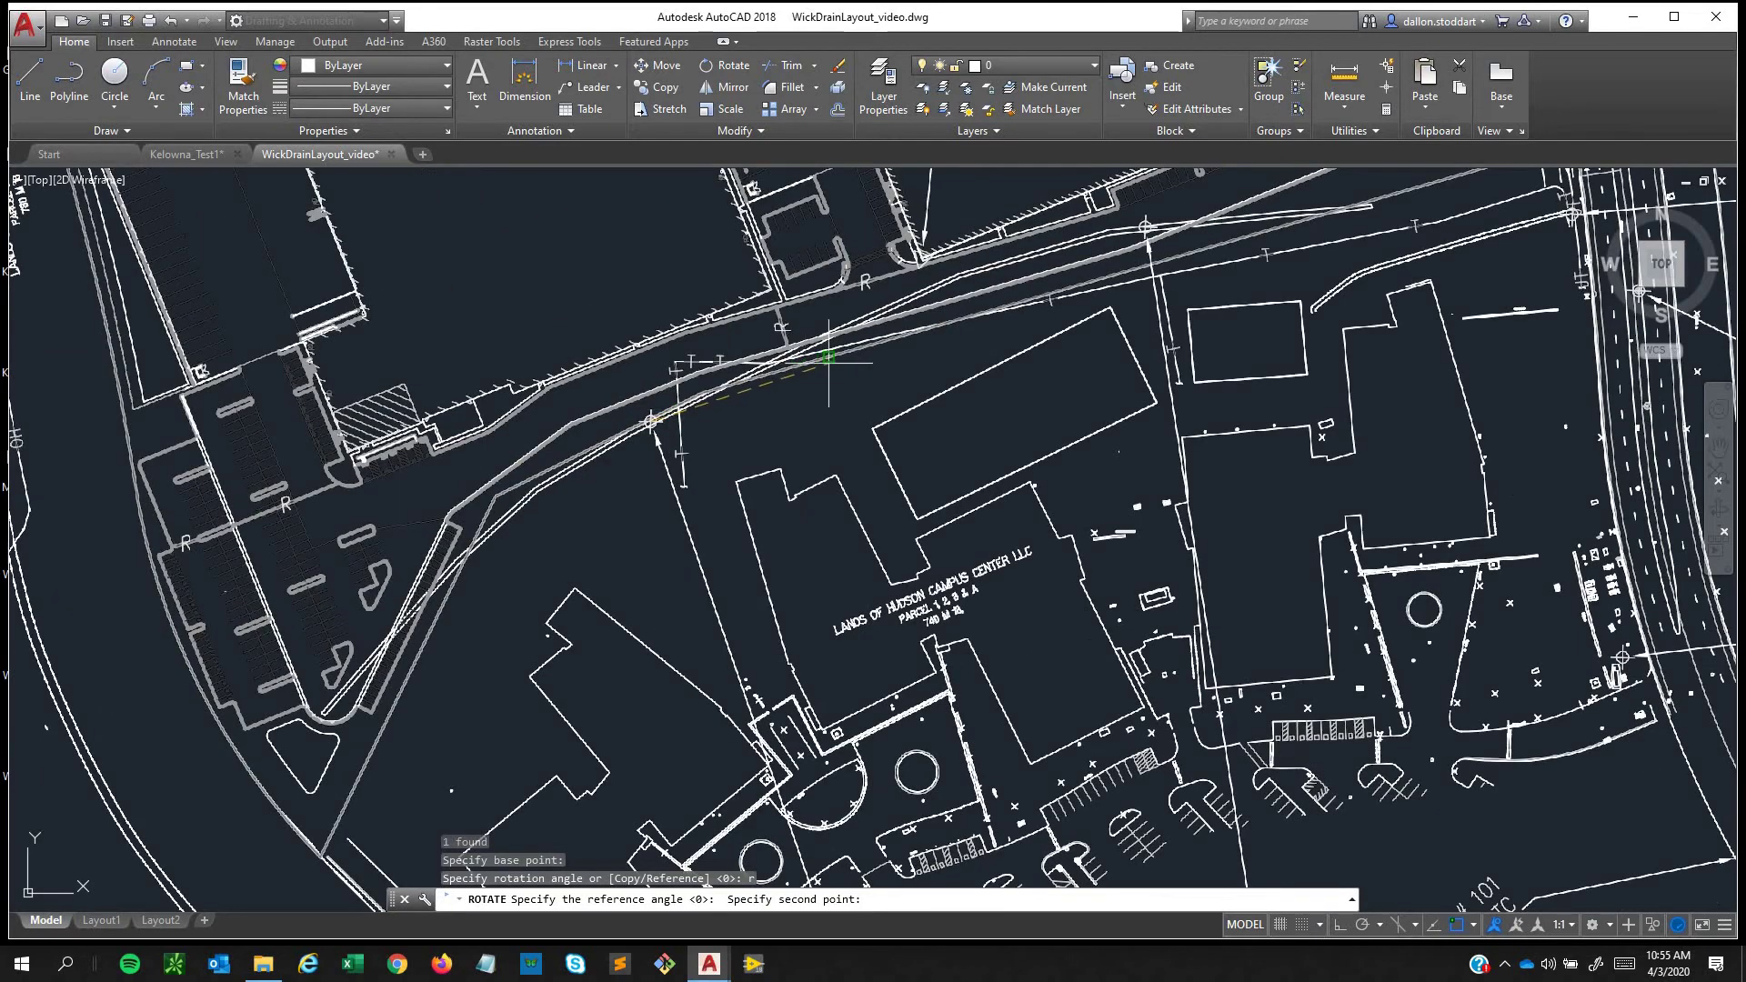
pyautogui.scroll(-3, 819, 351)
pyautogui.moveTo(831, 363); pyautogui.dragTo(634, 335, button='middle')
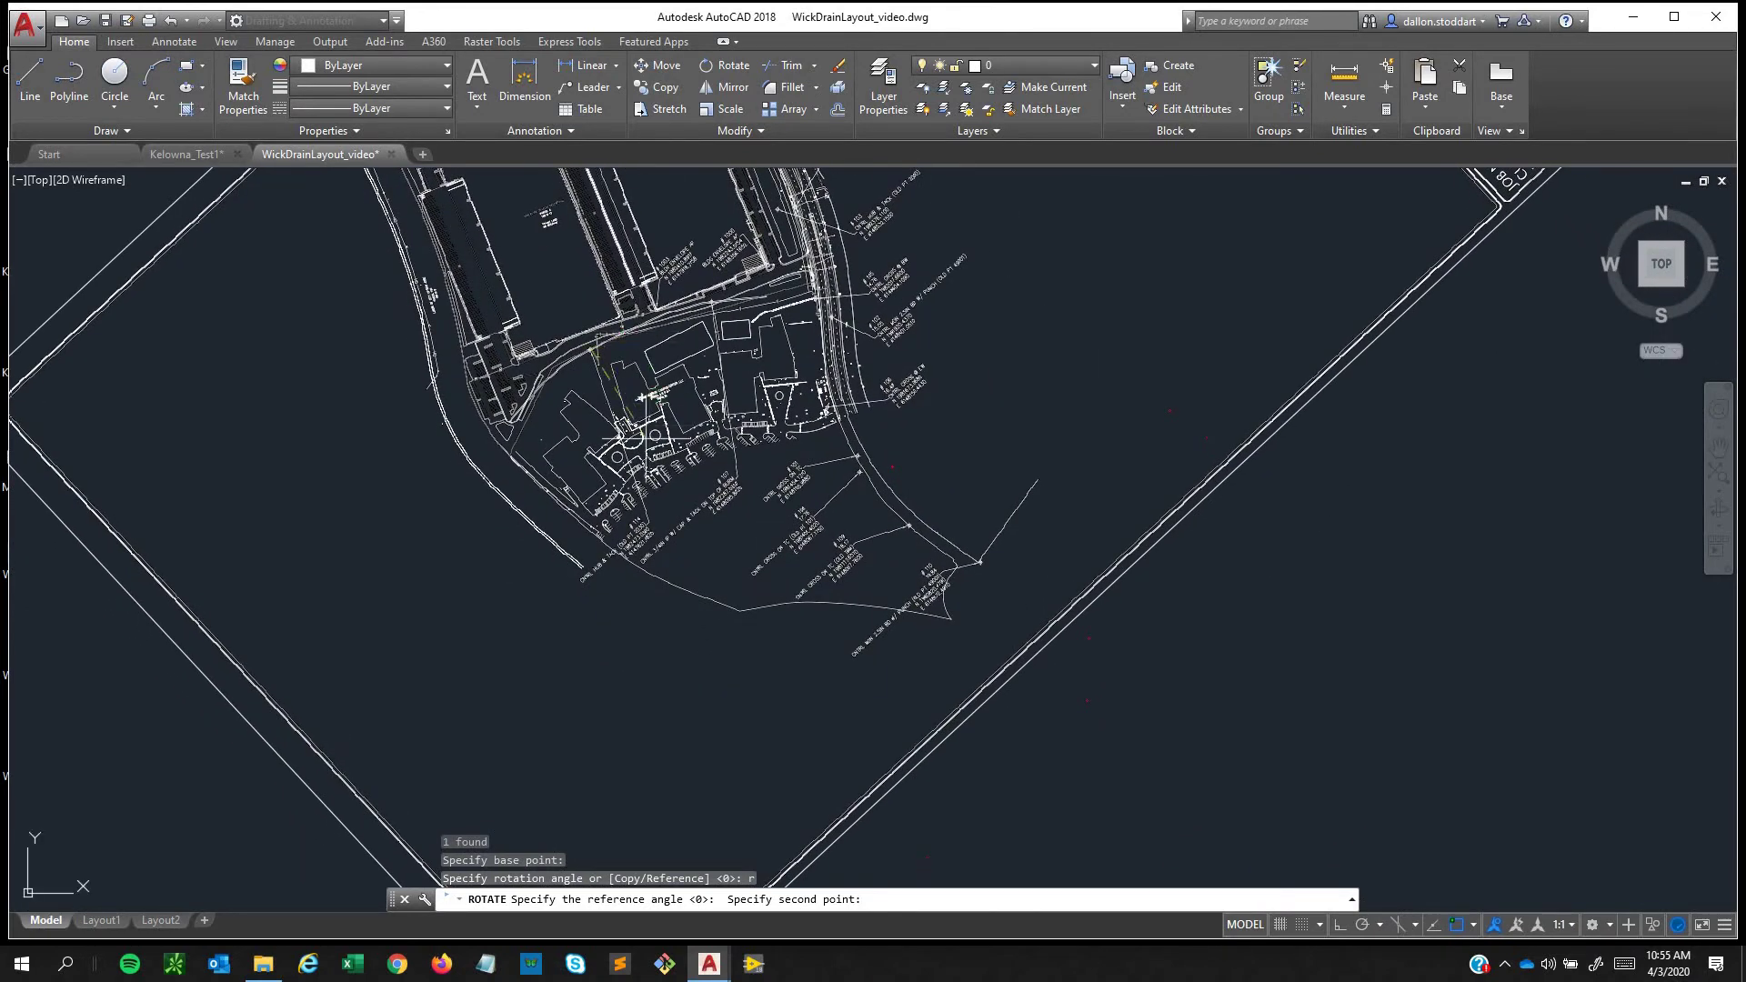
pyautogui.scroll(4, 636, 331)
pyautogui.scroll(-7, 636, 329)
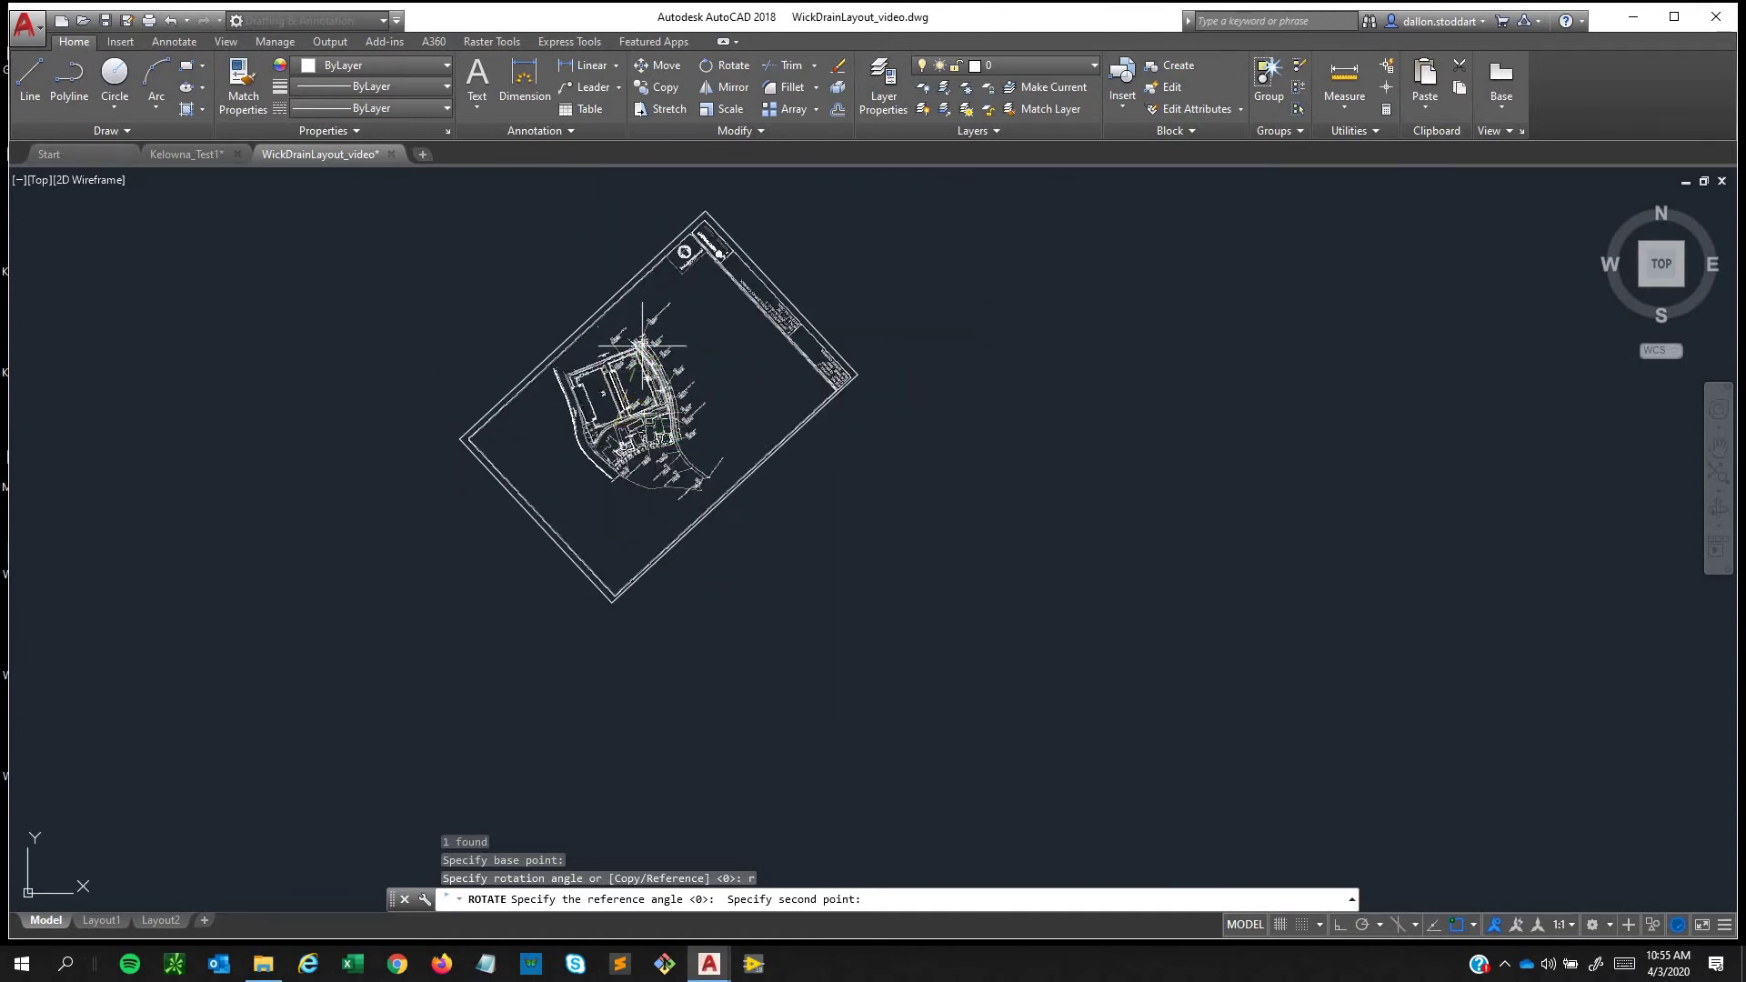
pyautogui.scroll(2, 642, 344)
pyautogui.moveTo(799, 304)
pyautogui.mouseDown(button='middle')
pyautogui.moveTo(718, 363)
pyautogui.moveTo(678, 356)
pyautogui.mouseUp(button='middle')
pyautogui.scroll(10, 690, 496)
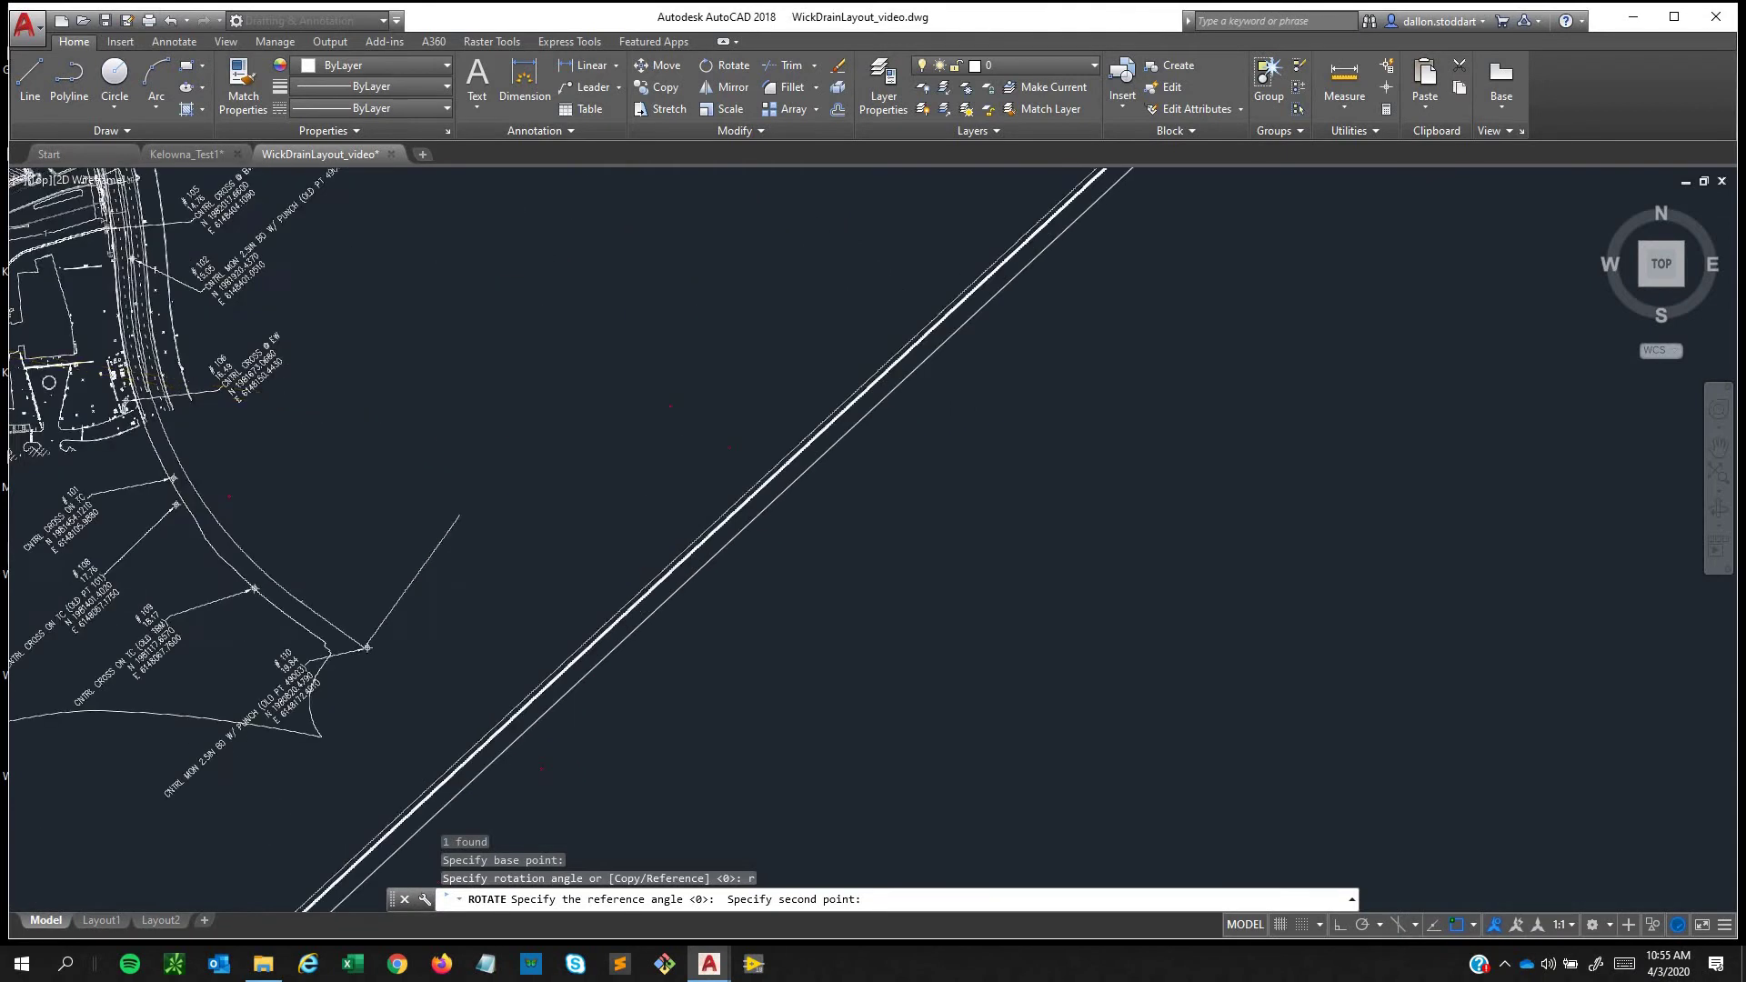
pyautogui.scroll(-8, 886, 400)
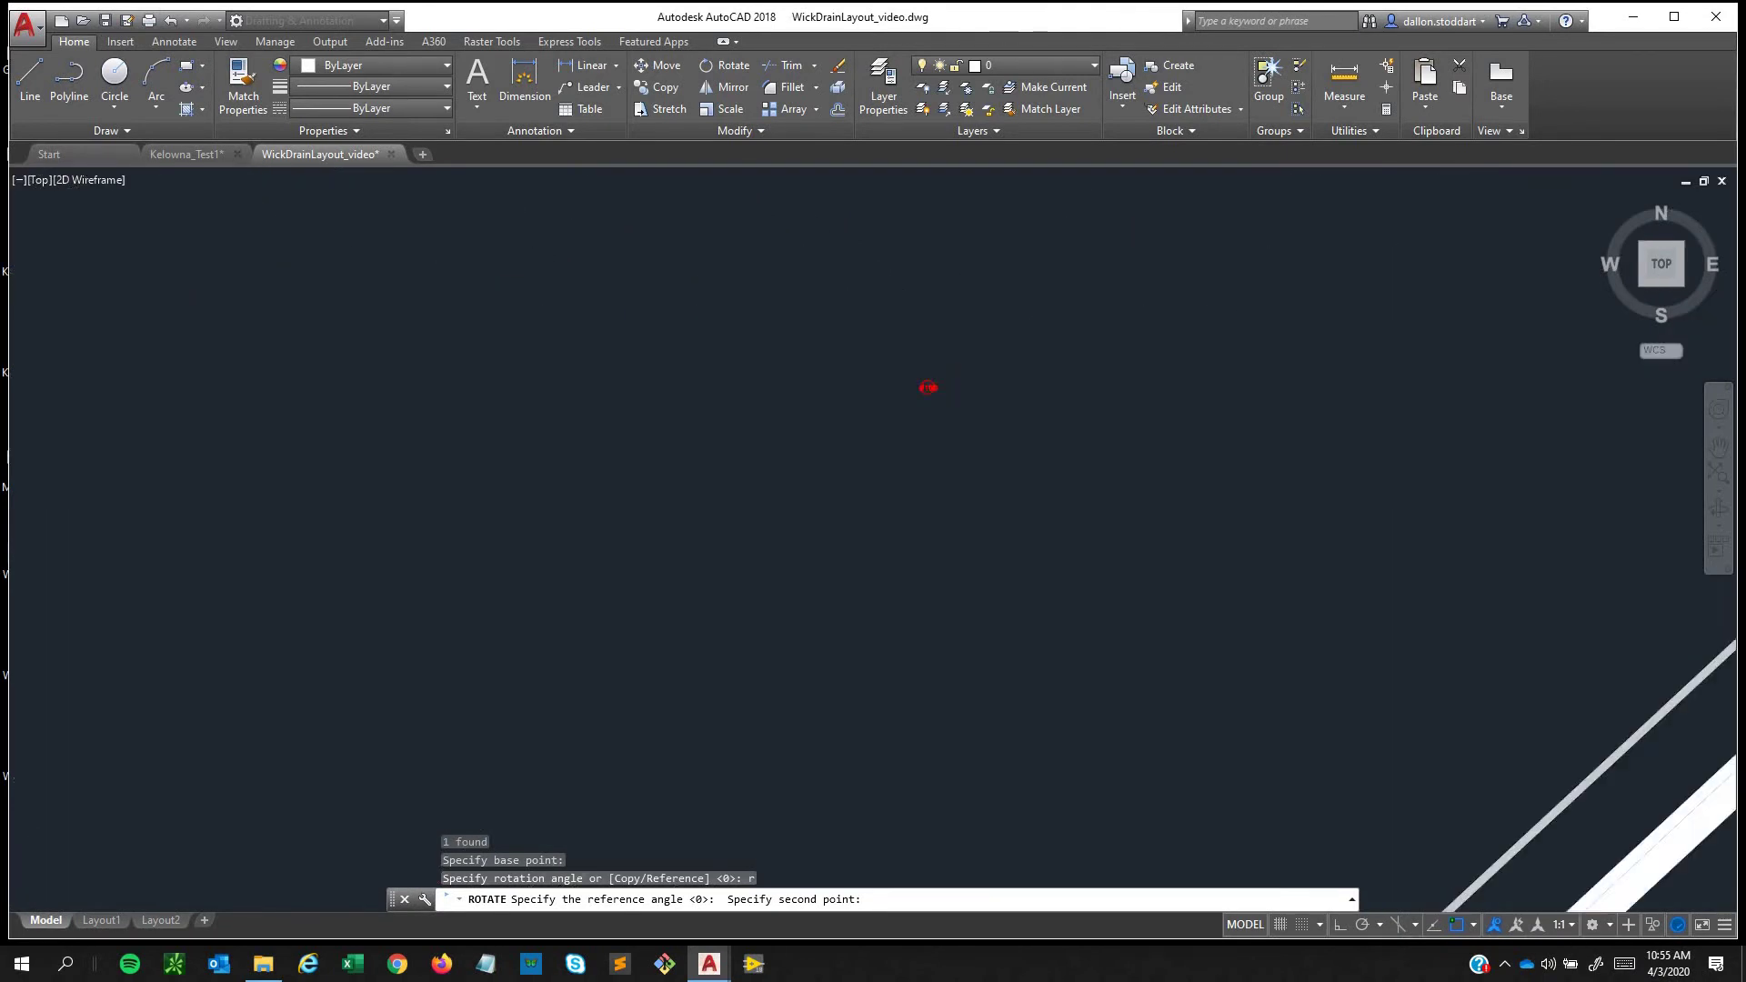
pyautogui.scroll(6, 463, 431)
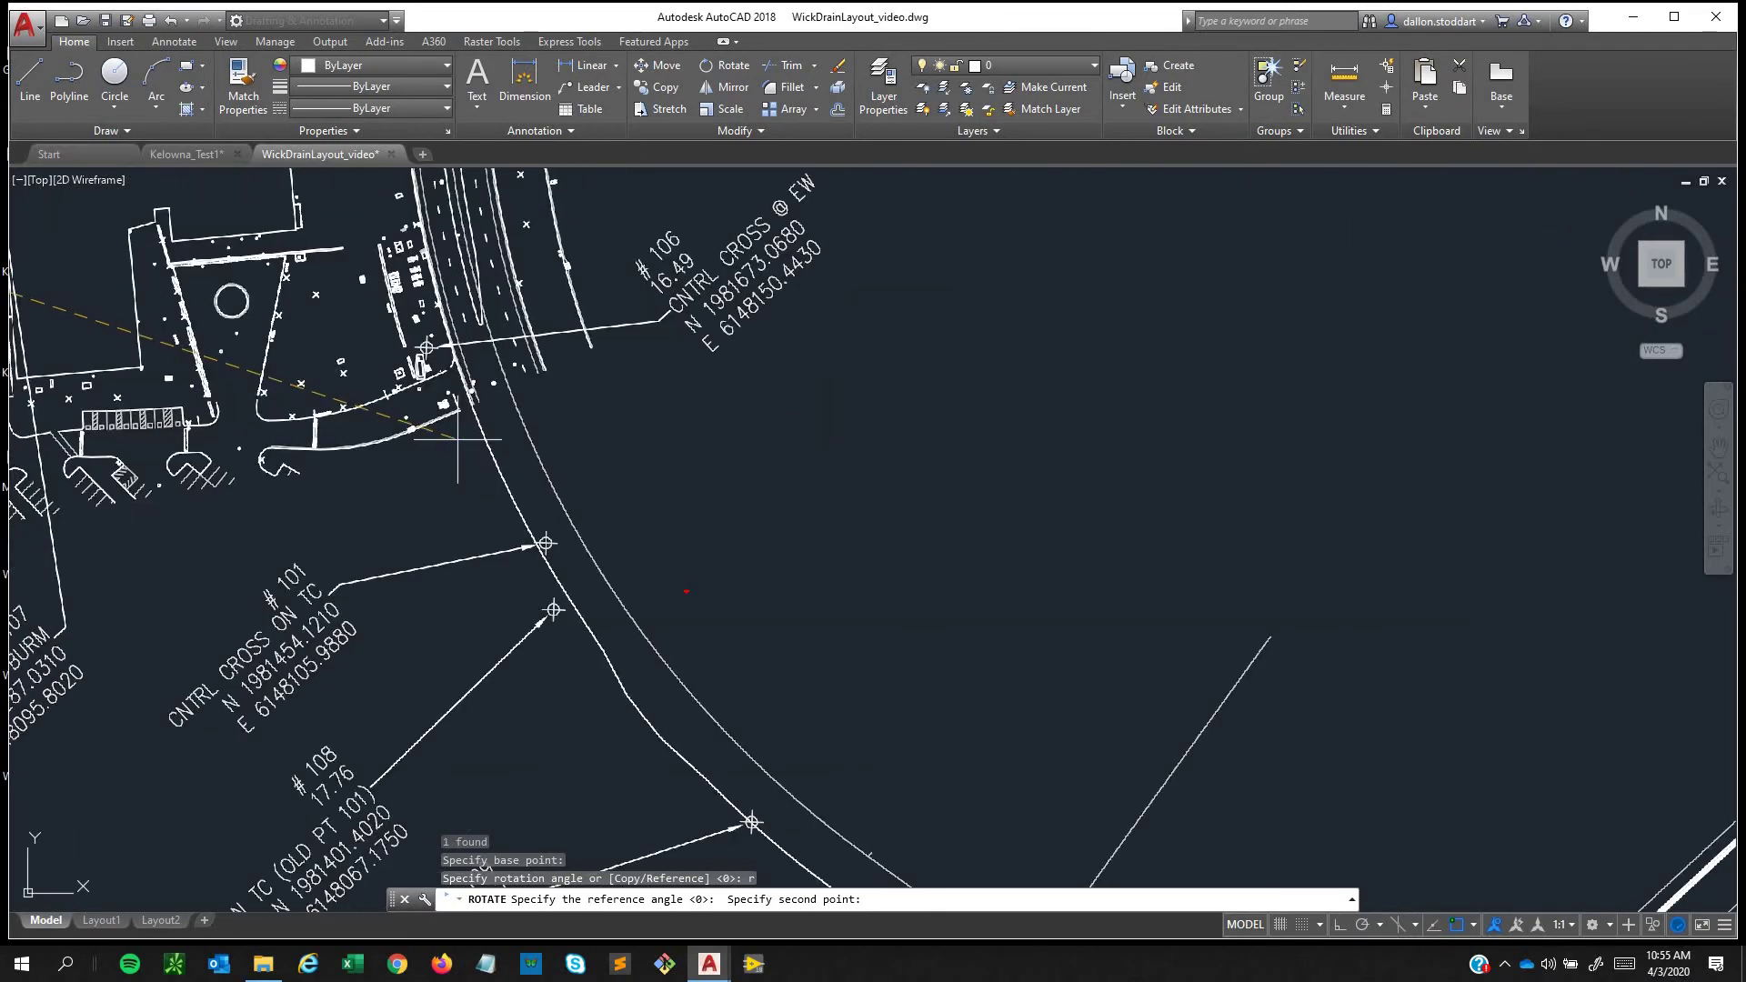
pyautogui.moveTo(462, 432); pyautogui.dragTo(510, 269, button='middle')
pyautogui.moveTo(324, 459)
pyautogui.mouseDown(button='middle')
pyautogui.moveTo(418, 301)
pyautogui.moveTo(1001, 425)
pyautogui.moveTo(1016, 447)
pyautogui.moveTo(968, 666)
pyautogui.mouseUp(button='middle')
pyautogui.moveTo(909, 346); pyautogui.dragTo(406, 663, button='middle')
pyautogui.moveTo(636, 335); pyautogui.dragTo(642, 787, button='middle')
pyautogui.moveTo(455, 346)
pyautogui.mouseDown(button='middle')
pyautogui.moveTo(527, 468)
pyautogui.moveTo(639, 758)
pyautogui.mouseUp(button='middle')
pyautogui.moveTo(620, 562); pyautogui.dragTo(585, 385, button='middle')
pyautogui.scroll(5, 646, 561)
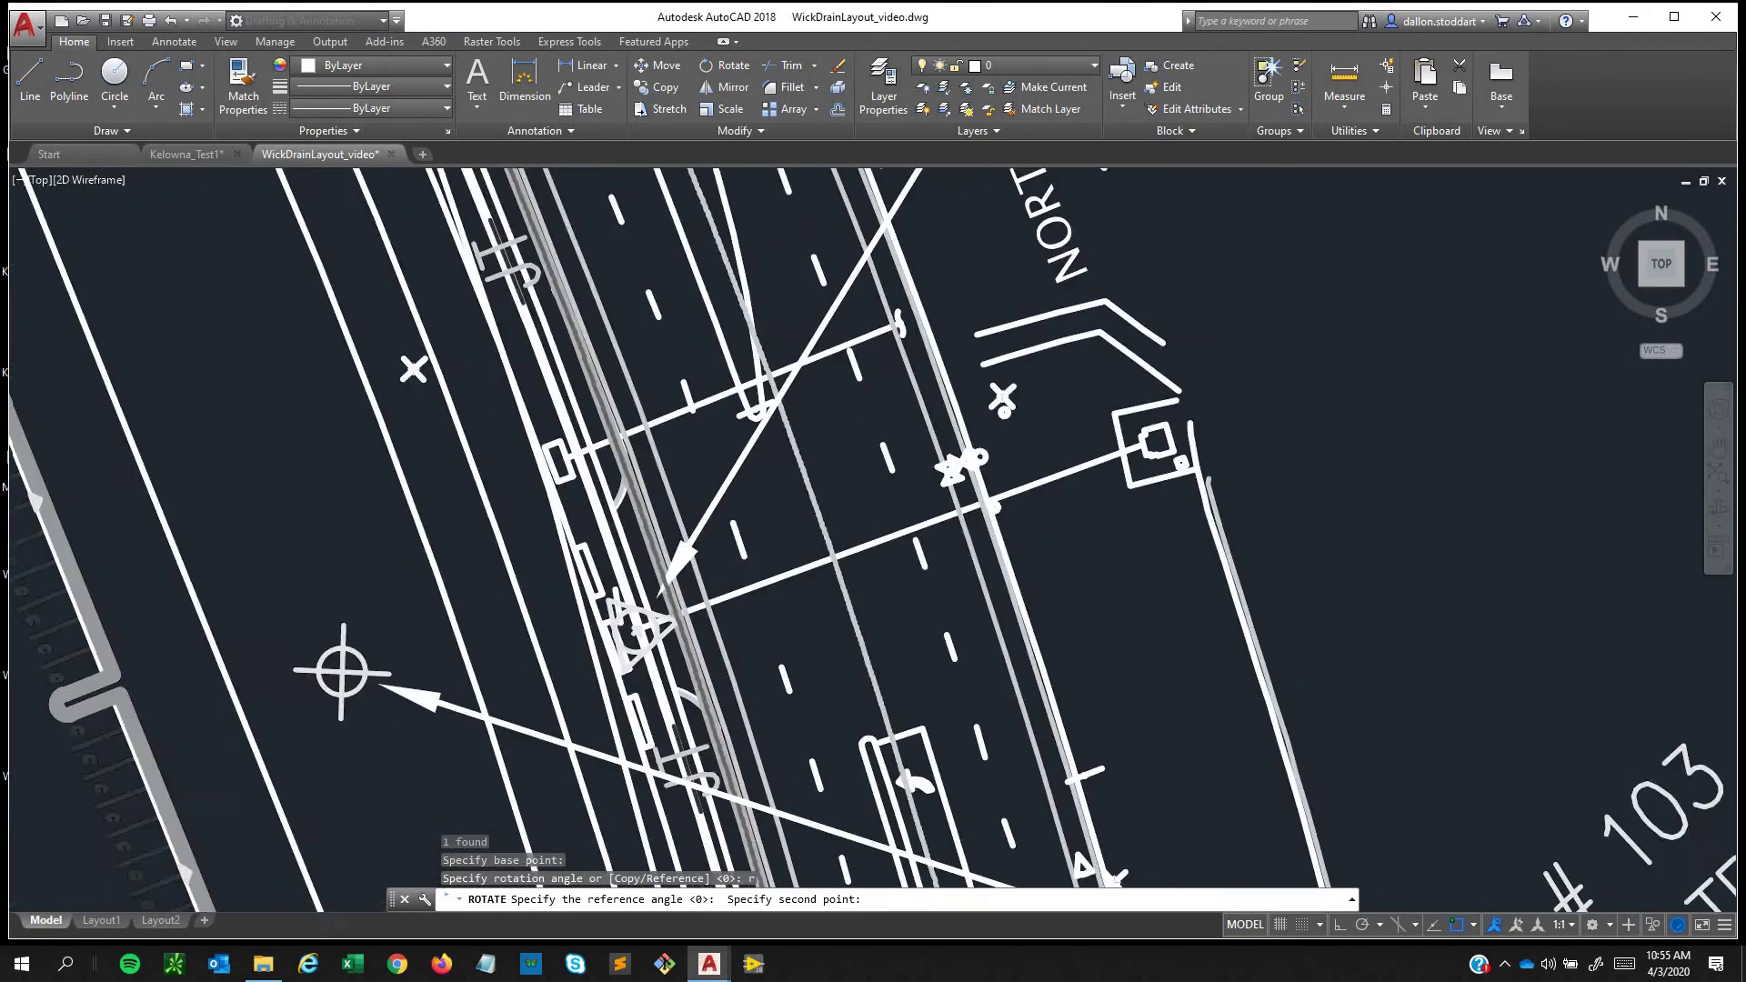
pyautogui.scroll(8, 646, 561)
pyautogui.scroll(2, 648, 533)
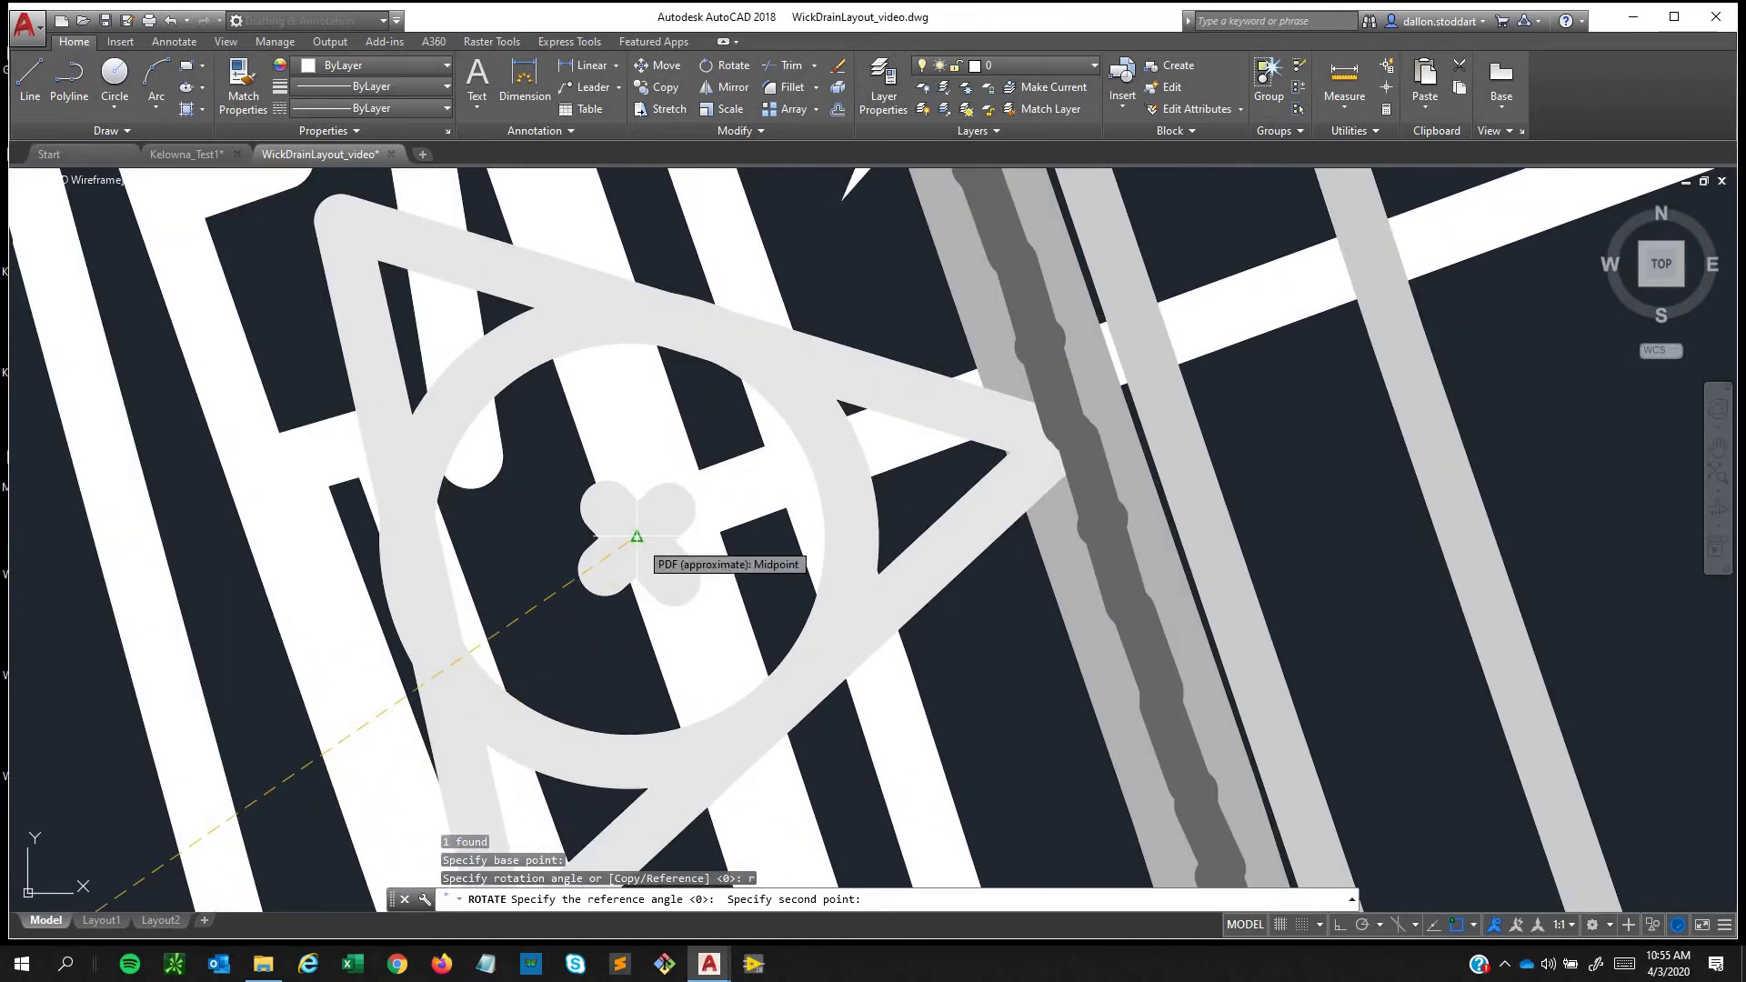
pyautogui.click(637, 537)
# Set the new rotation angle of the PDF underlay by picking the centre of the imported CP #100 block.
pyautogui.scroll(-20, 640, 537)
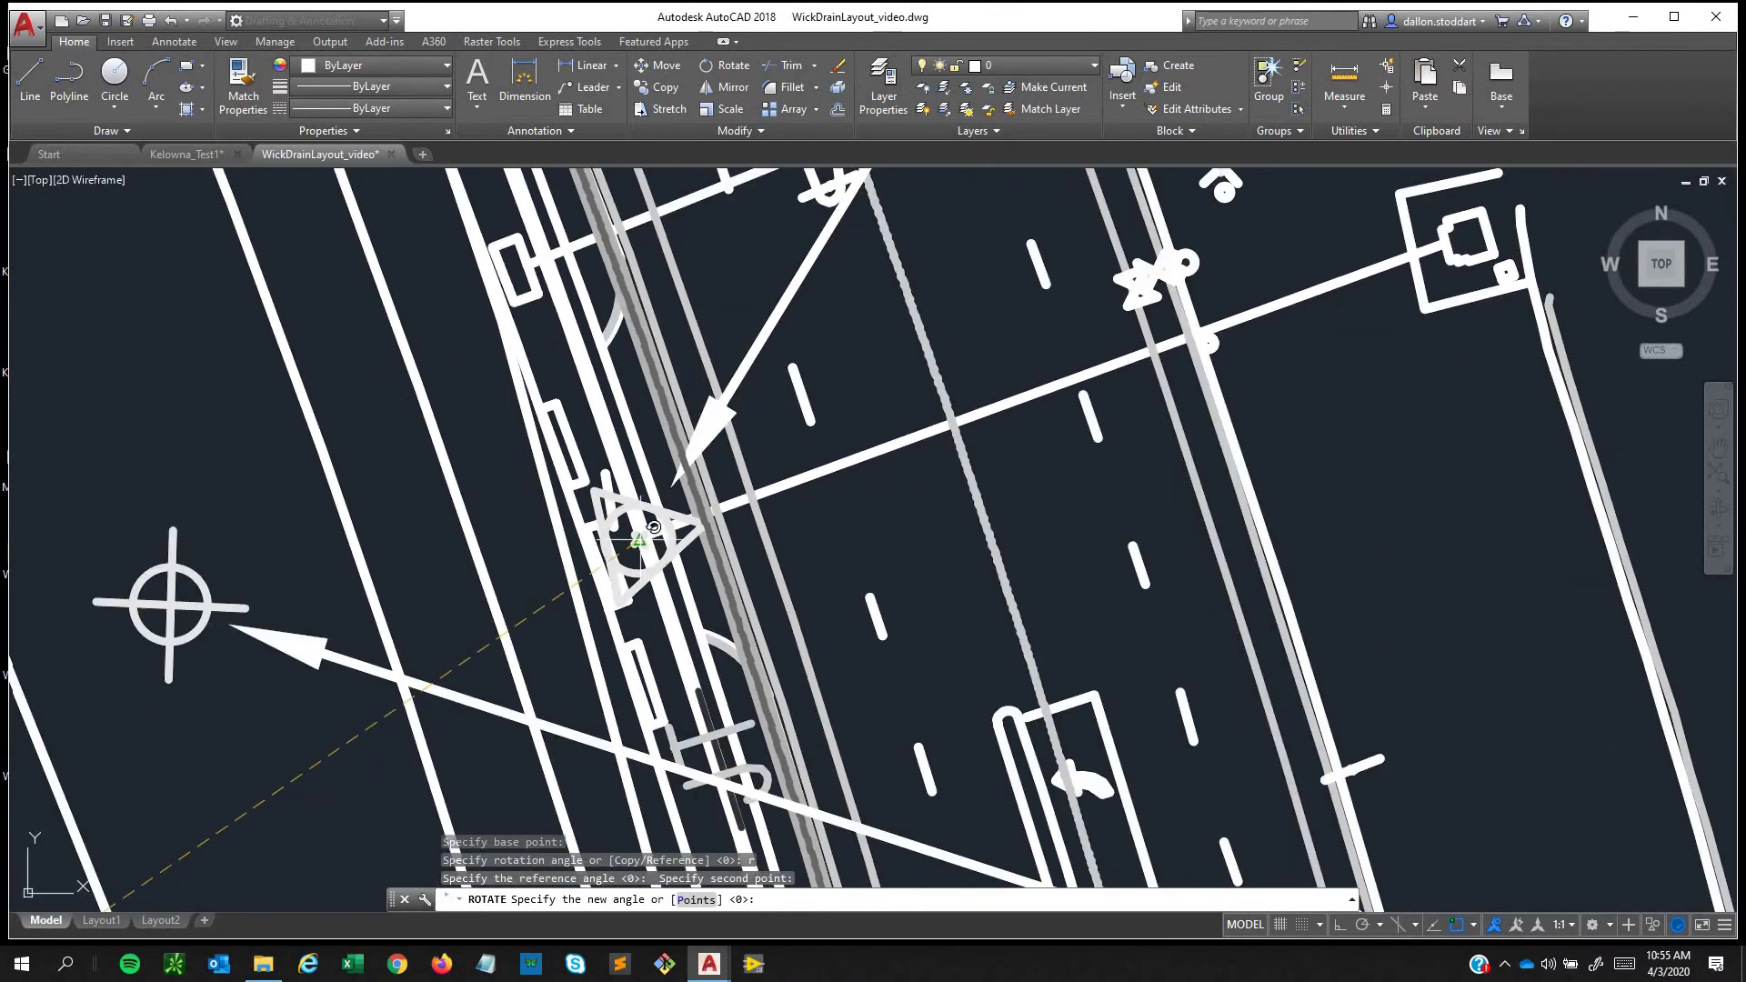
pyautogui.moveTo(943, 665)
pyautogui.mouseDown(button='middle')
pyautogui.moveTo(714, 551)
pyautogui.moveTo(605, 473)
pyautogui.mouseUp(button='middle')
pyautogui.scroll(-7, 604, 472)
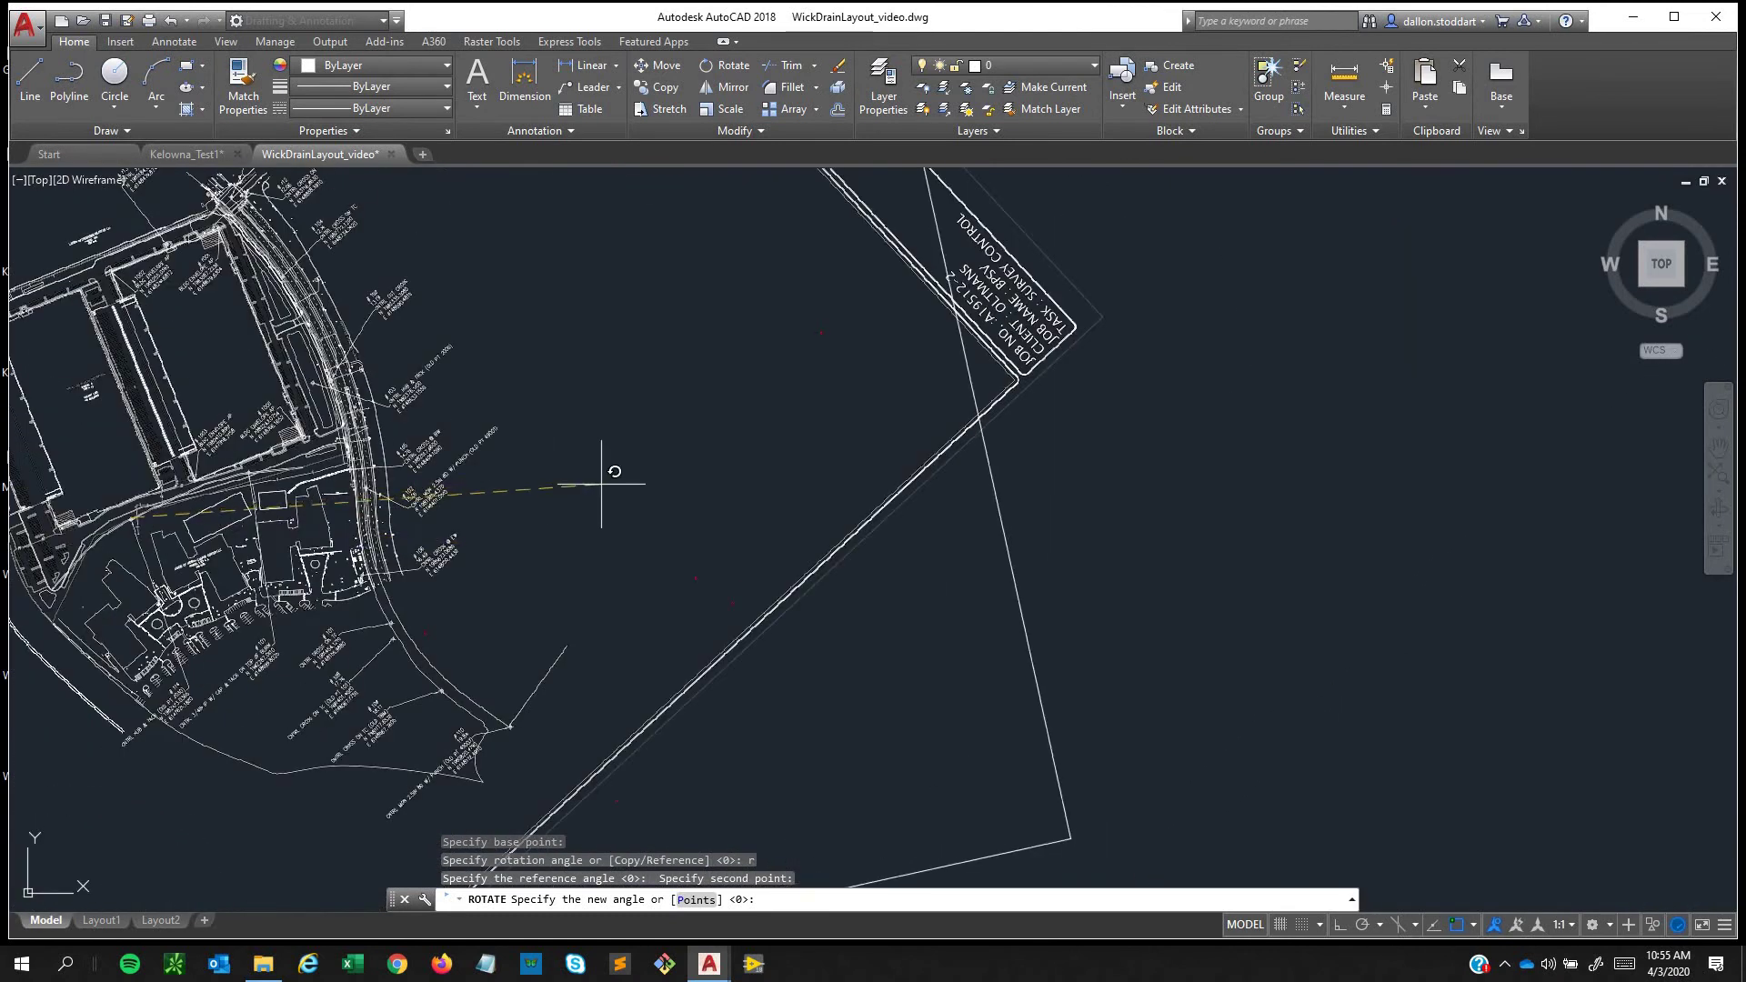
pyautogui.scroll(14, 668, 591)
pyautogui.moveTo(587, 642); pyautogui.dragTo(579, 524, button='middle')
pyautogui.scroll(4, 509, 532)
pyautogui.scroll(10, 479, 501)
pyautogui.moveTo(1209, 732); pyautogui.dragTo(680, 261, button='middle')
pyautogui.scroll(-3, 691, 273)
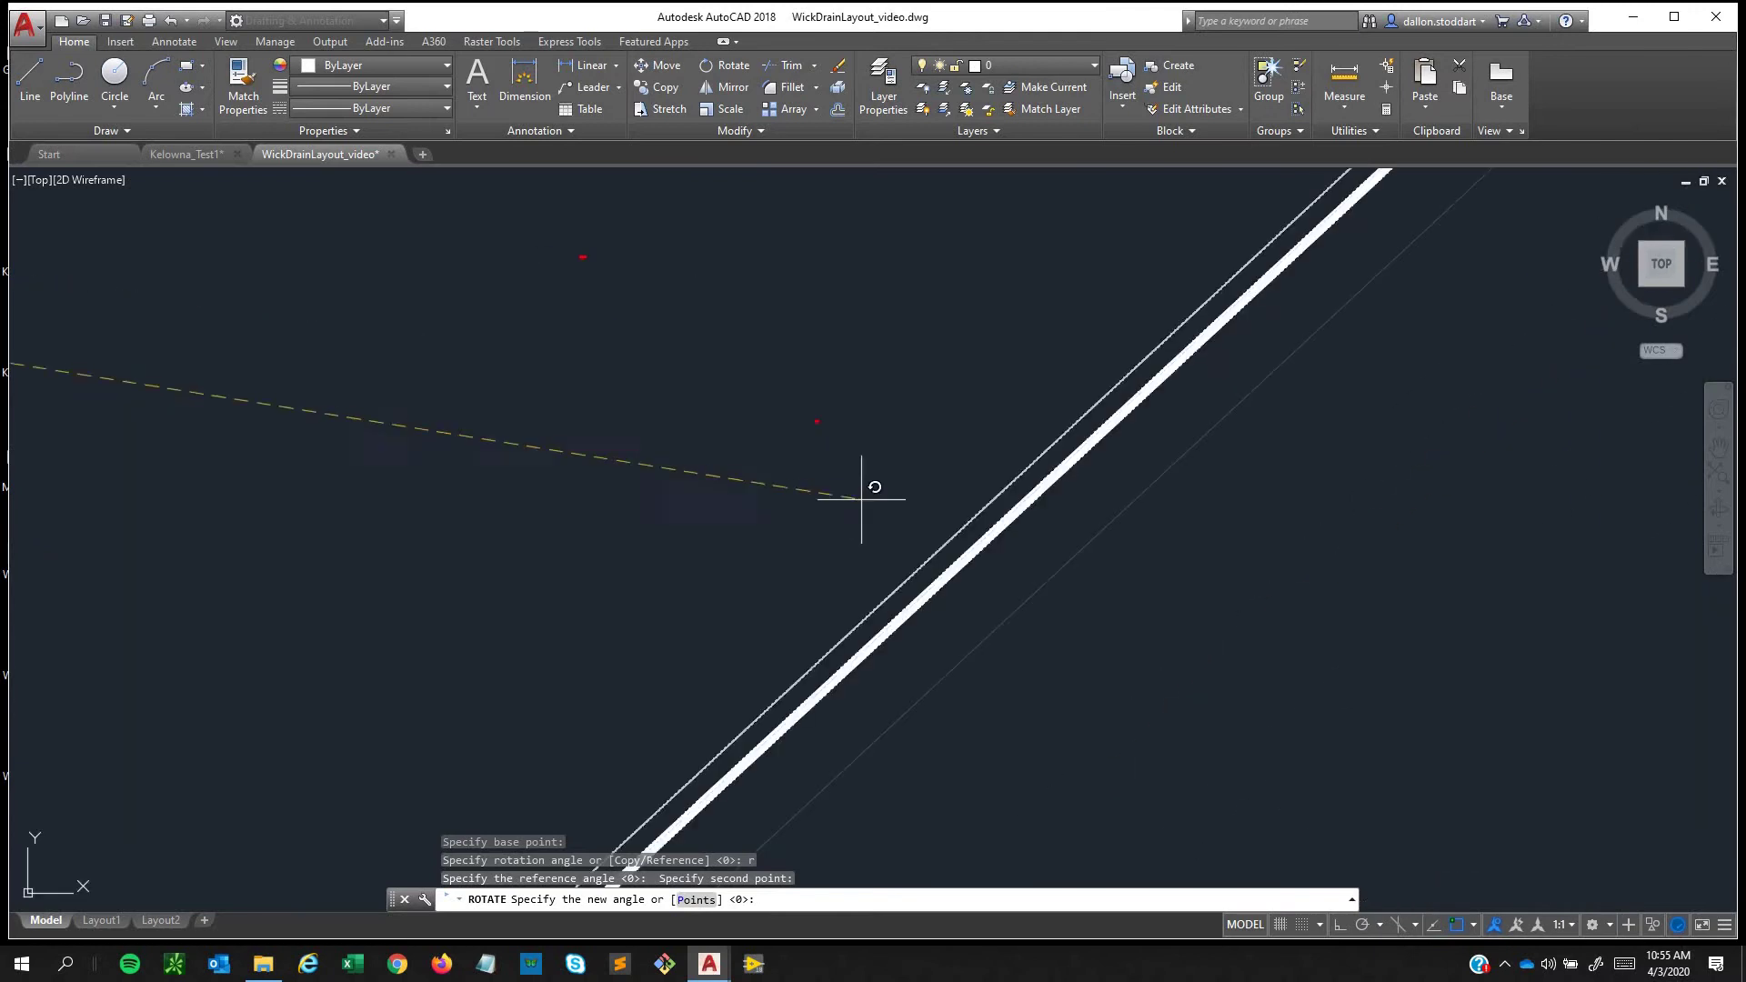
pyautogui.scroll(16, 800, 400)
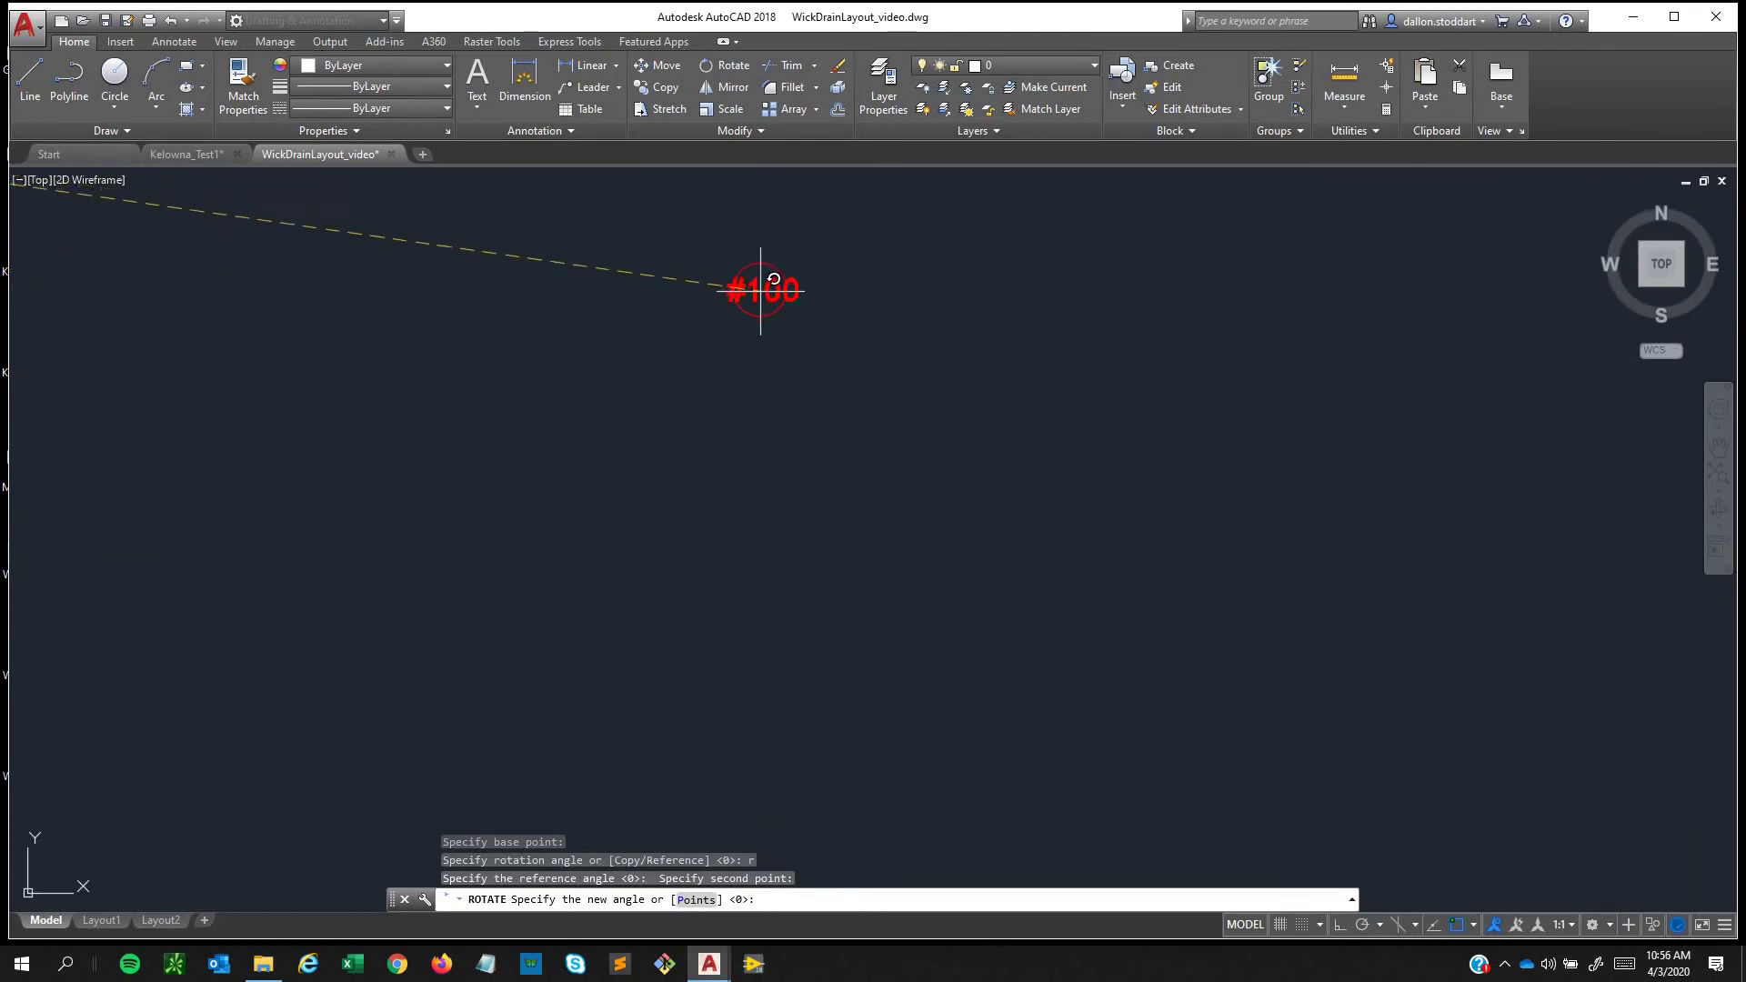
pyautogui.click(761, 285)
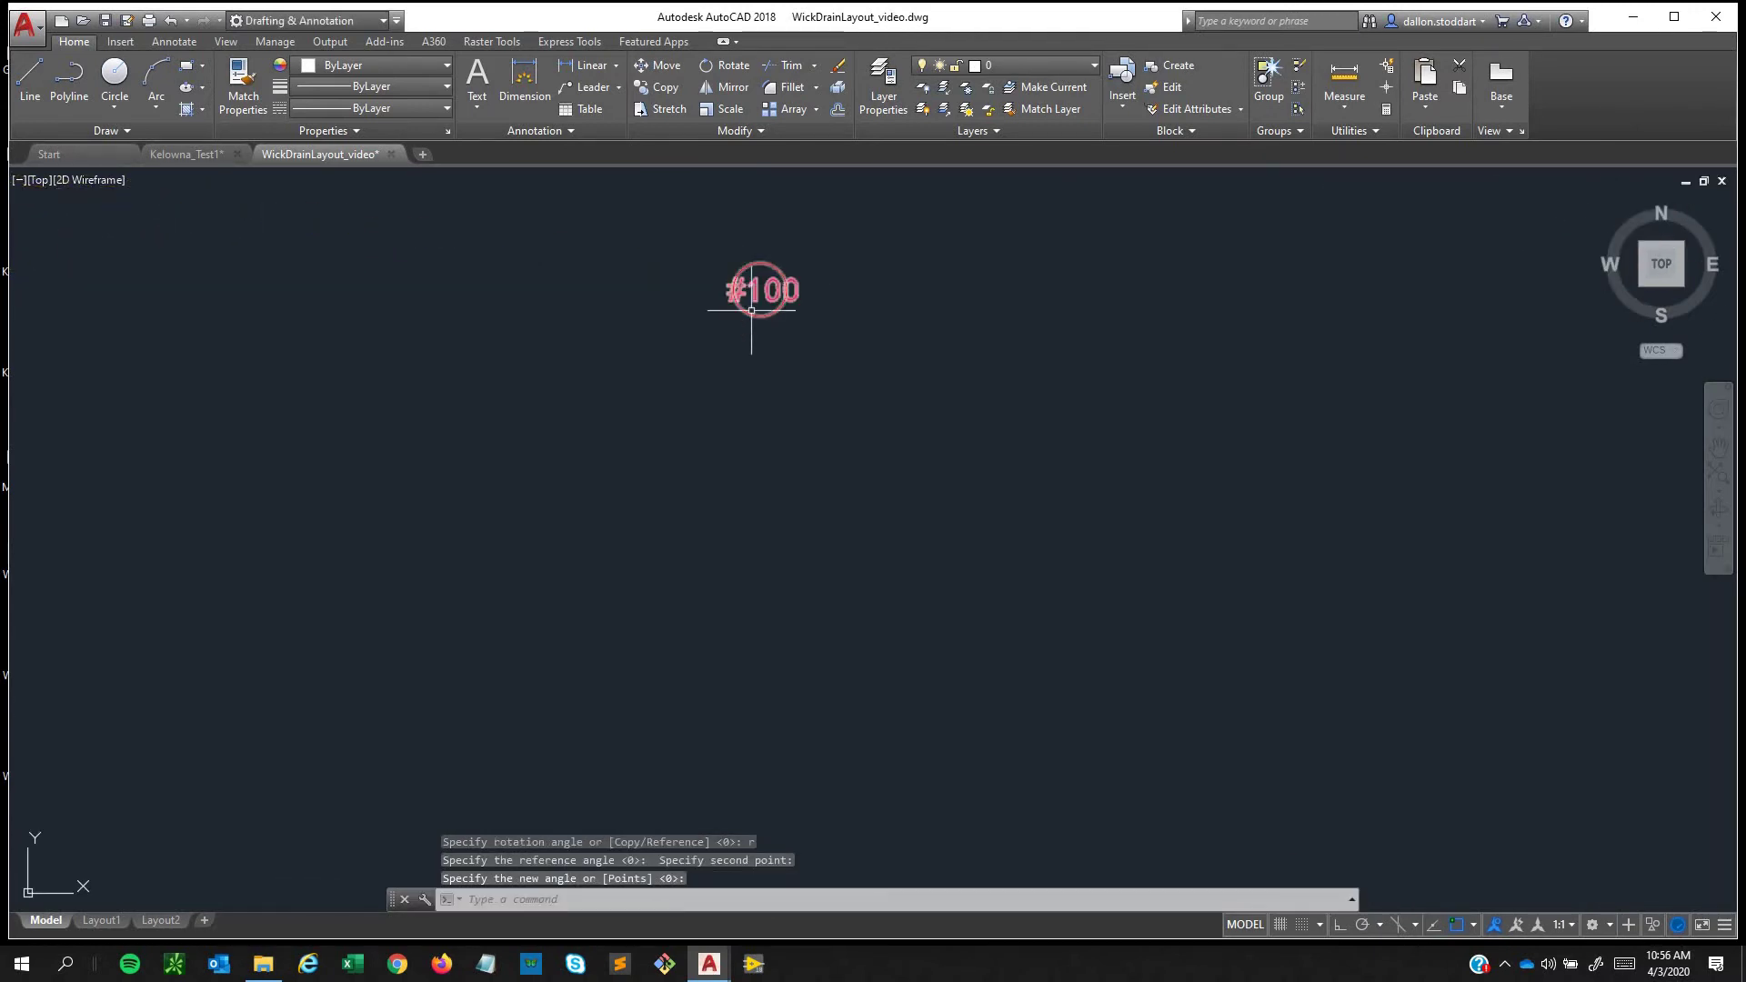
pyautogui.scroll(-8, 566, 424)
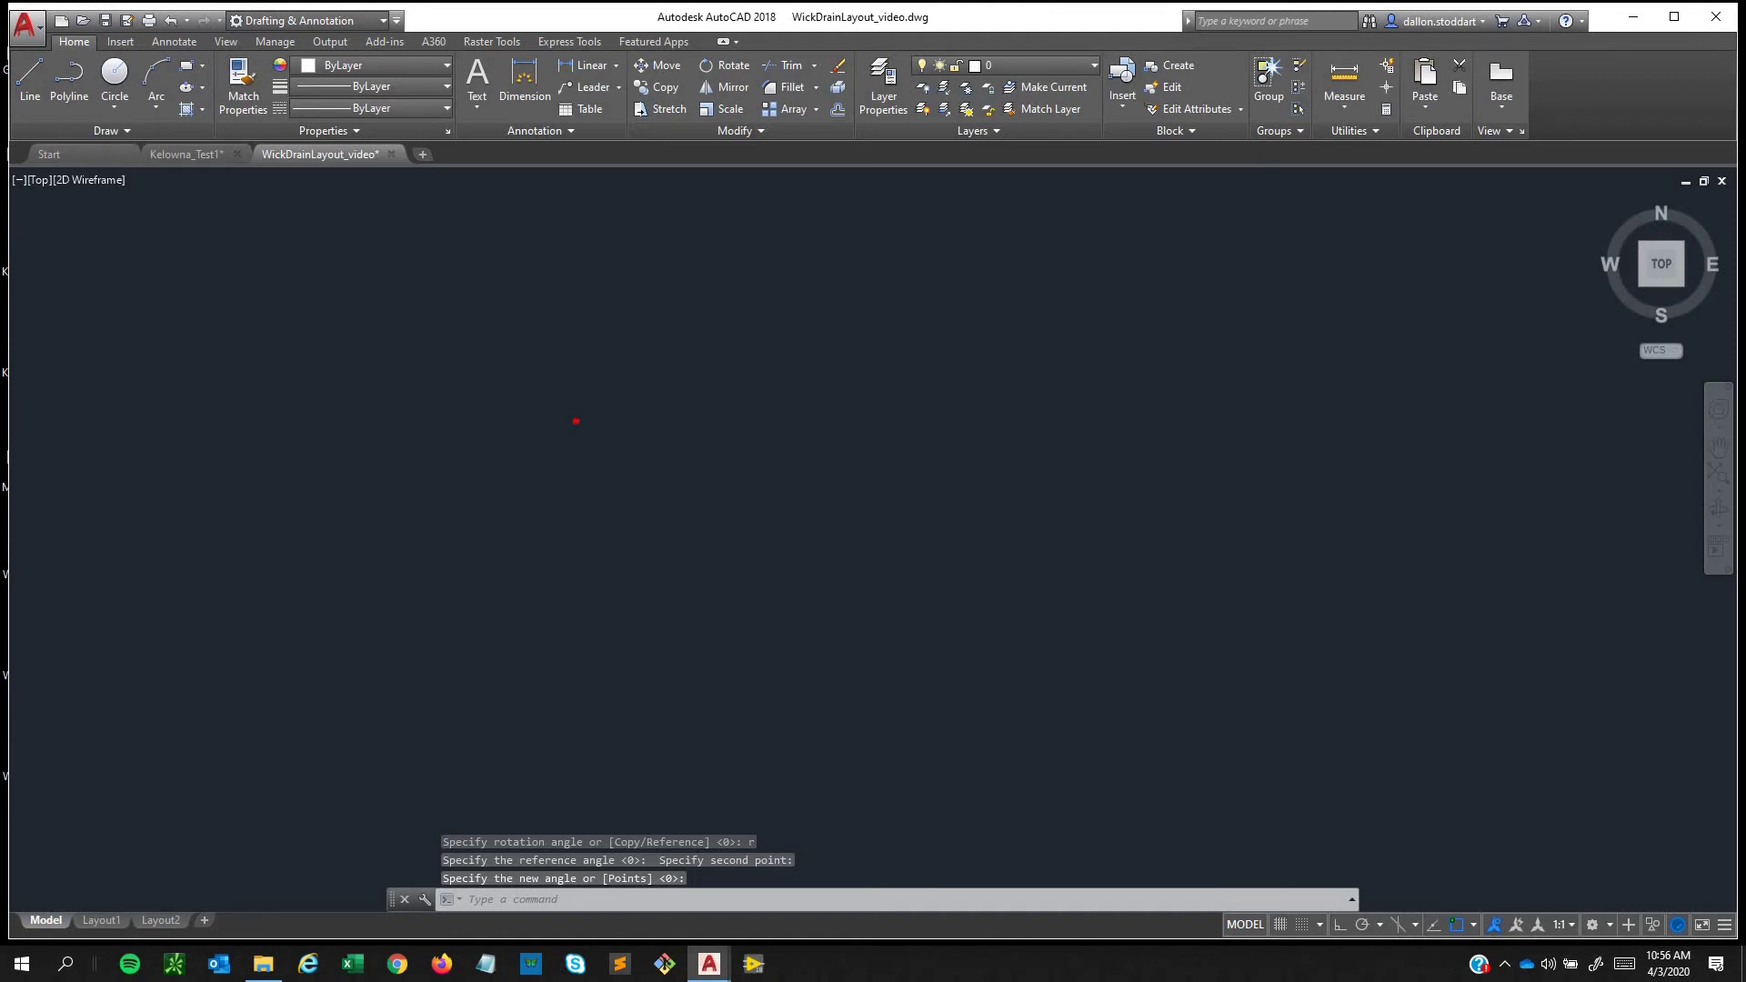
pyautogui.press('Escape')
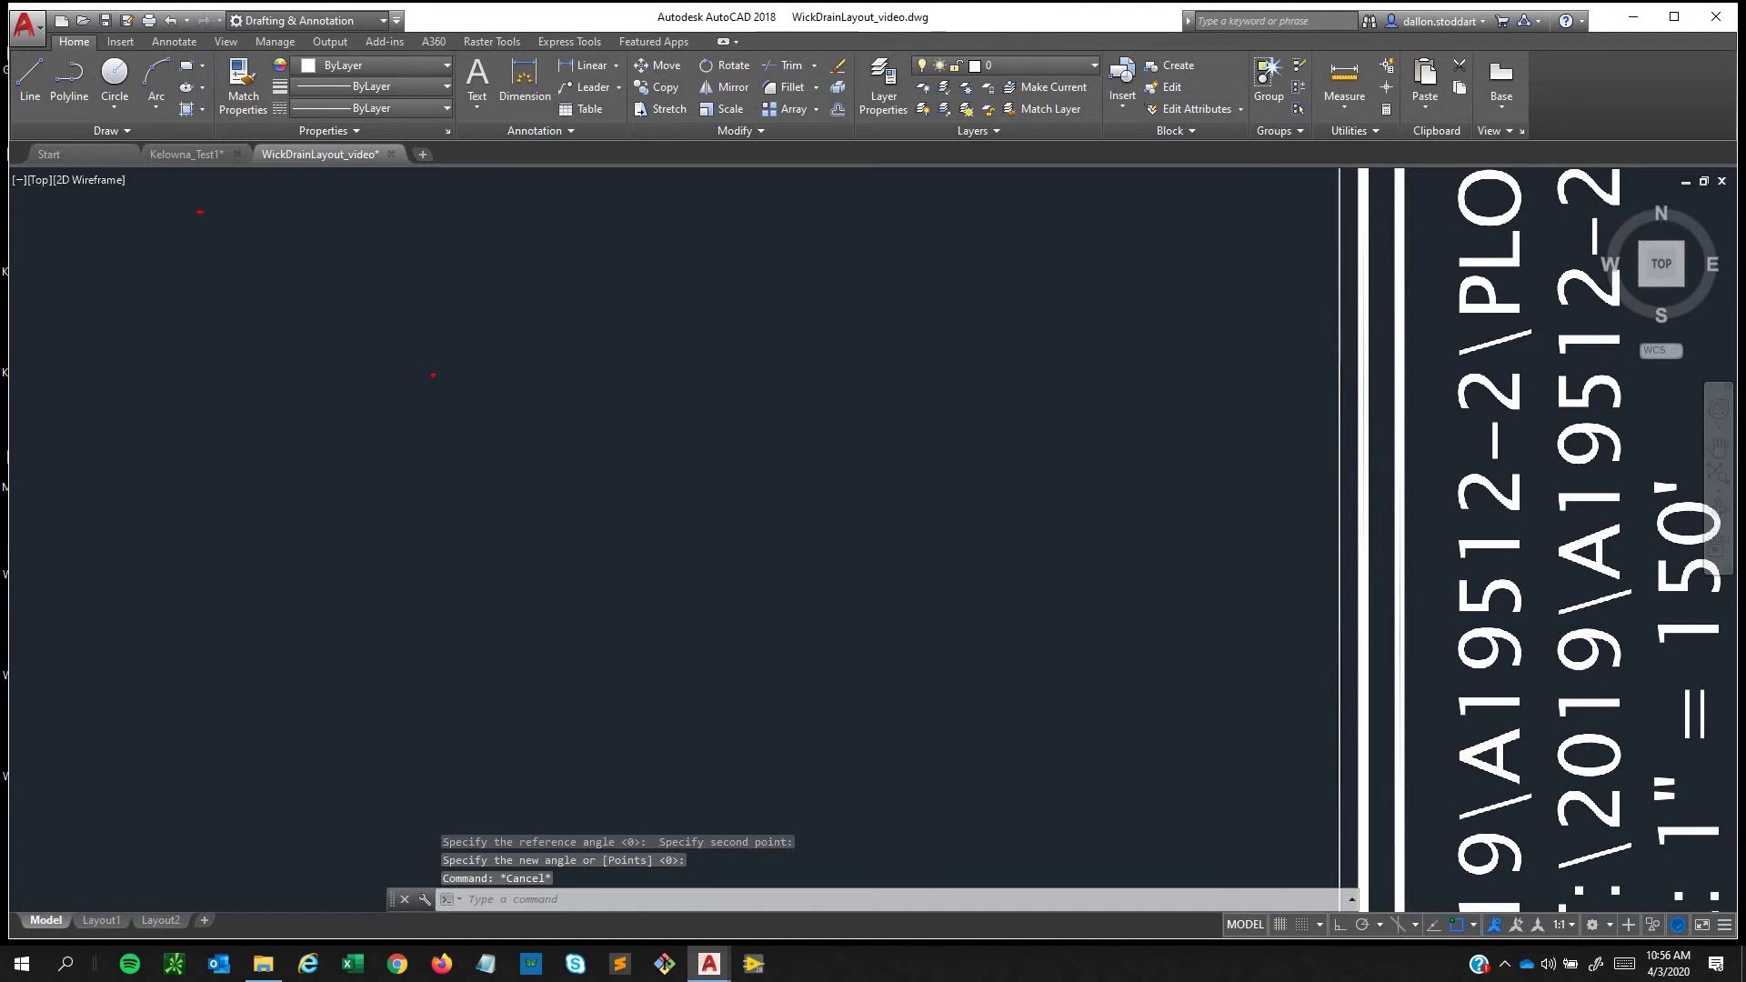
pyautogui.press('Escape')
pyautogui.scroll(-2, 864, 319)
pyautogui.click(150, 268)
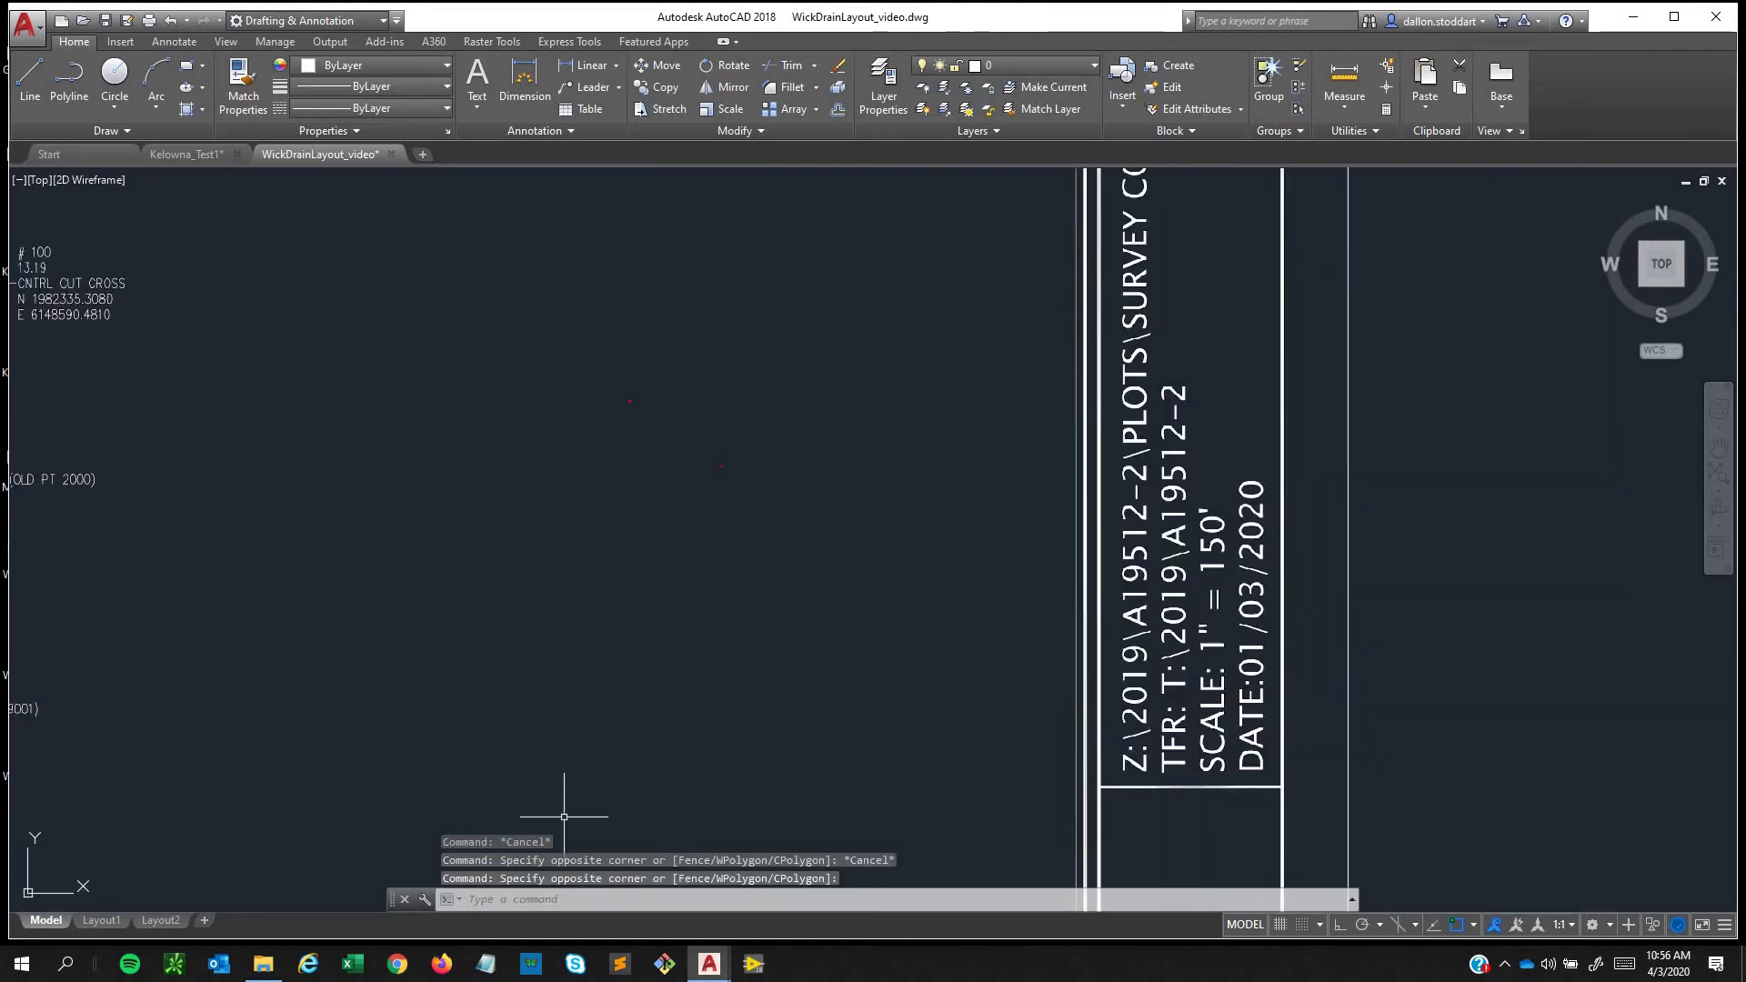
pyautogui.press('Escape')
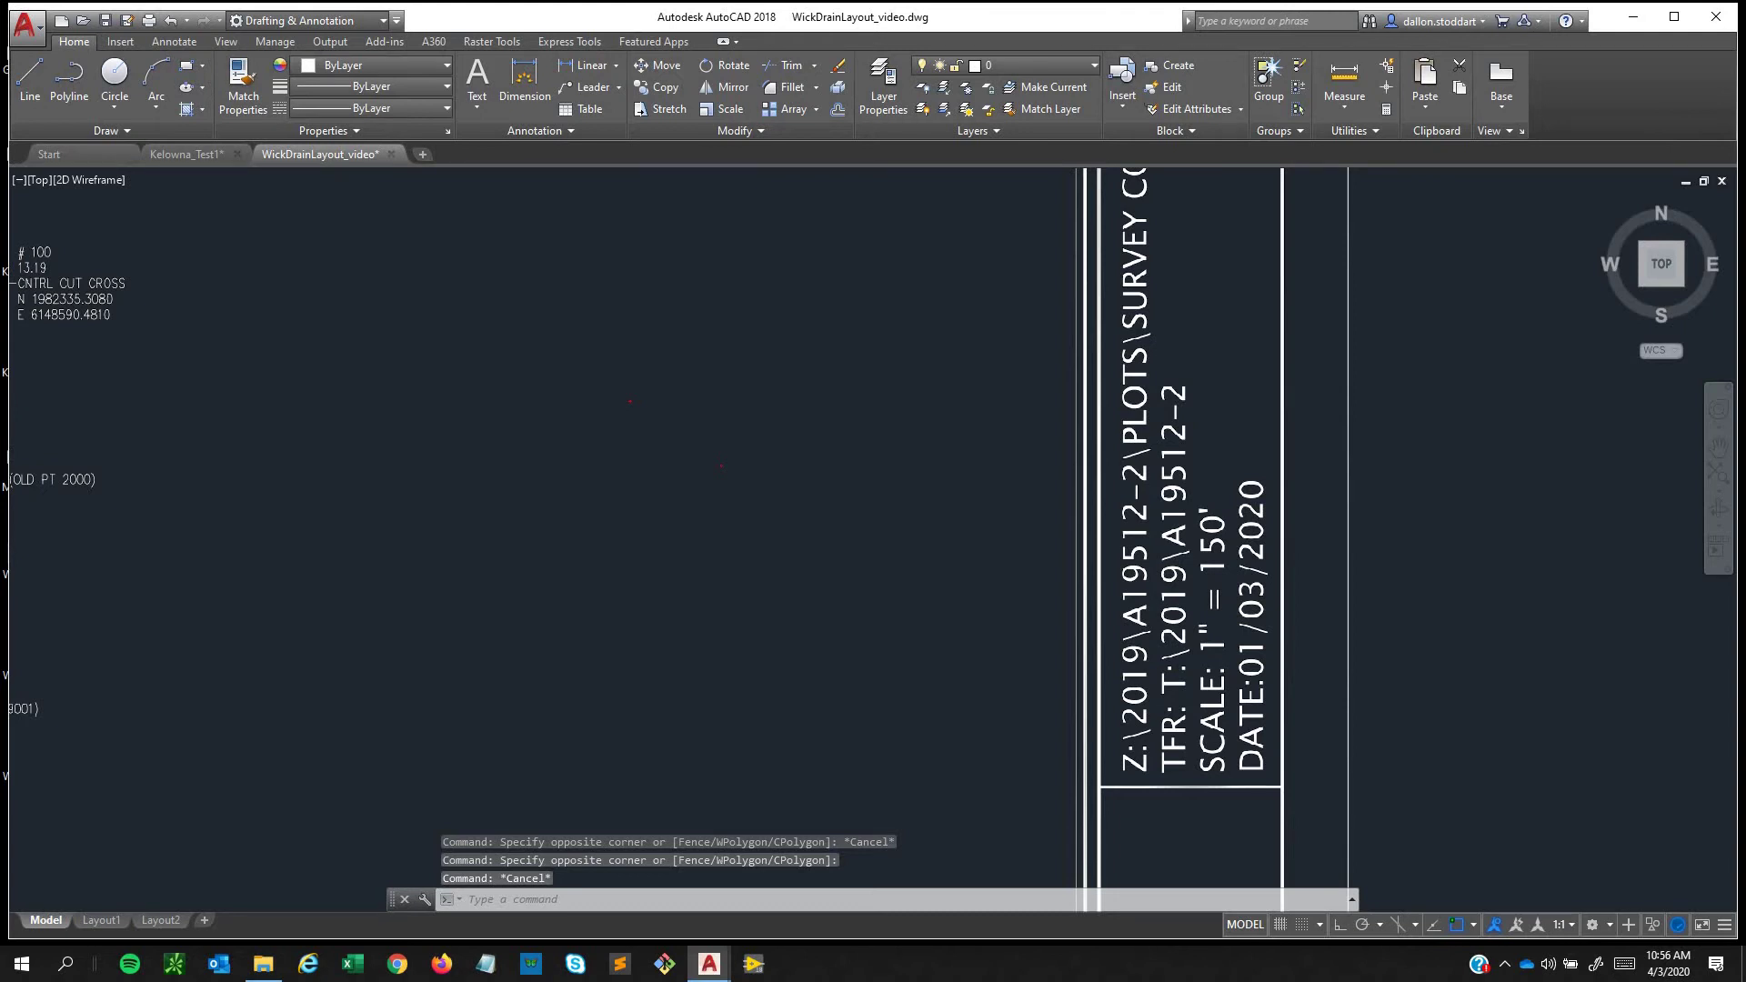
pyautogui.scroll(-2, 580, 721)
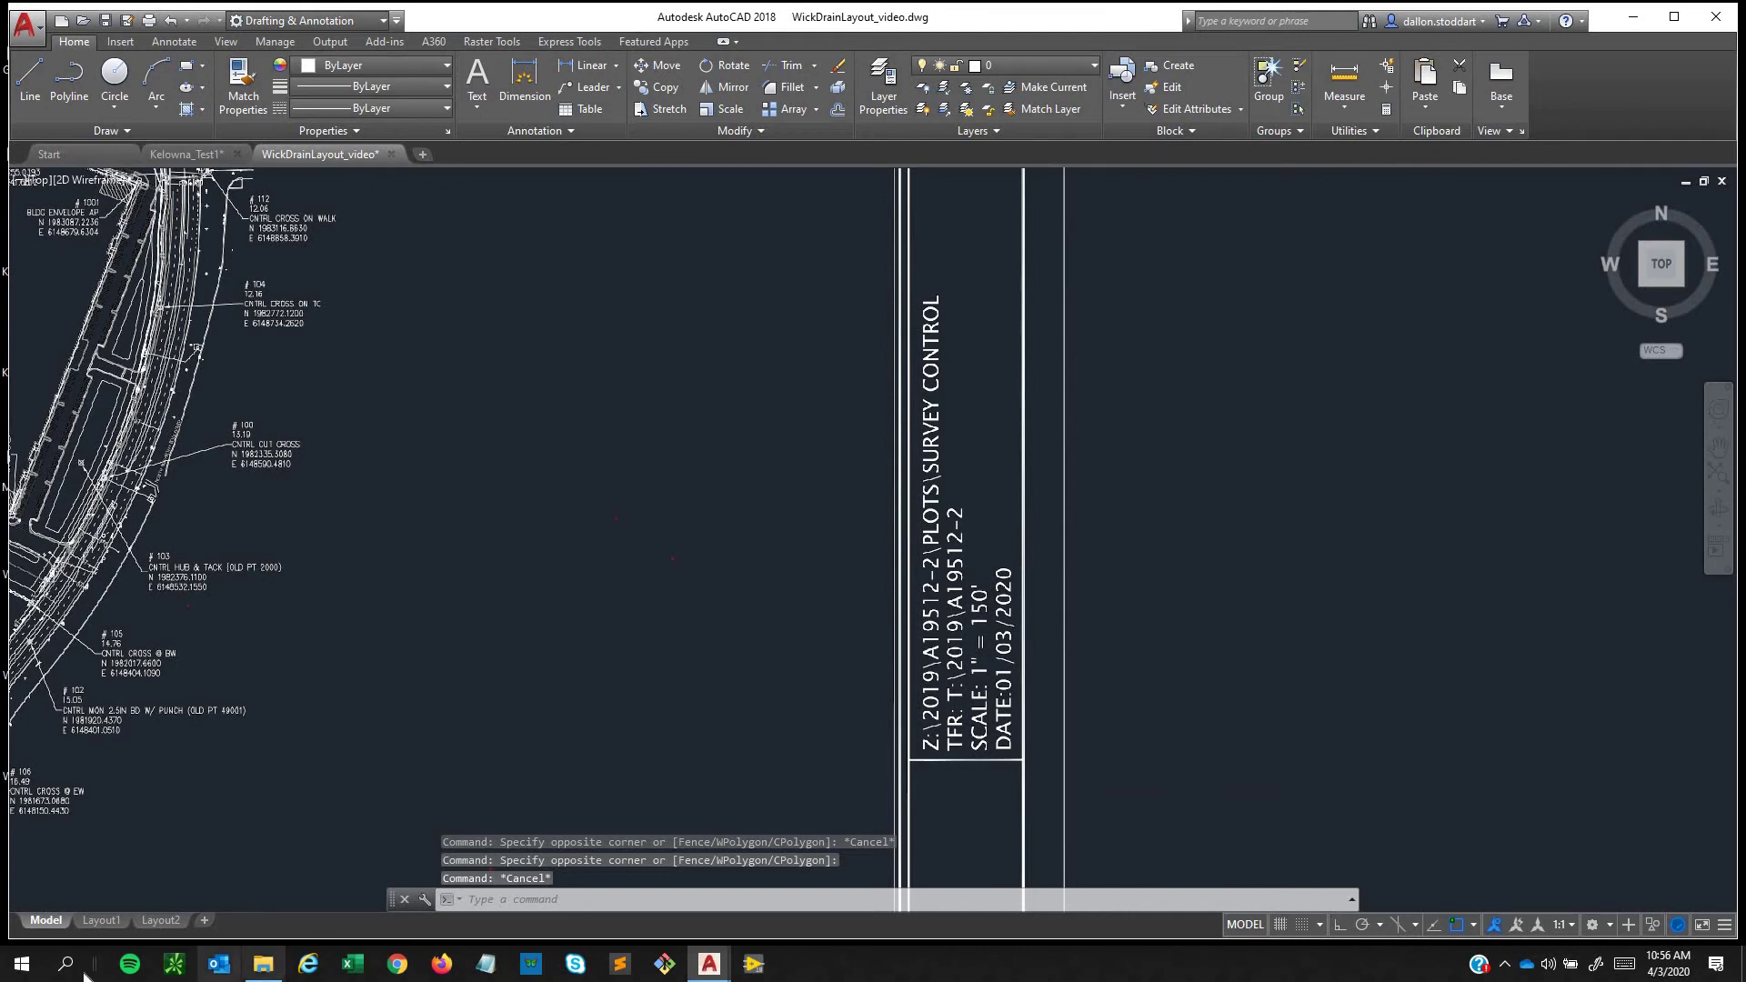
pyautogui.click(20, 968)
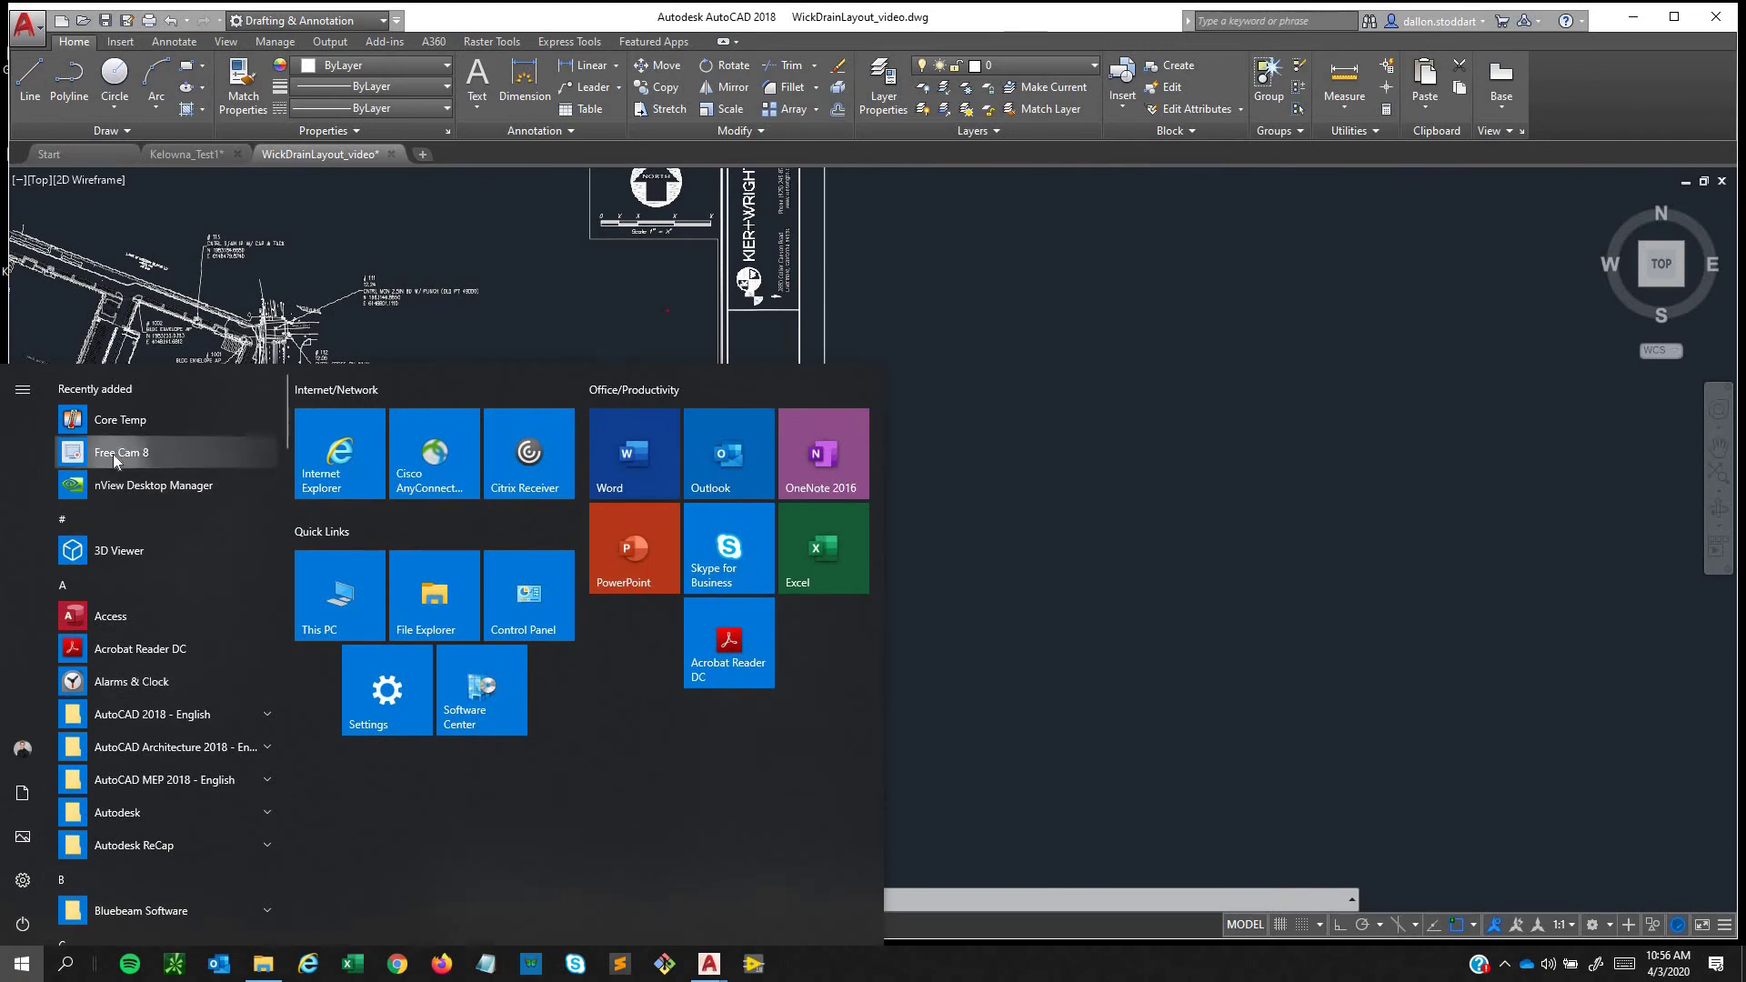
pyautogui.click(112, 453)
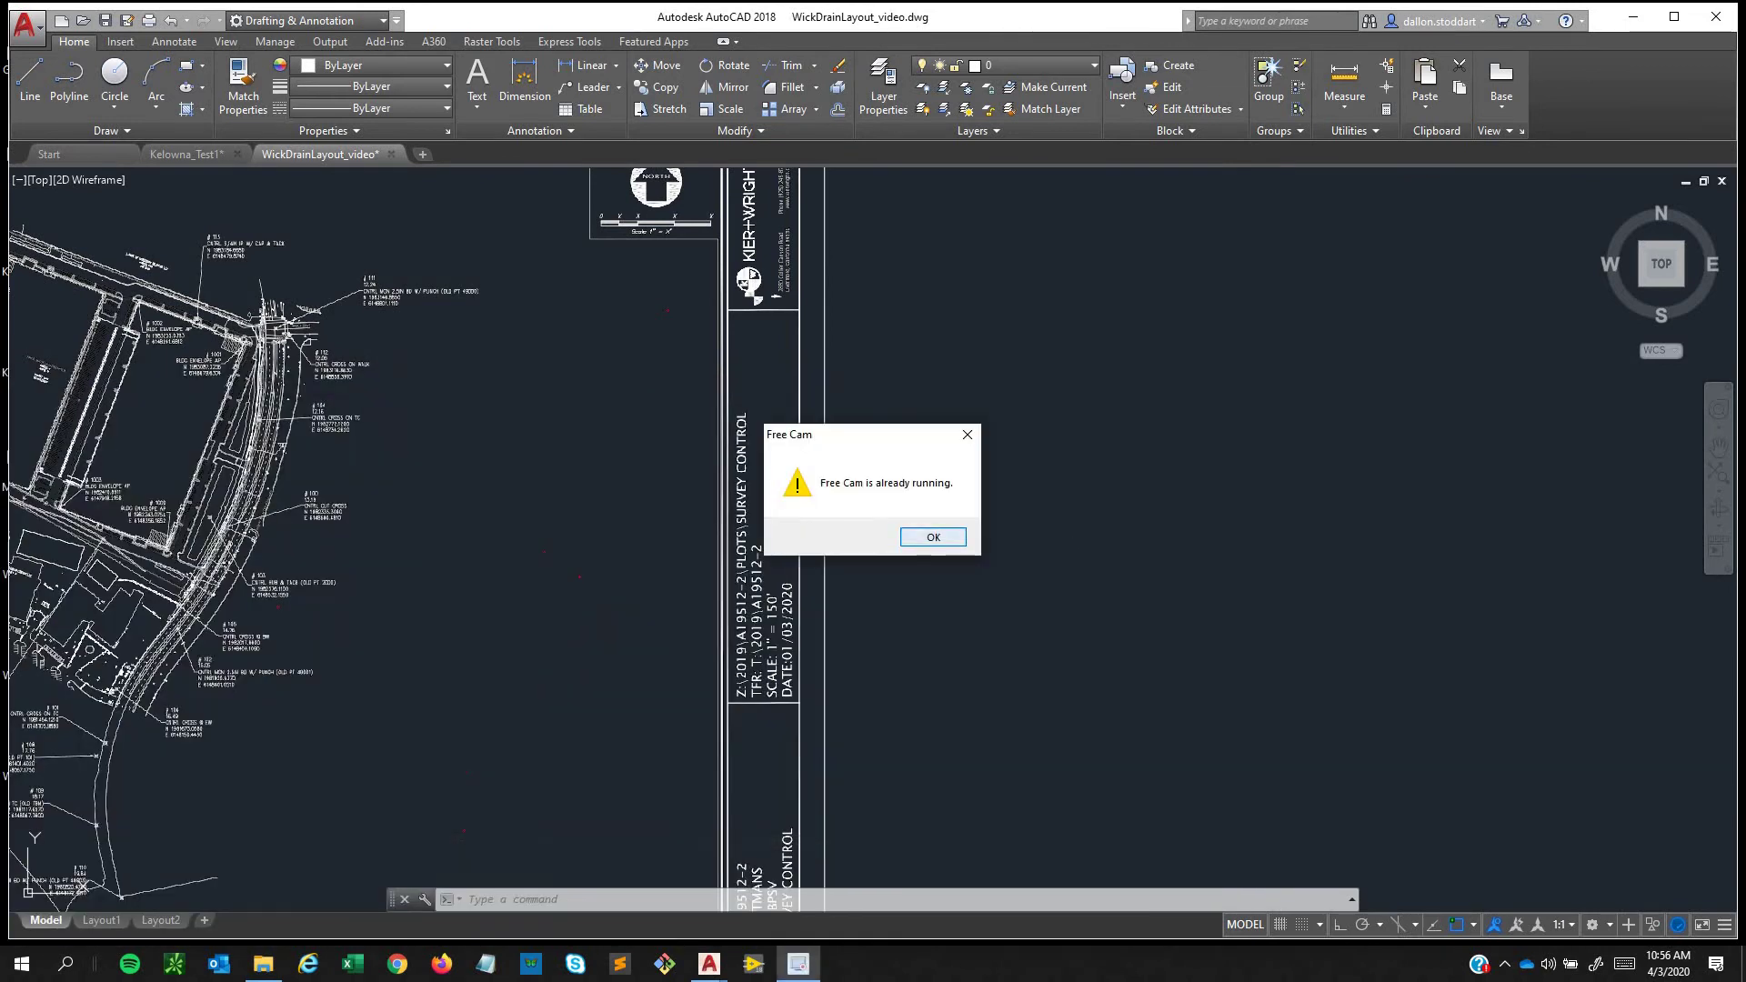
pyautogui.click(933, 537)
# Send the control plan PDF underlay to the back of the draw order.
pyautogui.scroll(-4, 524, 714)
pyautogui.moveTo(522, 715); pyautogui.dragTo(825, 673, button='middle')
pyautogui.moveTo(718, 596); pyautogui.dragTo(689, 505, button='middle')
pyautogui.moveTo(821, 502); pyautogui.dragTo(837, 475, button='middle')
pyautogui.click(1006, 764)
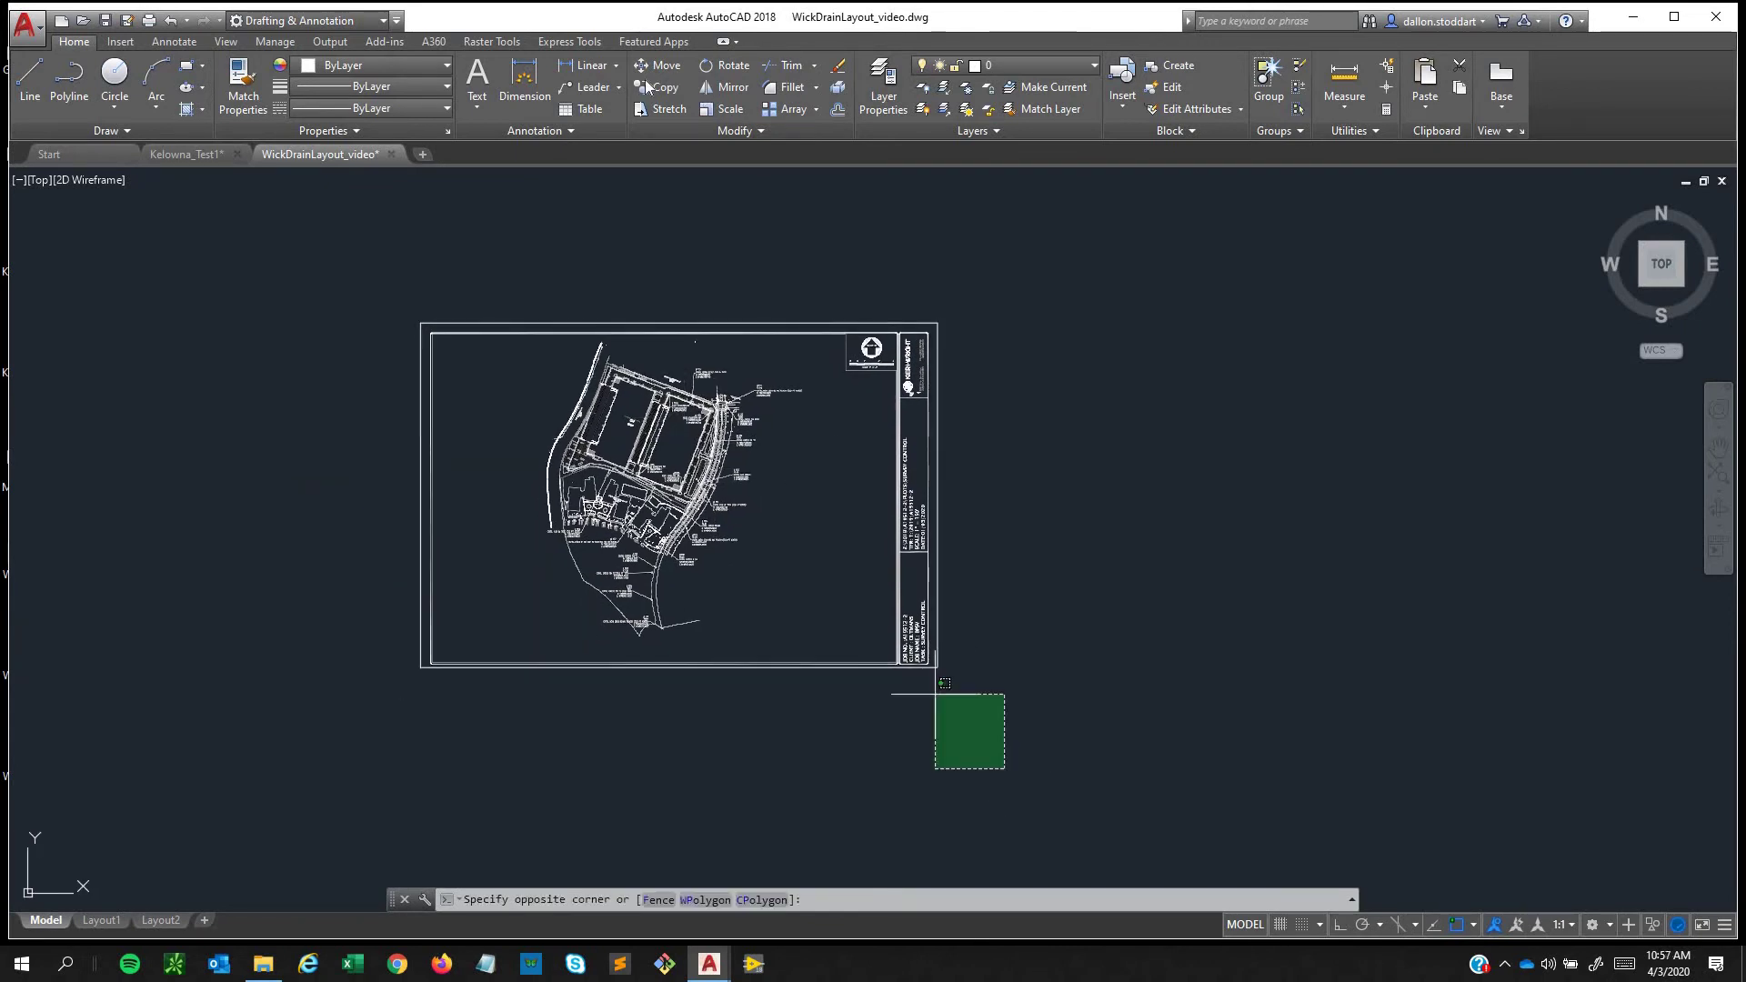
pyautogui.click(807, 179)
pyautogui.rightClick(887, 497)
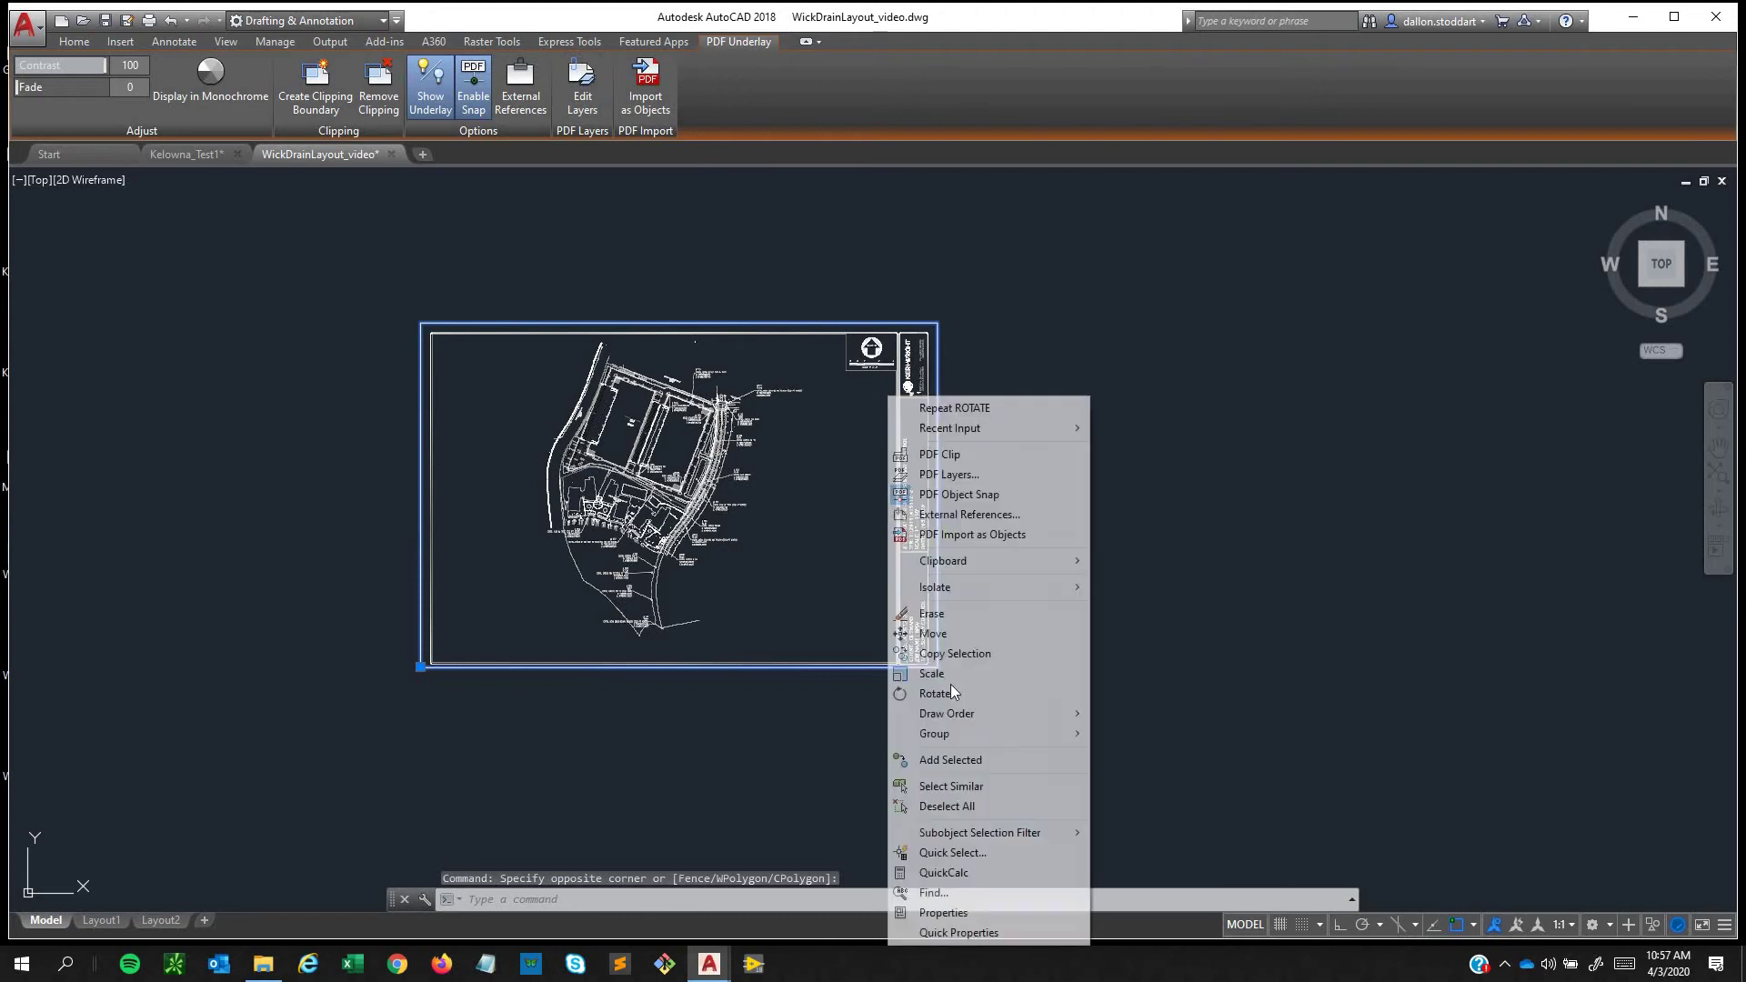
pyautogui.moveTo(979, 715)
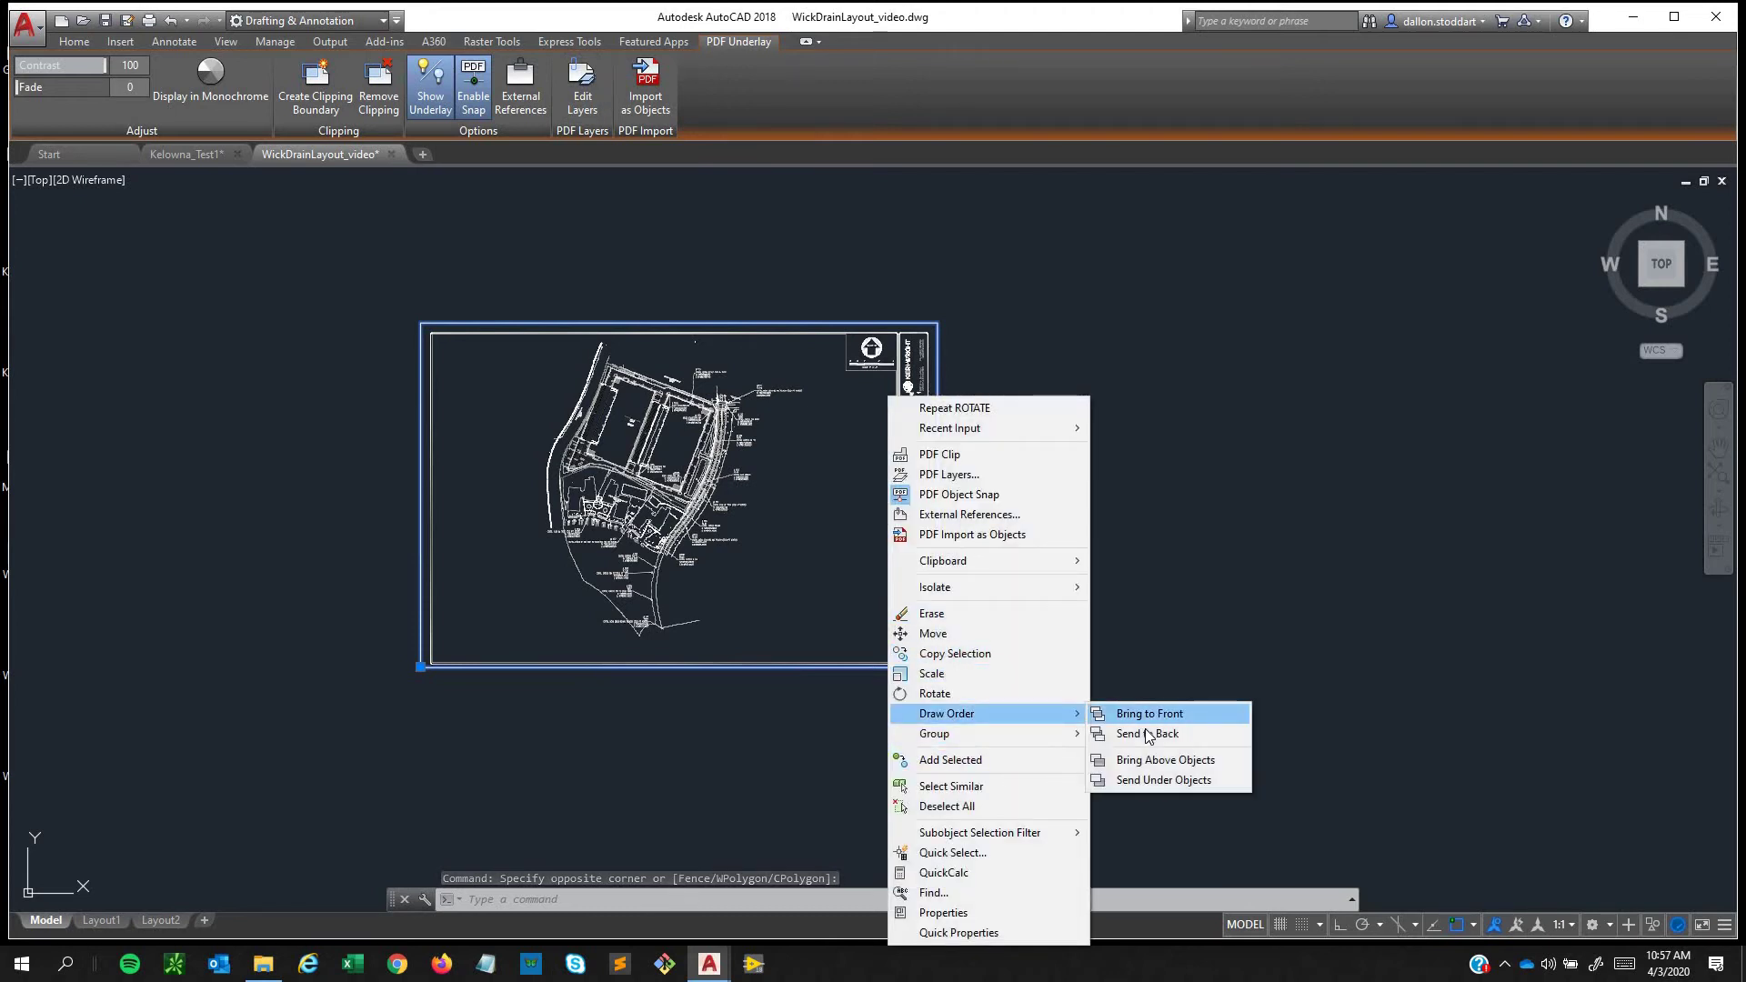
pyautogui.click(1148, 734)
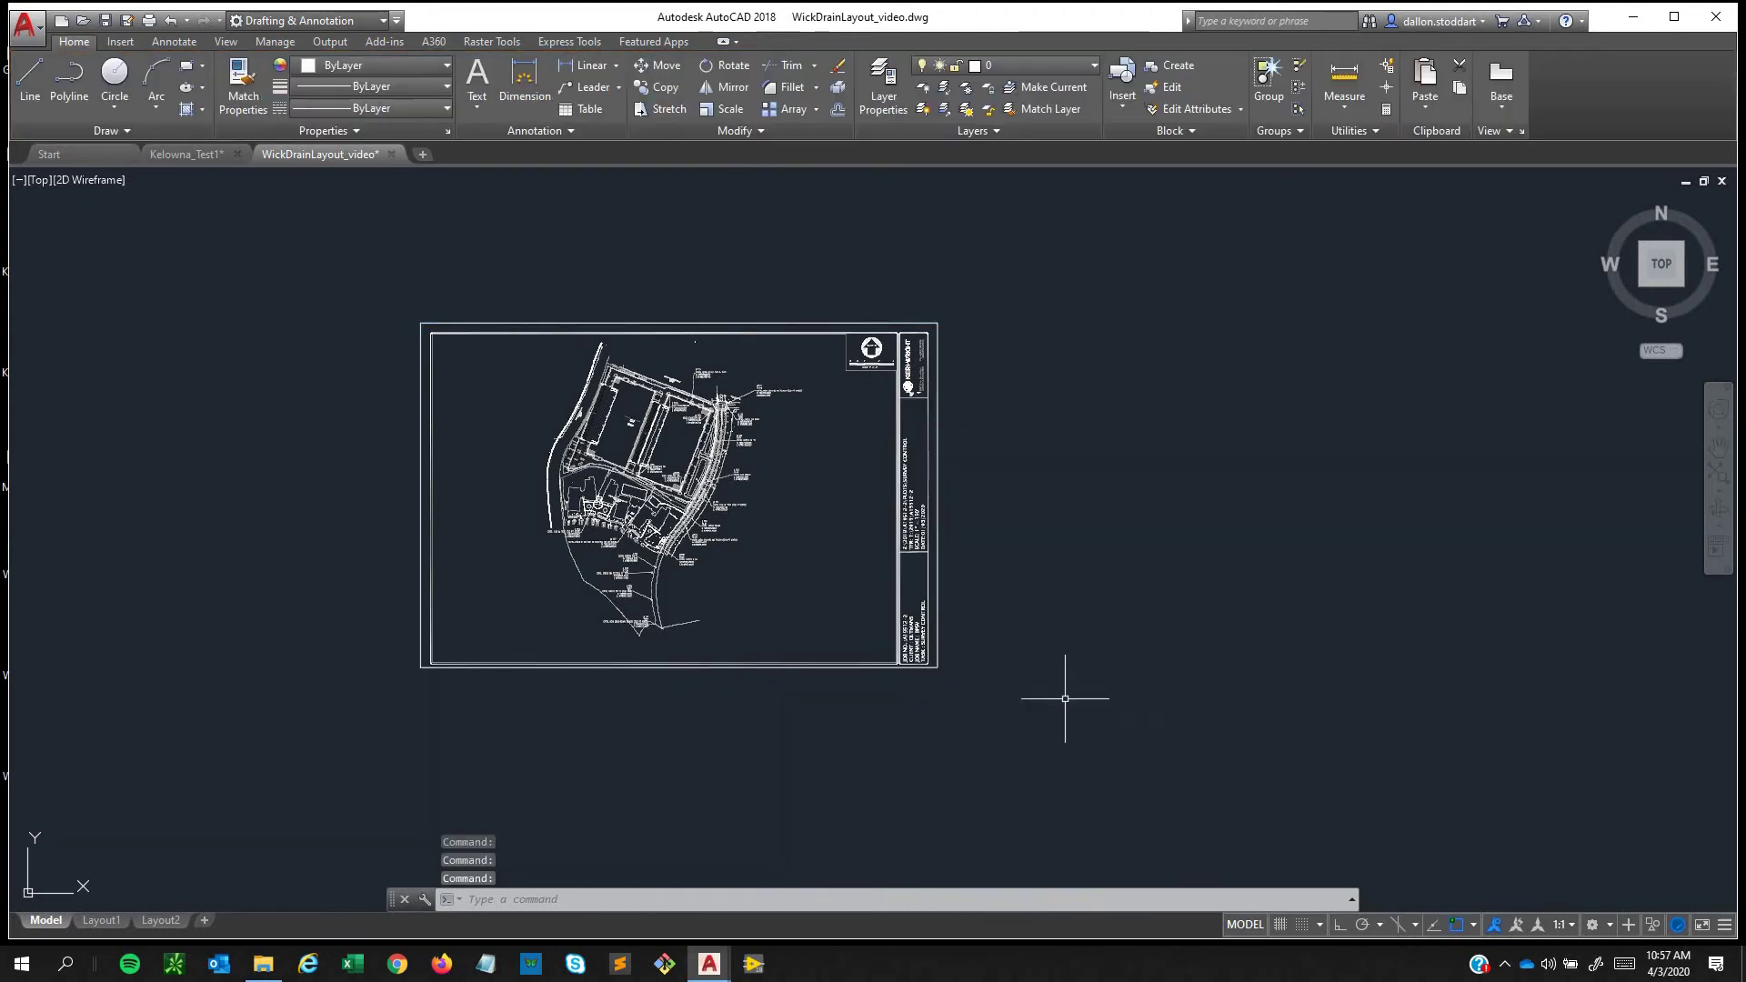
pyautogui.press('Escape')
pyautogui.press('Escape')
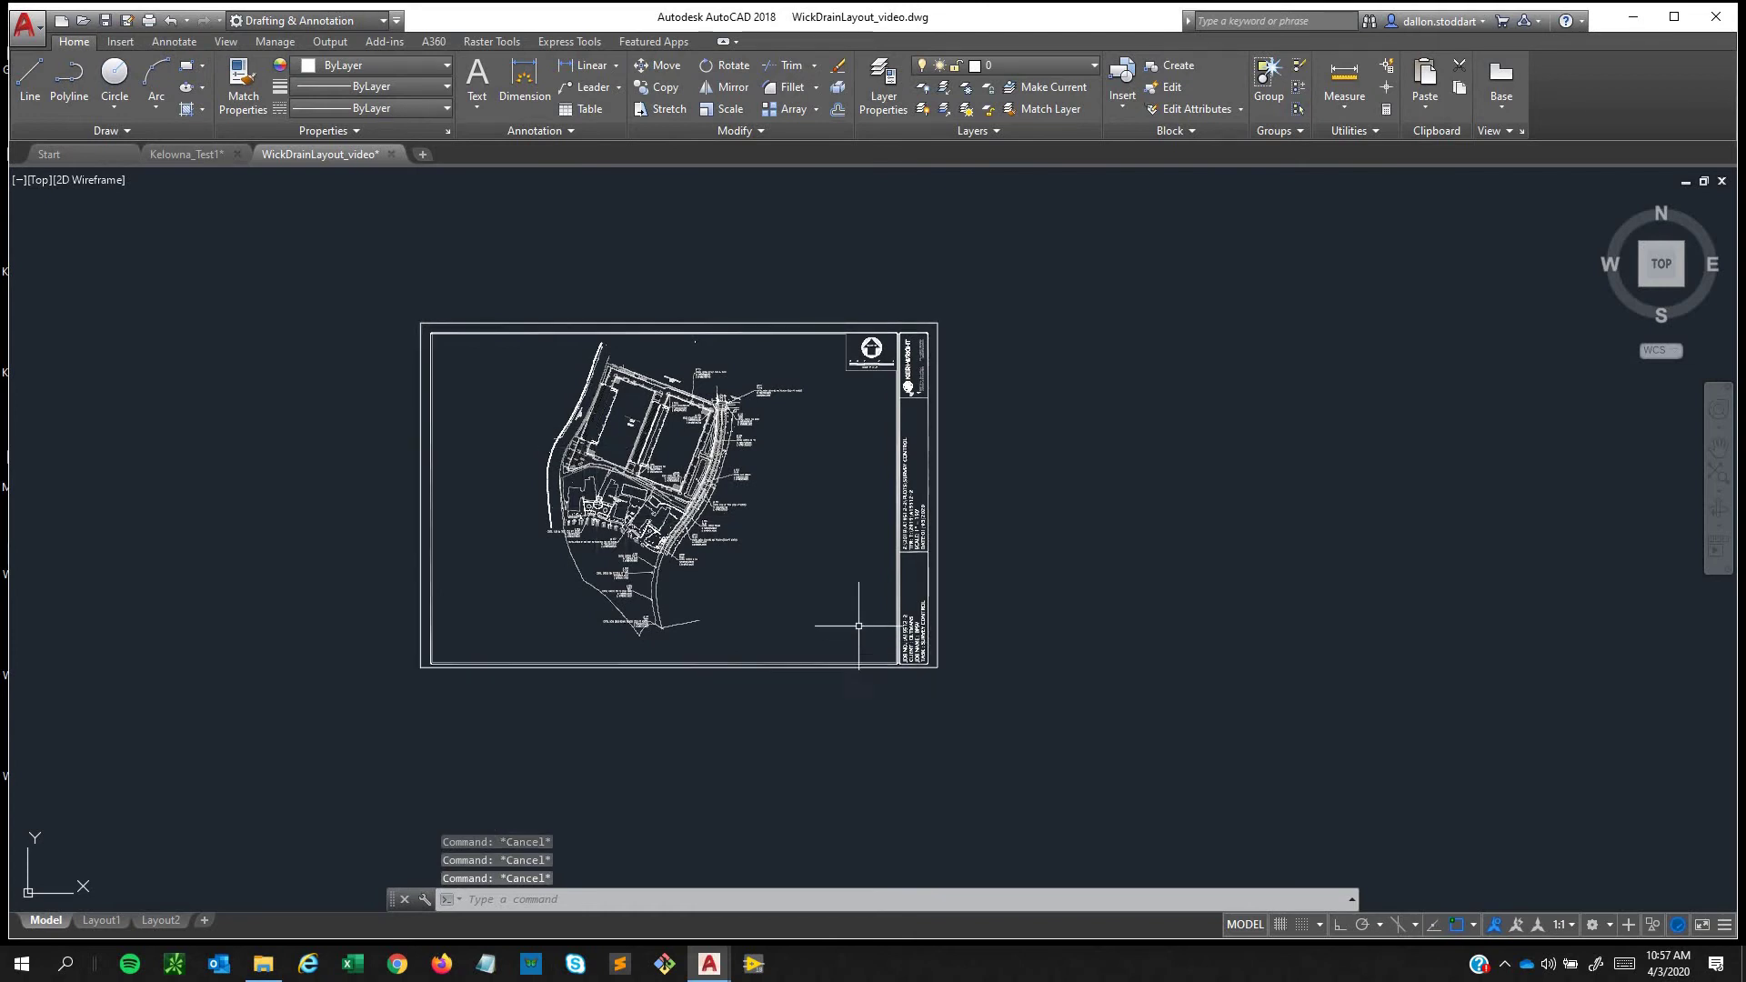
# Select all imported control point blocks by similarity to one of them and bring them to the front of the draw order.
pyautogui.click(827, 625)
pyautogui.click(789, 578)
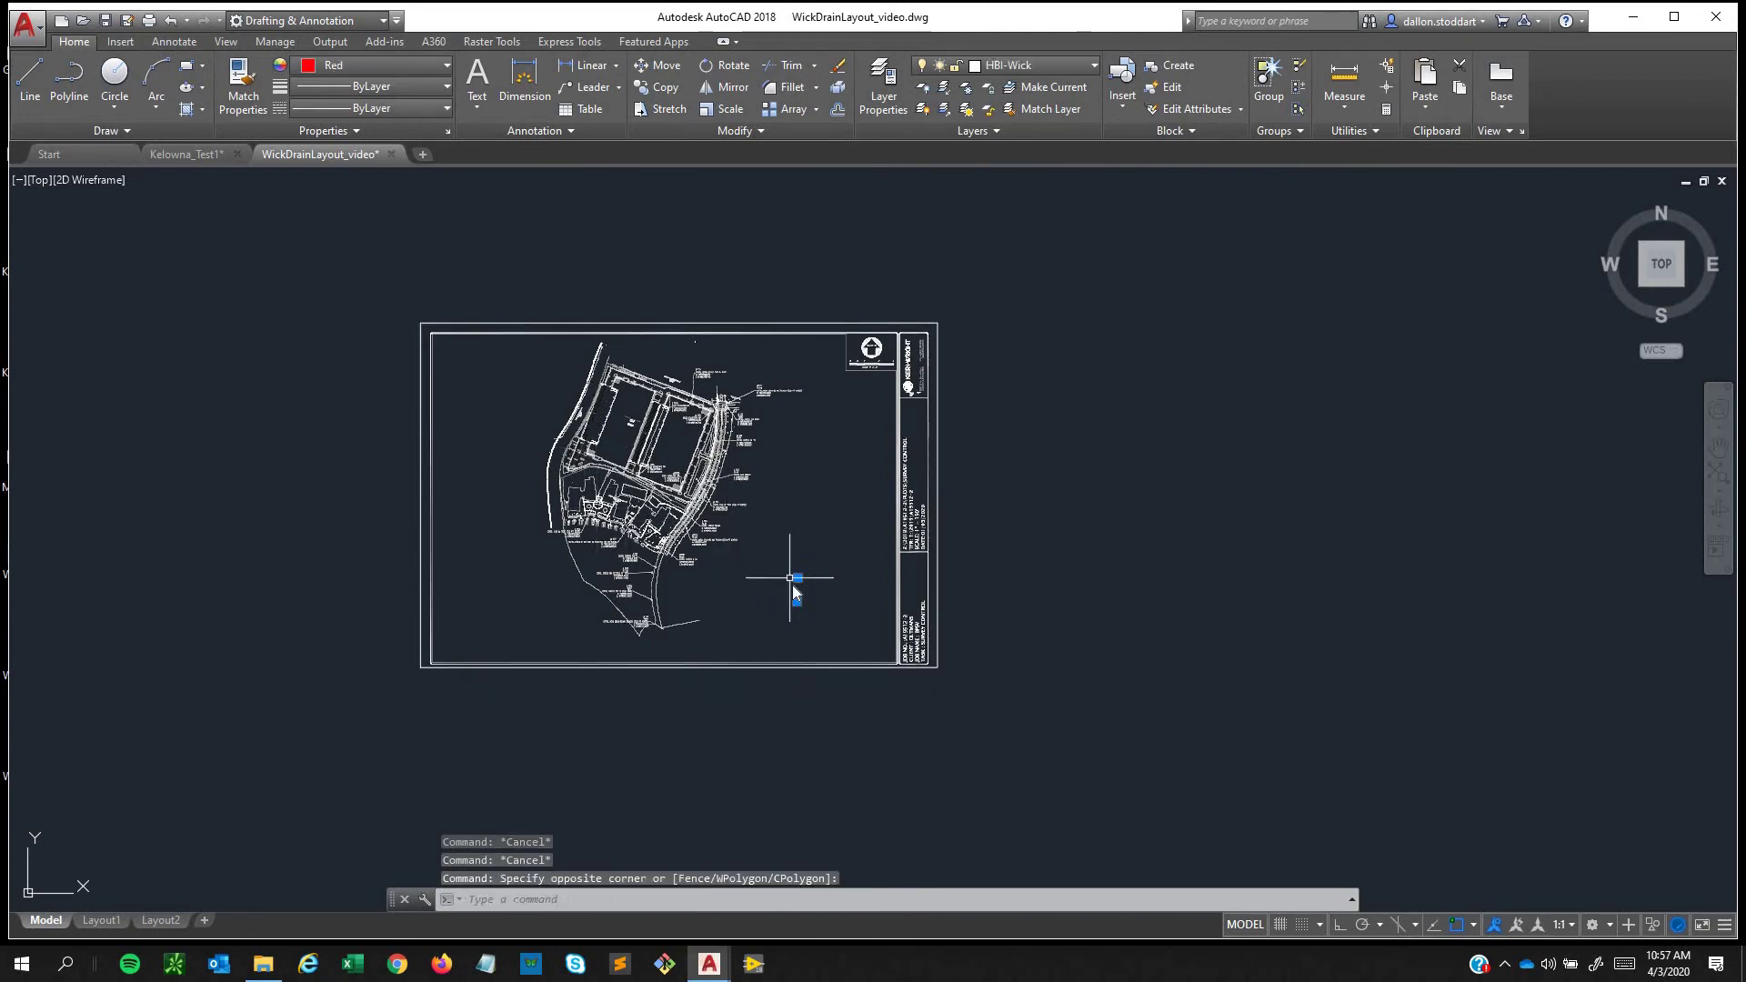
pyautogui.rightClick(792, 583)
pyautogui.click(873, 426)
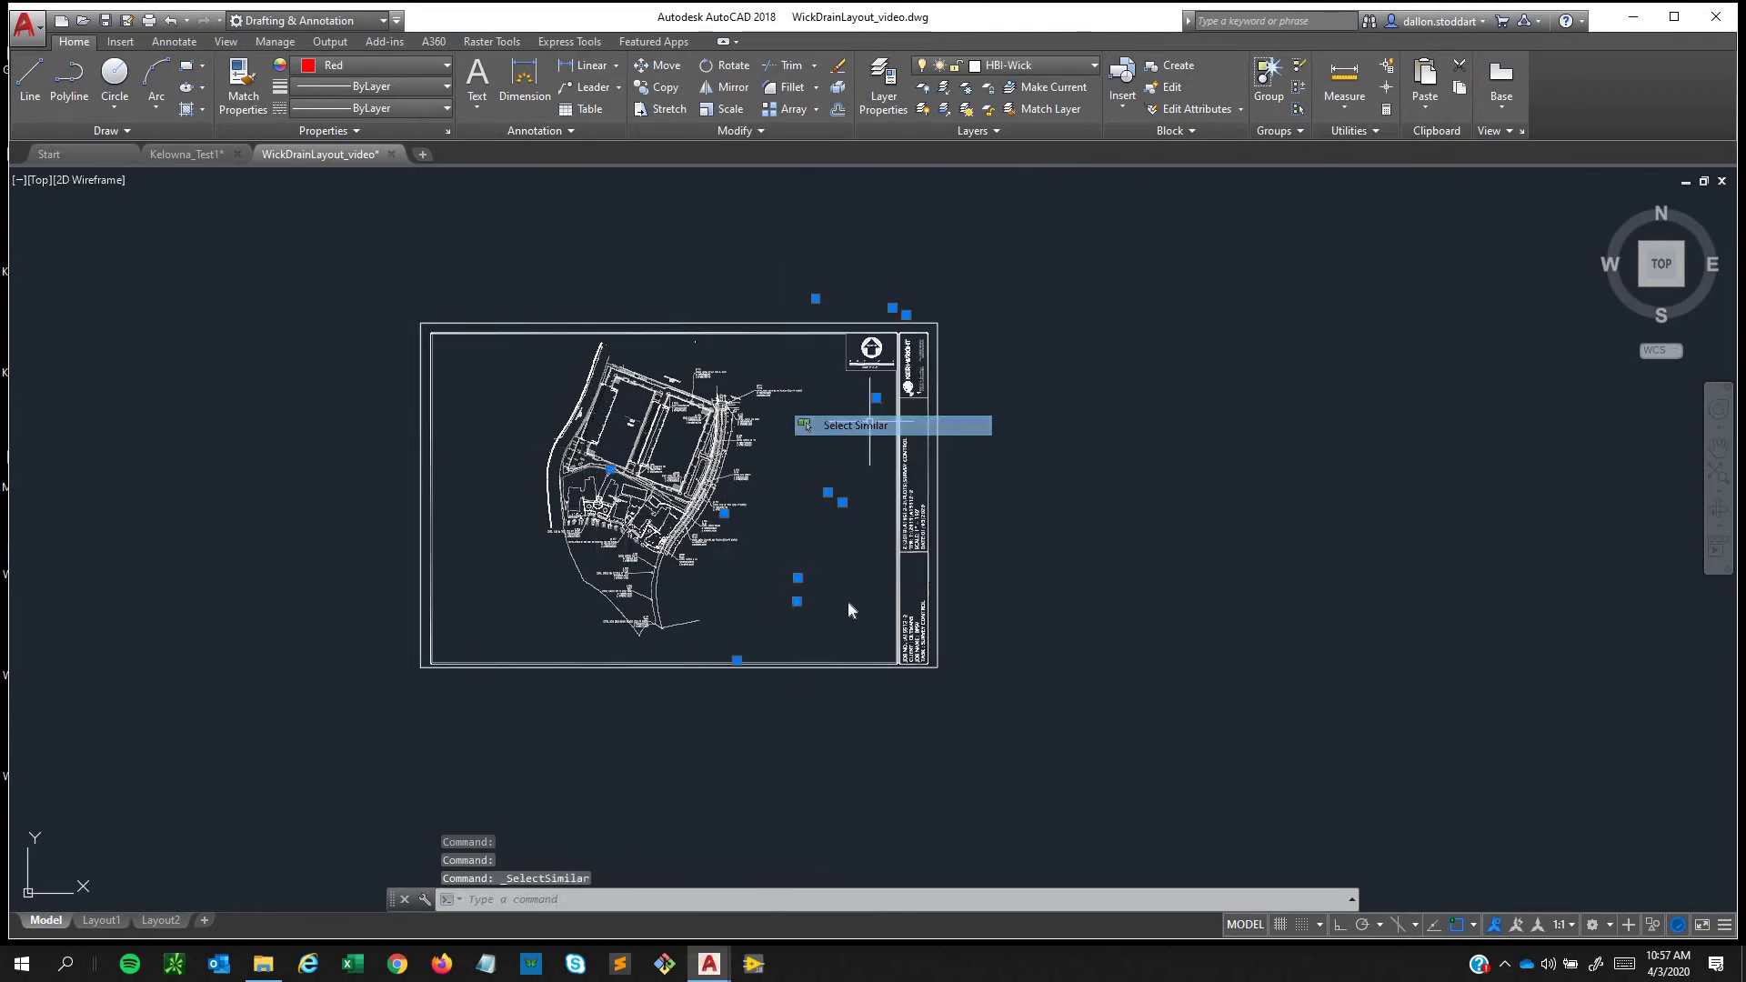
pyautogui.rightClick(848, 601)
pyautogui.moveTo(1037, 397)
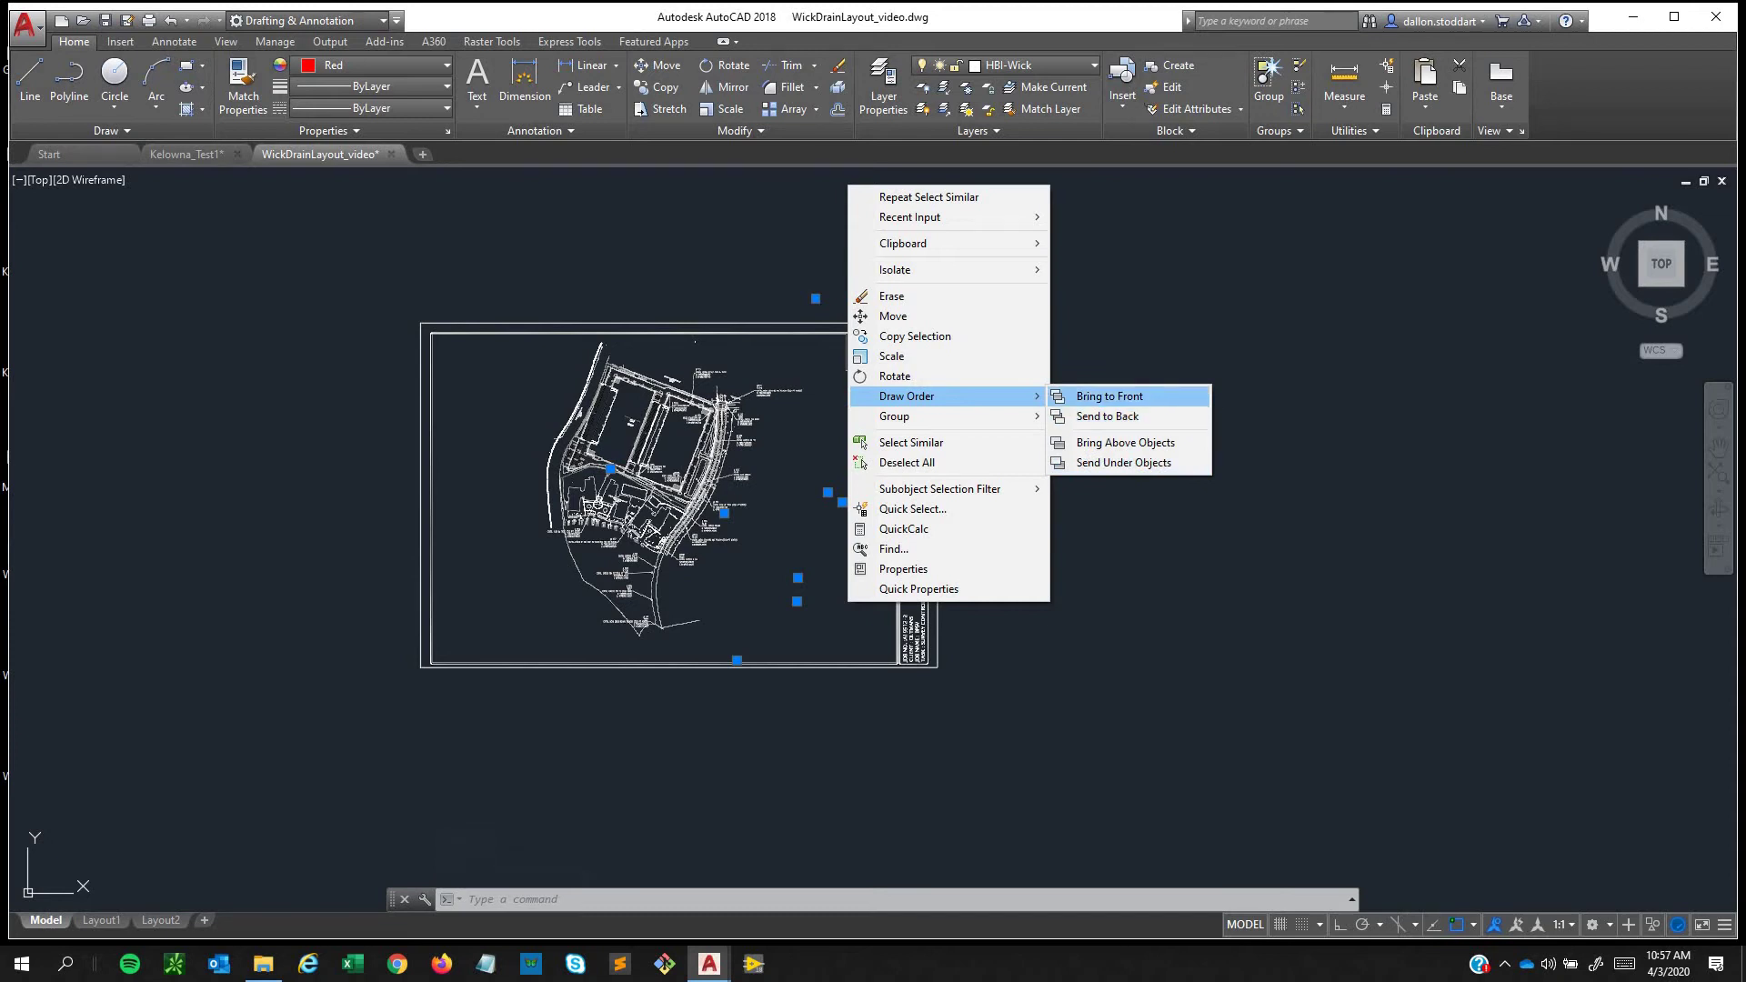
pyautogui.click(1119, 397)
pyautogui.press('Escape')
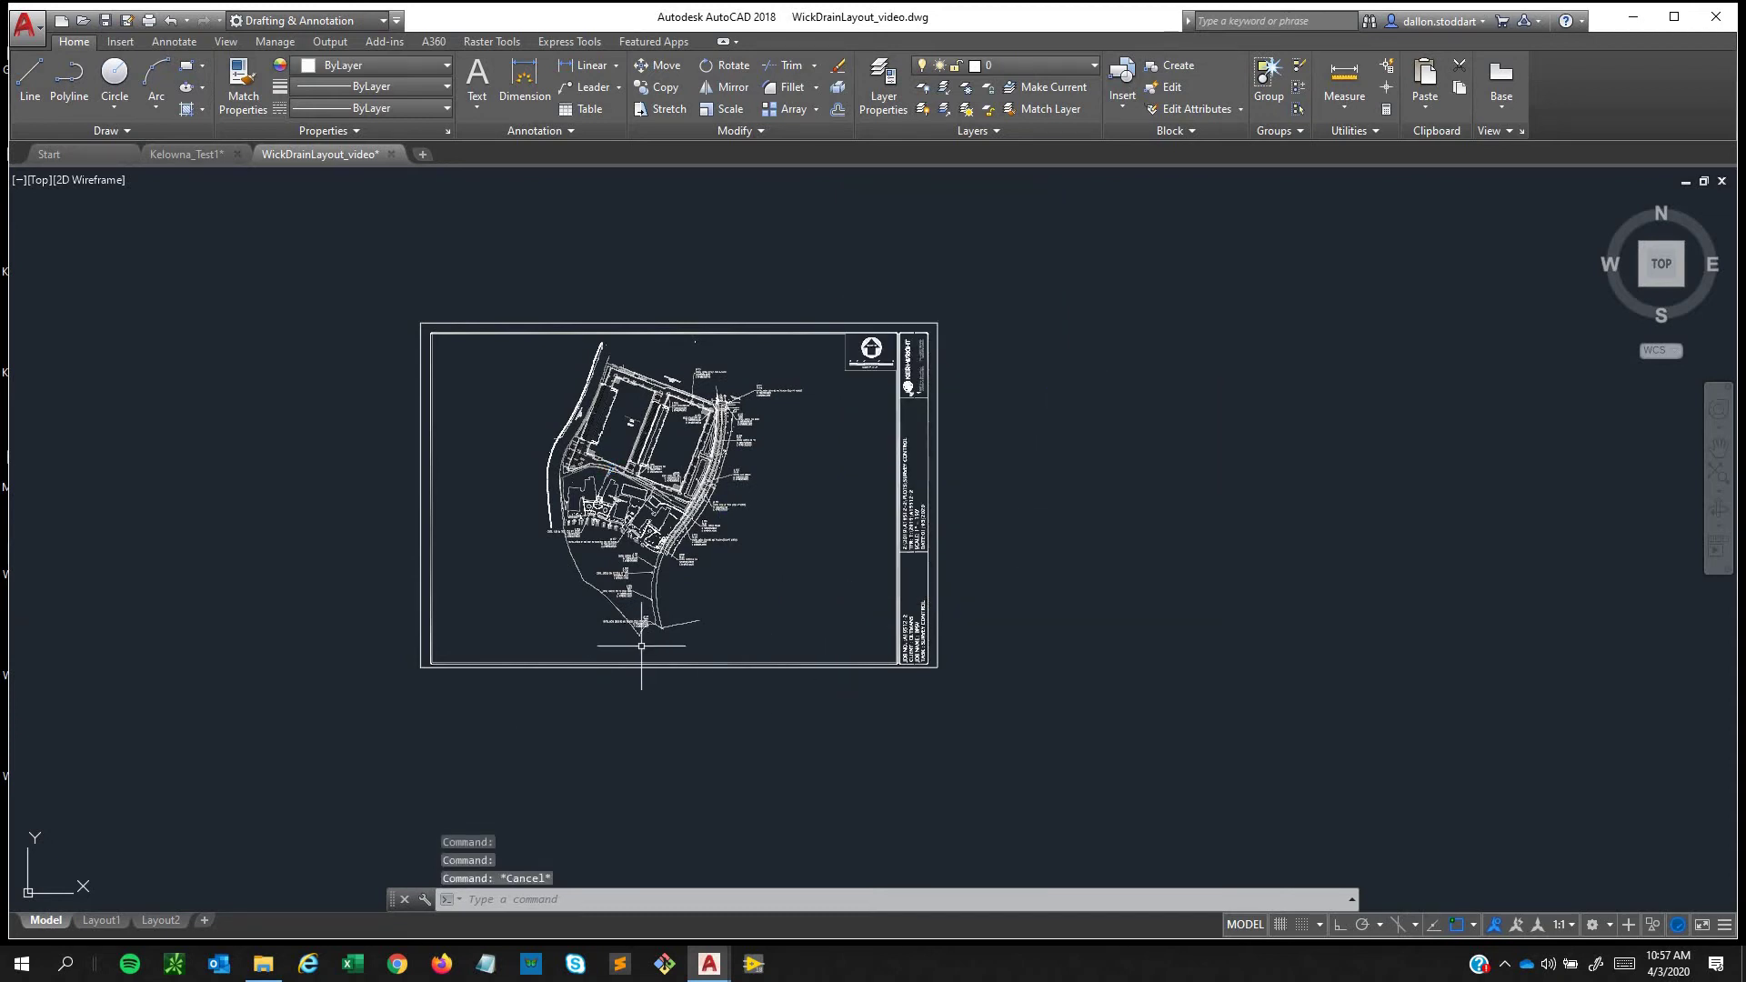
# Start scaling the control plan PDF underlay with its base point at the centre of the imported CP #114 block.
pyautogui.moveTo(590, 728); pyautogui.dragTo(623, 716, button='middle')
pyautogui.click(623, 716)
pyautogui.click(308, 572)
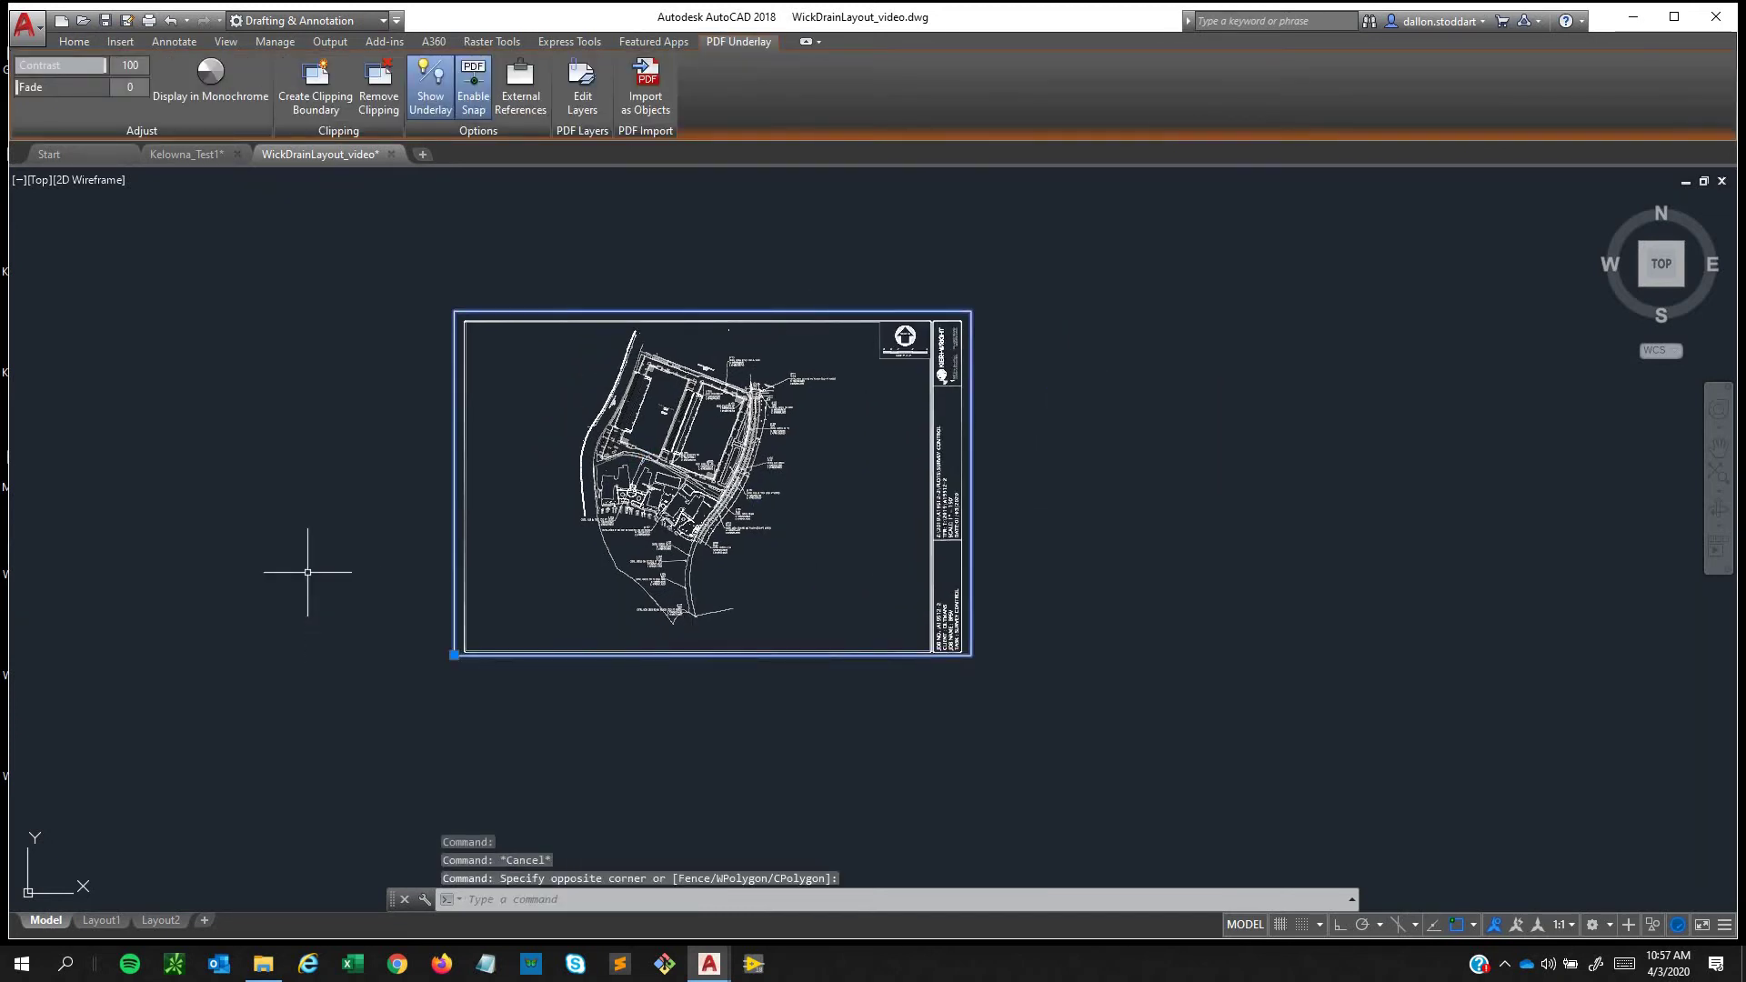
pyautogui.write('scale')
pyautogui.press('Return')
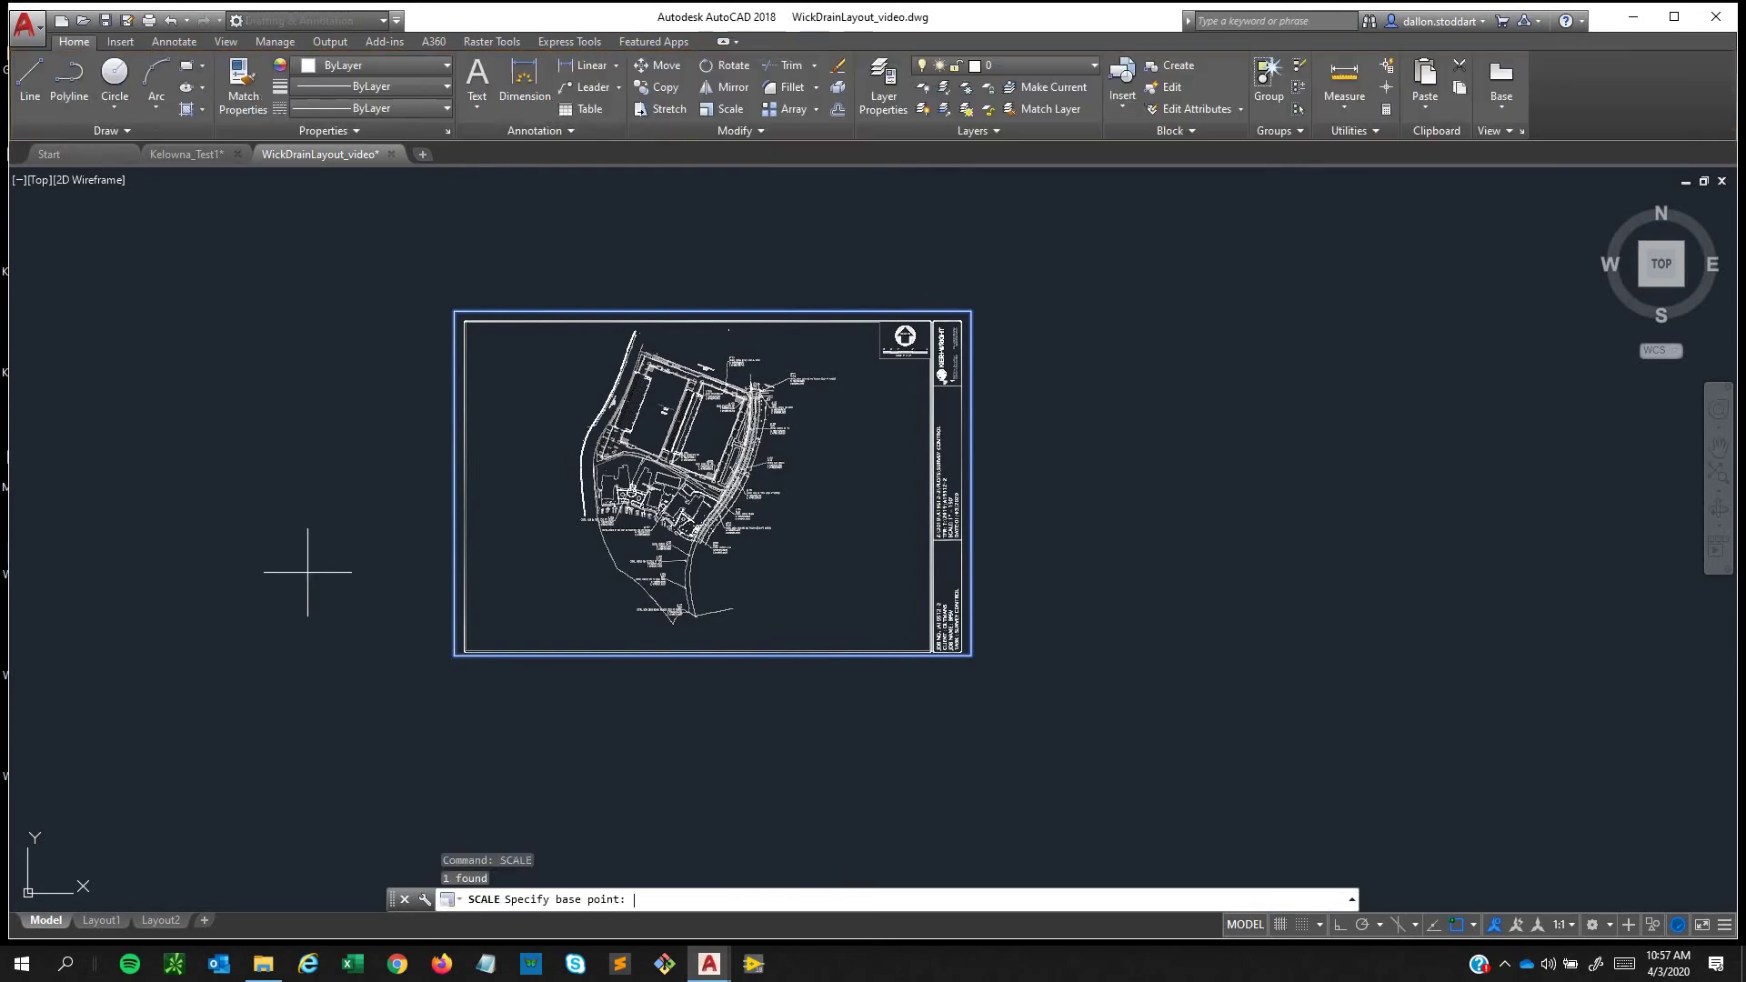
pyautogui.scroll(8, 626, 455)
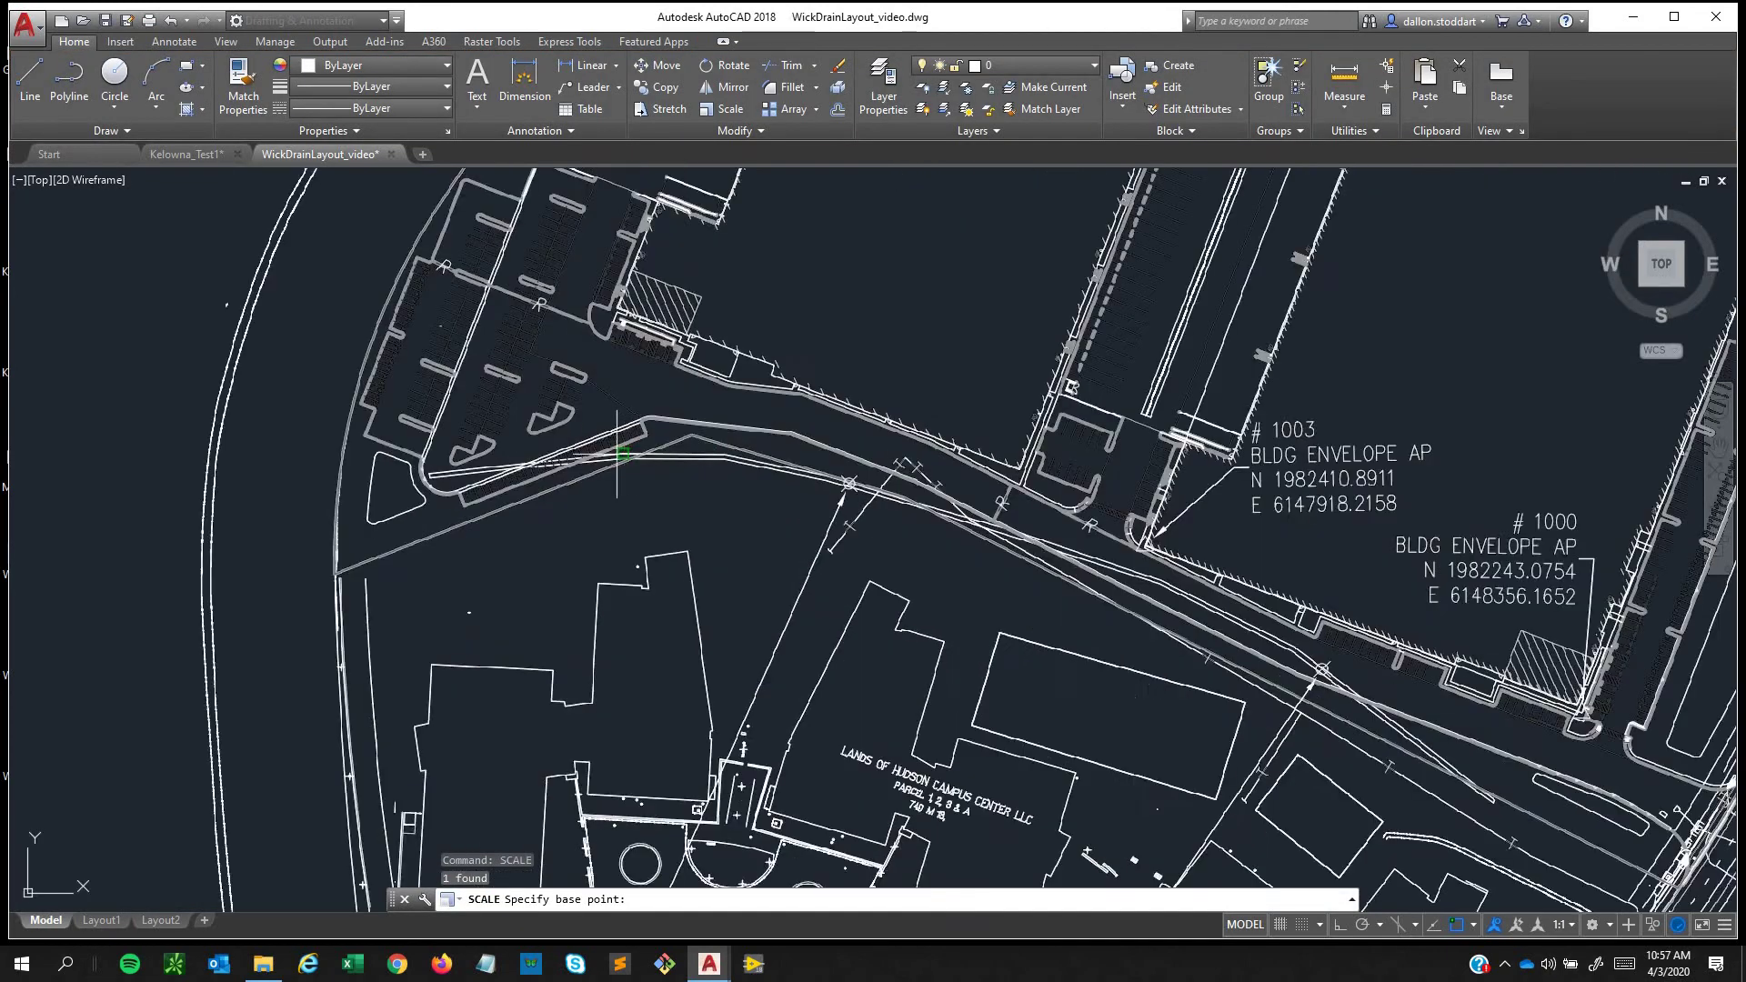
pyautogui.moveTo(863, 503); pyautogui.dragTo(896, 282, button='middle')
pyautogui.scroll(5, 896, 272)
pyautogui.scroll(4, 896, 271)
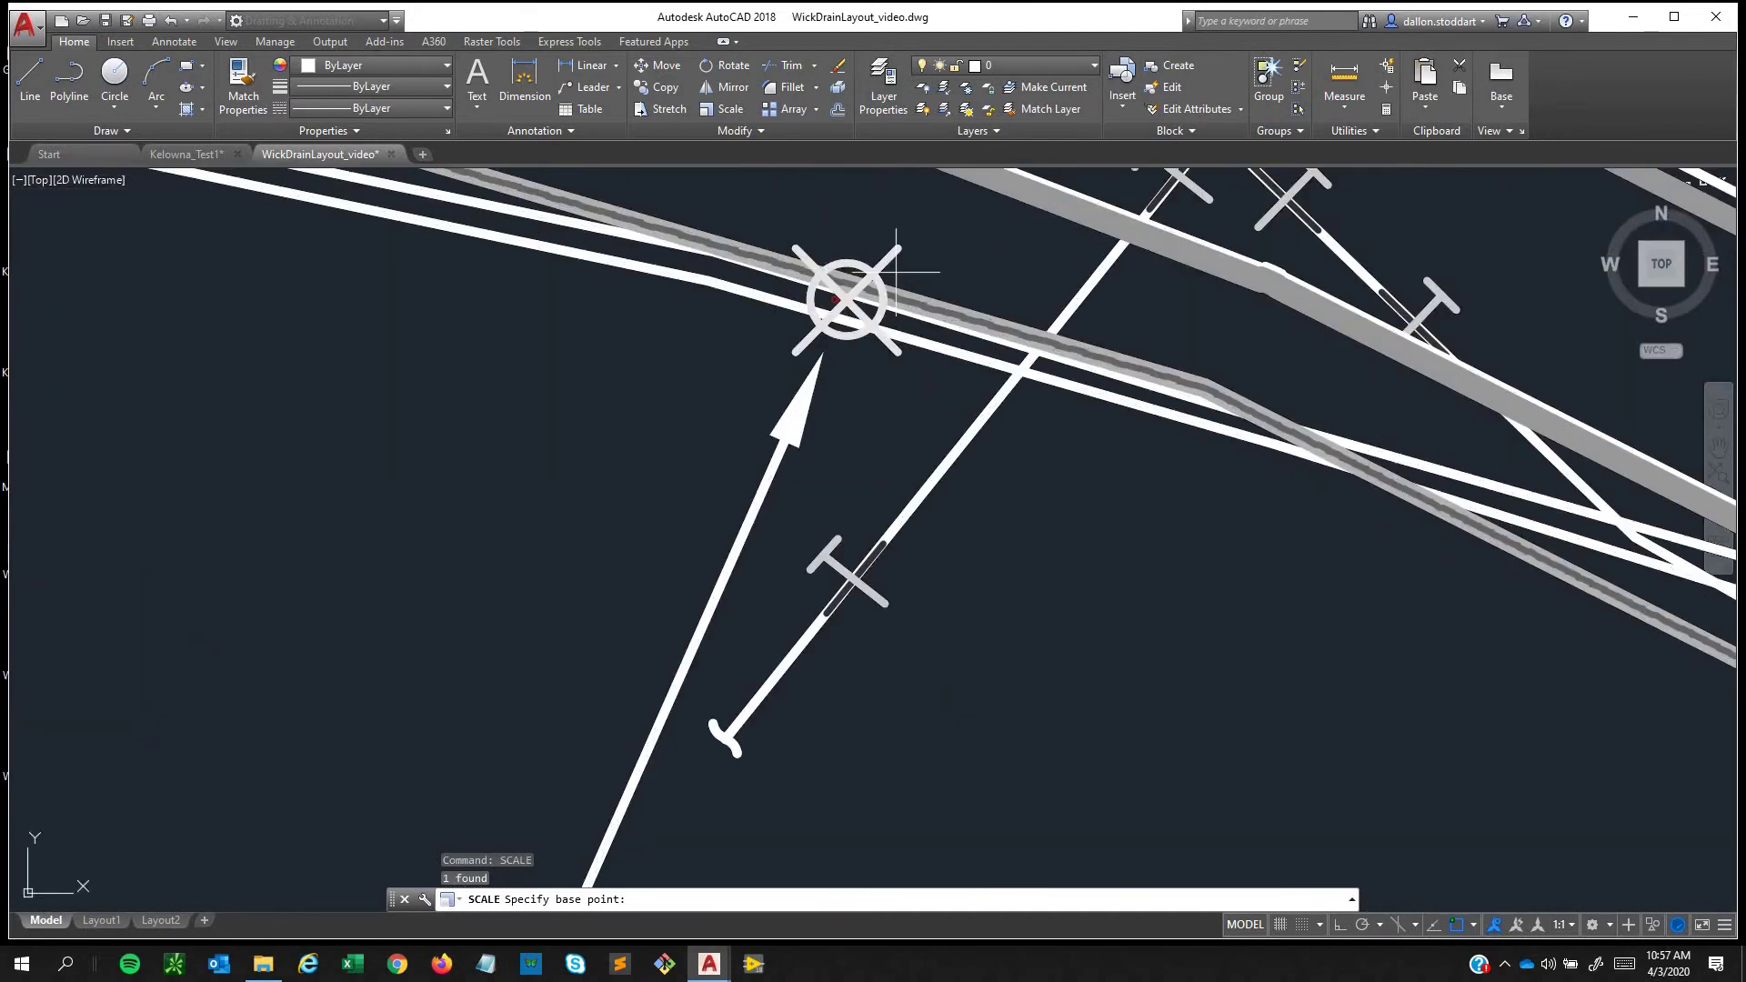
pyautogui.scroll(4, 826, 276)
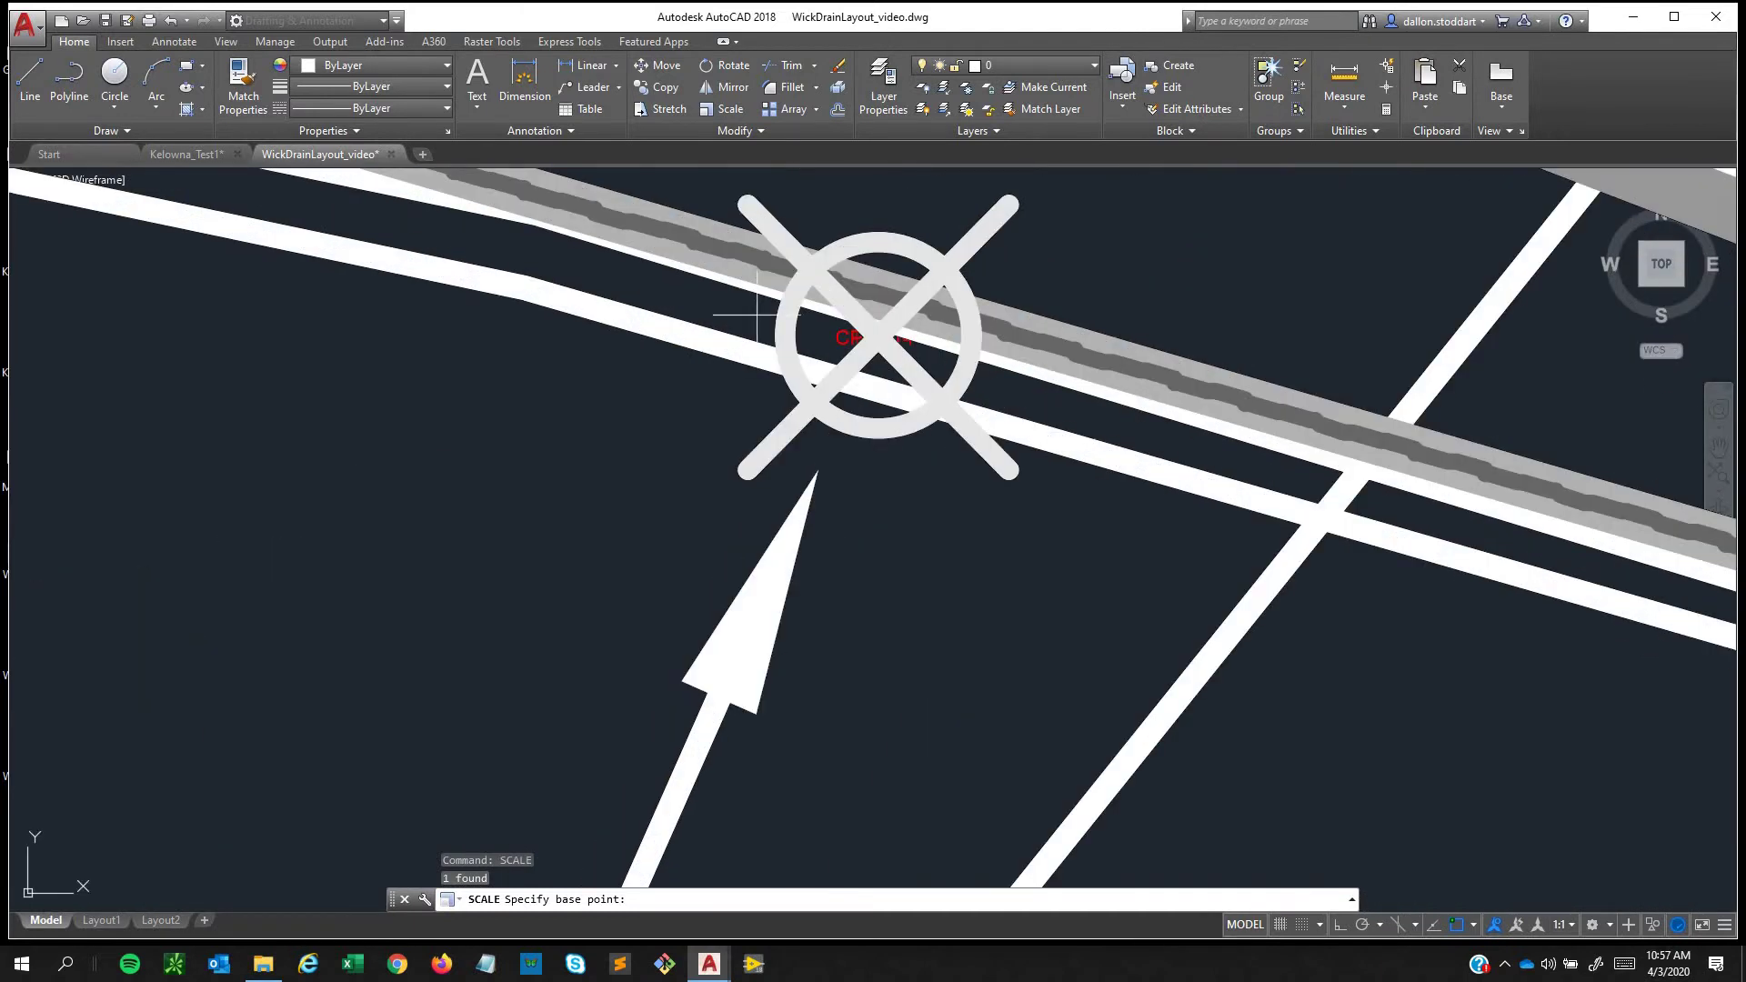
pyautogui.click(873, 337)
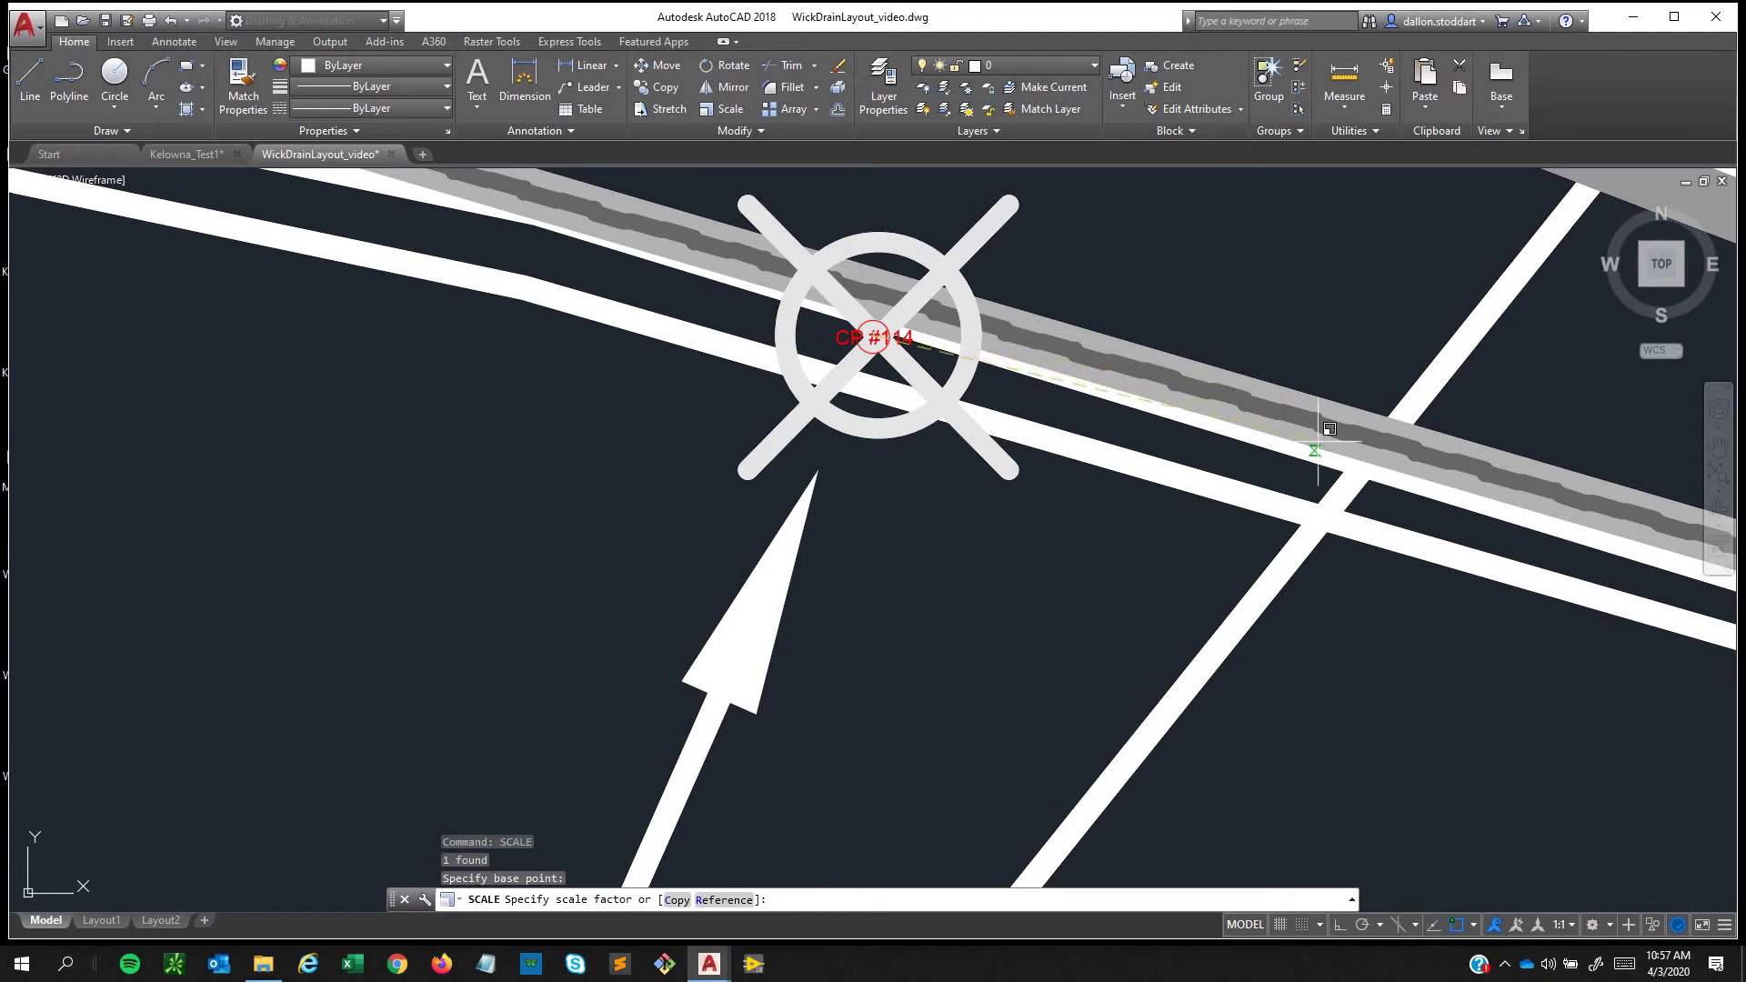
# Scale by reference and start the reference length at the centre of the CP #114 block.
pyautogui.scroll(-8, 1346, 454)
pyautogui.scroll(-8, 1277, 494)
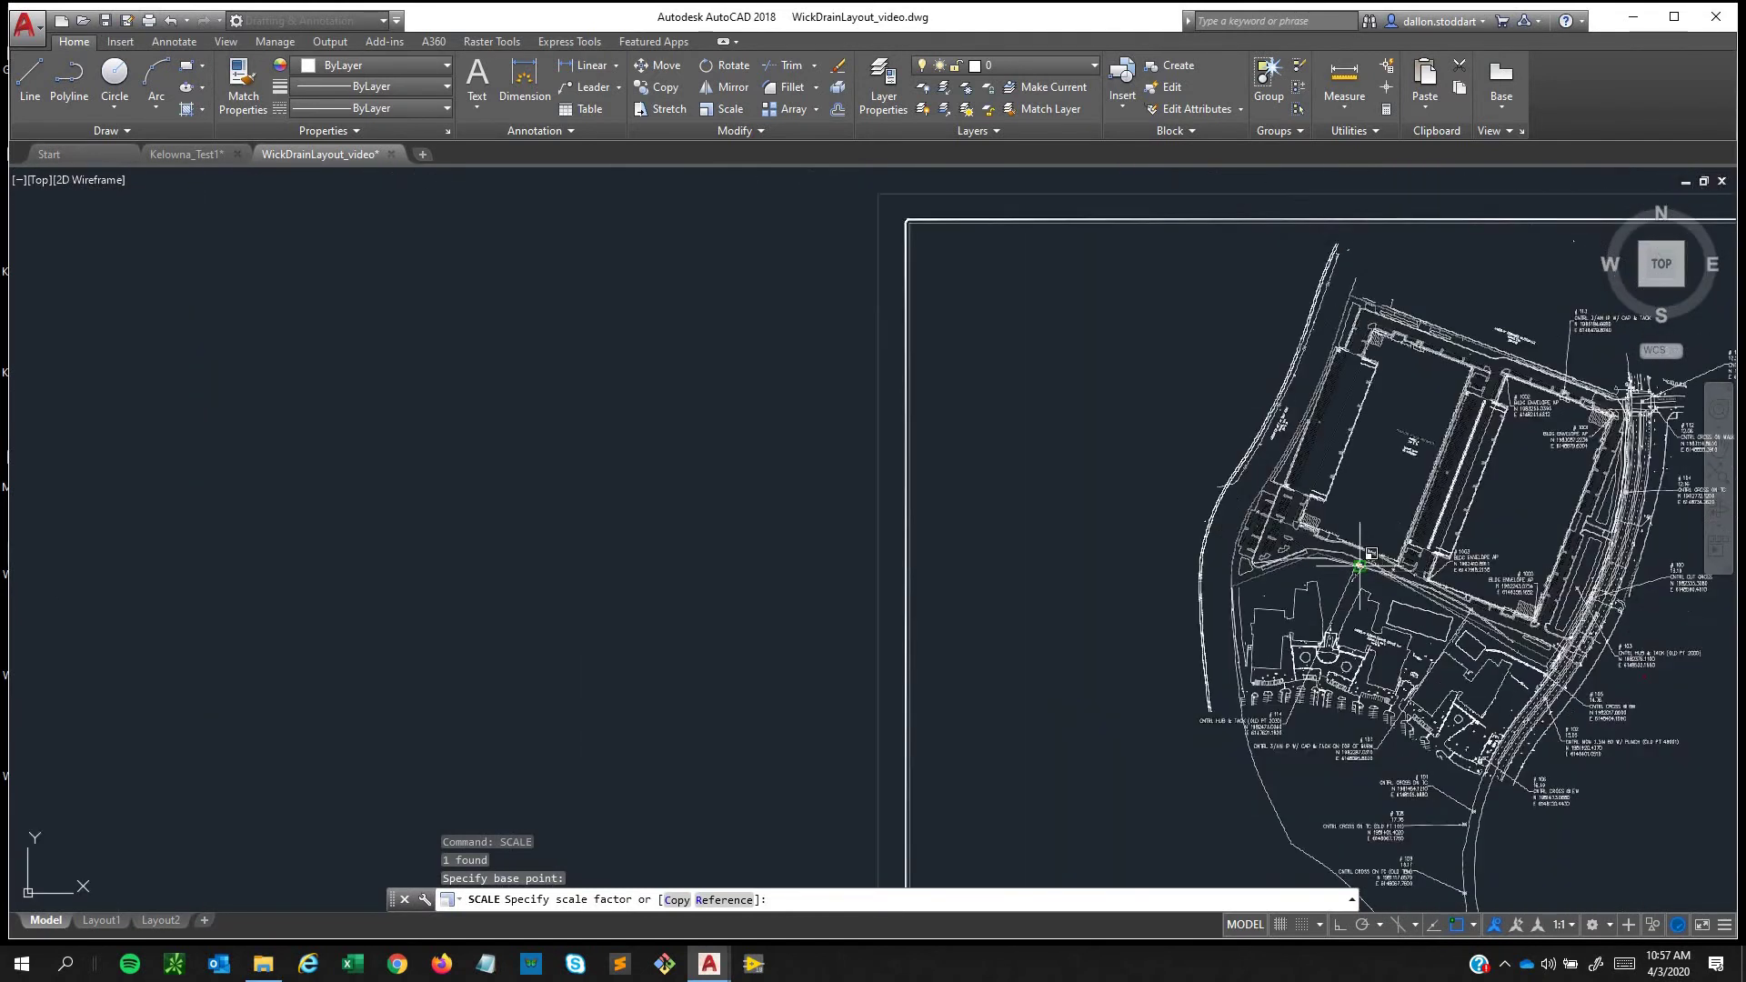
pyautogui.moveTo(1346, 564); pyautogui.dragTo(427, 559, button='middle')
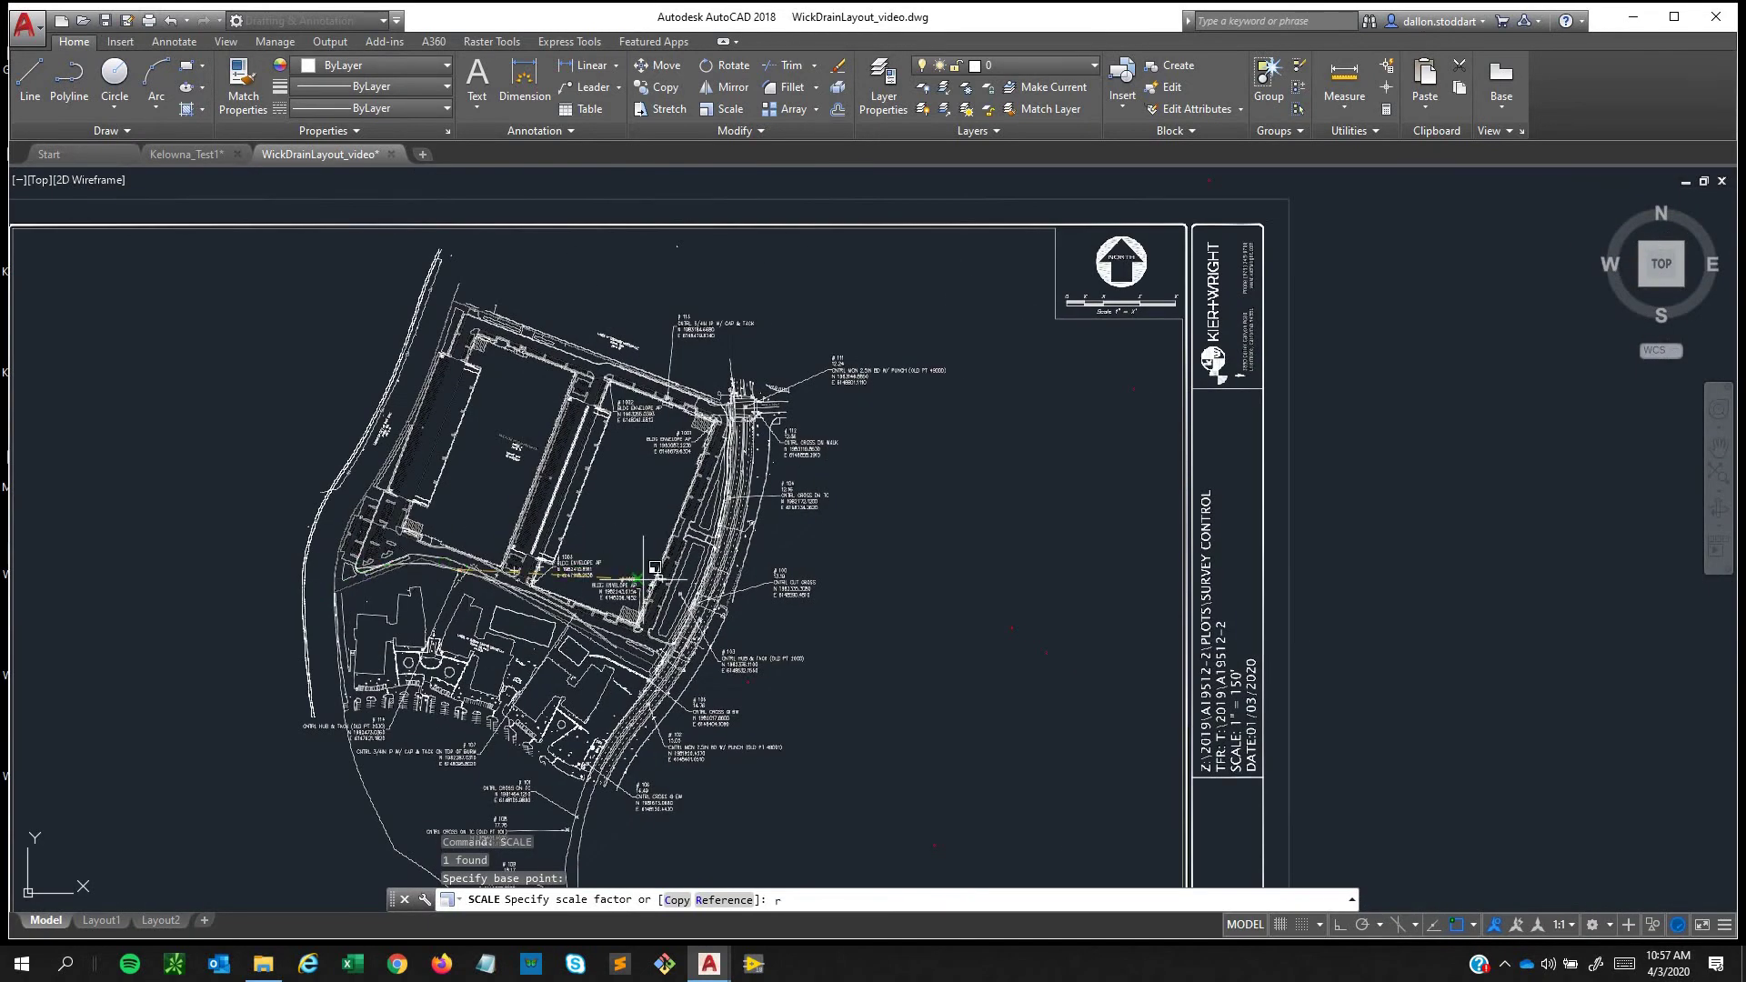
pyautogui.write('r')
pyautogui.press('Return')
pyautogui.scroll(10, 452, 569)
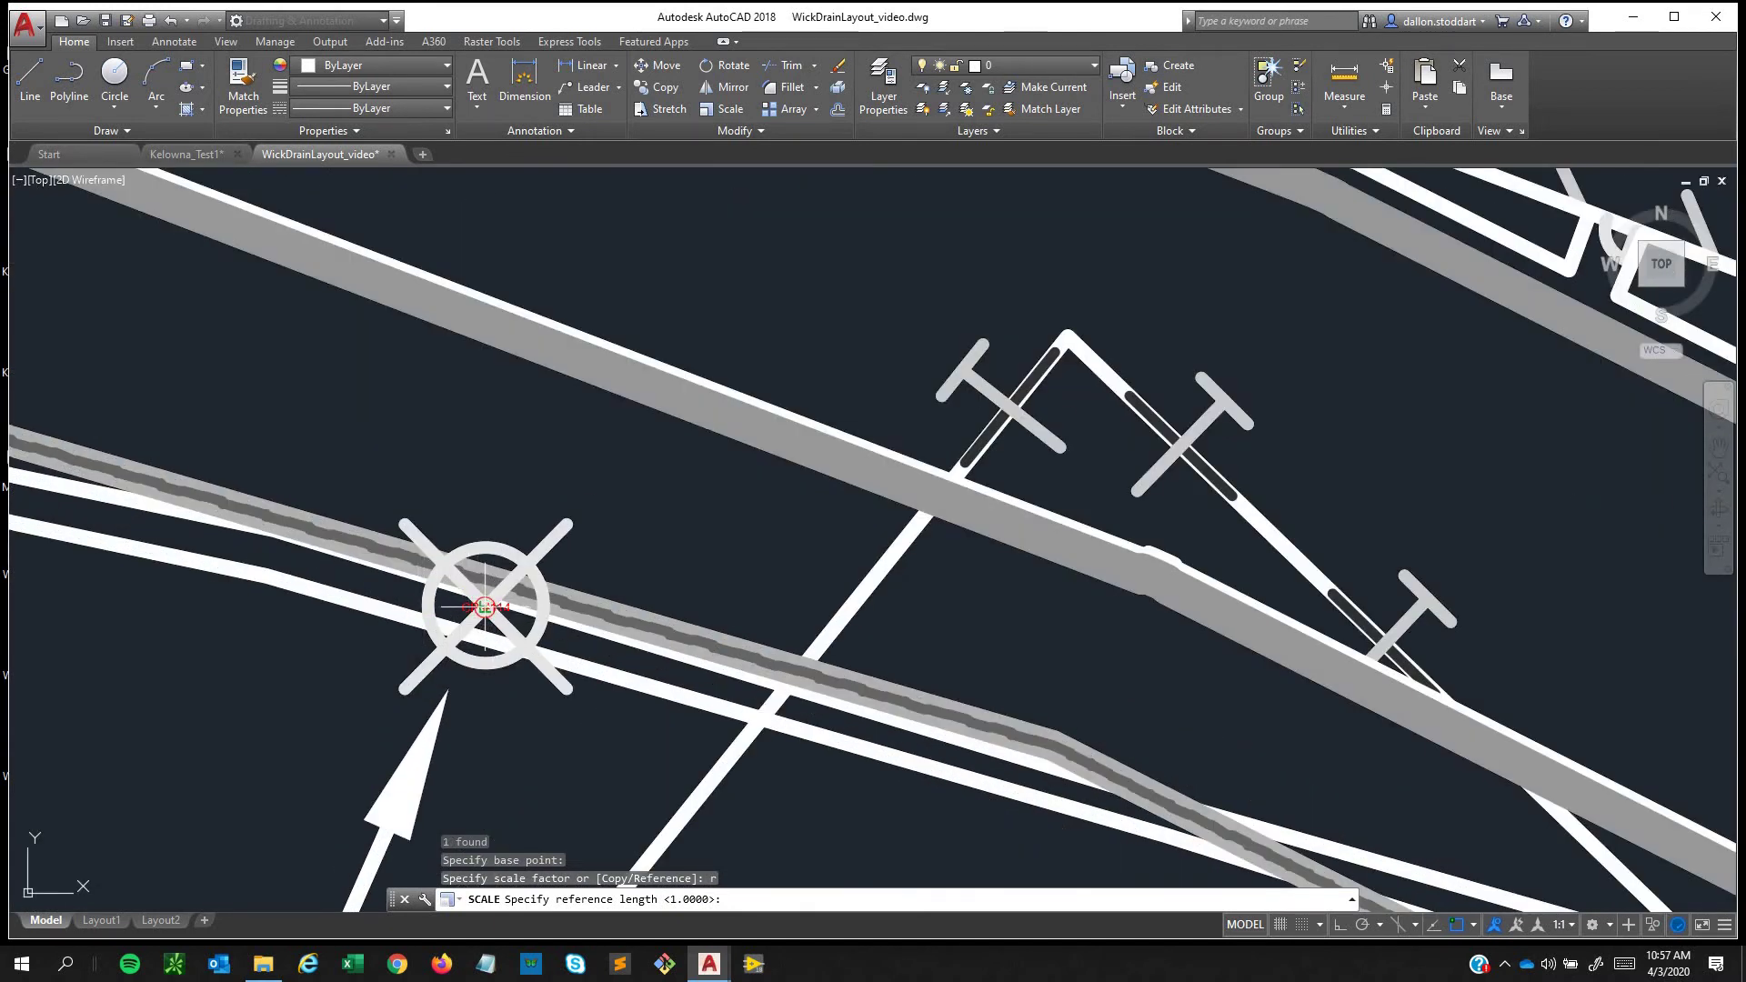
pyautogui.scroll(6, 485, 606)
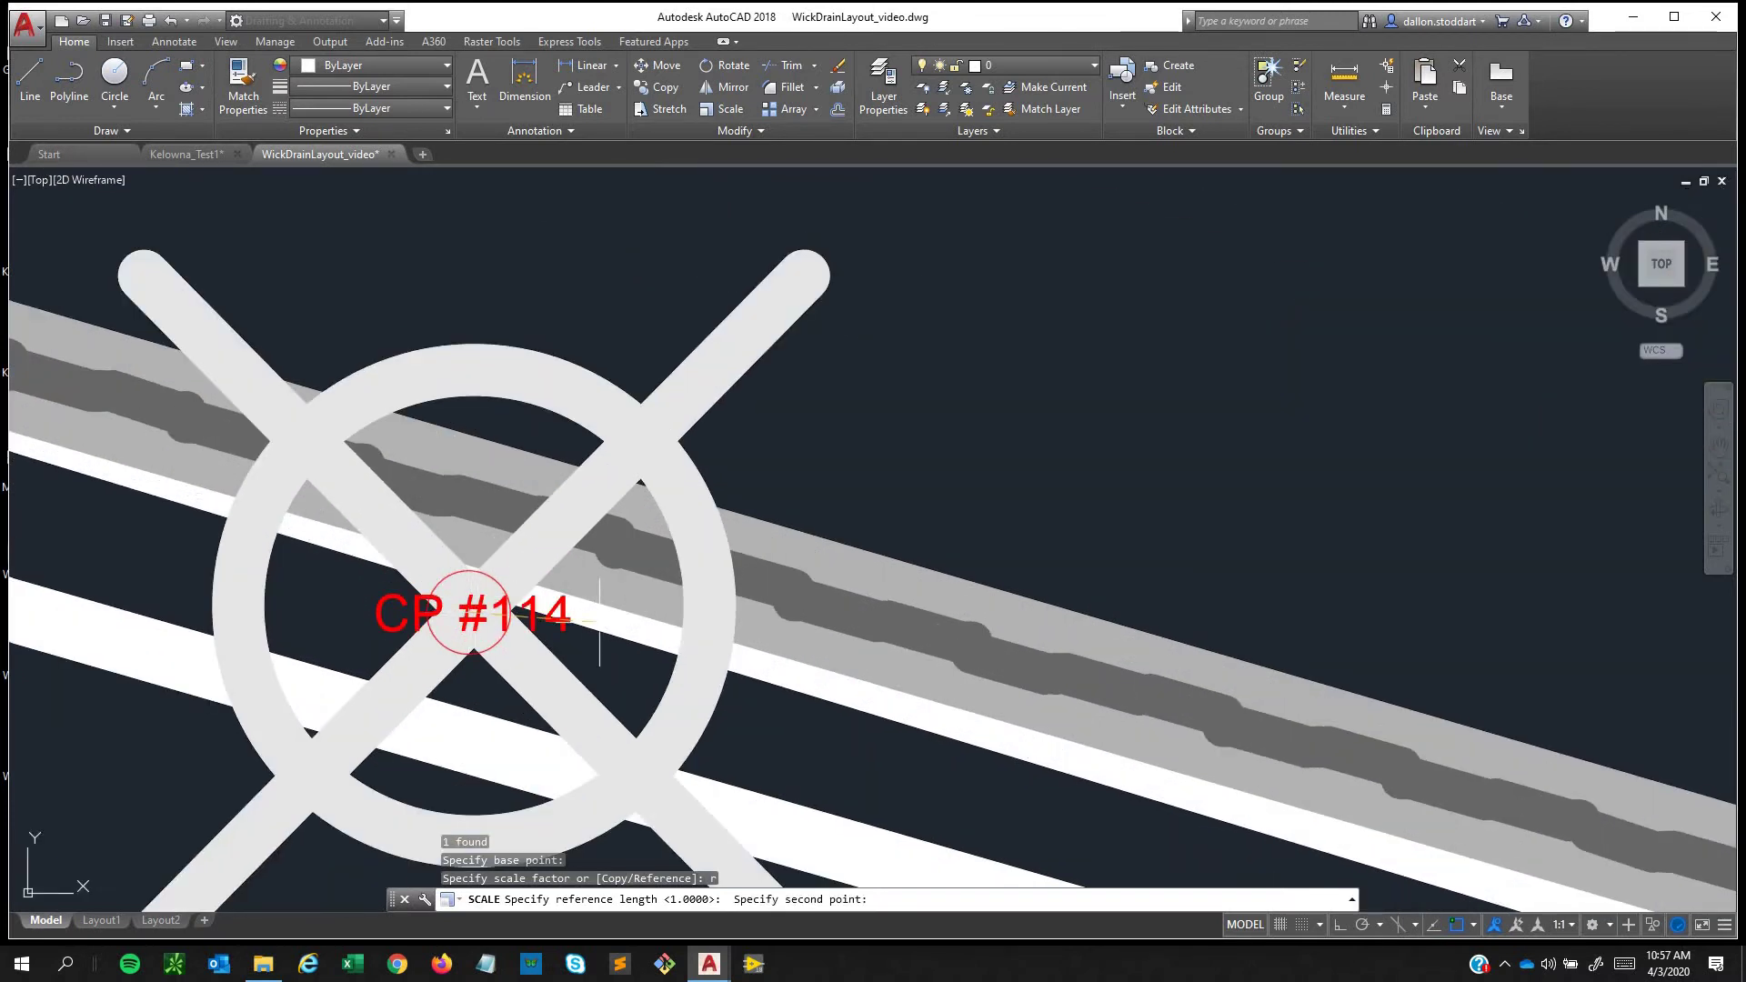
# End the scale's reference length at the centre of the PDF's control point #100 marker.
pyautogui.scroll(-12, 600, 621)
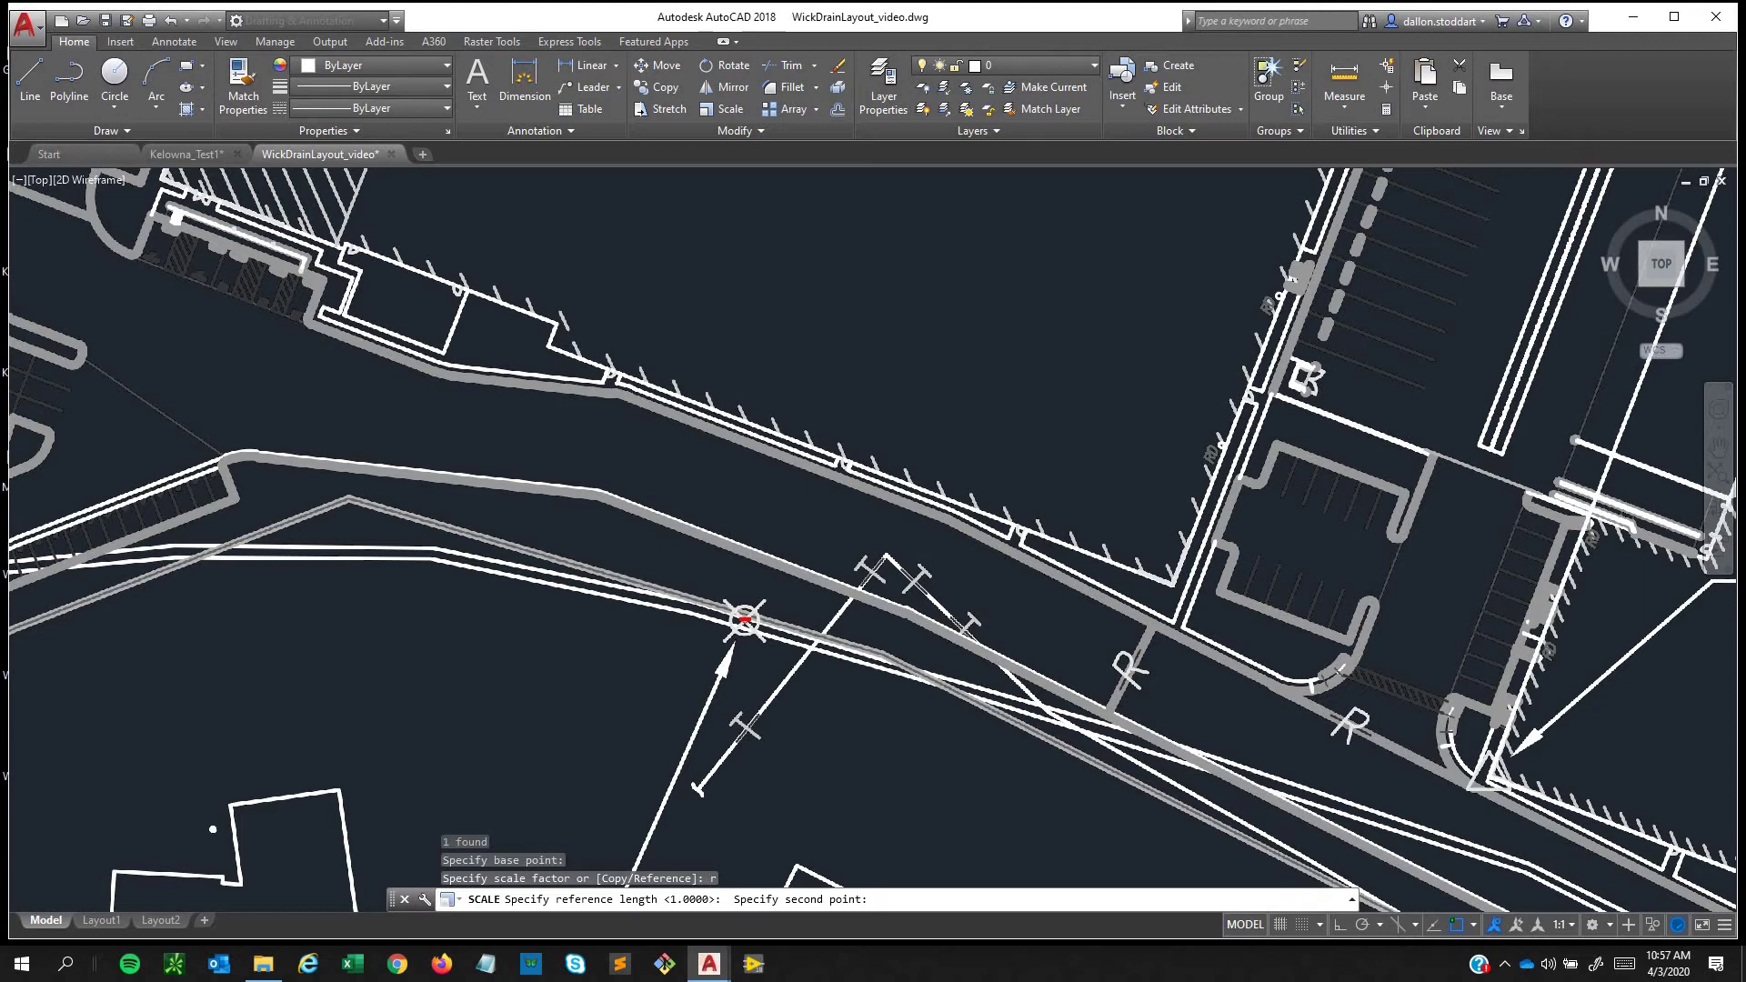
pyautogui.scroll(-6, 744, 620)
pyautogui.scroll(4, 988, 452)
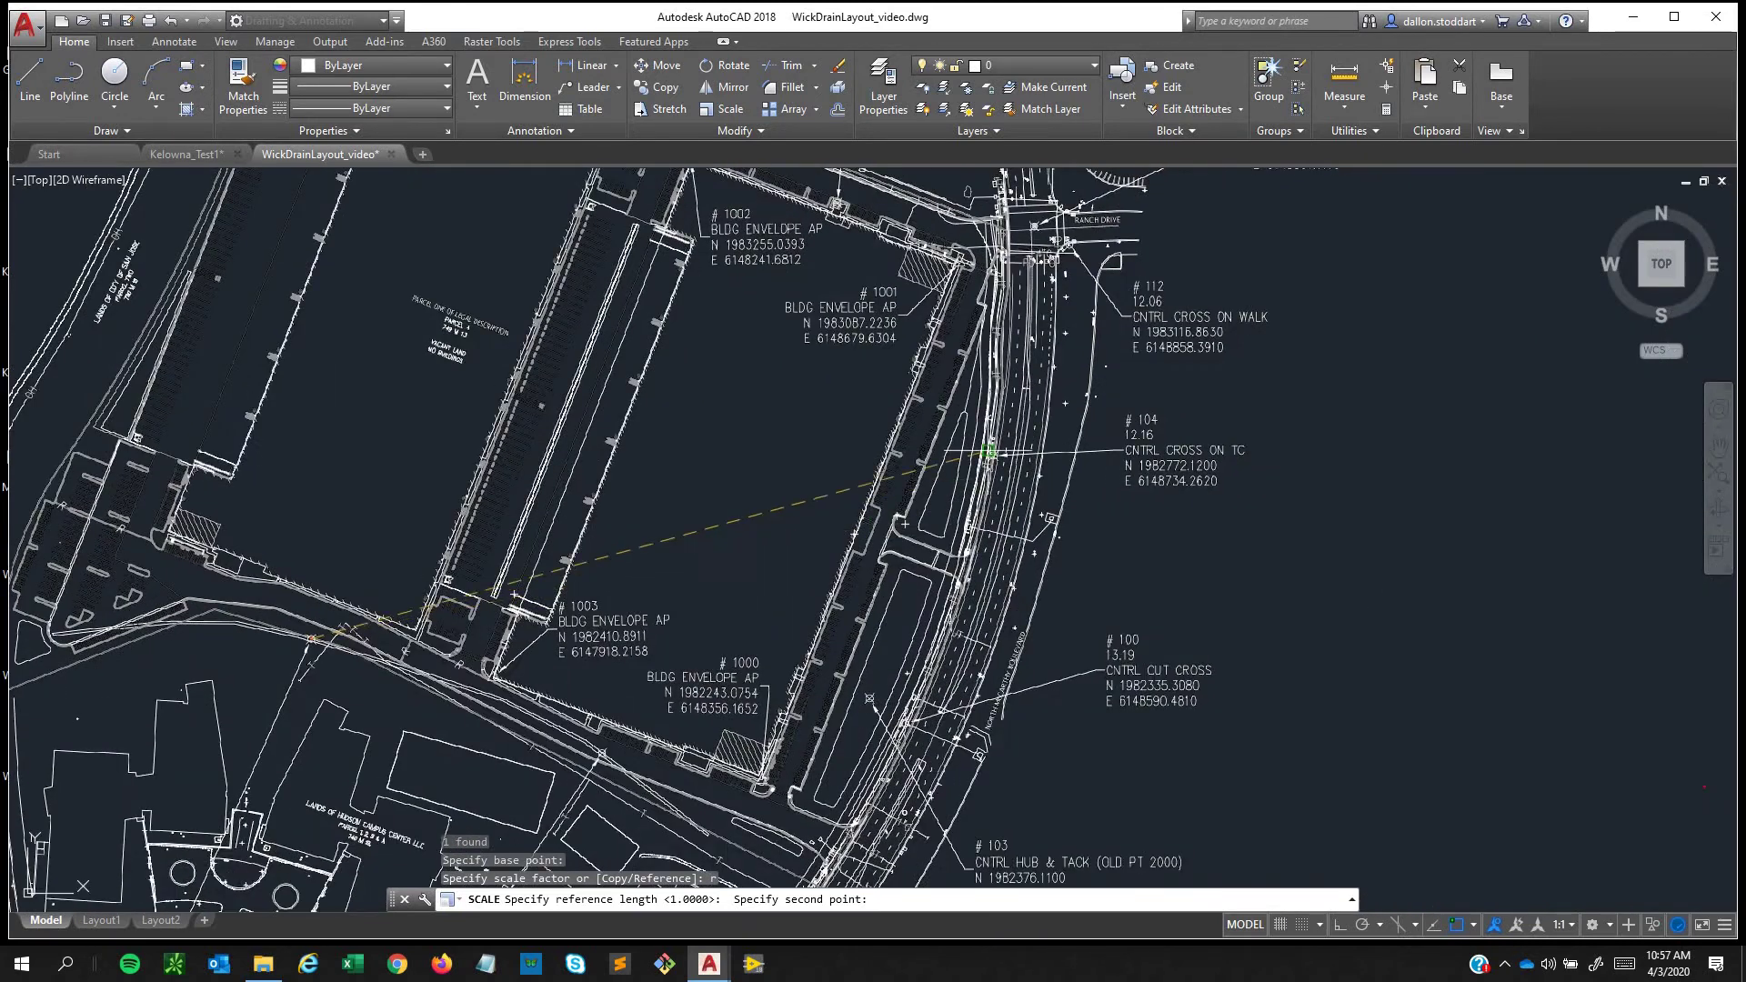
pyautogui.scroll(5, 900, 723)
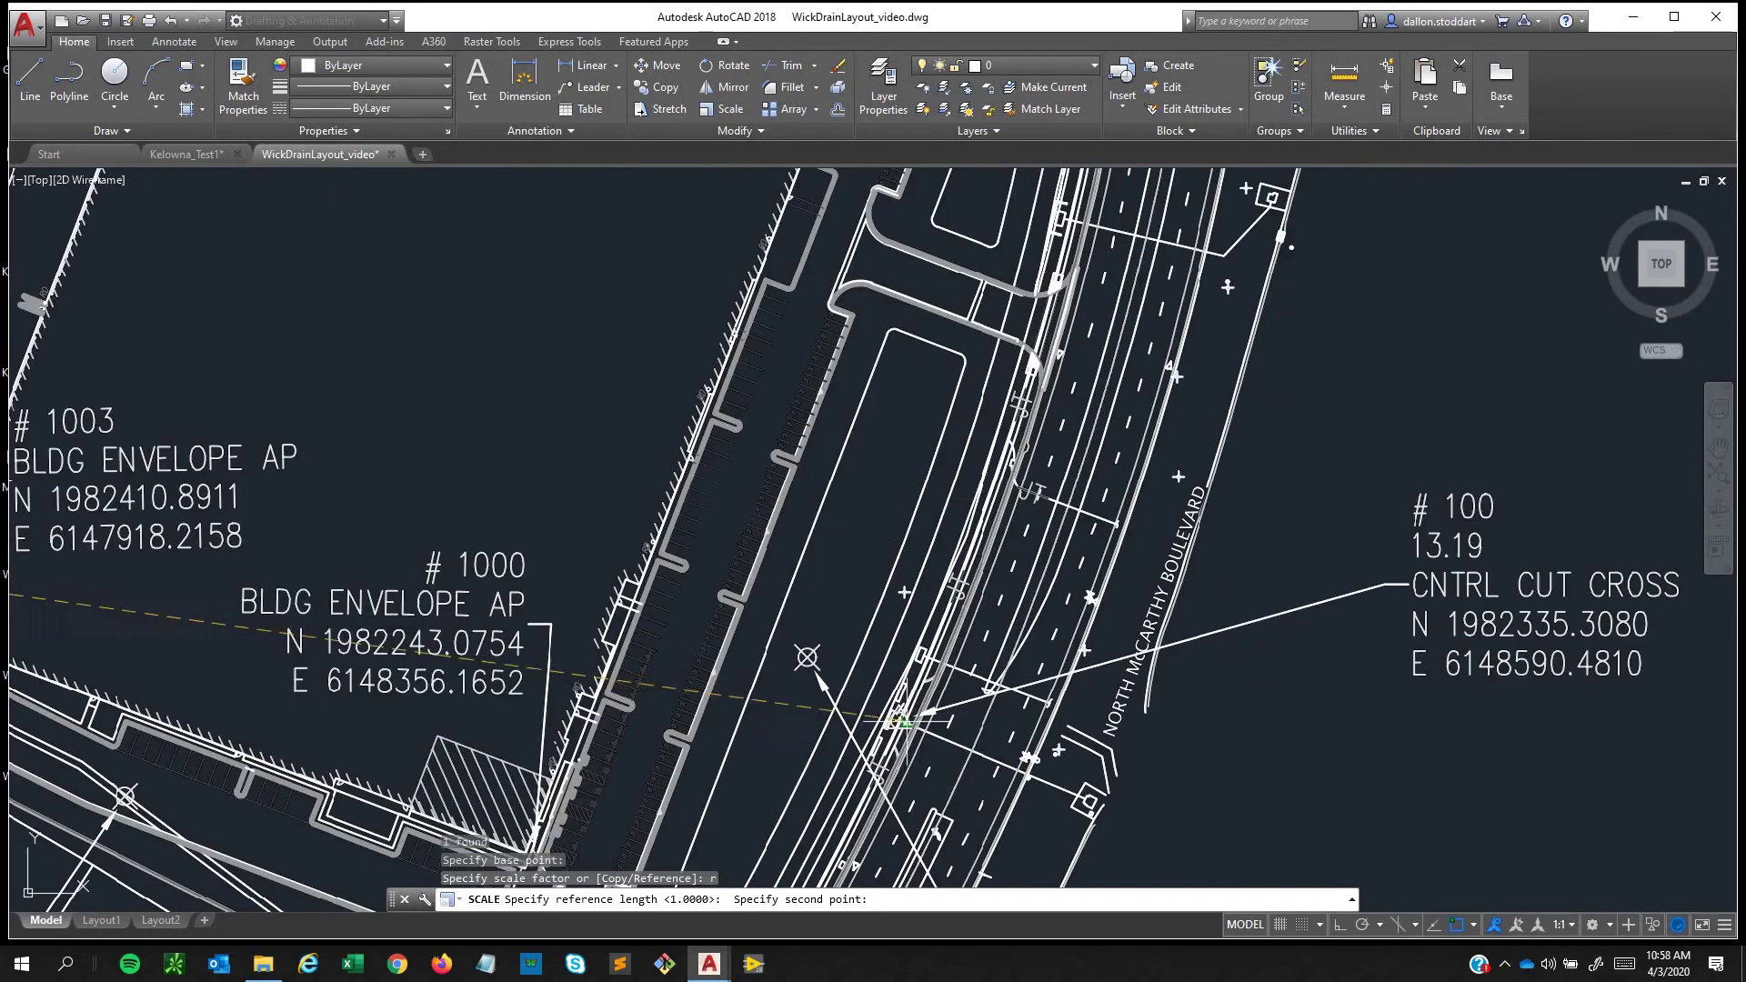
pyautogui.scroll(5, 900, 723)
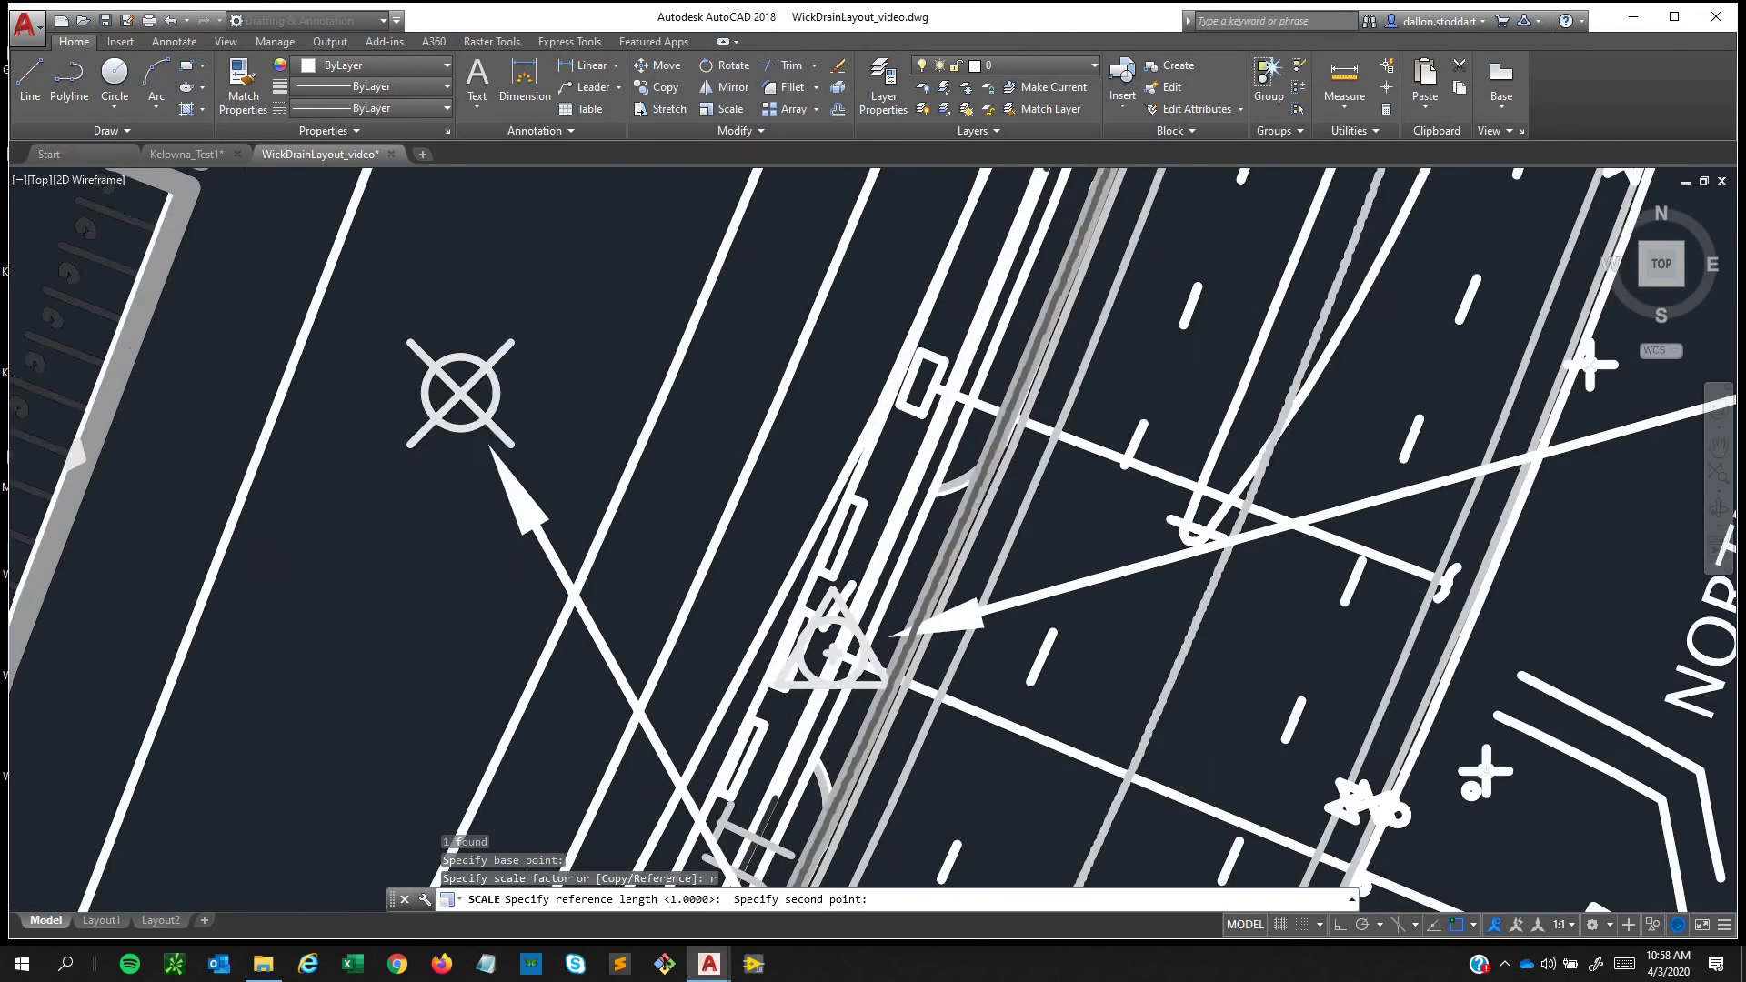
pyautogui.scroll(4, 830, 651)
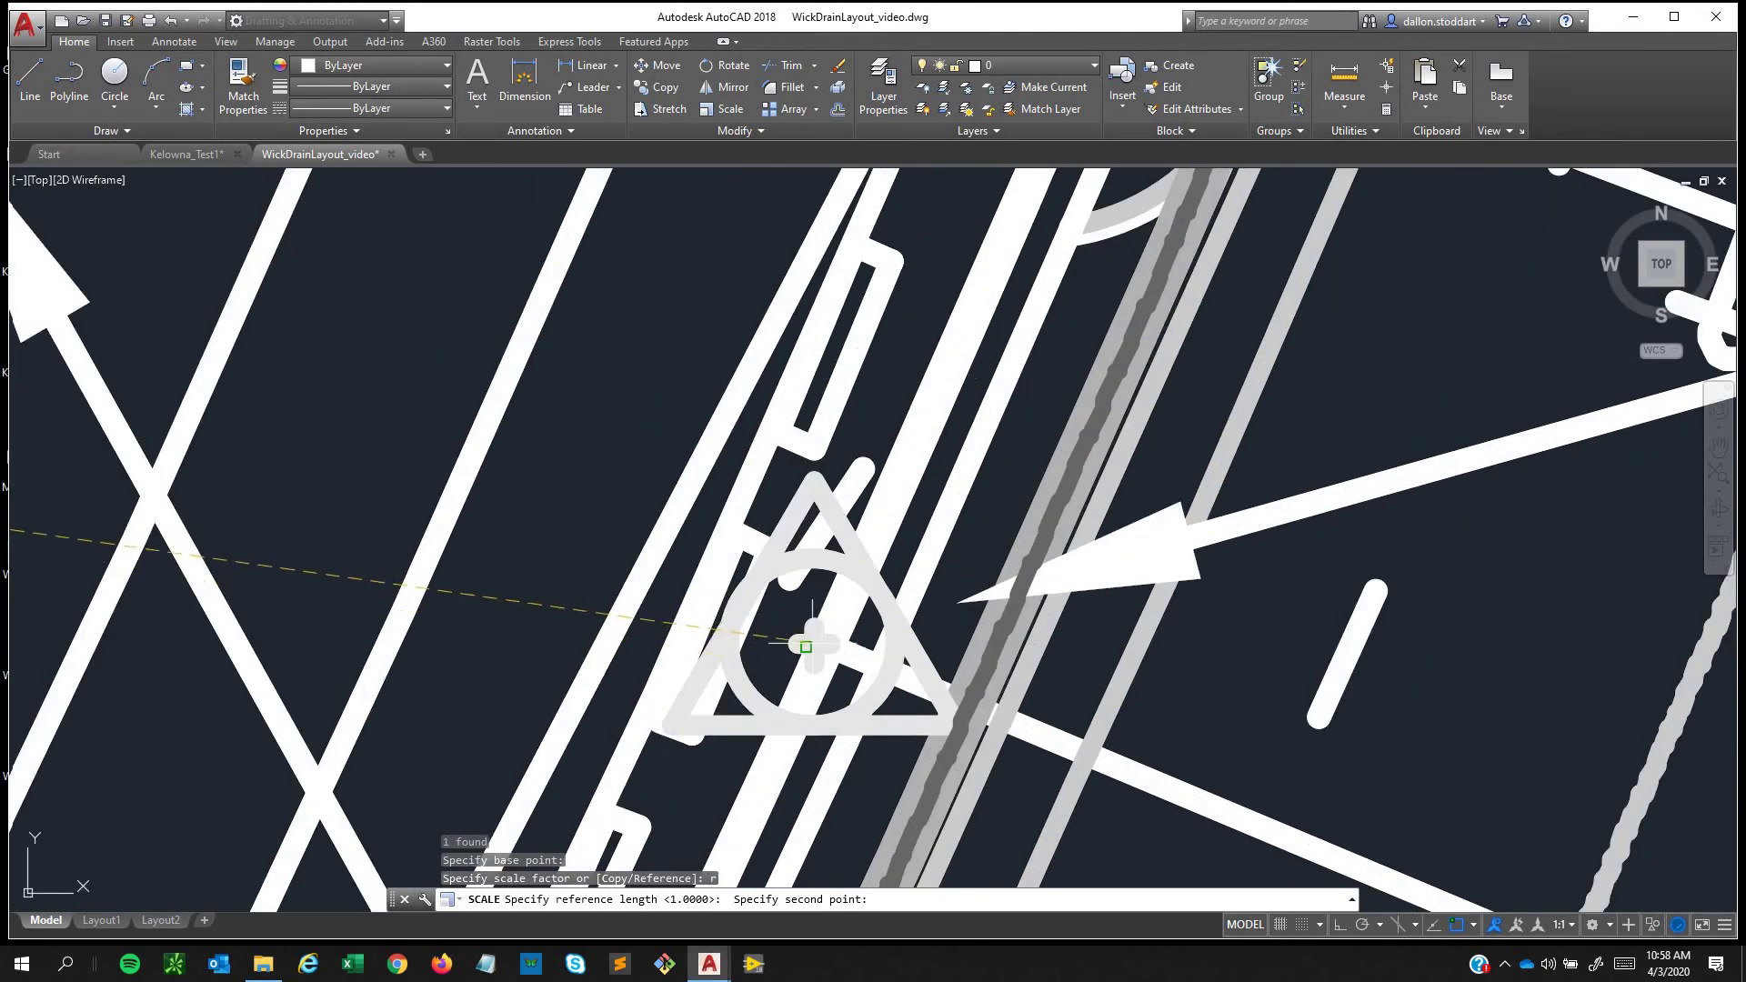
pyautogui.scroll(4, 806, 646)
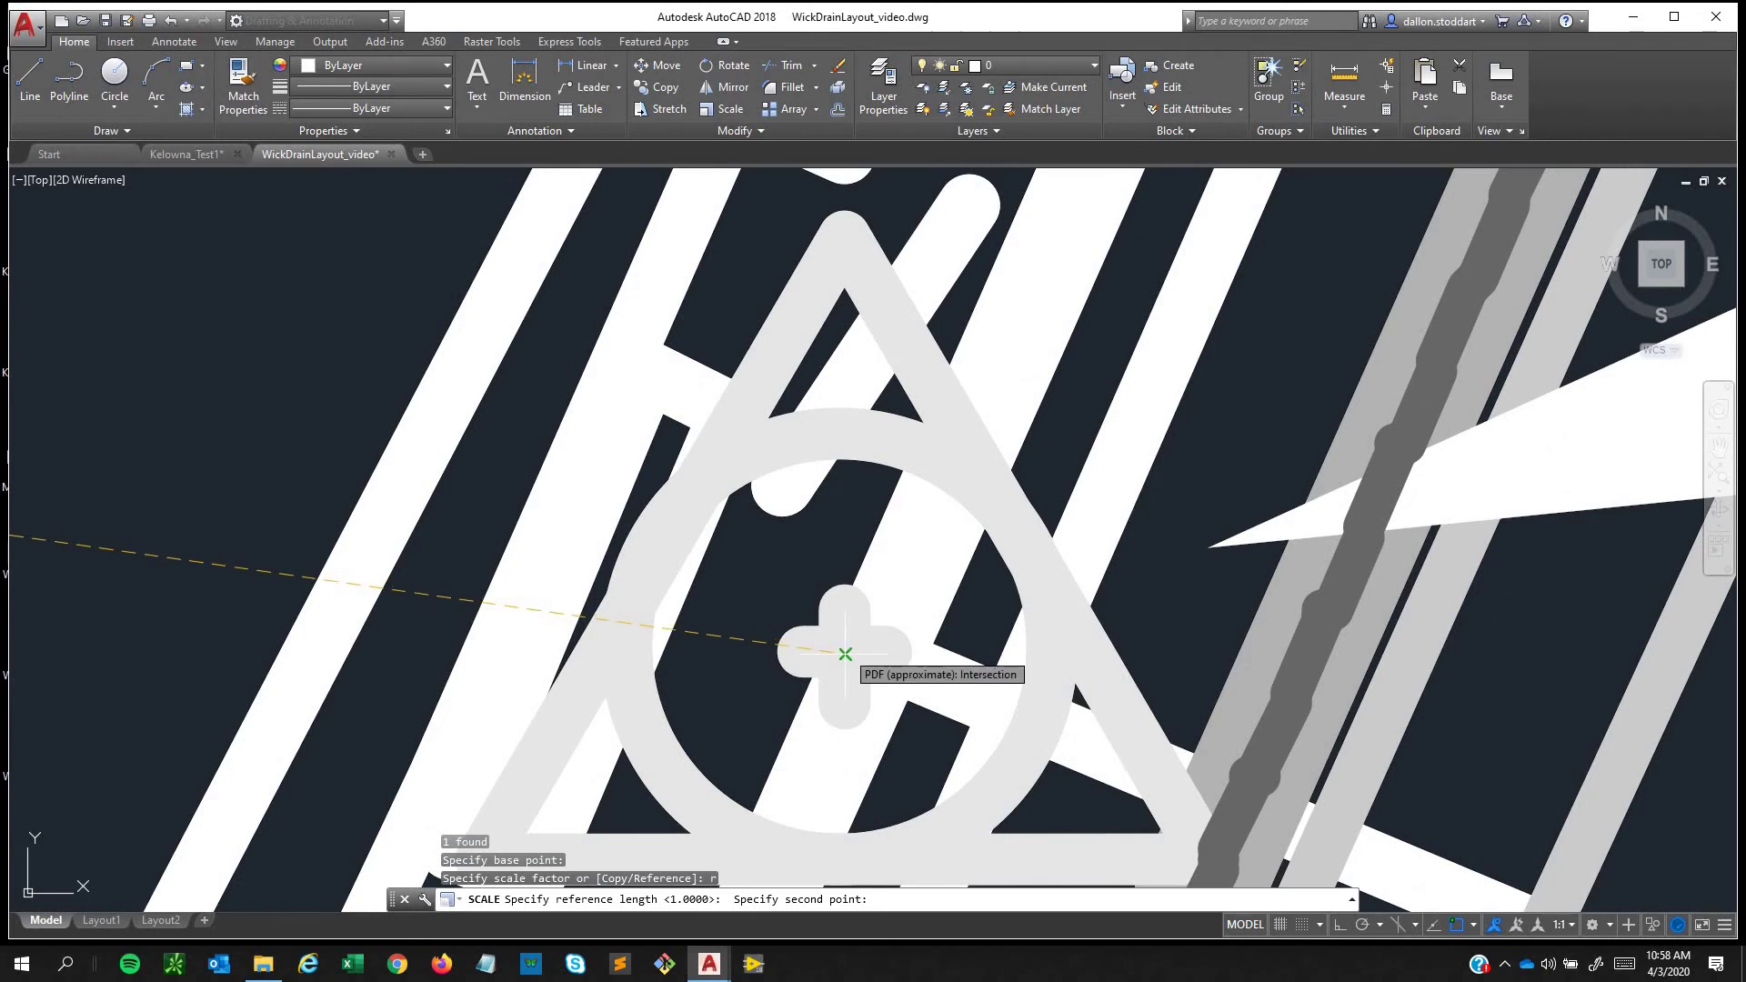
pyautogui.click(845, 654)
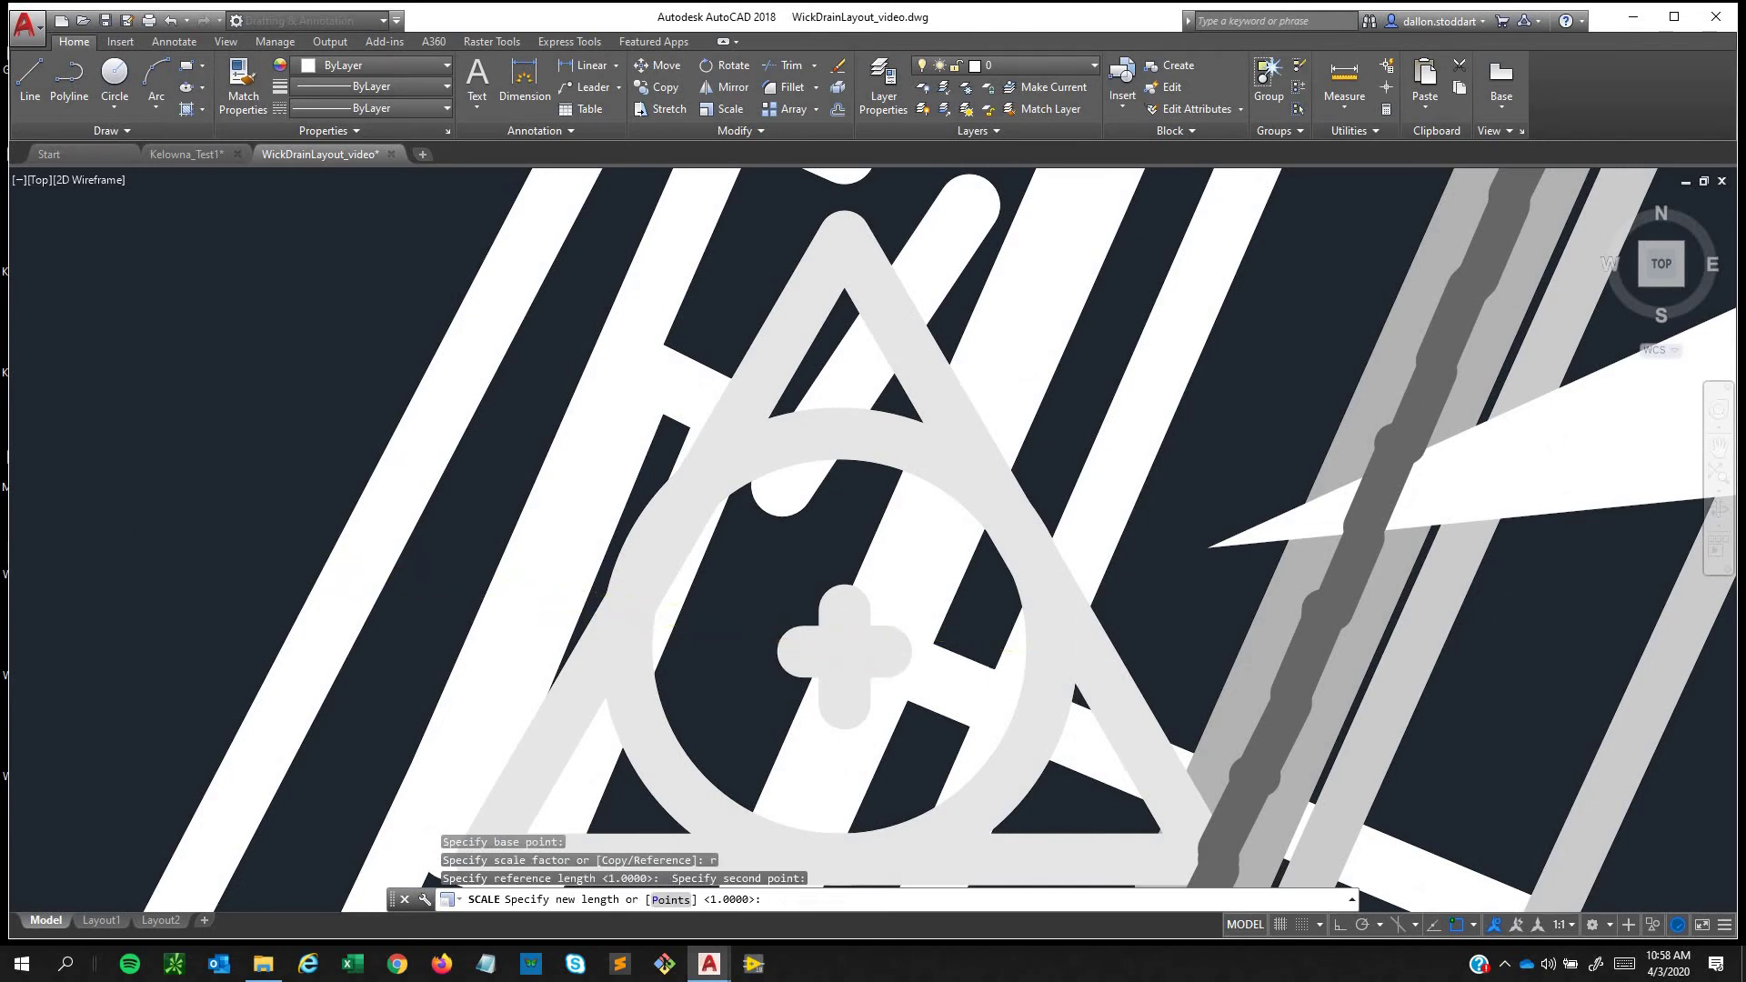
# Set the new scale length of the PDF underlay by picking the centre of the imported CP #100 block.
pyautogui.scroll(-15, 1267, 700)
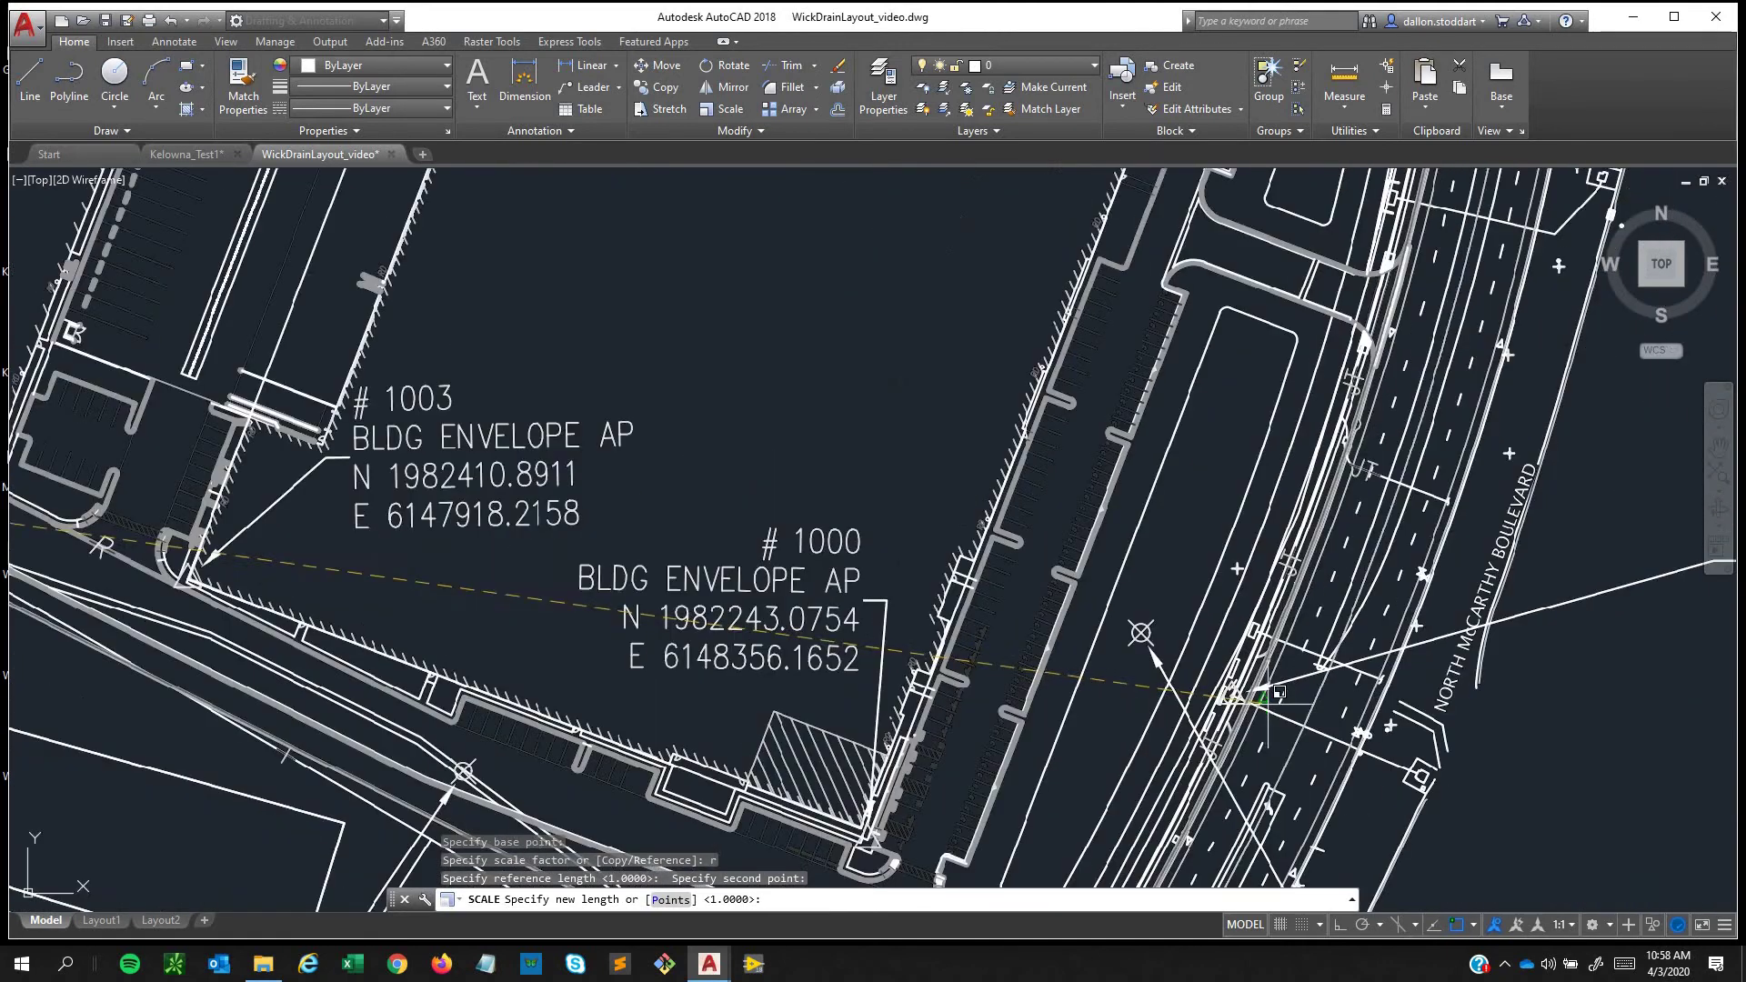
pyautogui.scroll(-4, 1267, 702)
pyautogui.moveTo(1407, 696); pyautogui.dragTo(491, 571, button='middle')
pyautogui.scroll(-2, 773, 602)
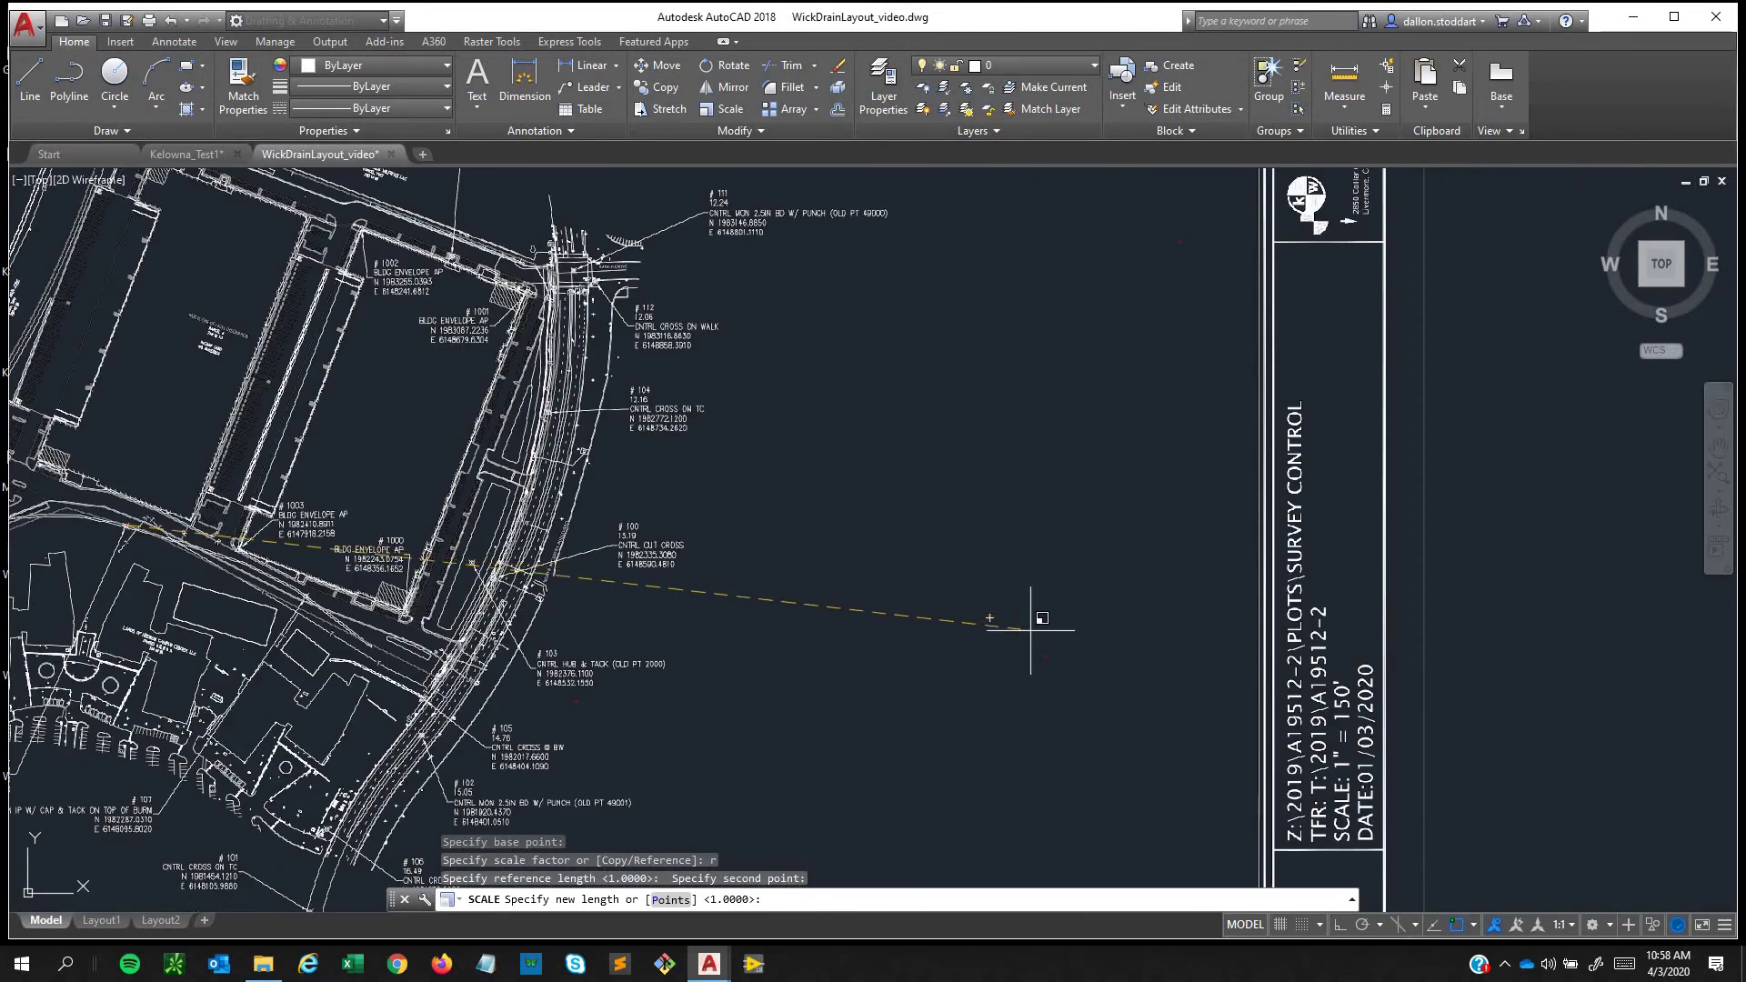
pyautogui.scroll(5, 1030, 629)
pyautogui.scroll(10, 873, 545)
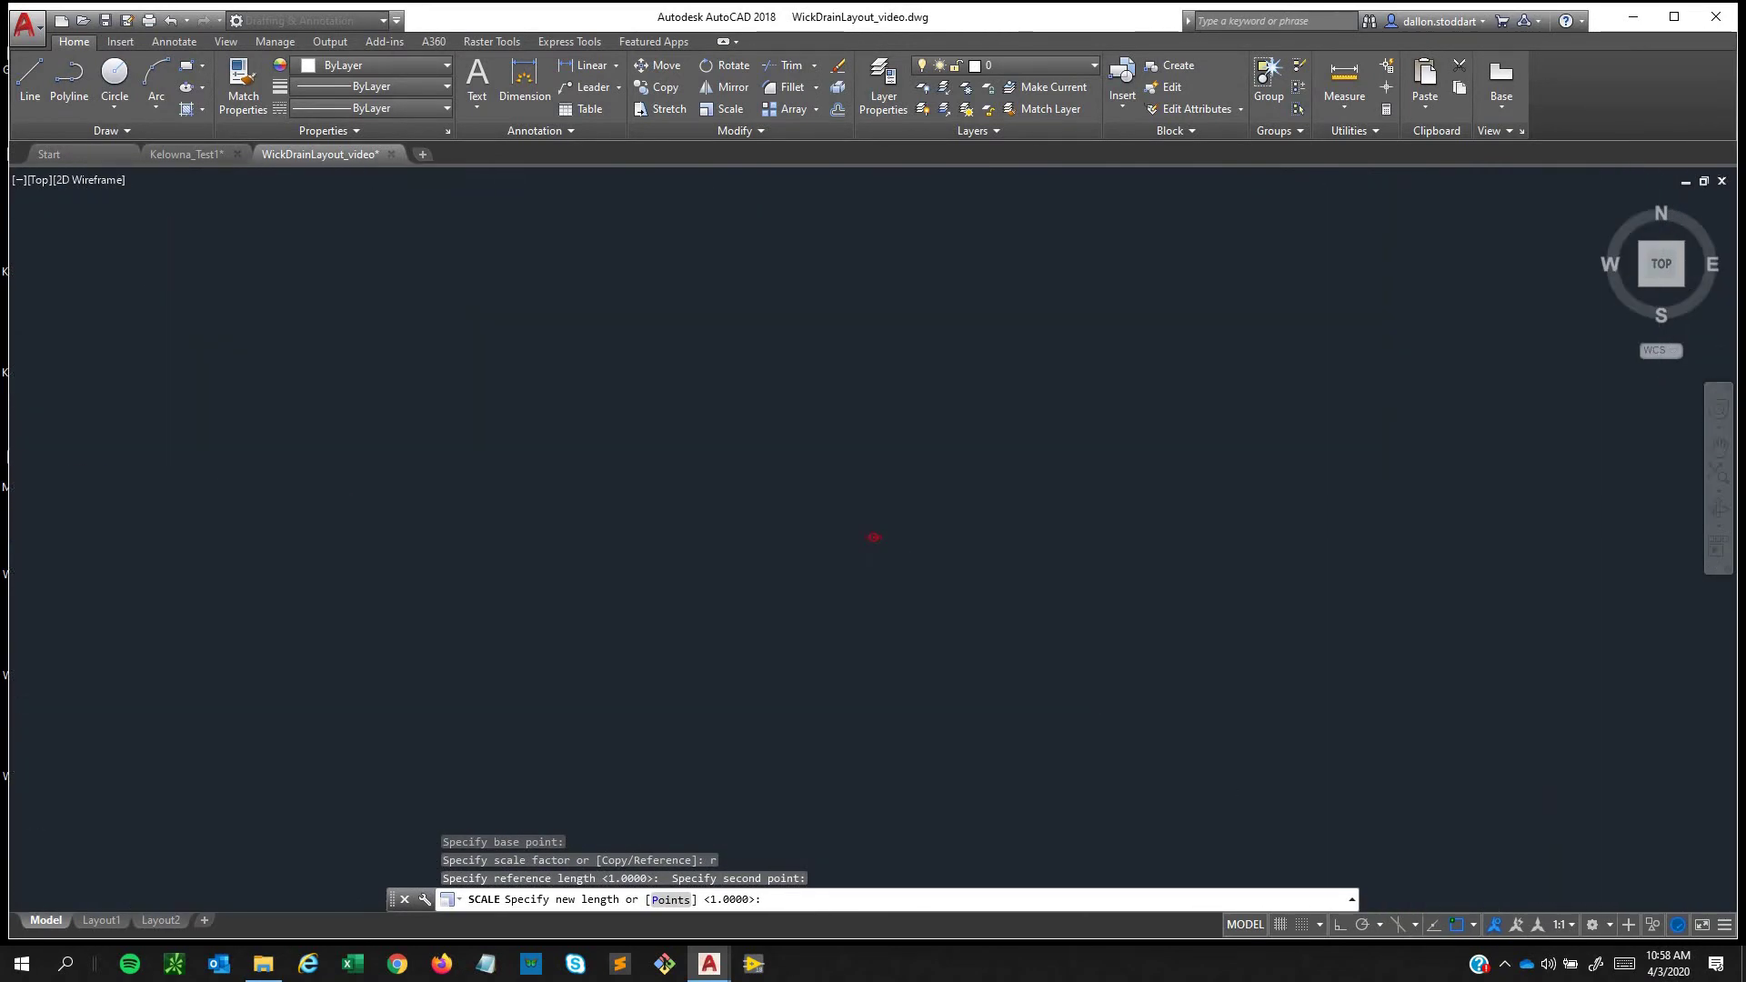
pyautogui.moveTo(1258, 725); pyautogui.dragTo(725, 428, button='middle')
pyautogui.moveTo(1410, 805); pyautogui.dragTo(1344, 775, button='middle')
pyautogui.moveTo(1234, 595); pyautogui.dragTo(1222, 583, button='middle')
pyautogui.scroll(3, 1166, 768)
pyautogui.scroll(2, 1065, 536)
pyautogui.click(1065, 546)
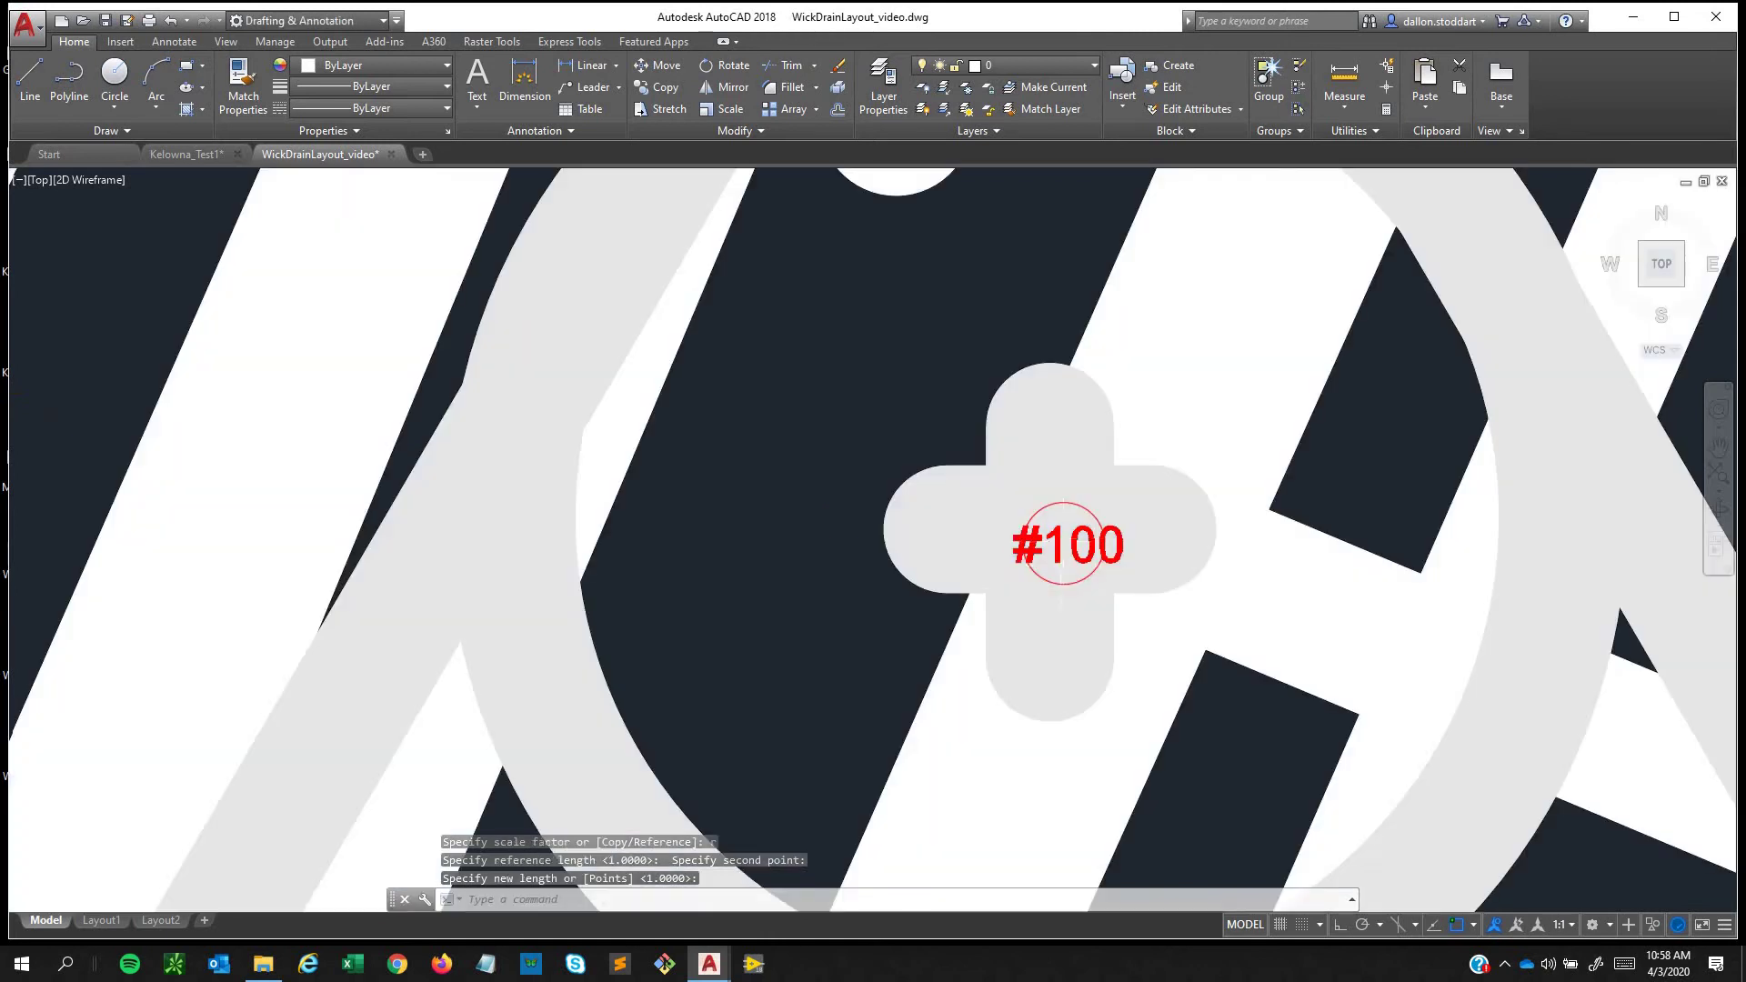
# Save the drawing with the scaled PDF underlay.
pyautogui.scroll(-8, 616, 591)
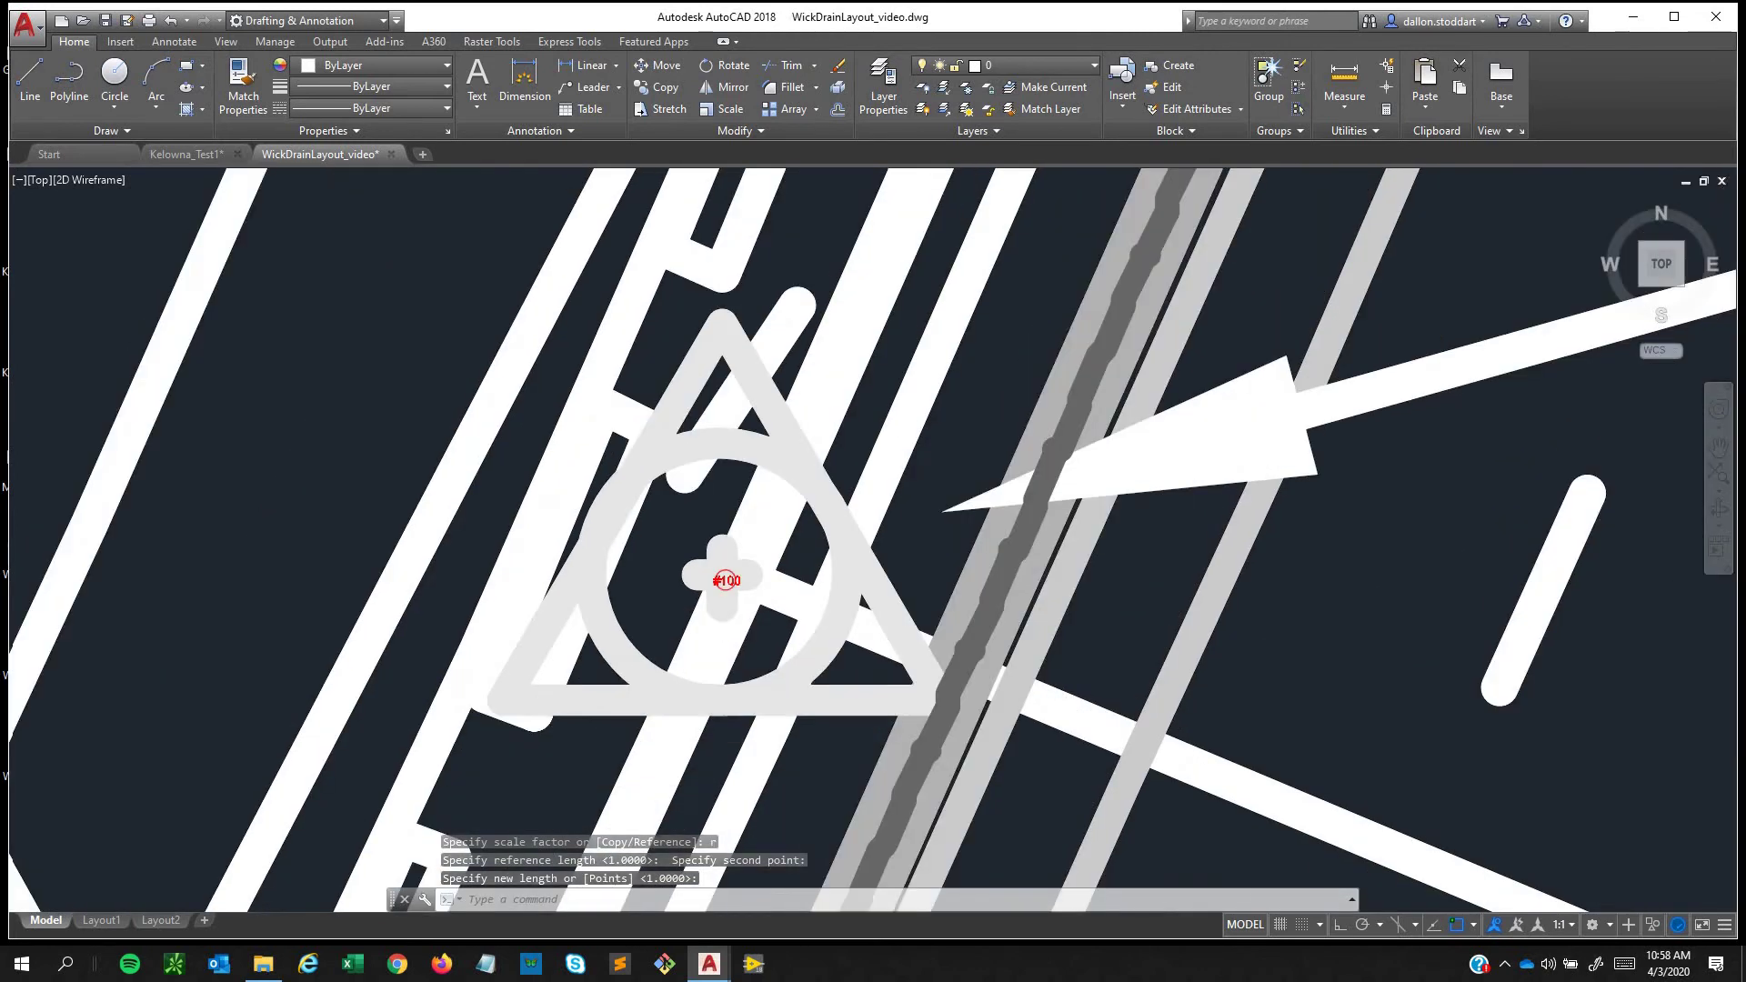
pyautogui.scroll(-6, 655, 593)
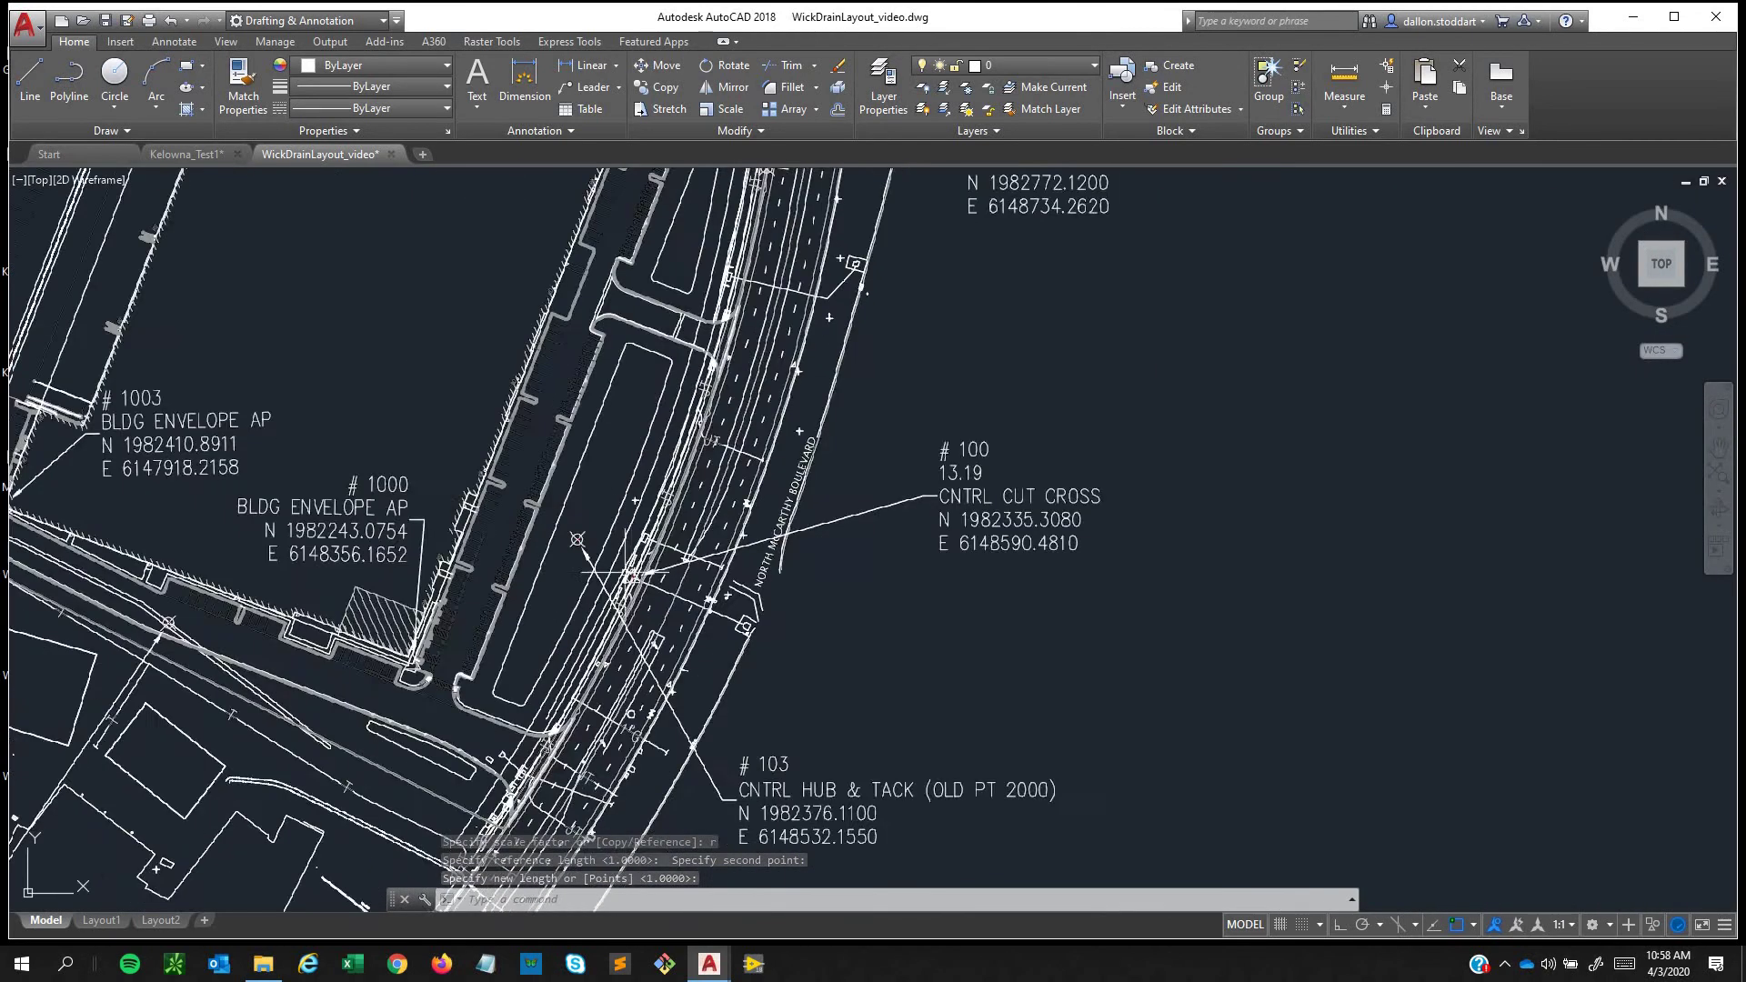
pyautogui.moveTo(655, 593)
pyautogui.mouseDown(button='middle')
pyautogui.moveTo(731, 540)
pyautogui.moveTo(883, 526)
pyautogui.mouseUp(button='middle')
pyautogui.click(105, 20)
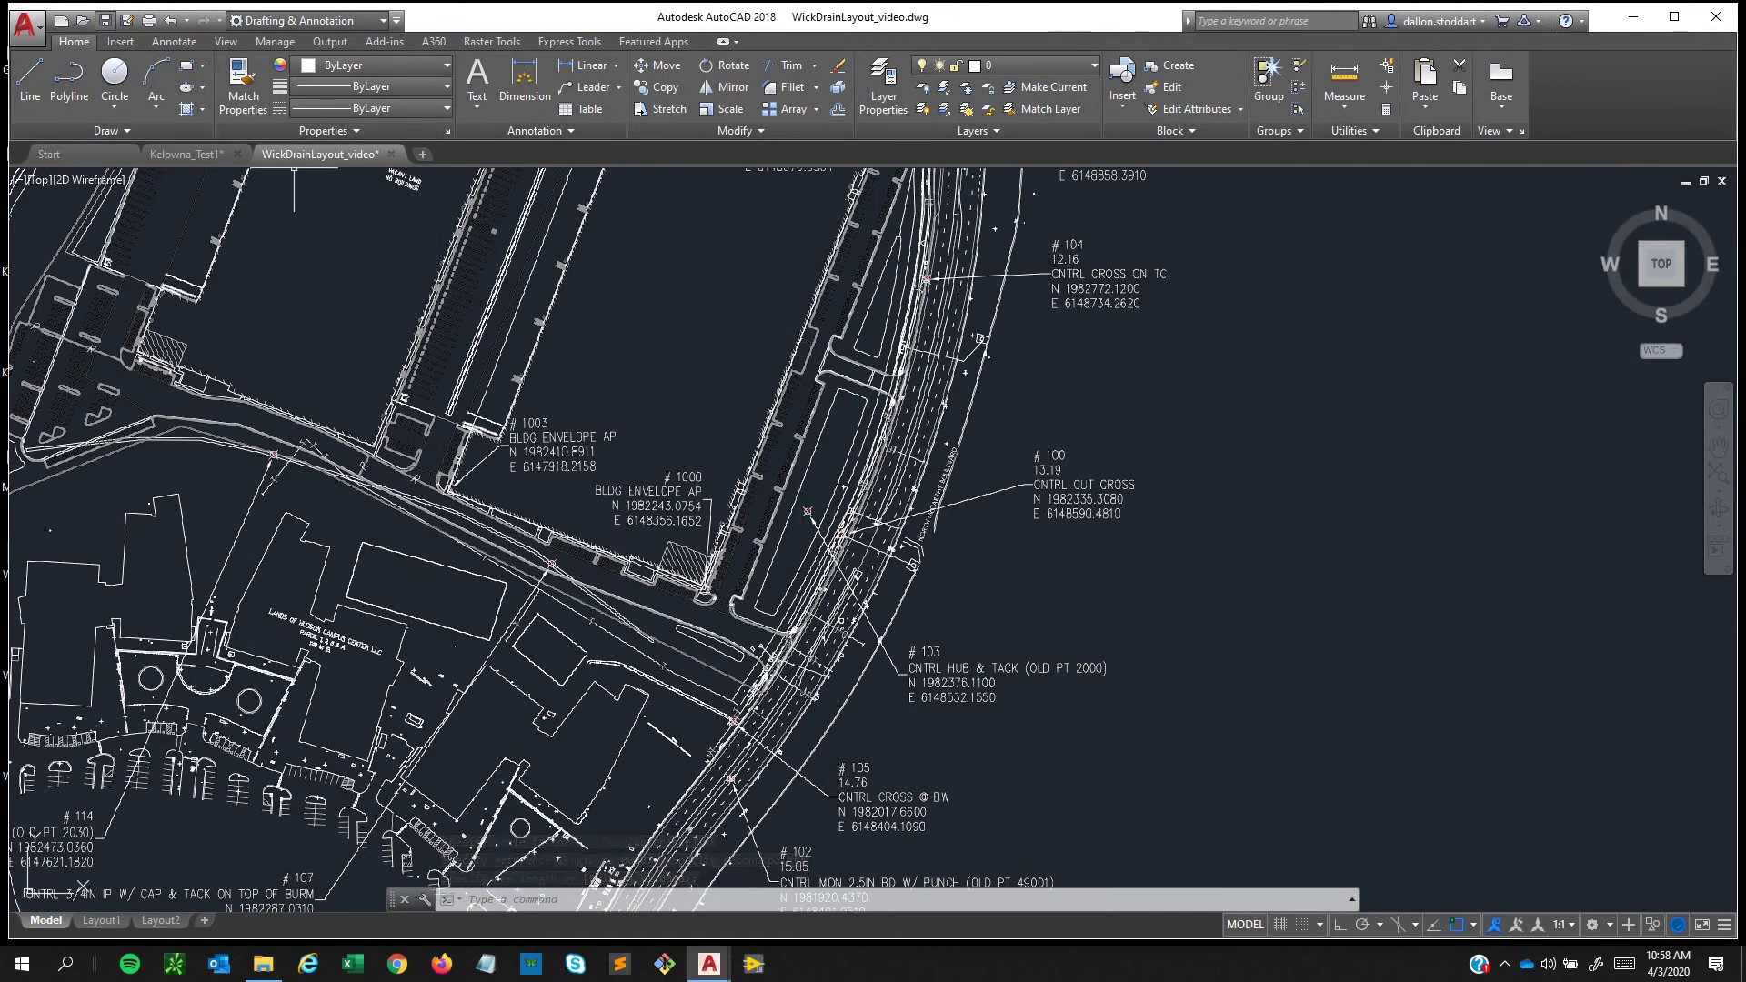
# Examine how the PDF's southern control point markers line up with the imported blocks, checking CP #106 closely.
pyautogui.scroll(-5, 349, 451)
pyautogui.moveTo(351, 451)
pyautogui.mouseDown(button='middle')
pyautogui.moveTo(383, 363)
pyautogui.moveTo(674, 285)
pyautogui.moveTo(693, 500)
pyautogui.moveTo(597, 514)
pyautogui.mouseUp(button='middle')
pyautogui.moveTo(791, 556); pyautogui.dragTo(825, 465, button='middle')
pyautogui.moveTo(757, 391)
pyautogui.mouseDown(button='middle')
pyautogui.moveTo(557, 483)
pyautogui.moveTo(547, 352)
pyautogui.mouseUp(button='middle')
pyautogui.scroll(8, 477, 704)
pyautogui.moveTo(467, 721); pyautogui.dragTo(506, 593, button='middle')
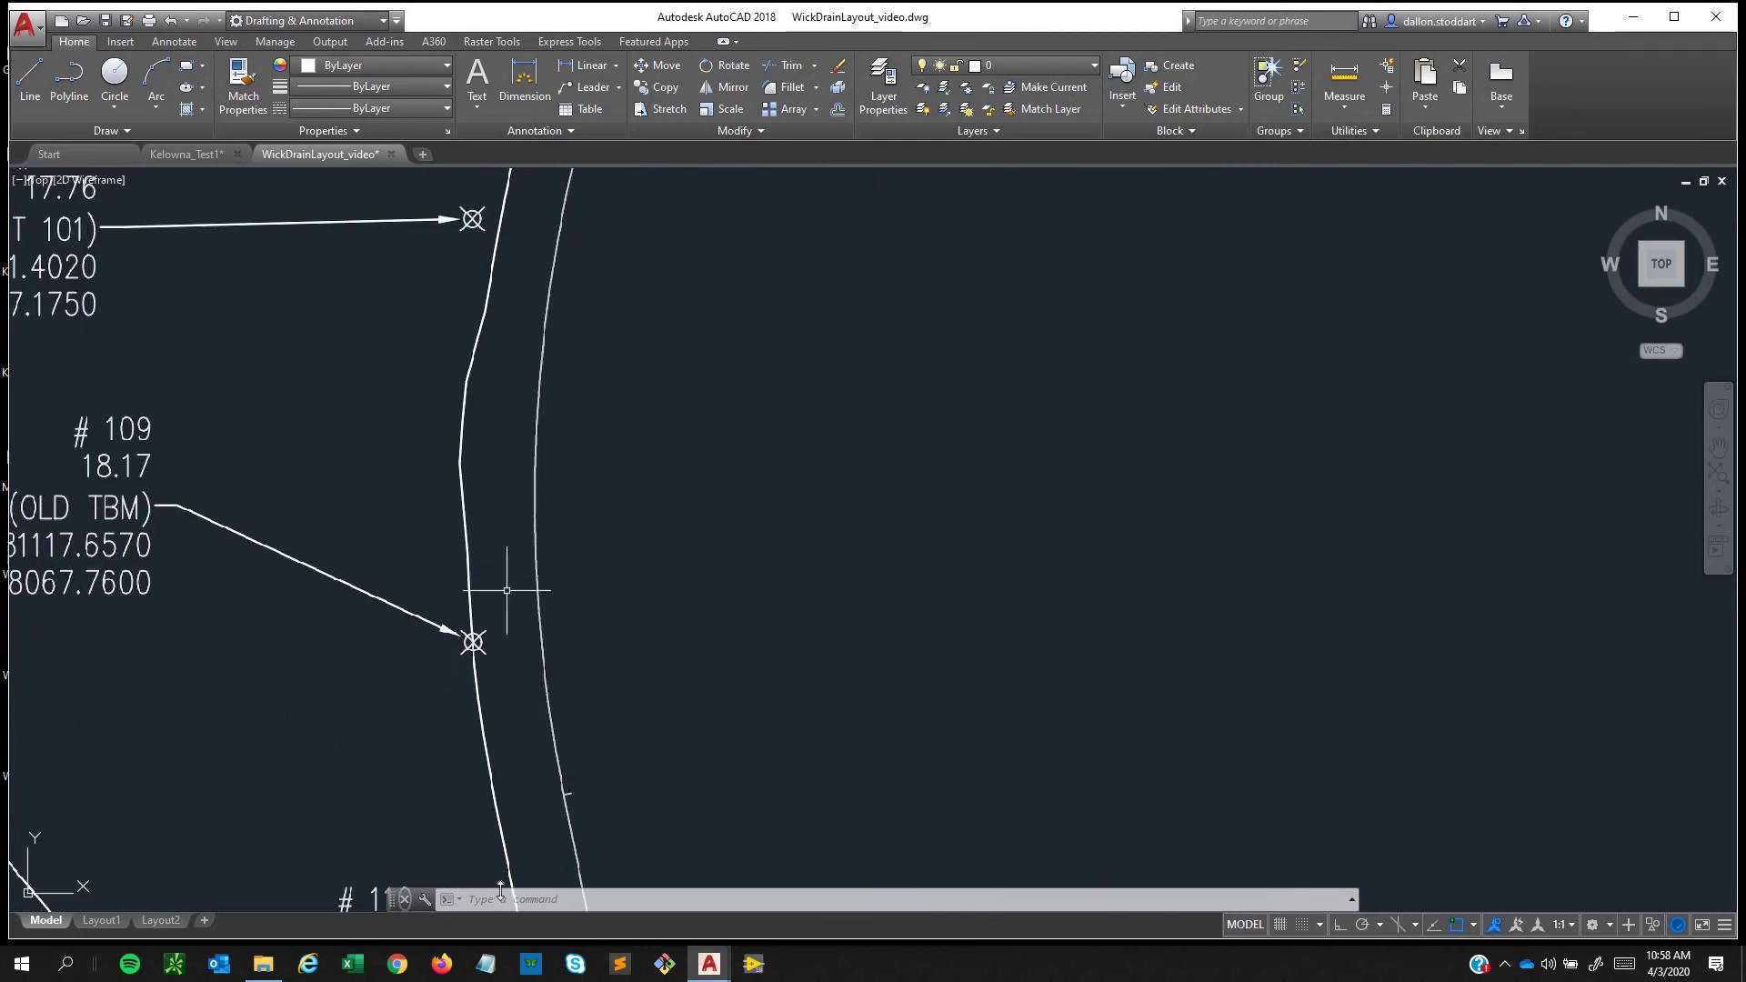
pyautogui.moveTo(490, 479); pyautogui.dragTo(501, 887, button='middle')
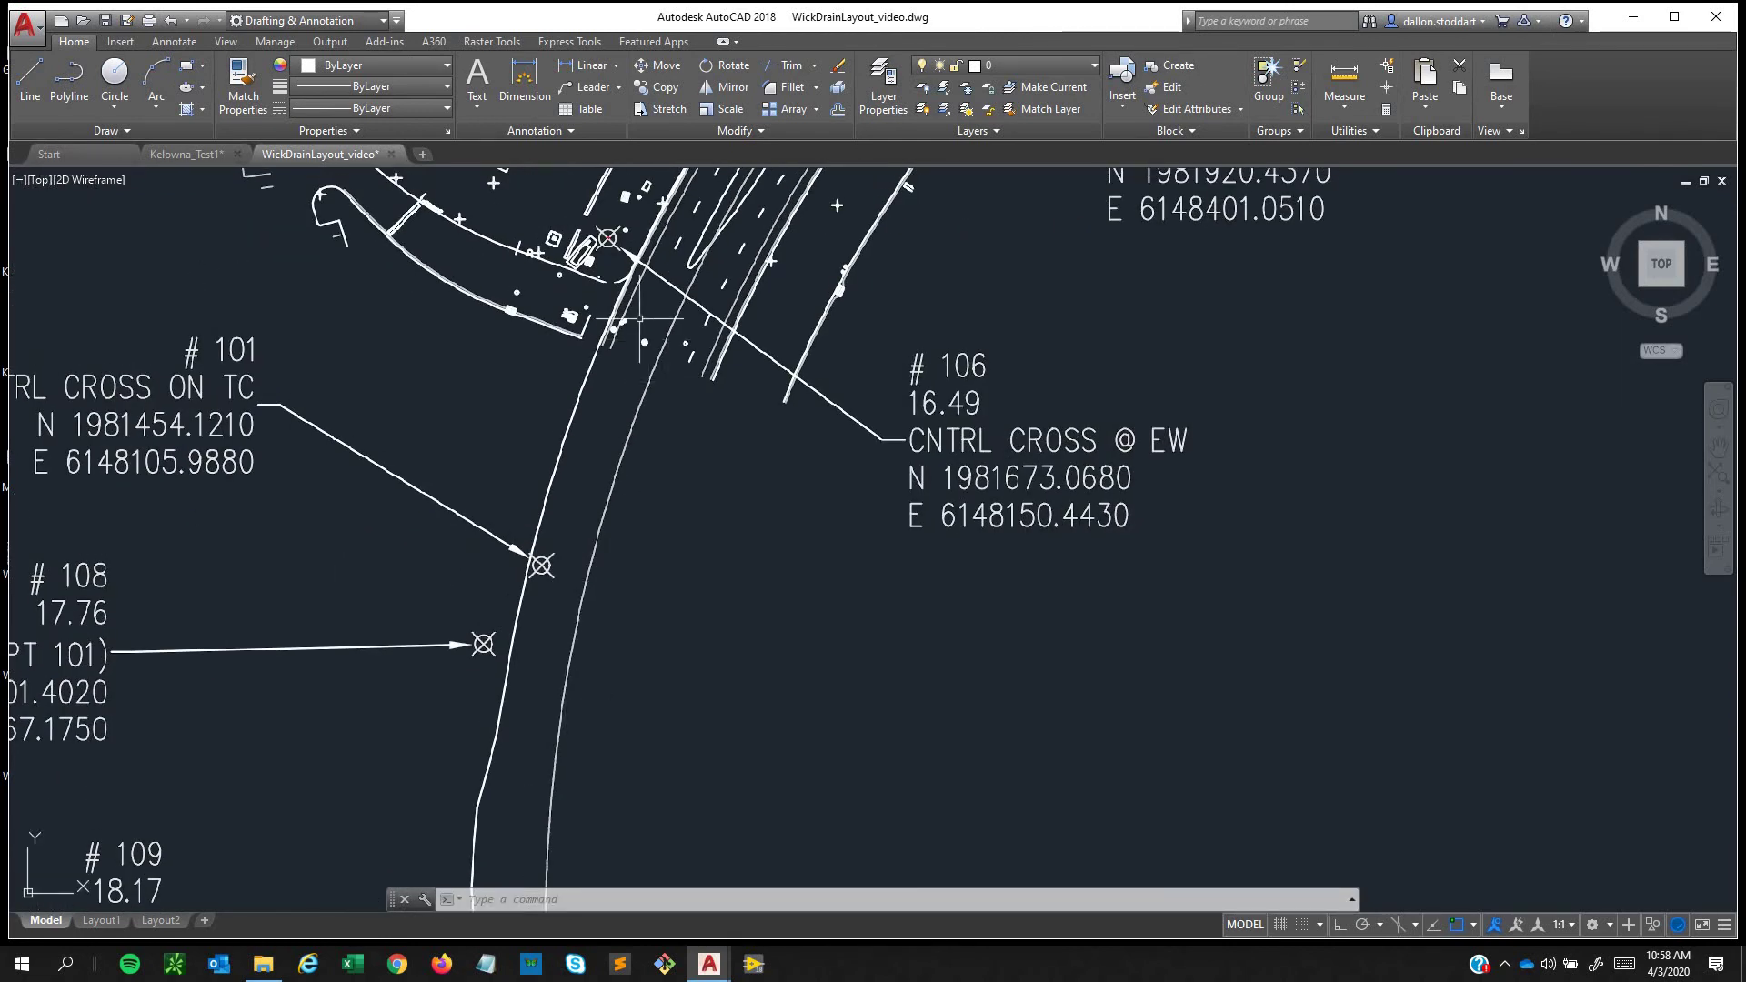
pyautogui.moveTo(628, 310); pyautogui.dragTo(630, 559, button='middle')
pyautogui.scroll(12, 629, 558)
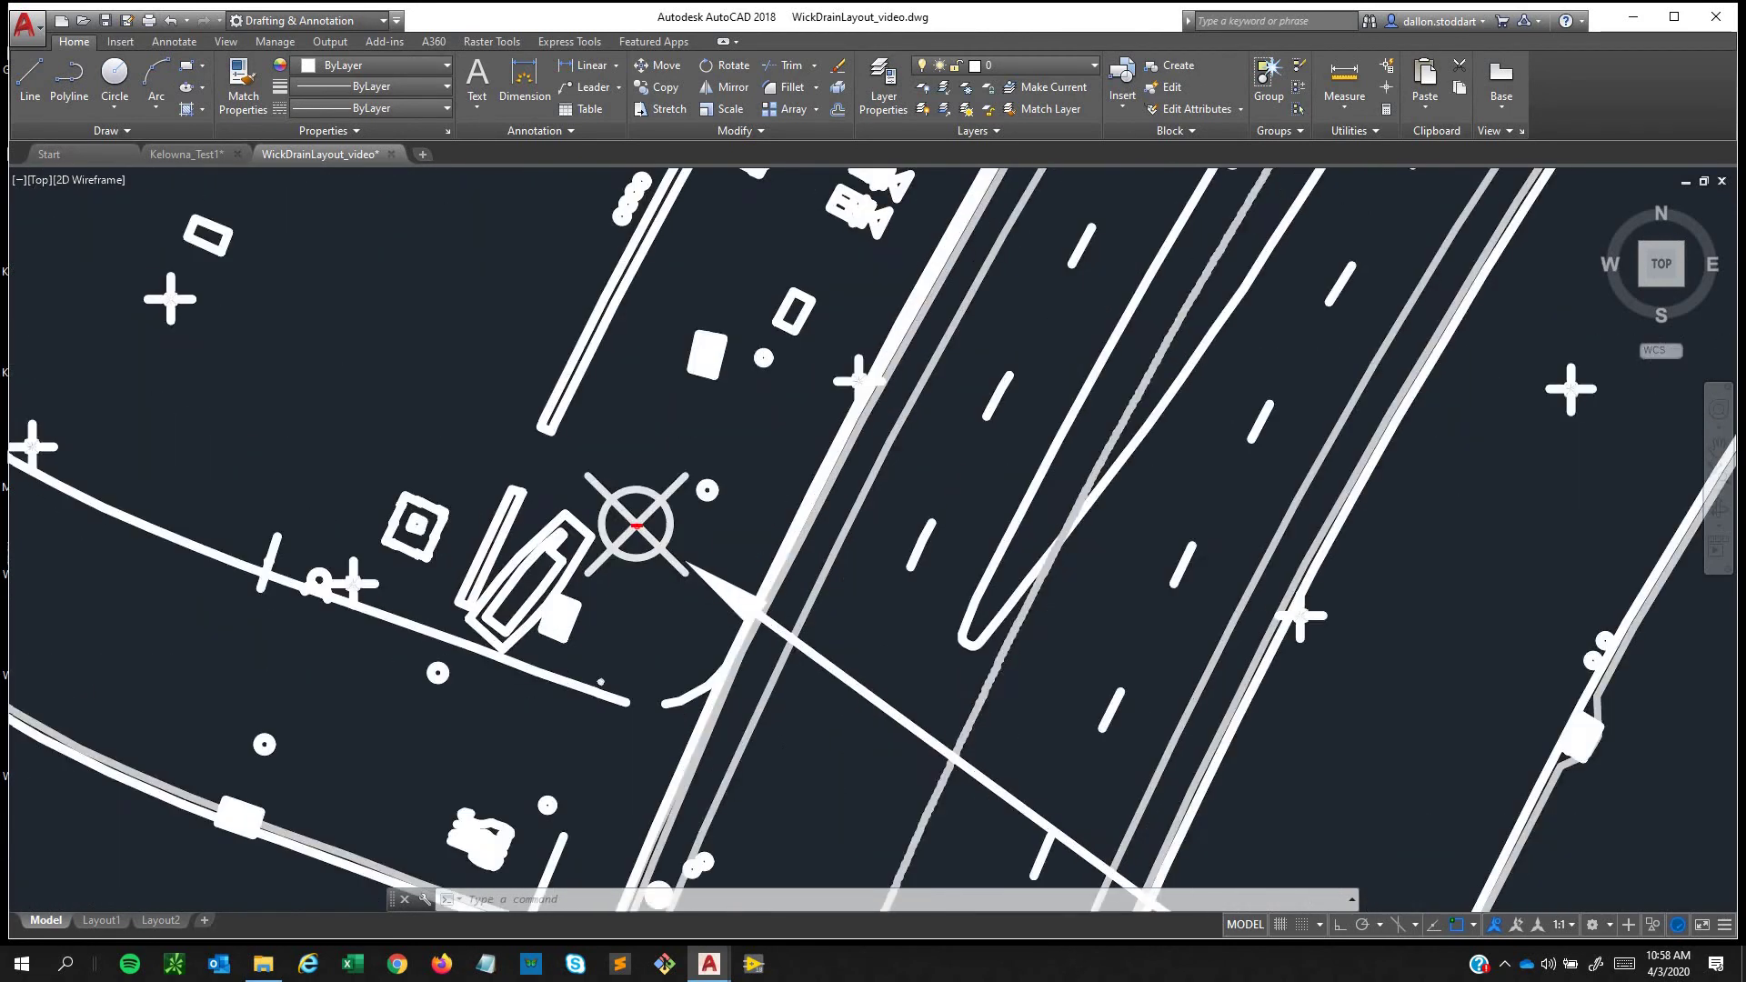
pyautogui.scroll(3, 640, 564)
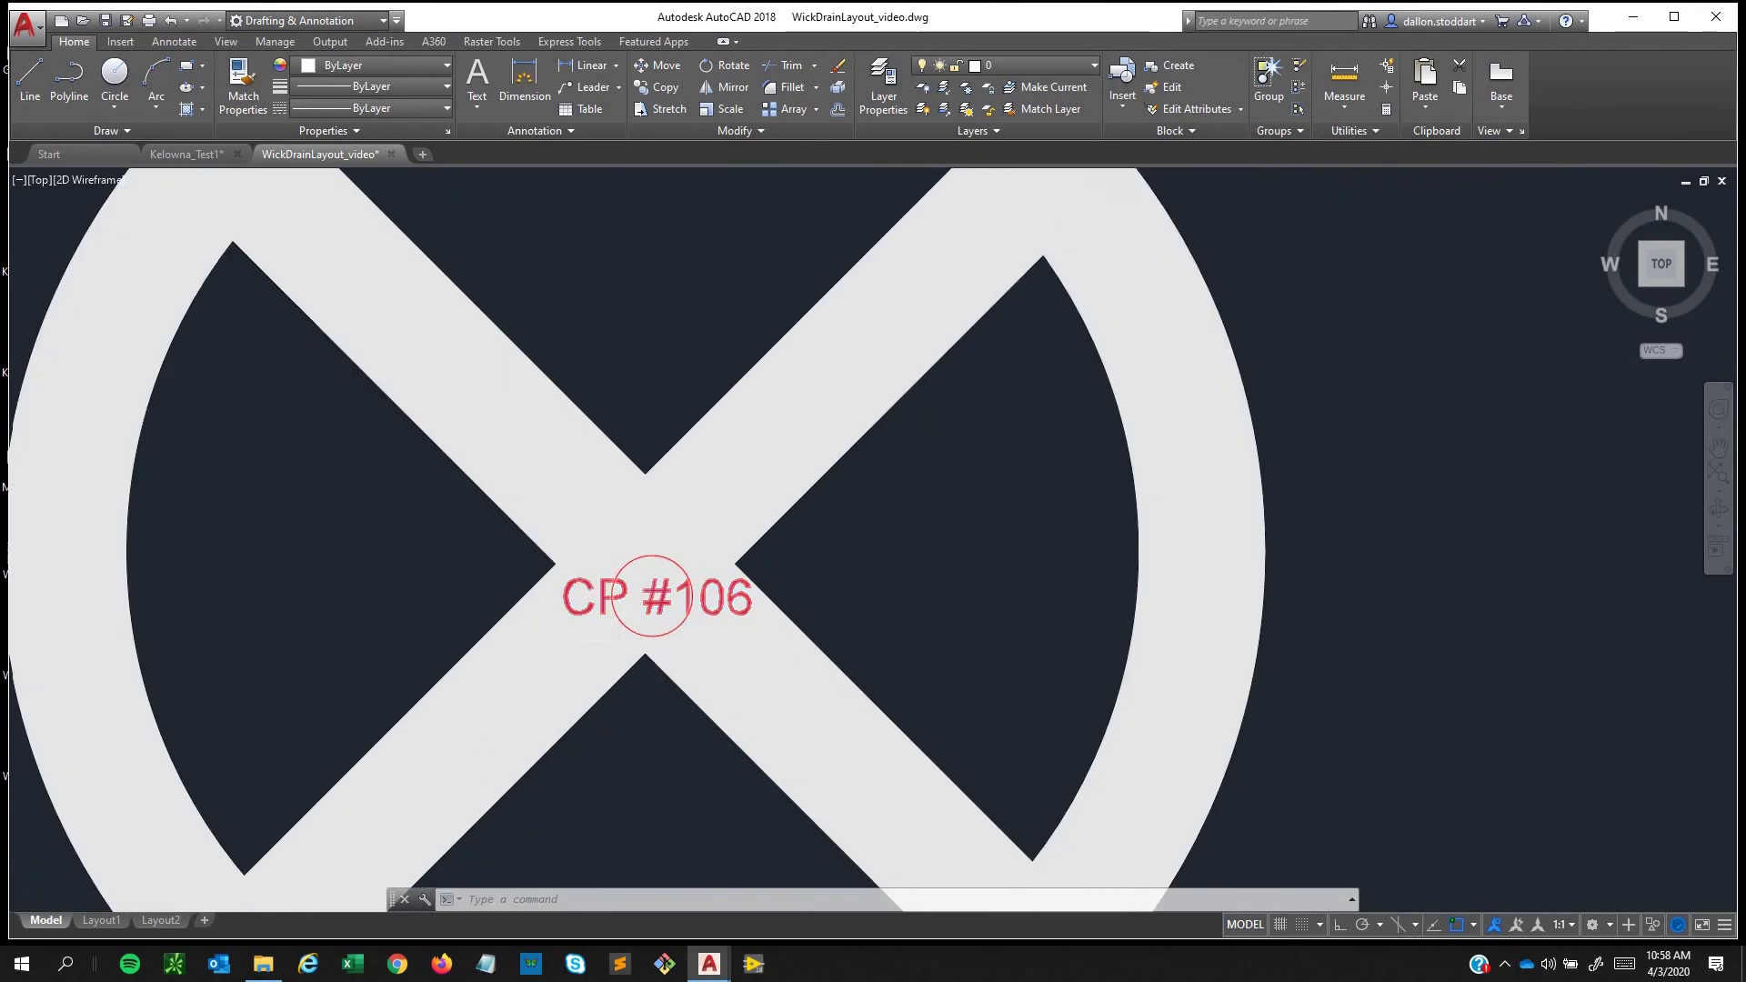
pyautogui.scroll(-2, 640, 564)
pyautogui.scroll(-2, 639, 618)
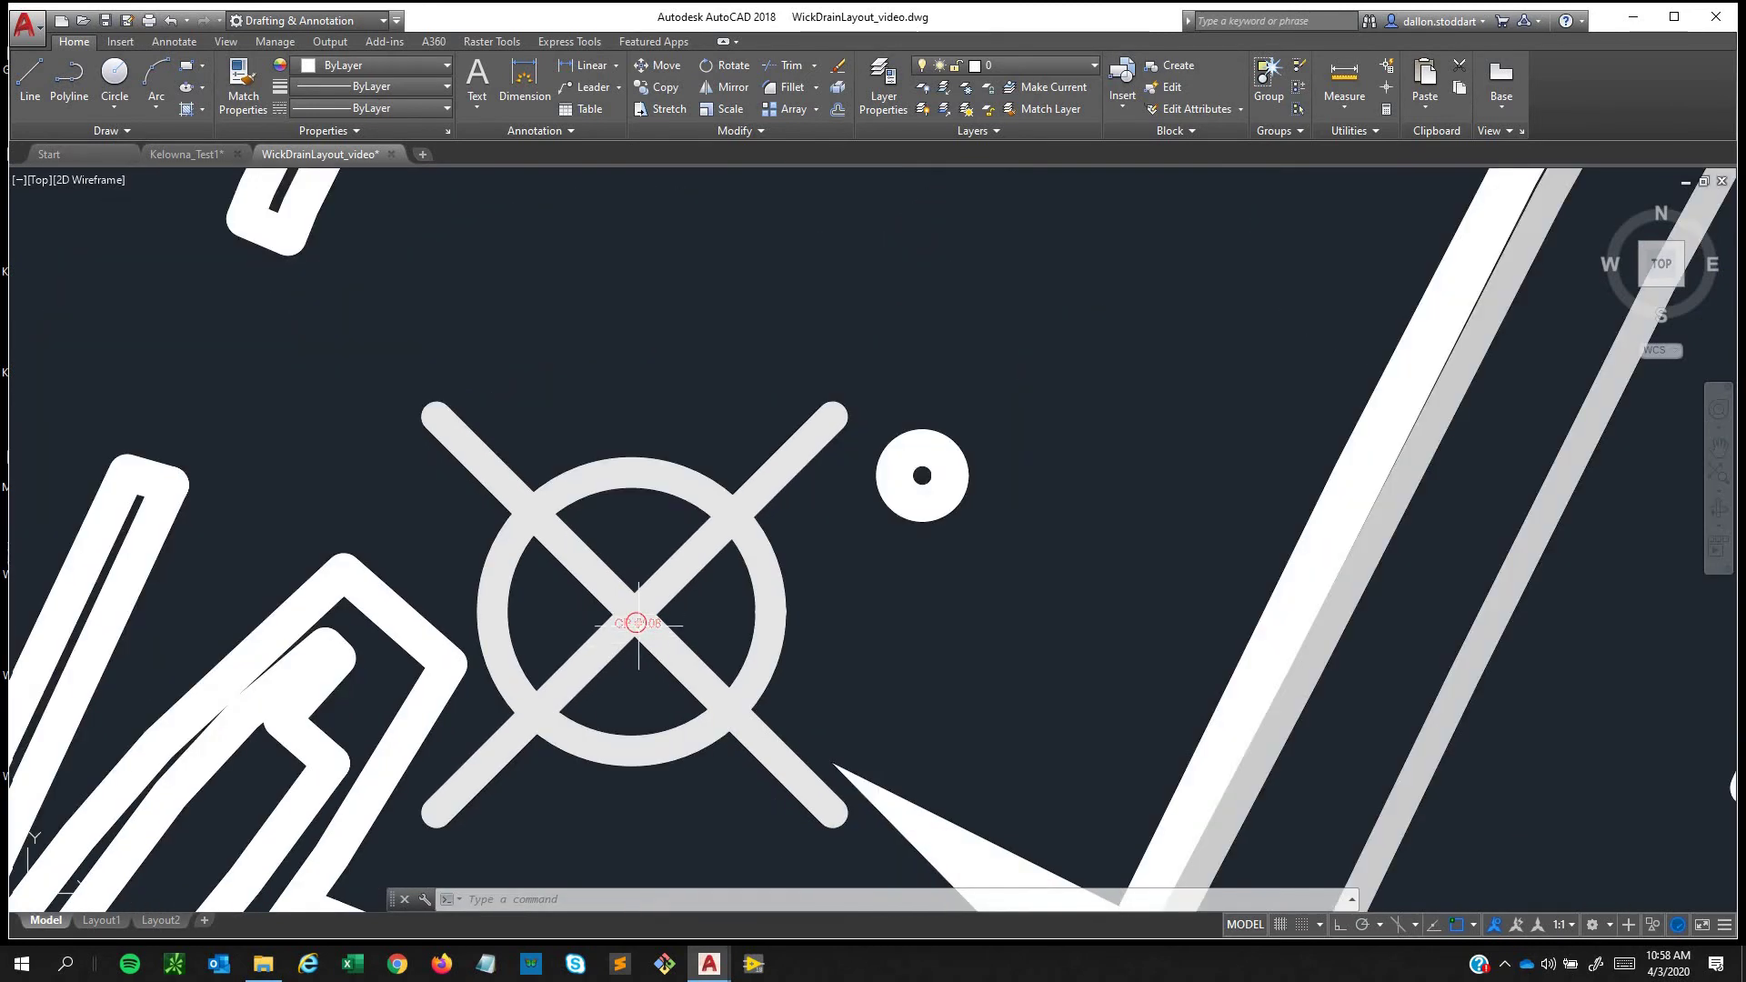
pyautogui.scroll(2, 637, 625)
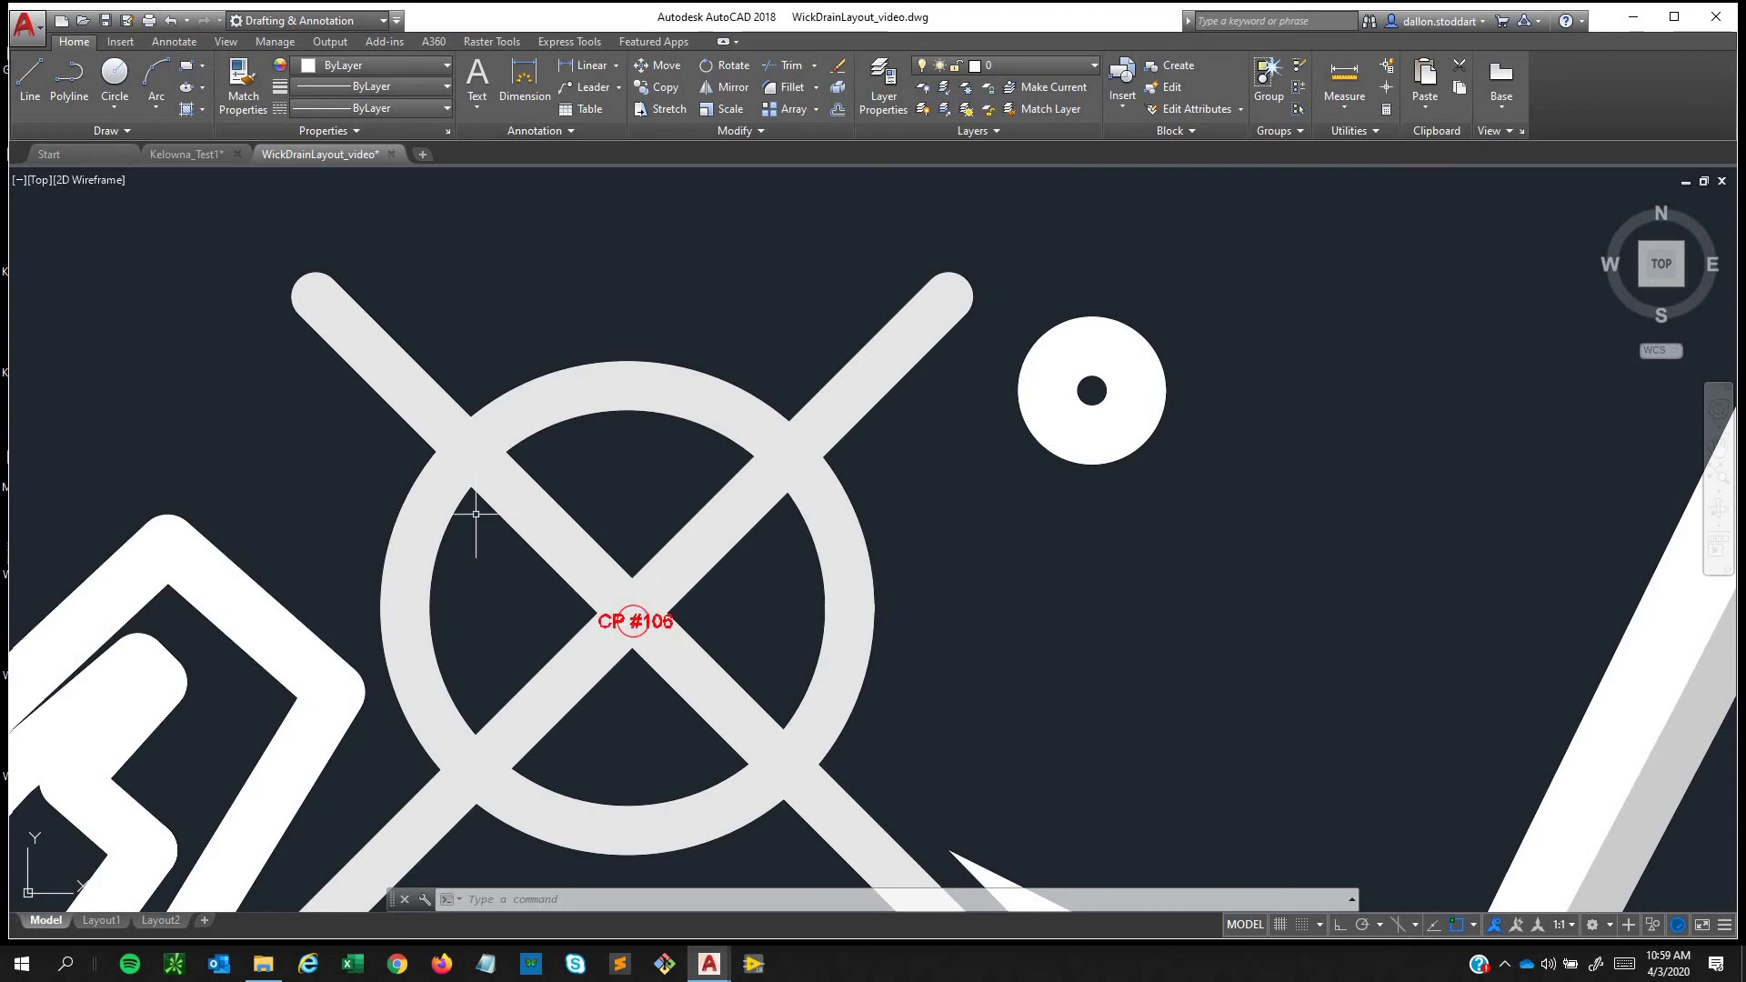
# Save the drawing after the control point check.
pyautogui.scroll(-2, 558, 604)
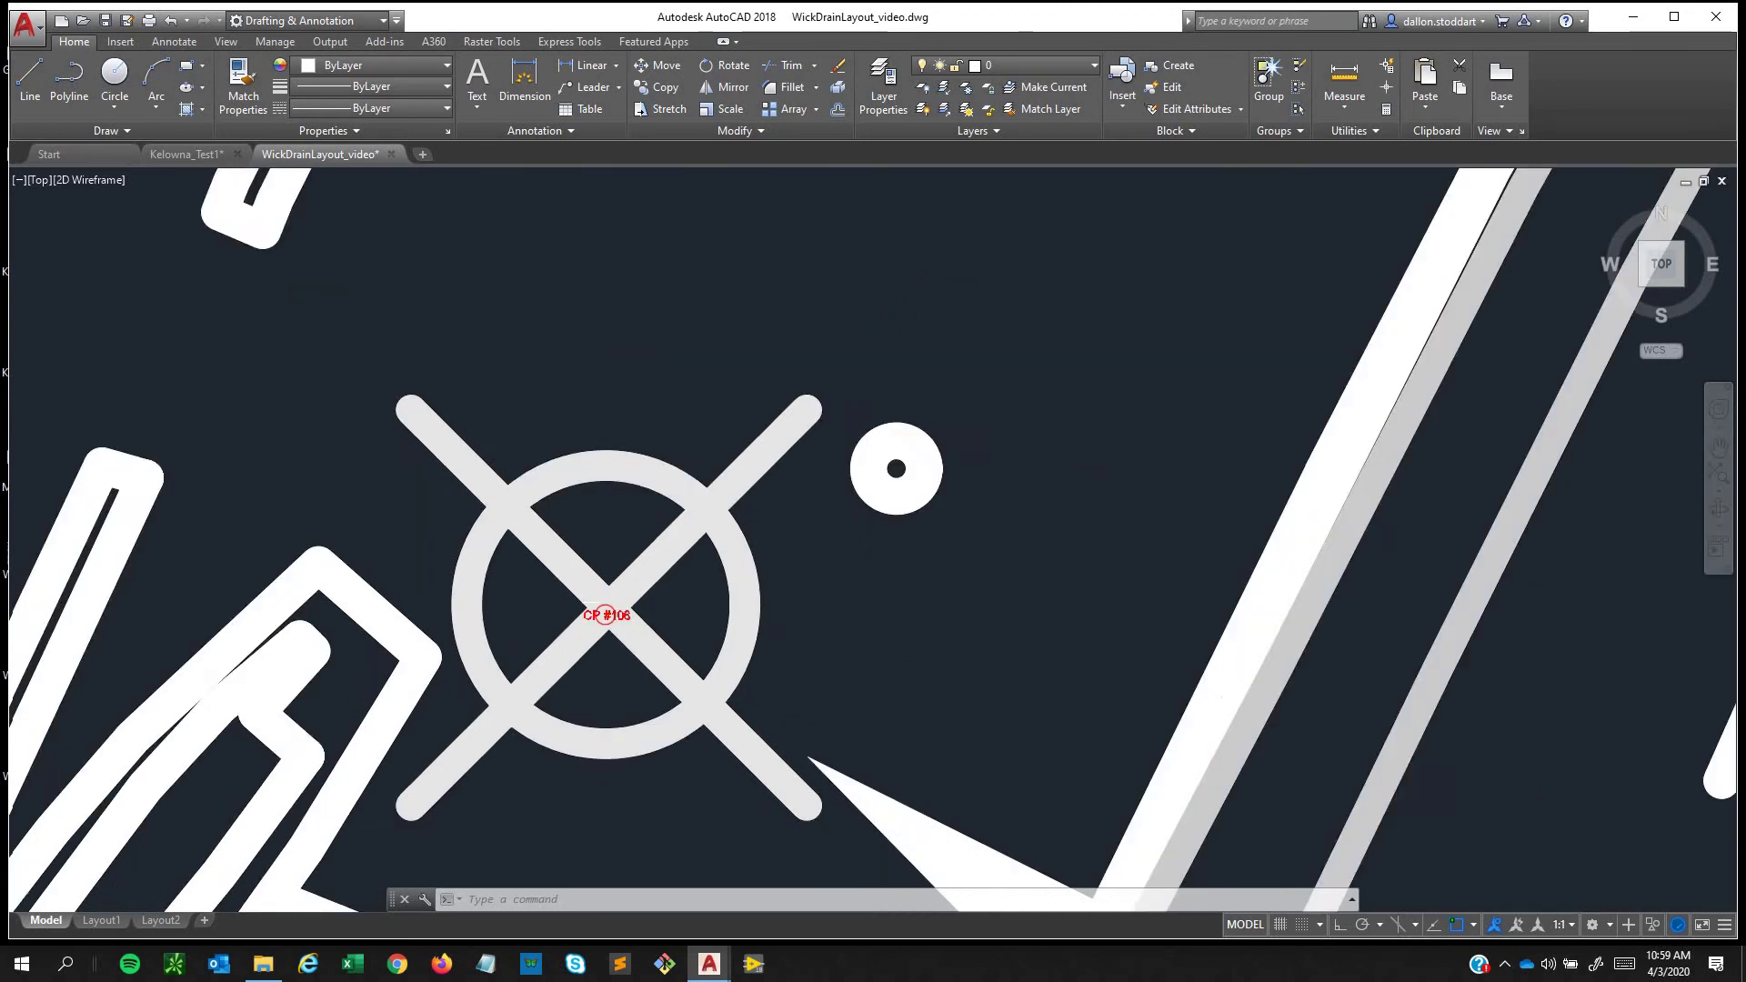
pyautogui.scroll(-6, 554, 605)
pyautogui.scroll(-4, 567, 604)
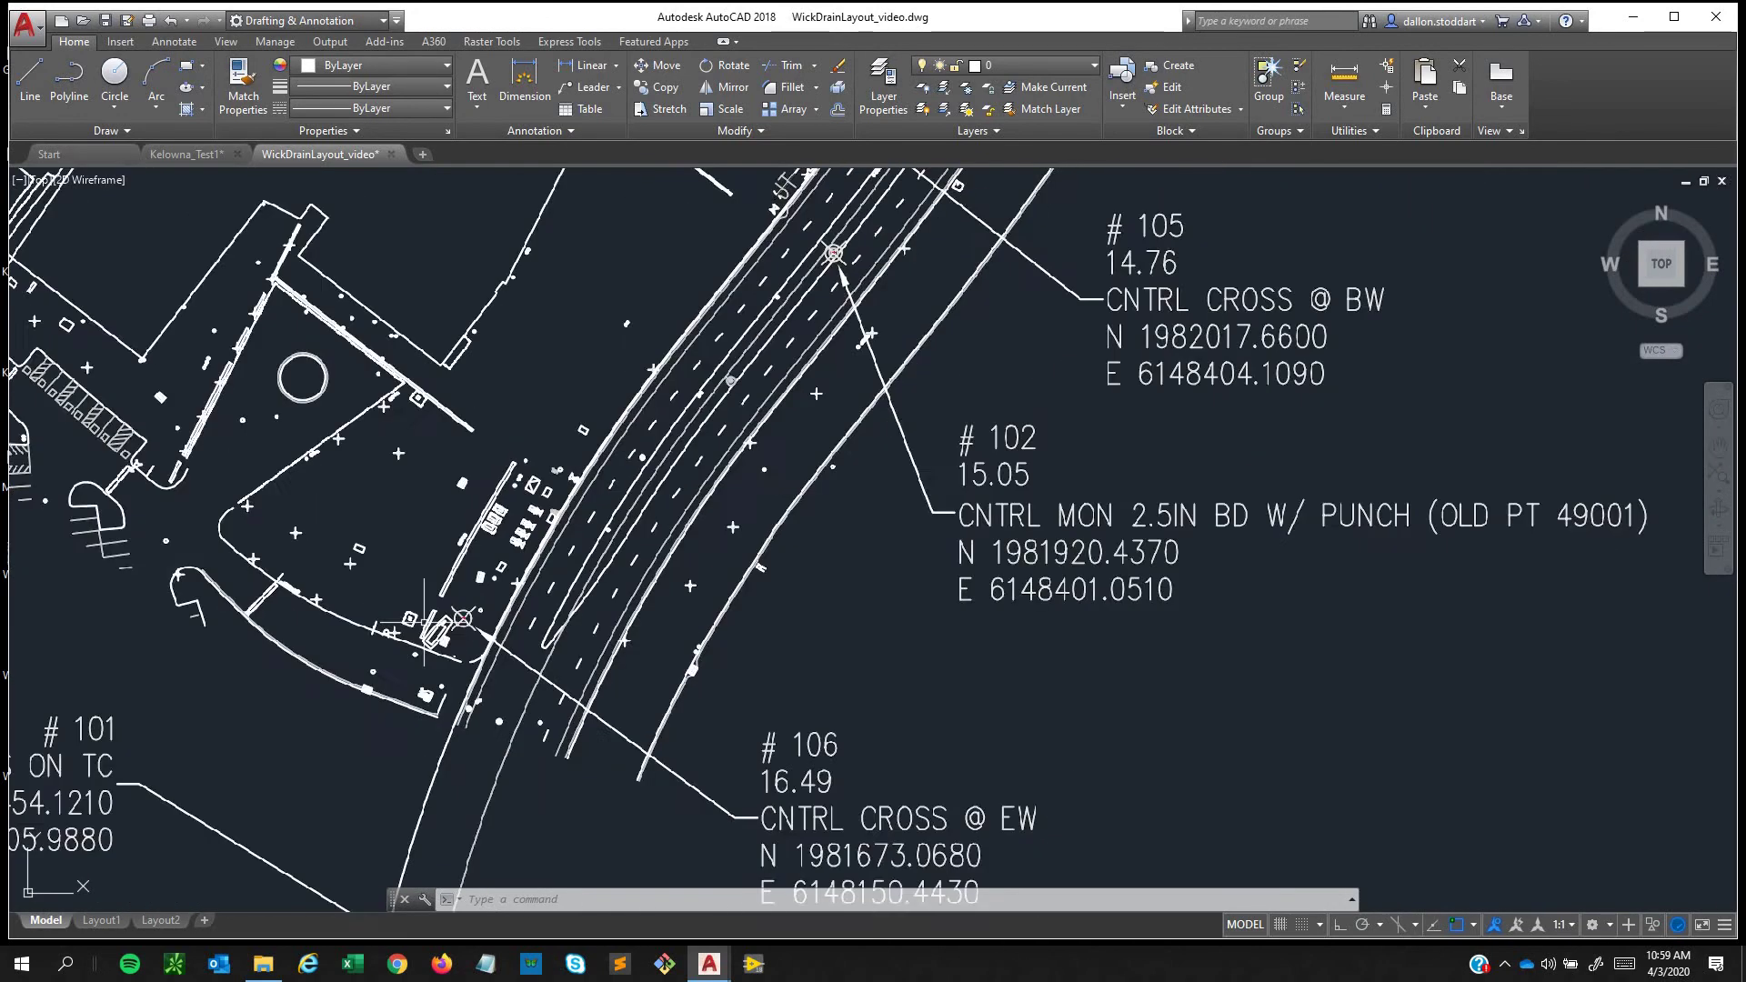
pyautogui.hotkey('ctrl', 's')
pyautogui.press('Escape')
# Examine how the PDF's control point markers line up with the imported blocks beside the eastern building, checking CP #103 closely.
pyautogui.scroll(-3, 445, 457)
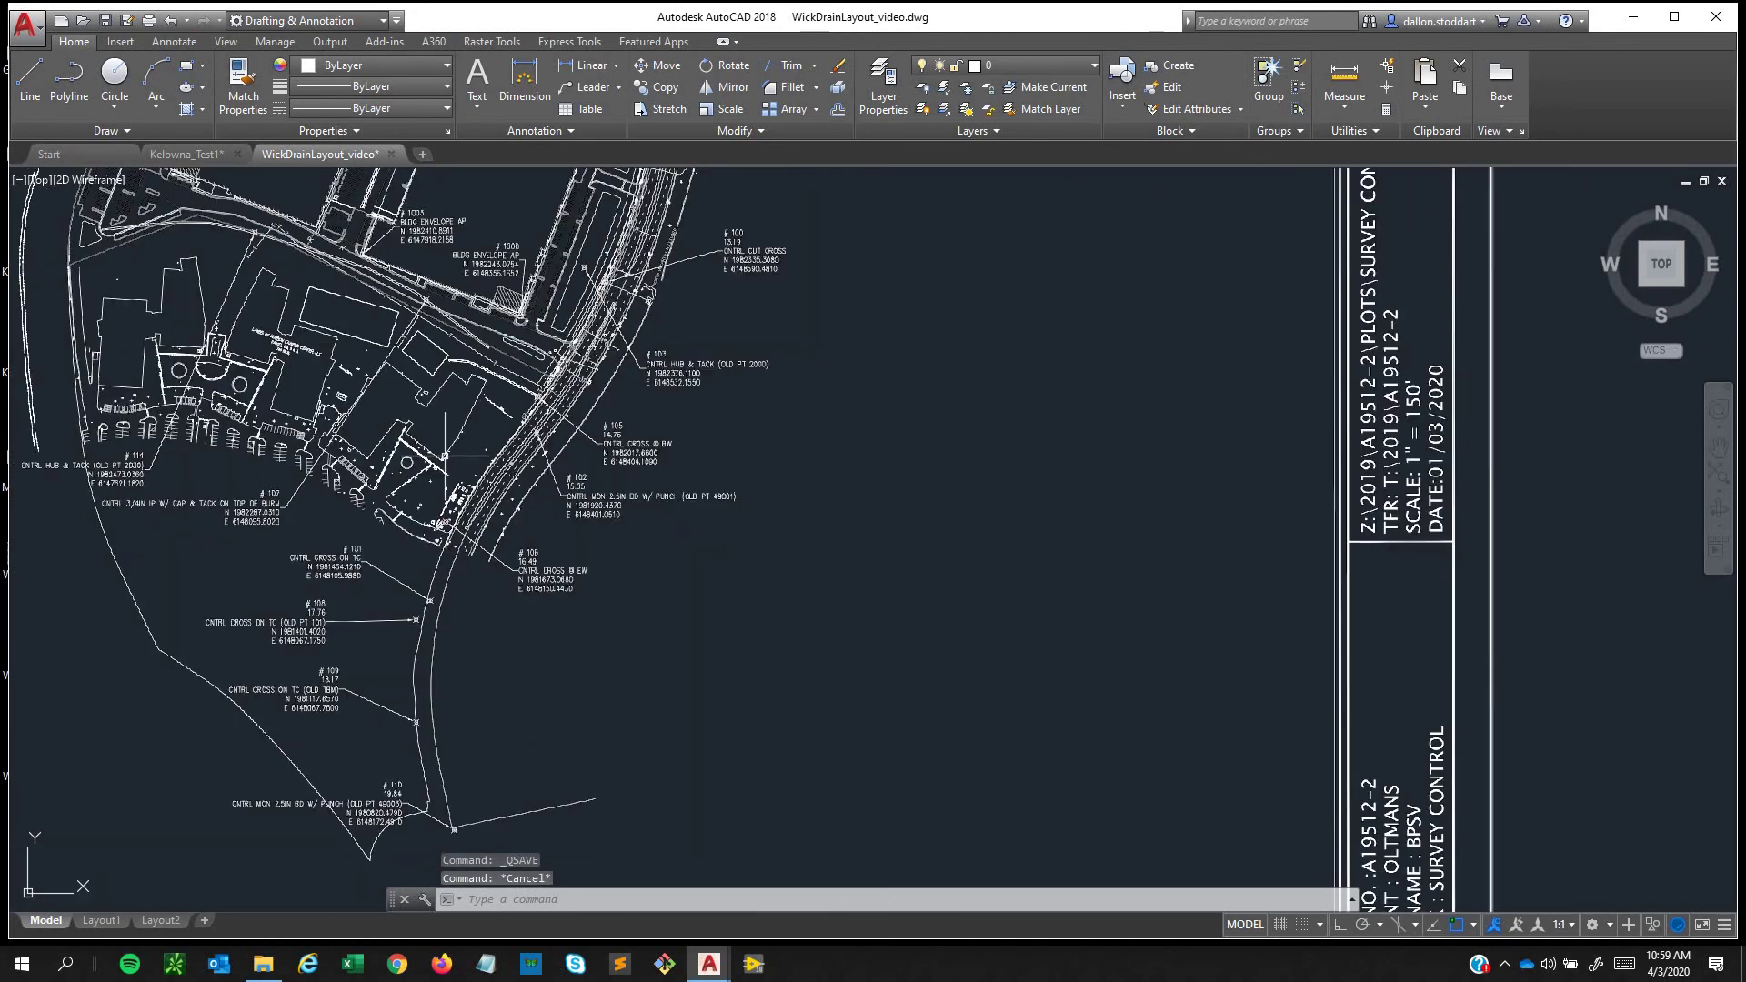
pyautogui.moveTo(428, 364)
pyautogui.mouseDown(button='middle')
pyautogui.moveTo(344, 726)
pyautogui.moveTo(367, 773)
pyautogui.mouseUp(button='middle')
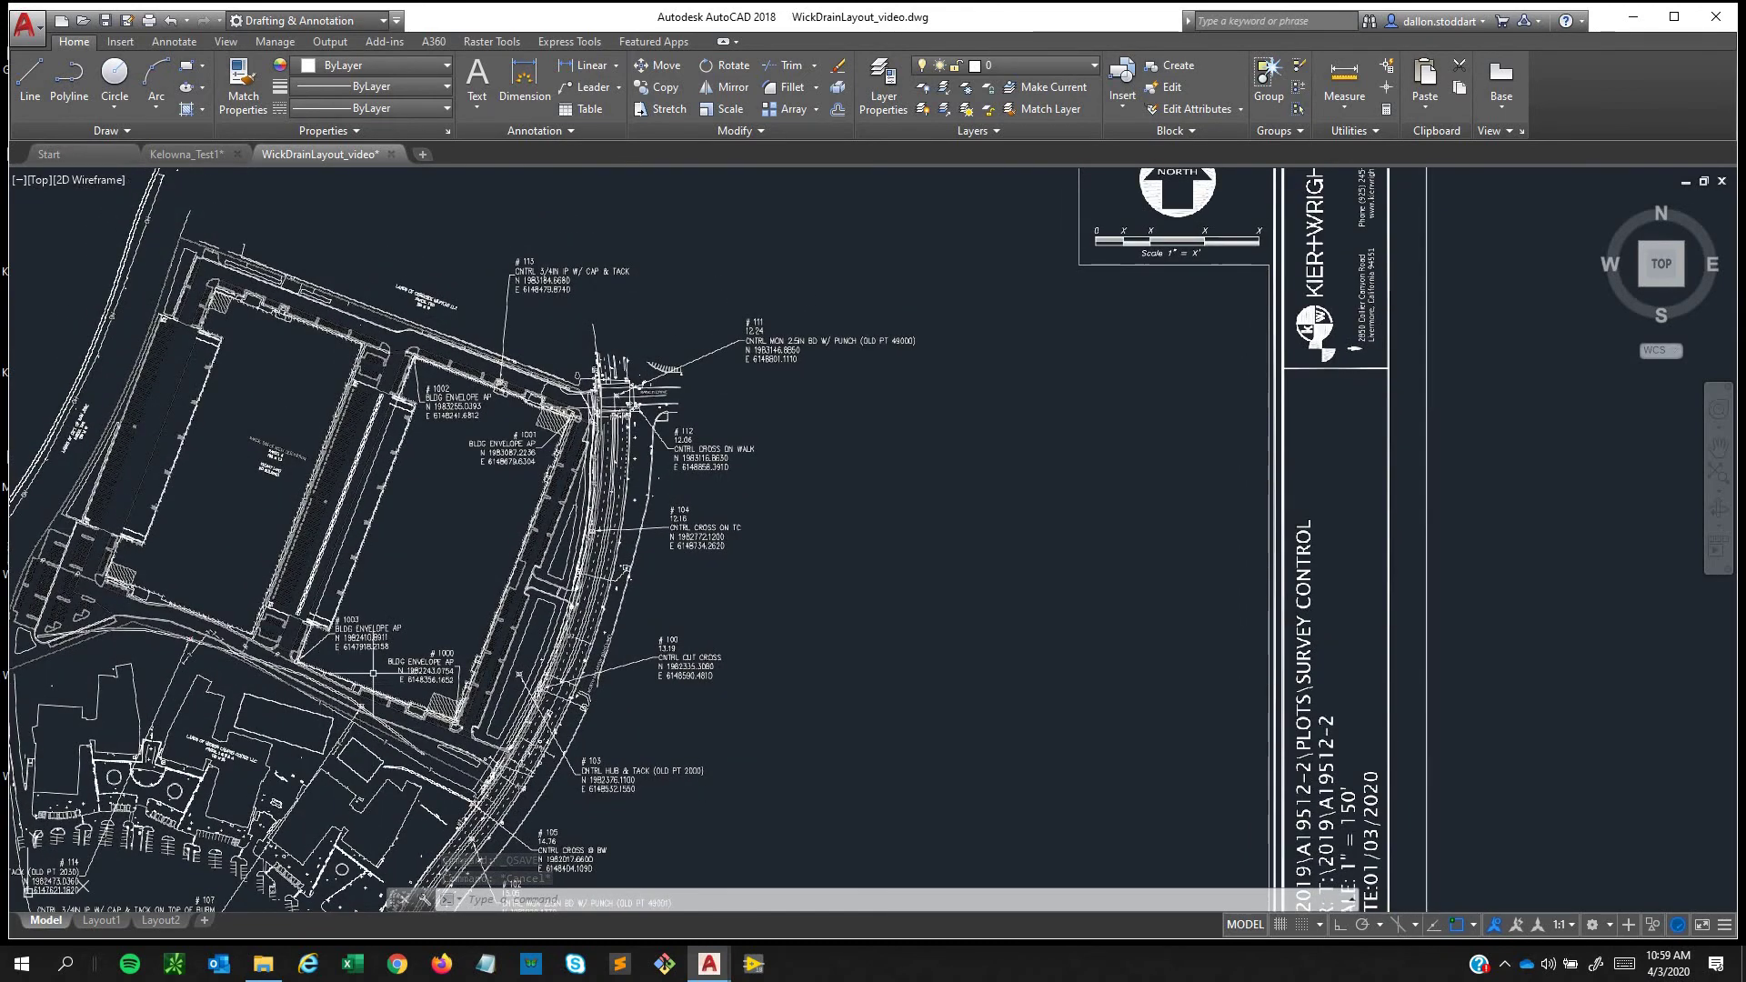
pyautogui.moveTo(364, 691); pyautogui.dragTo(369, 680, button='middle')
pyautogui.scroll(10, 370, 673)
pyautogui.scroll(-3, 370, 639)
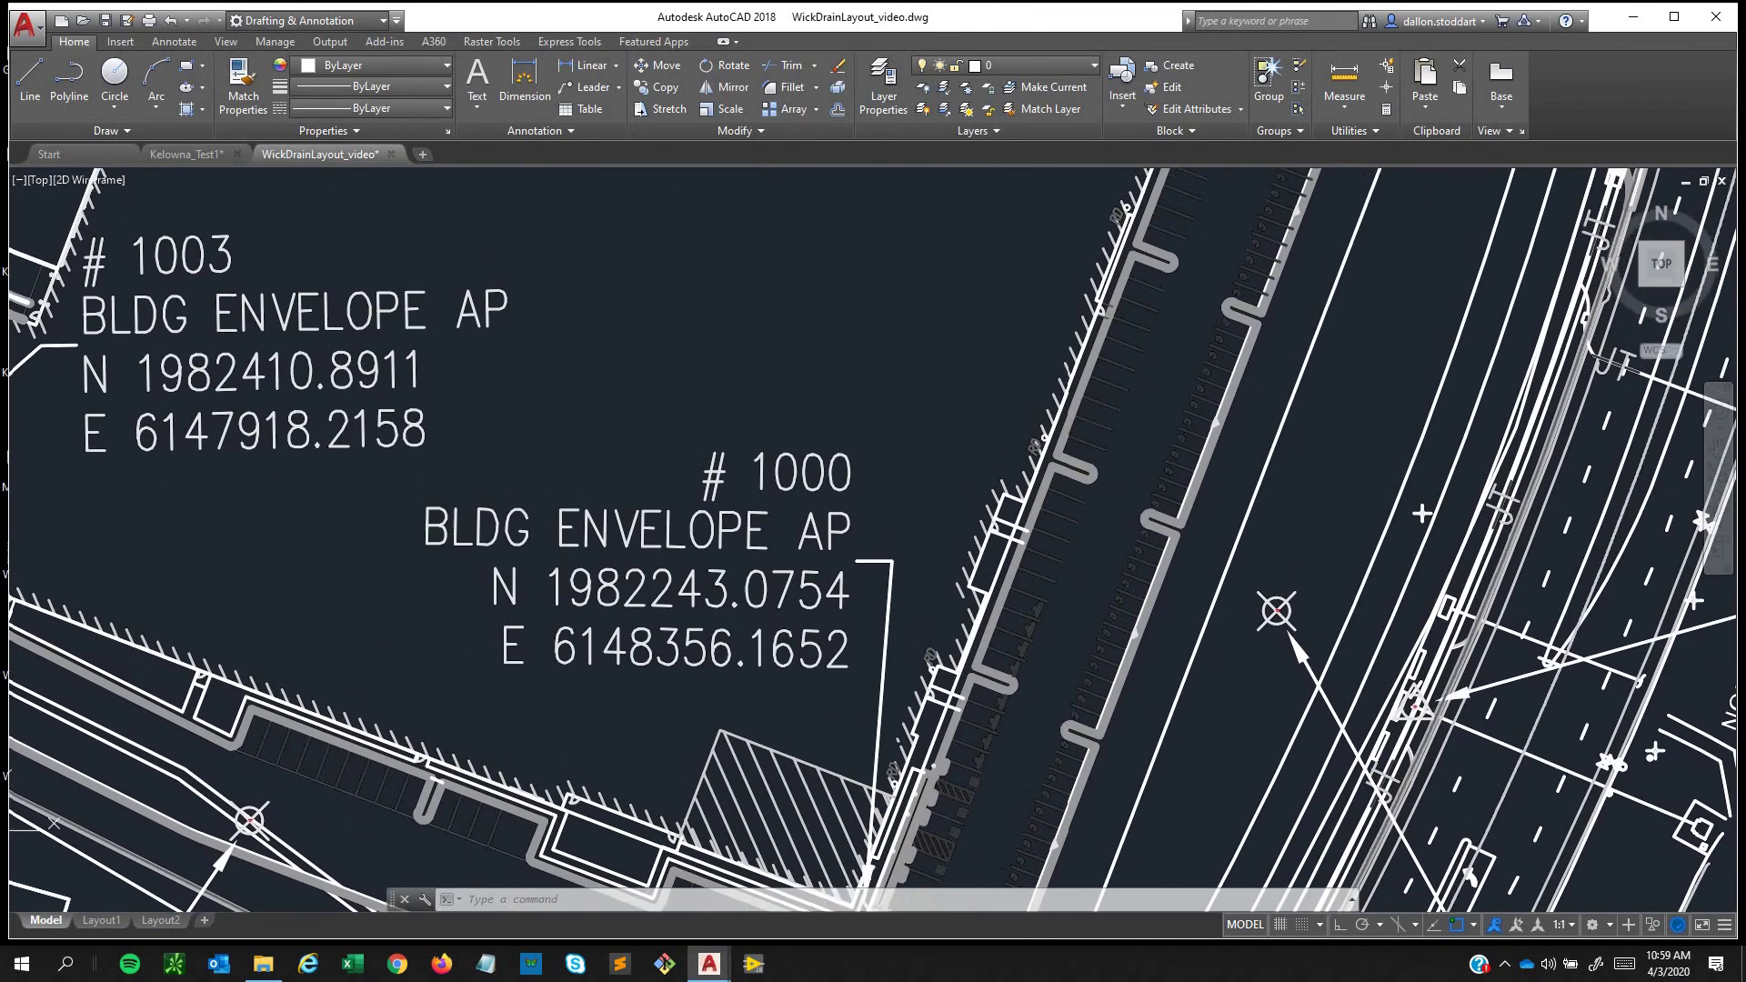
pyautogui.moveTo(936, 632)
pyautogui.mouseDown(button='middle')
pyautogui.moveTo(800, 292)
pyautogui.moveTo(833, 457)
pyautogui.mouseUp(button='middle')
pyautogui.scroll(4, 802, 448)
pyautogui.scroll(6, 770, 478)
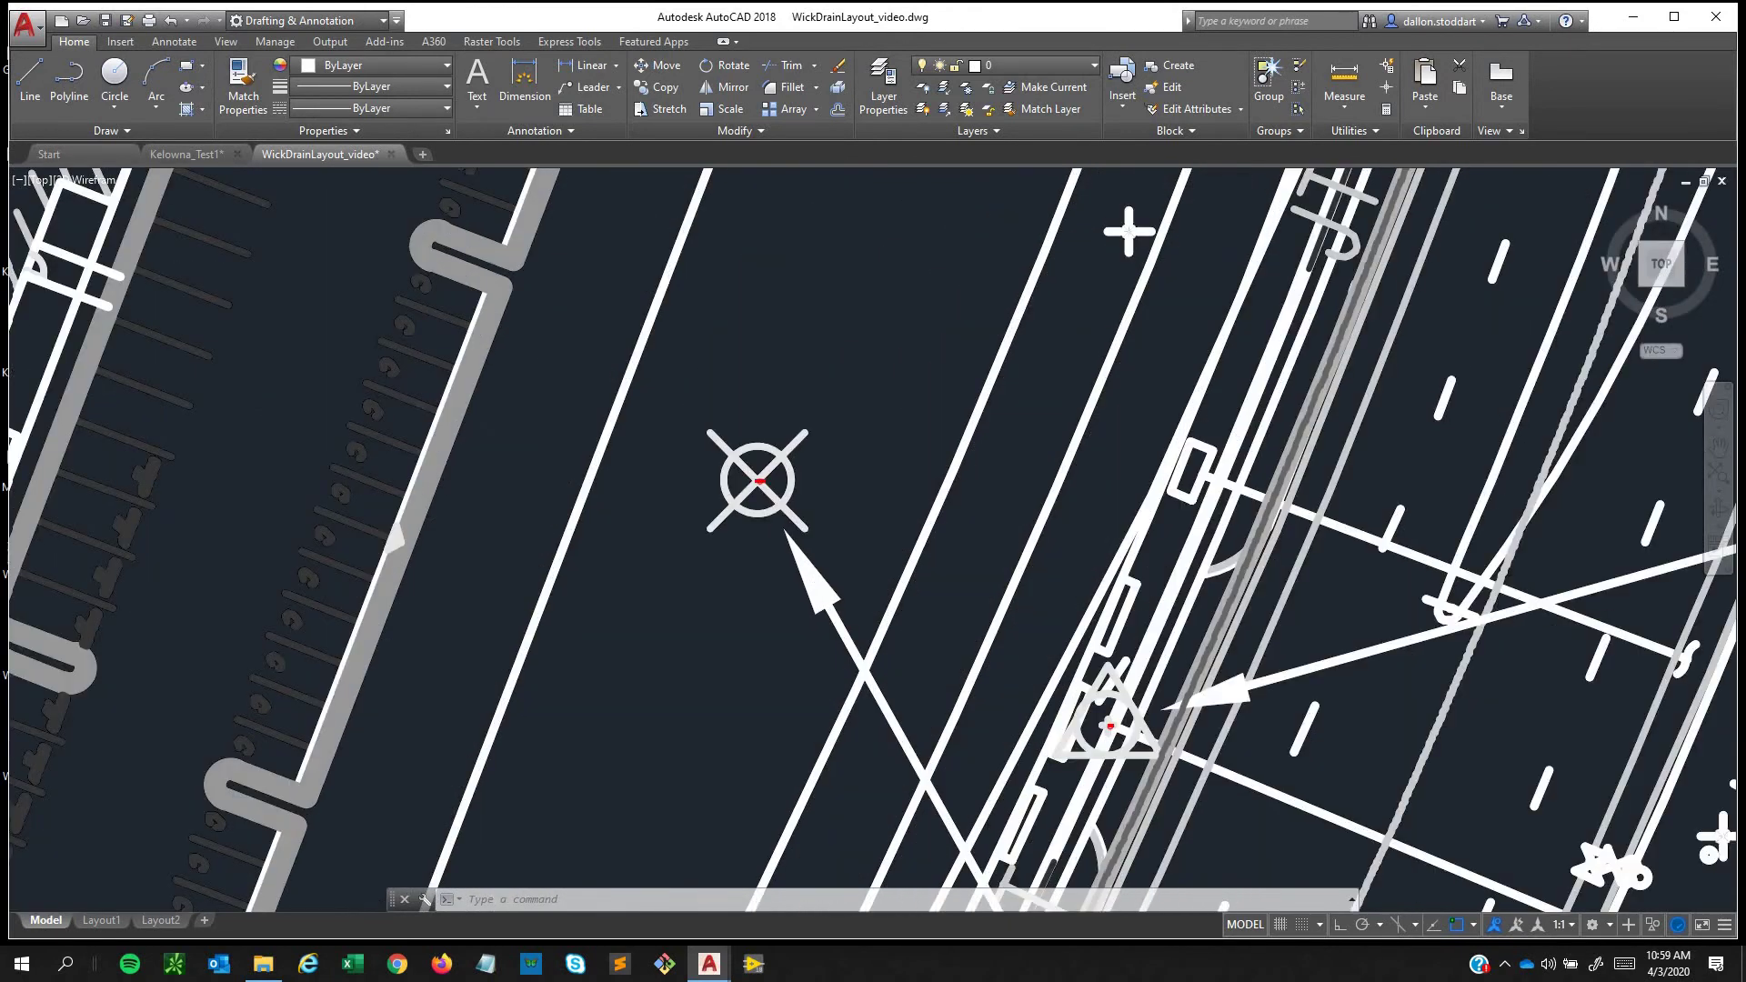
pyautogui.scroll(4, 751, 486)
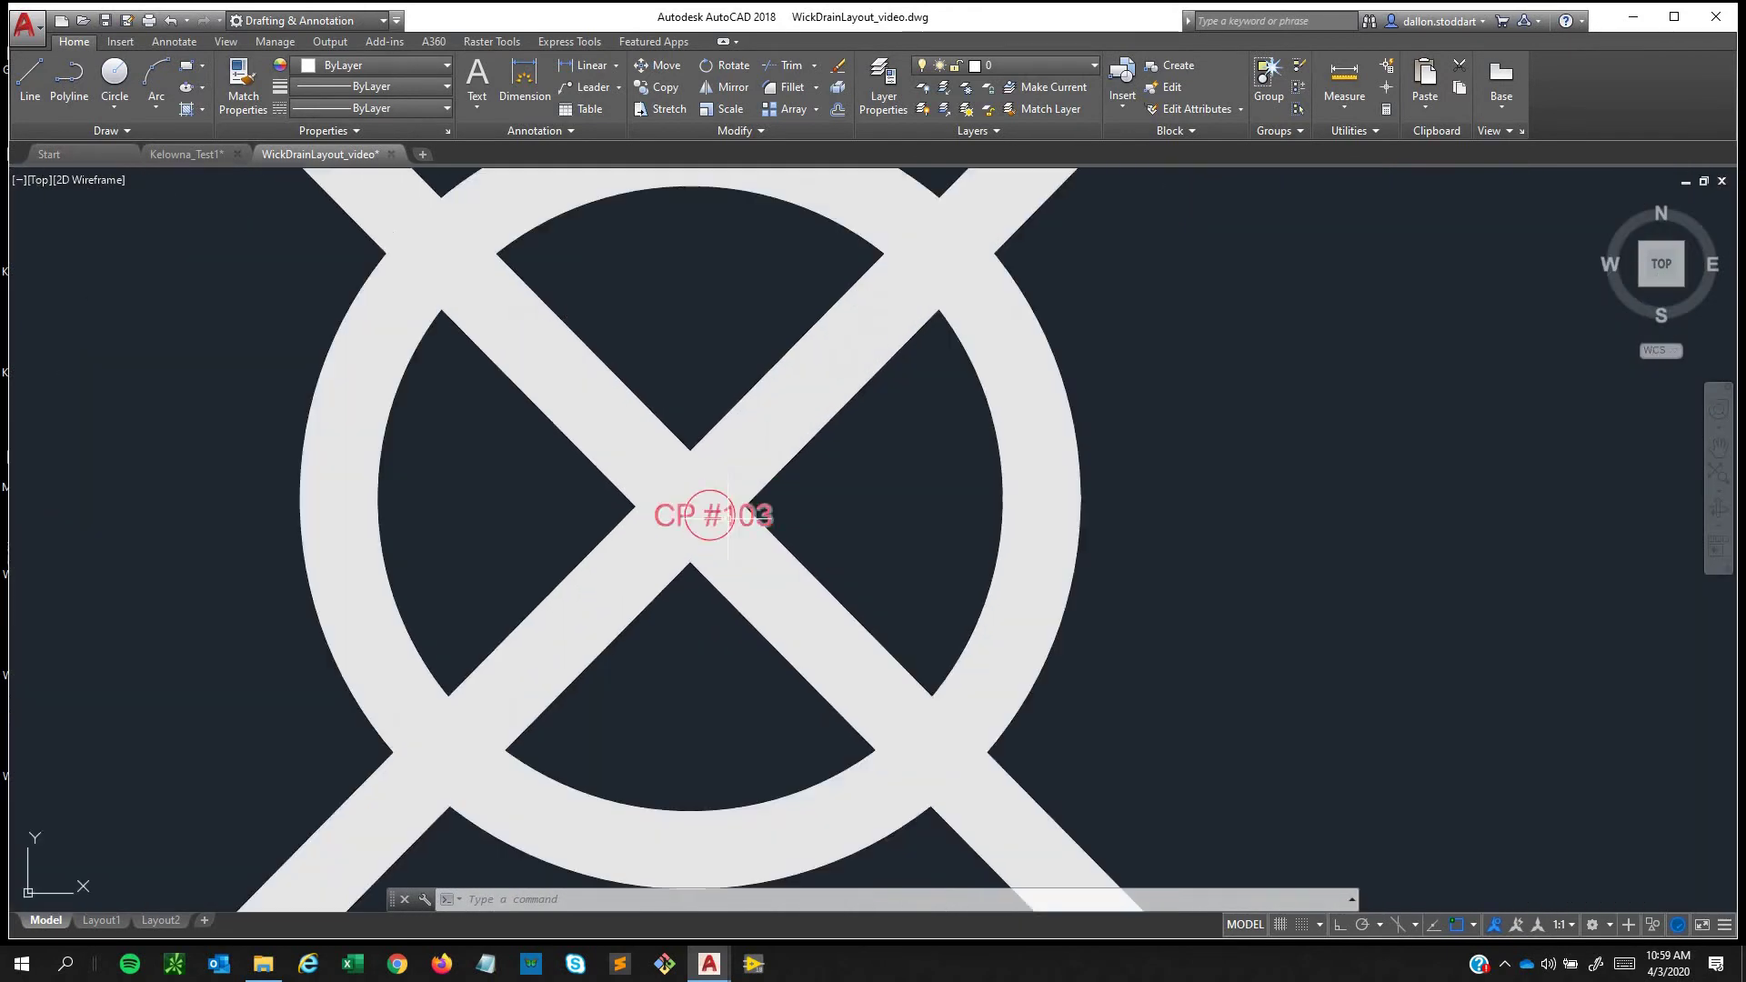
pyautogui.scroll(-13, 715, 516)
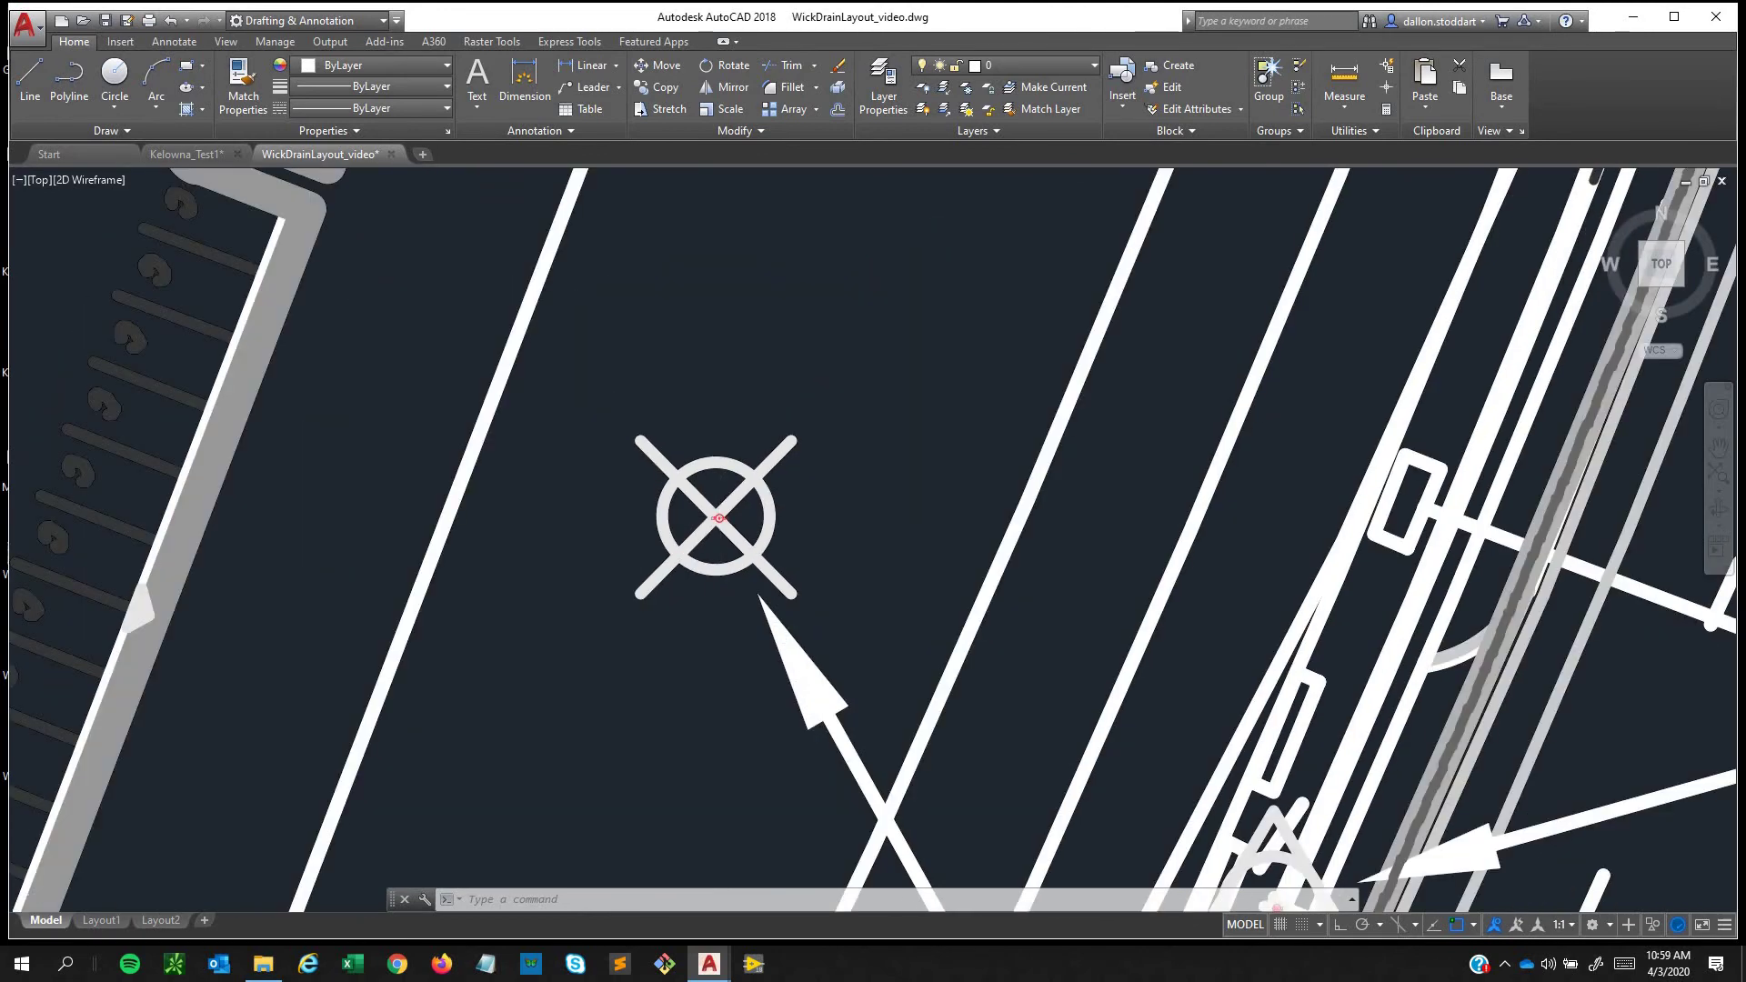
# Save the drawing after checking the fit at CP #103.
pyautogui.press('Escape')
pyautogui.press('Escape')
pyautogui.moveTo(366, 573)
pyautogui.mouseDown(button='middle')
pyautogui.moveTo(593, 570)
pyautogui.moveTo(695, 690)
pyautogui.moveTo(673, 688)
pyautogui.mouseUp(button='middle')
pyautogui.scroll(-2, 673, 688)
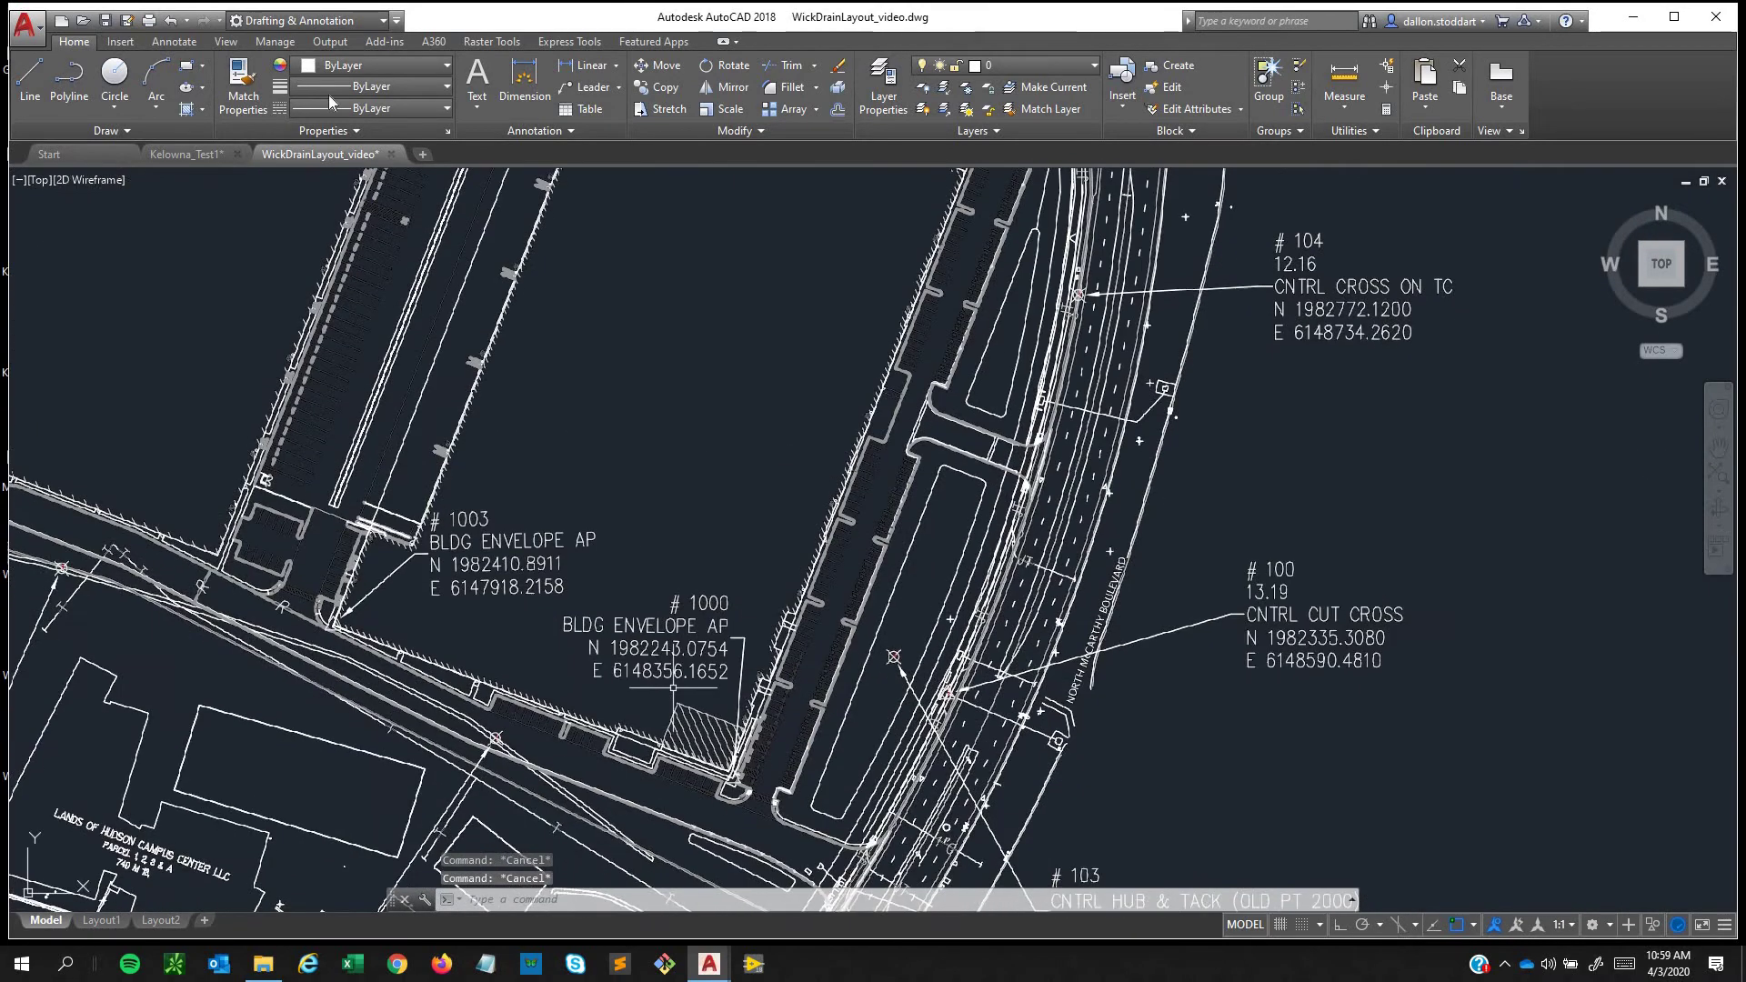
pyautogui.click(106, 20)
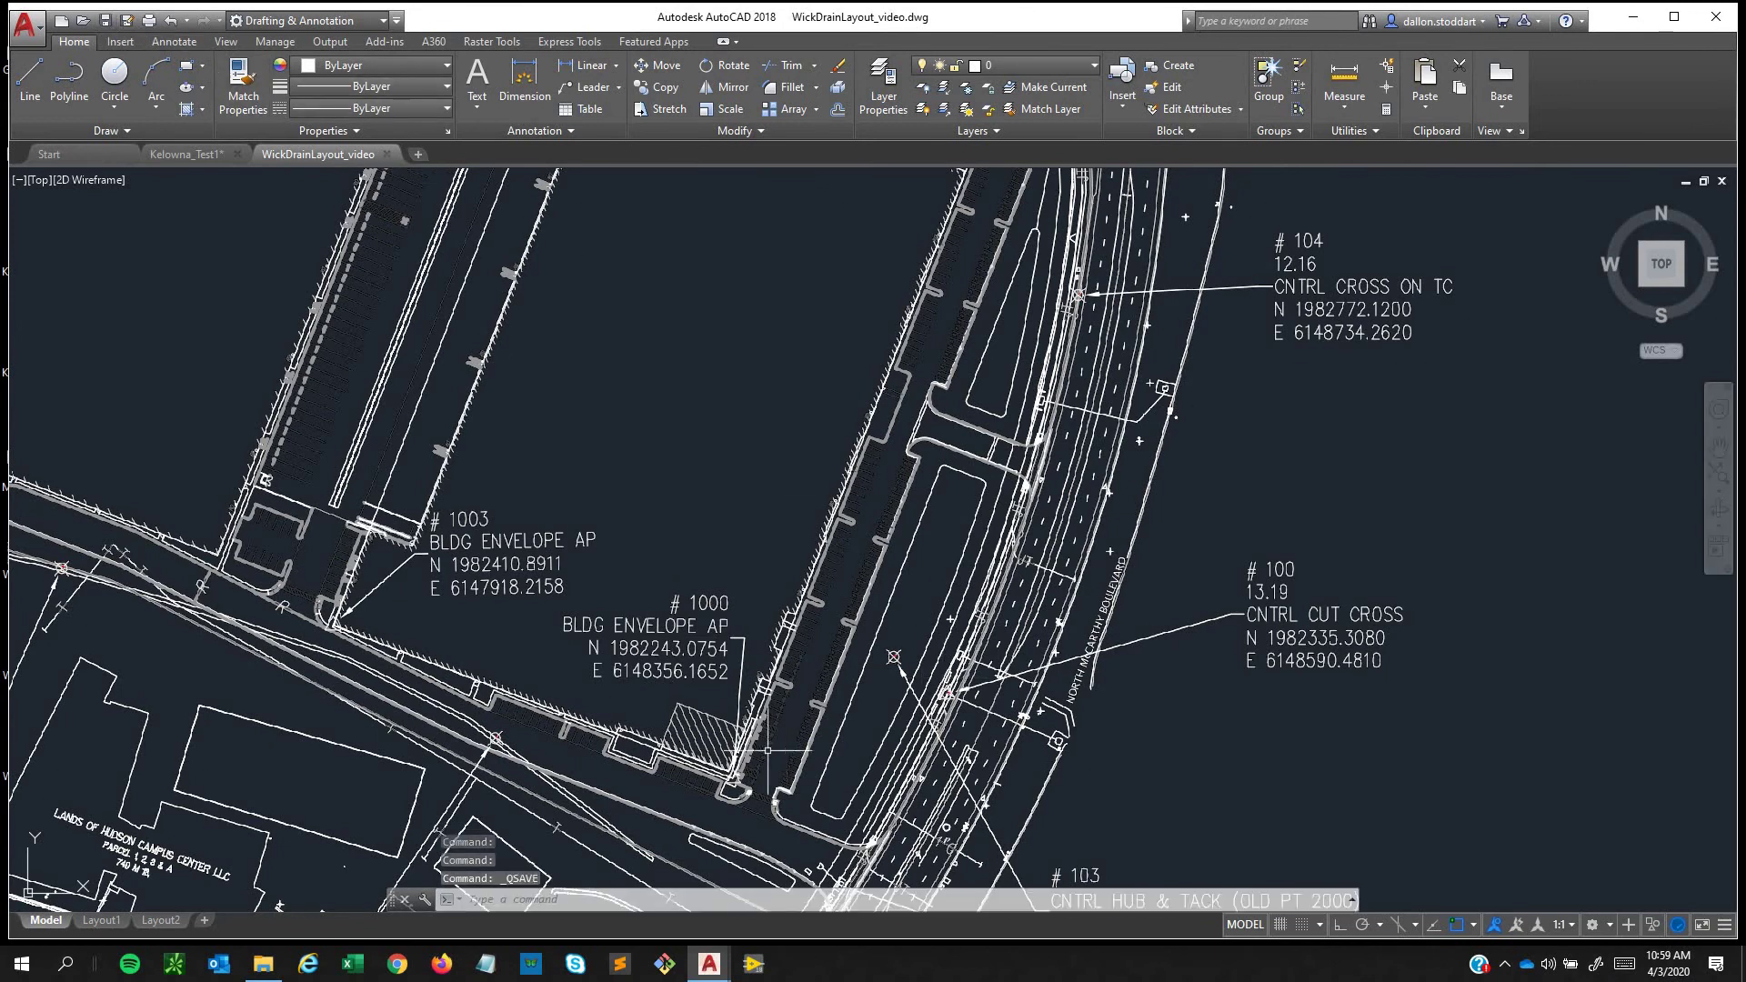
# Create a new layer named WickDrain Boundary.
pyautogui.scroll(-4, 773, 609)
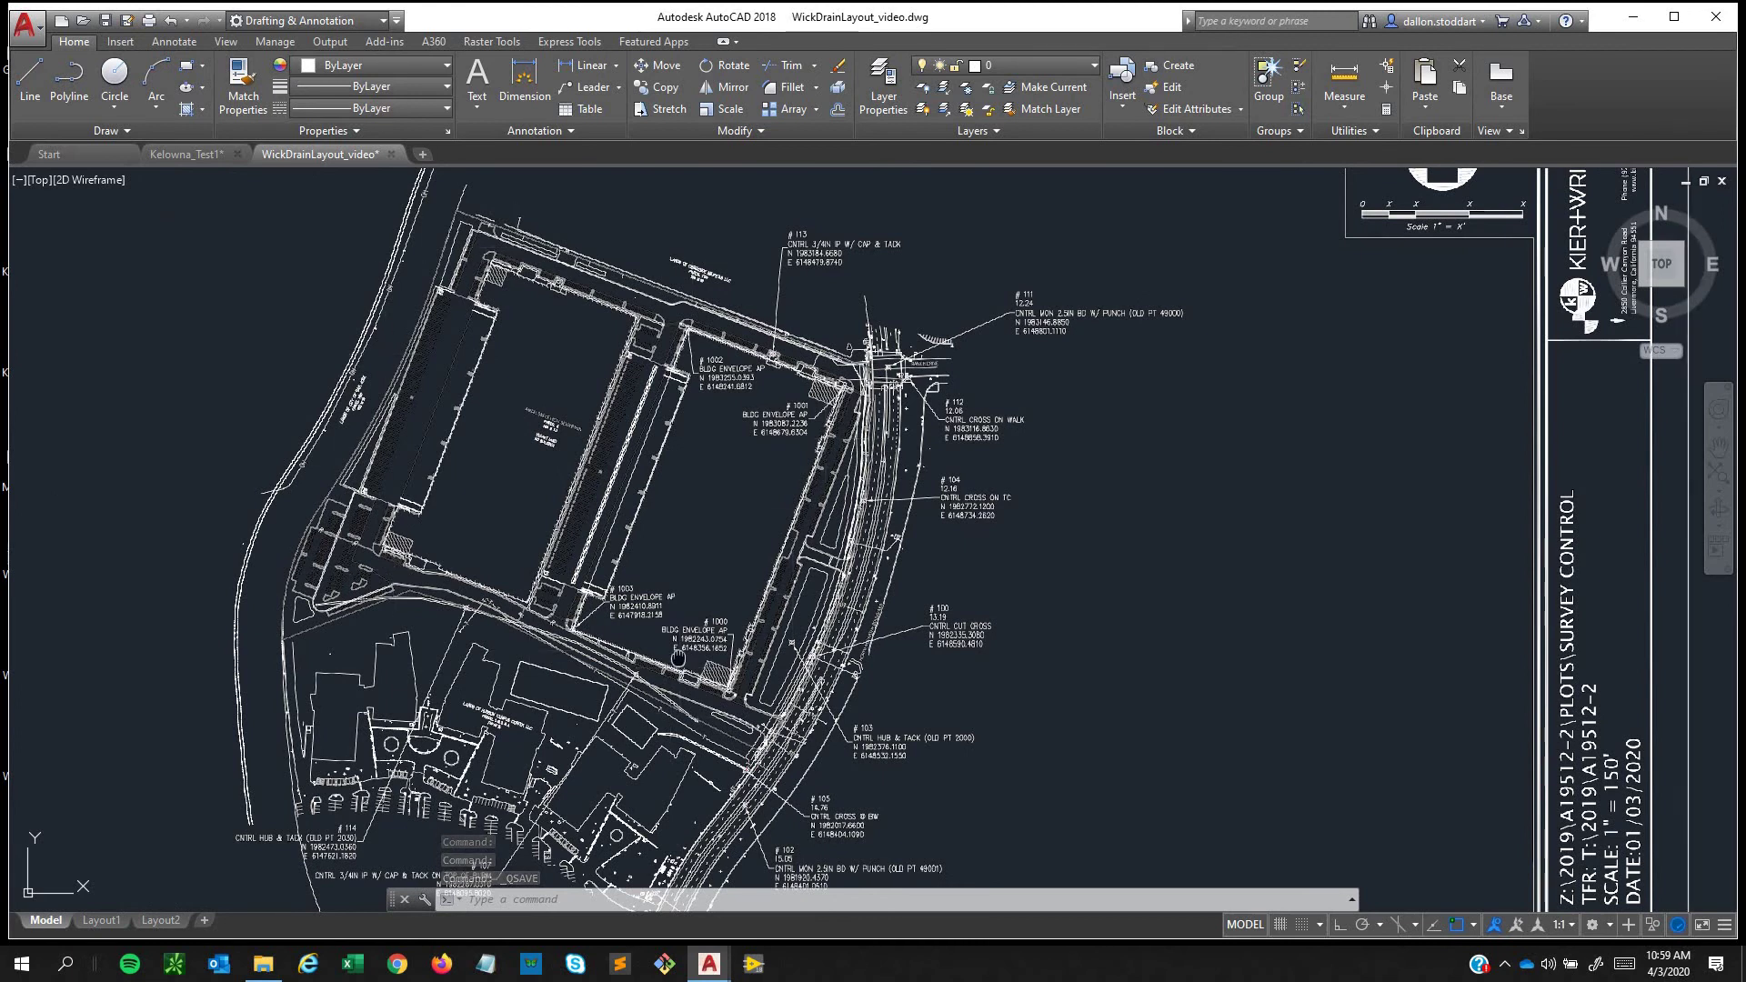
pyautogui.moveTo(652, 573); pyautogui.dragTo(499, 492, button='middle')
pyautogui.click(883, 98)
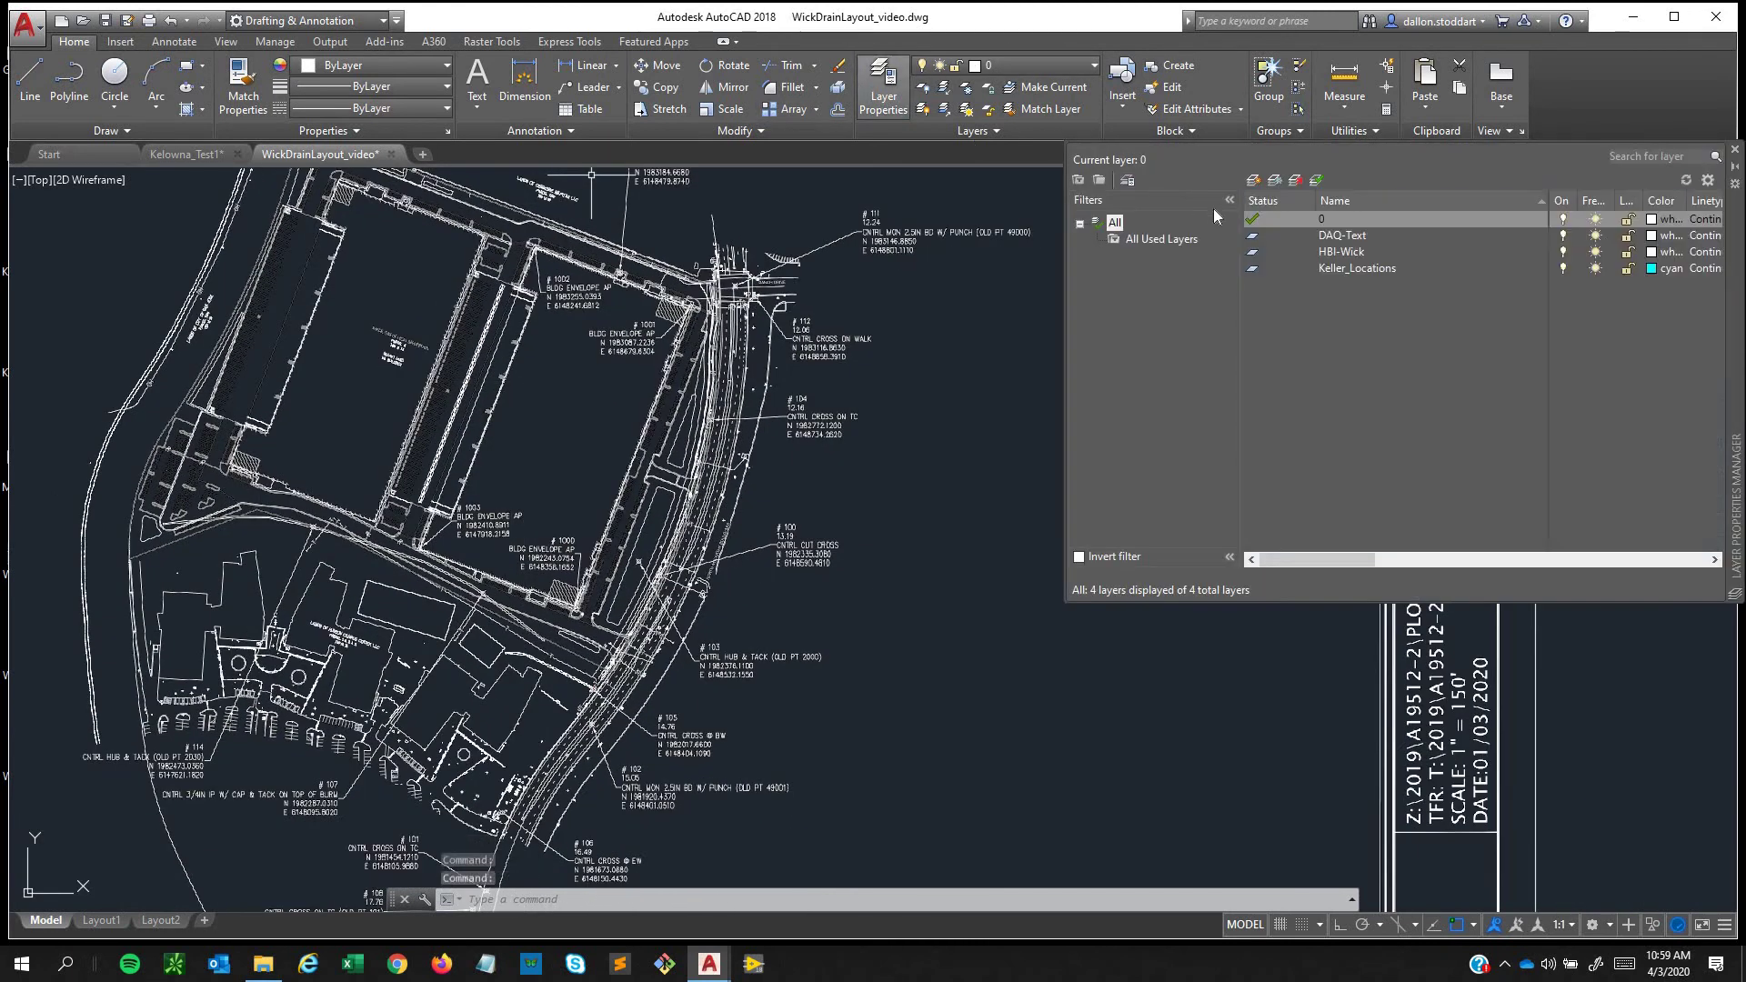
pyautogui.click(1254, 181)
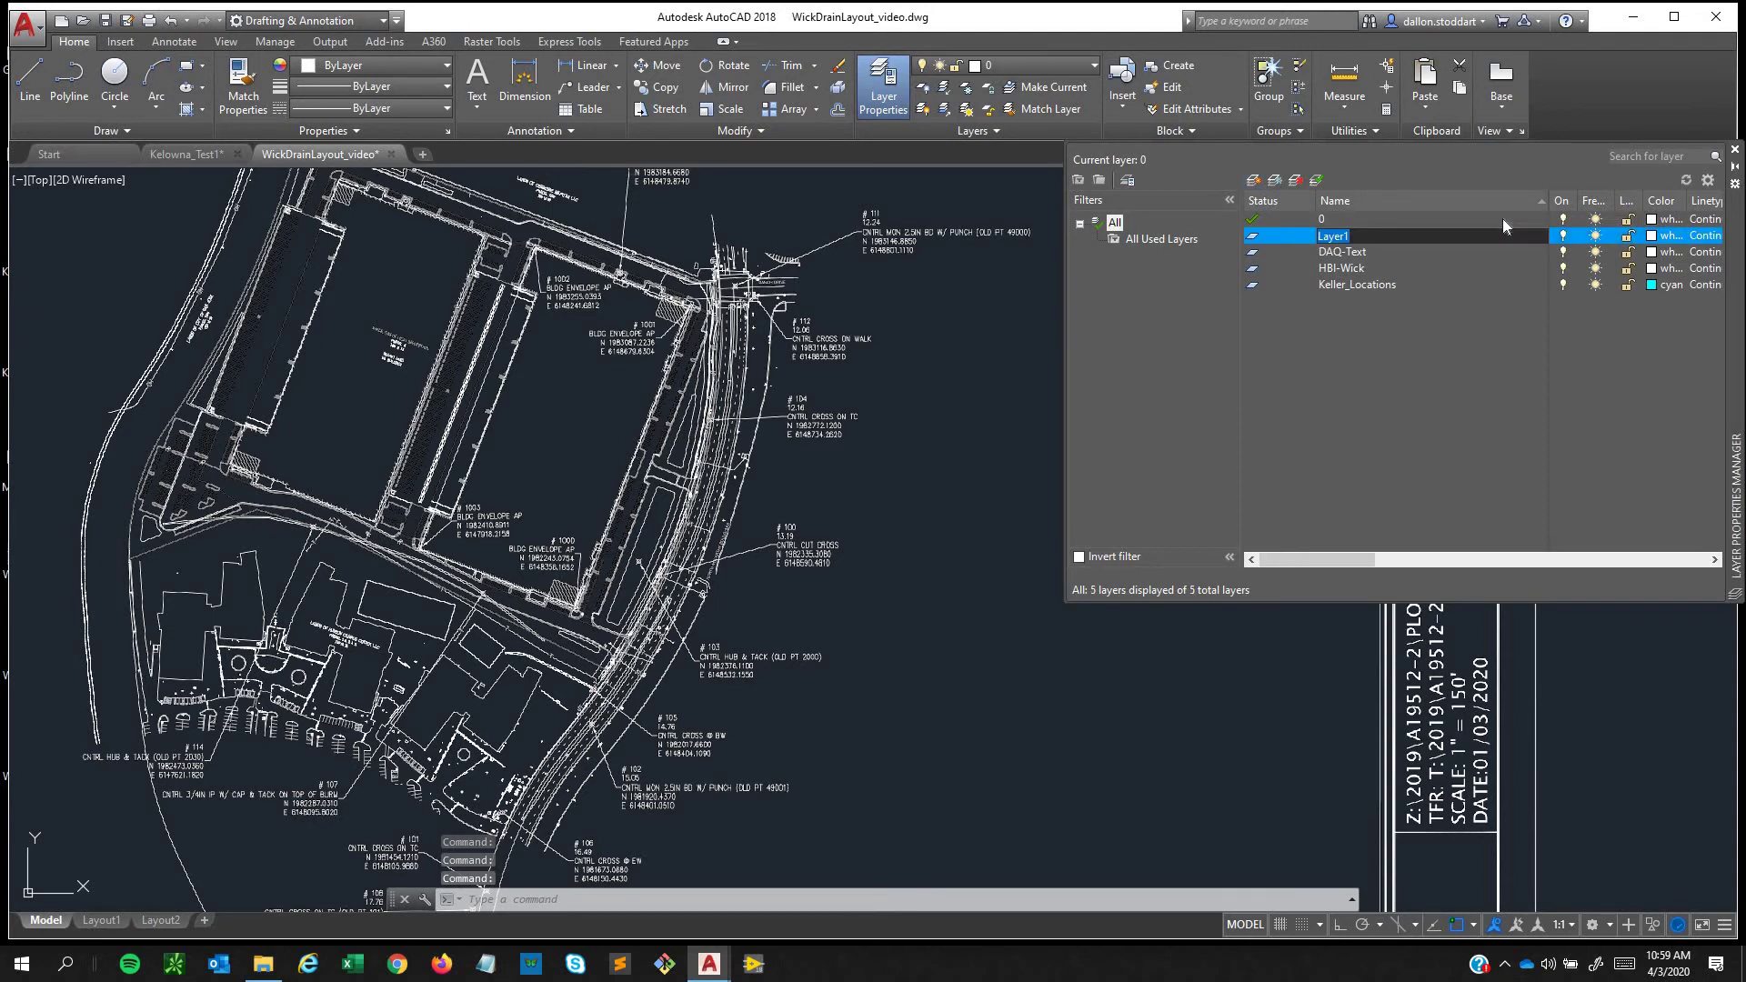
pyautogui.write('Wick')
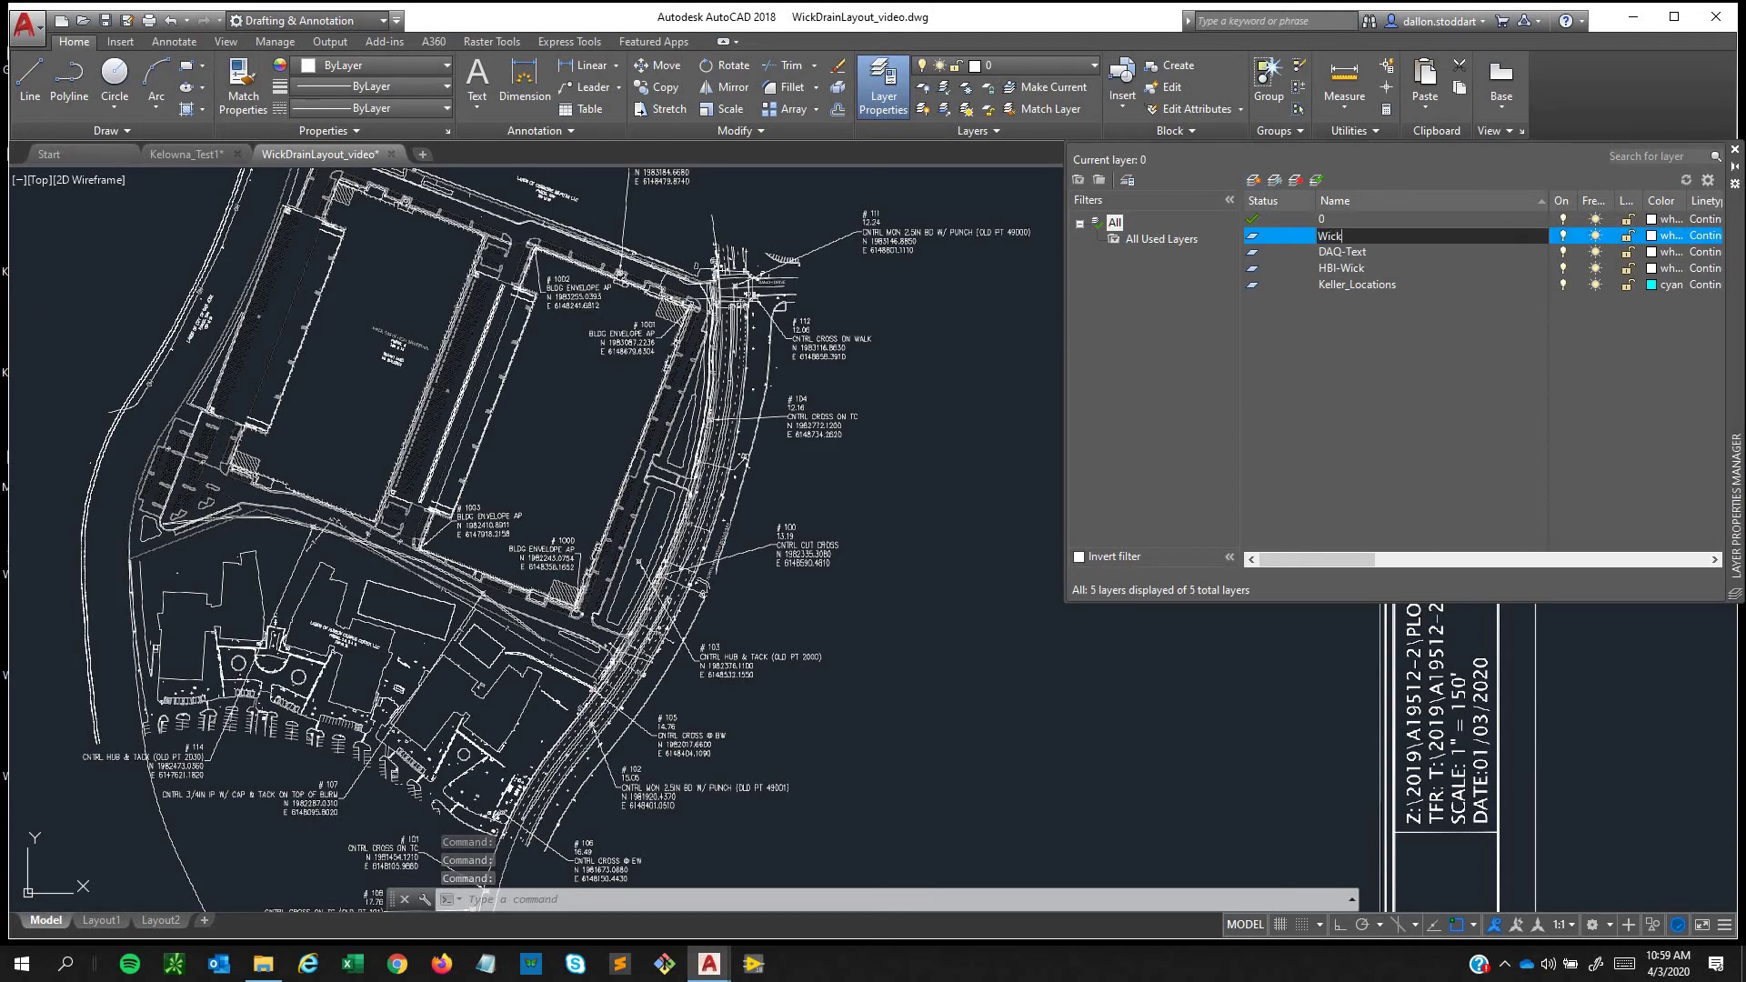
pyautogui.write('Drain')
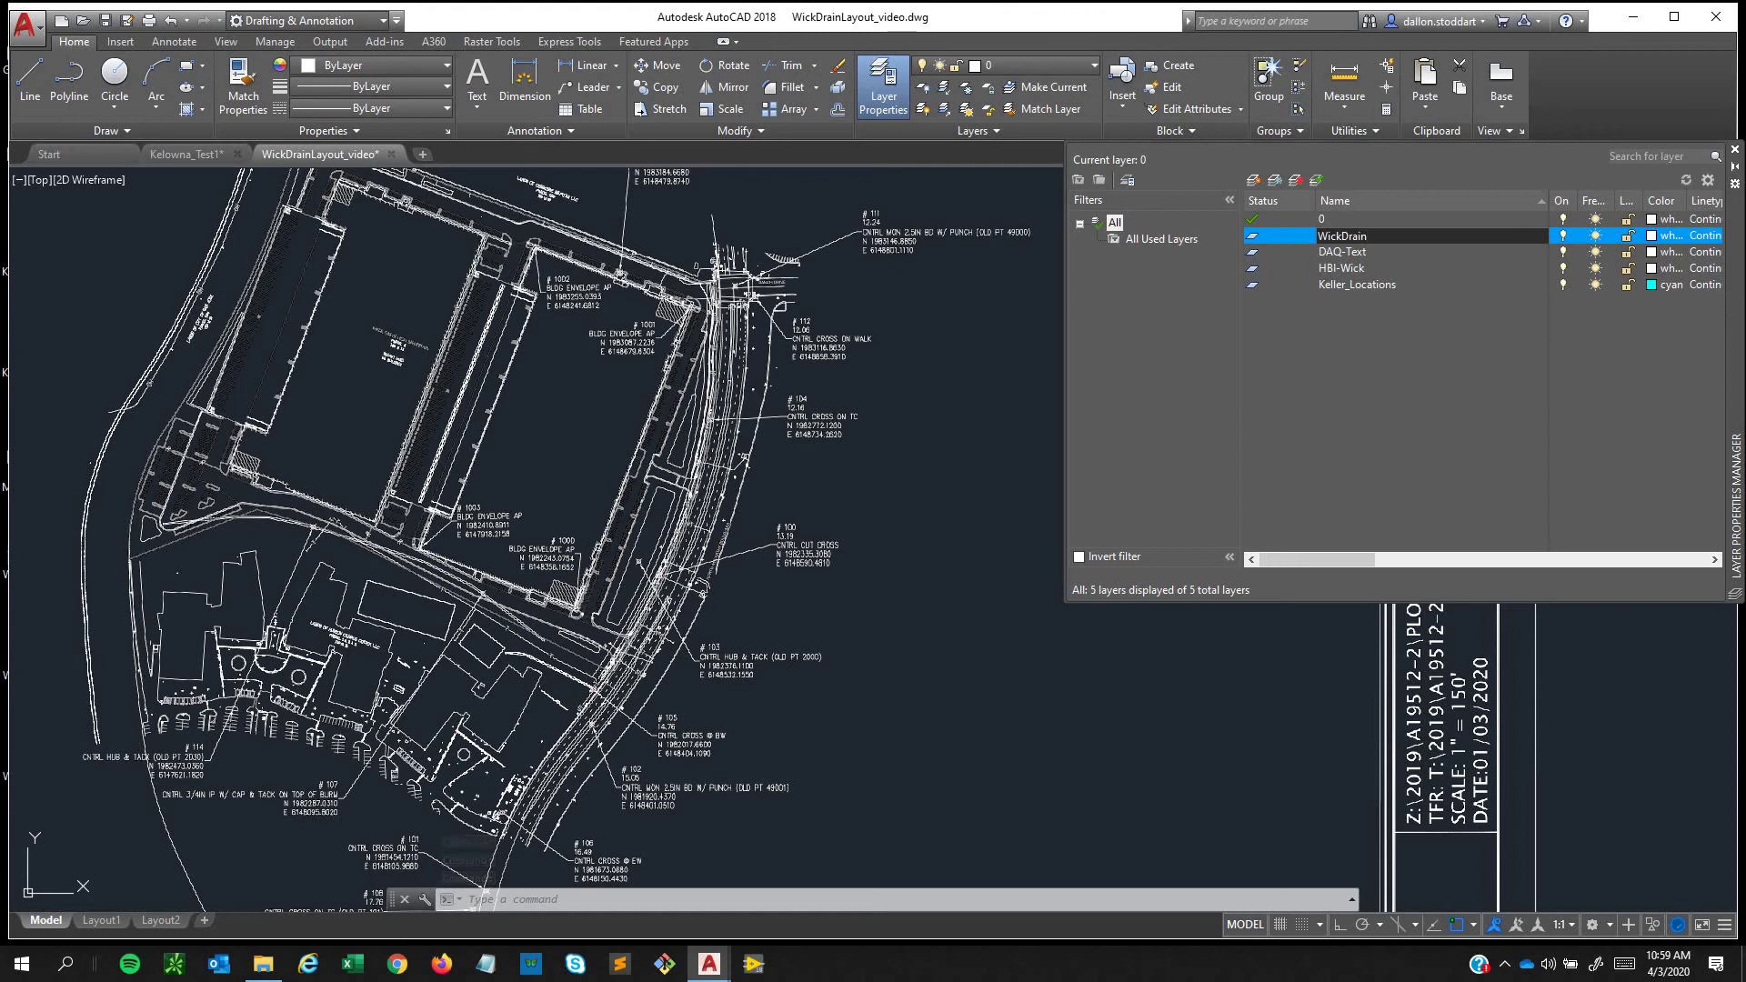
pyautogui.write(' Boundary')
# Set the WickDrain Boundary layer's colour to blue and close the layer manager.
pyautogui.click(1653, 236)
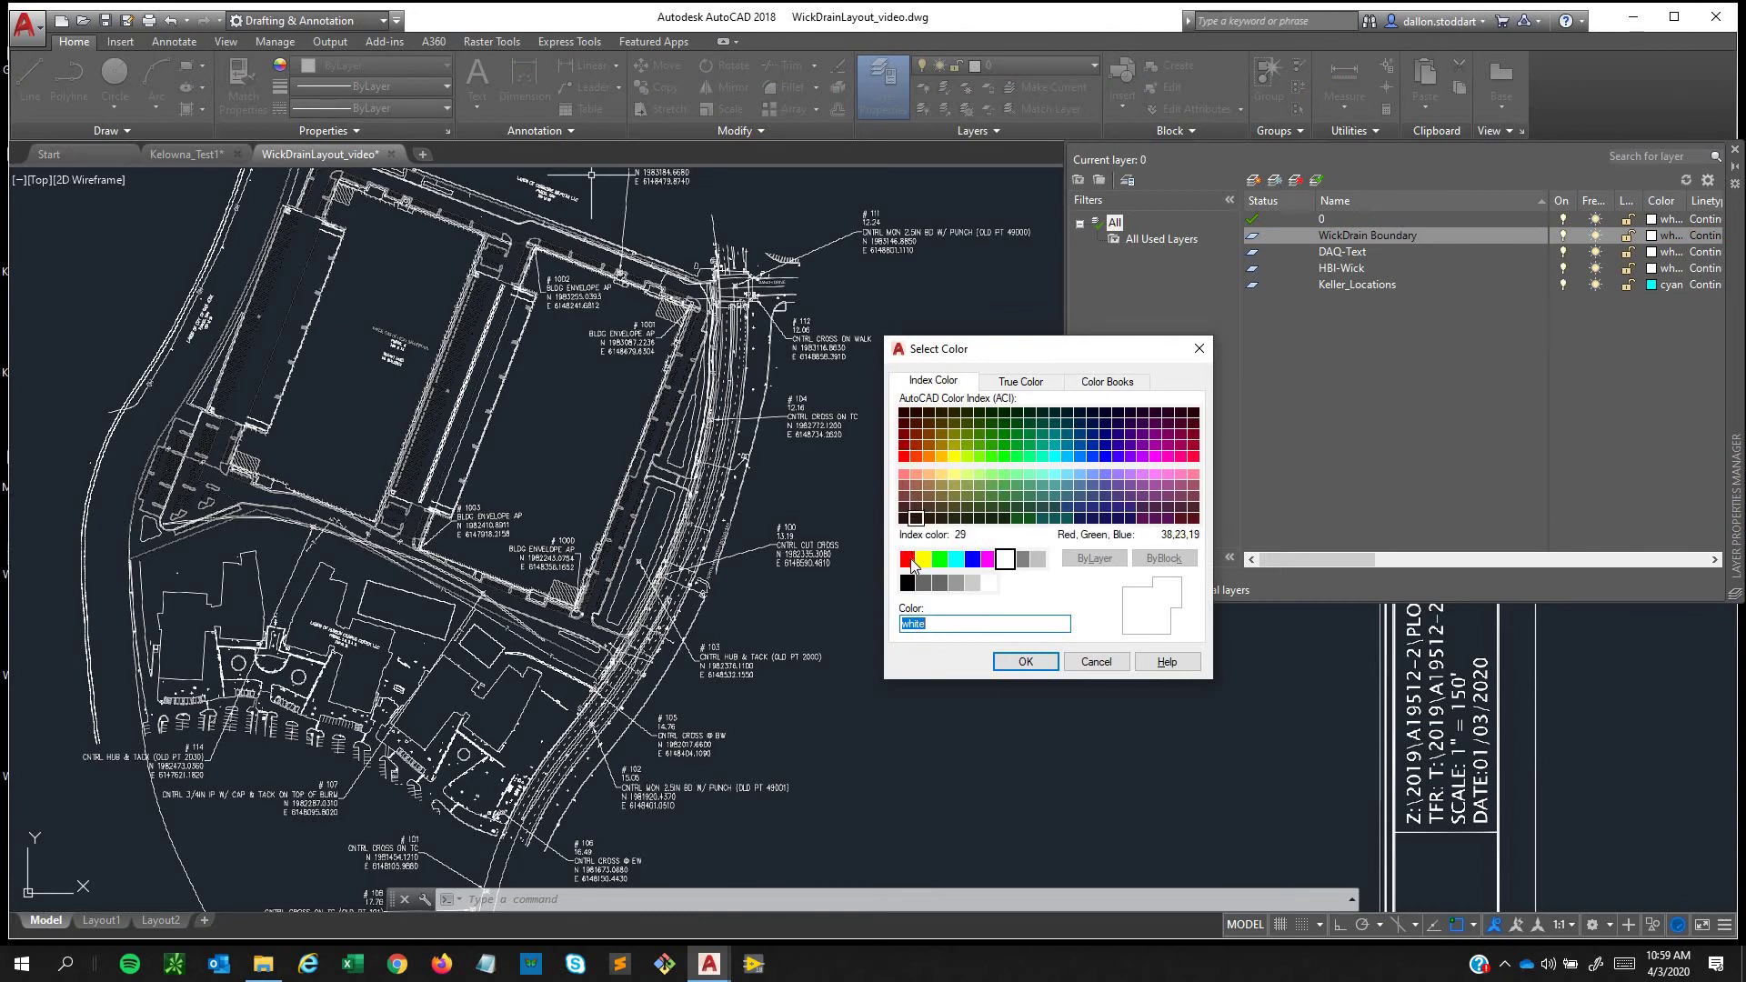
pyautogui.click(1092, 445)
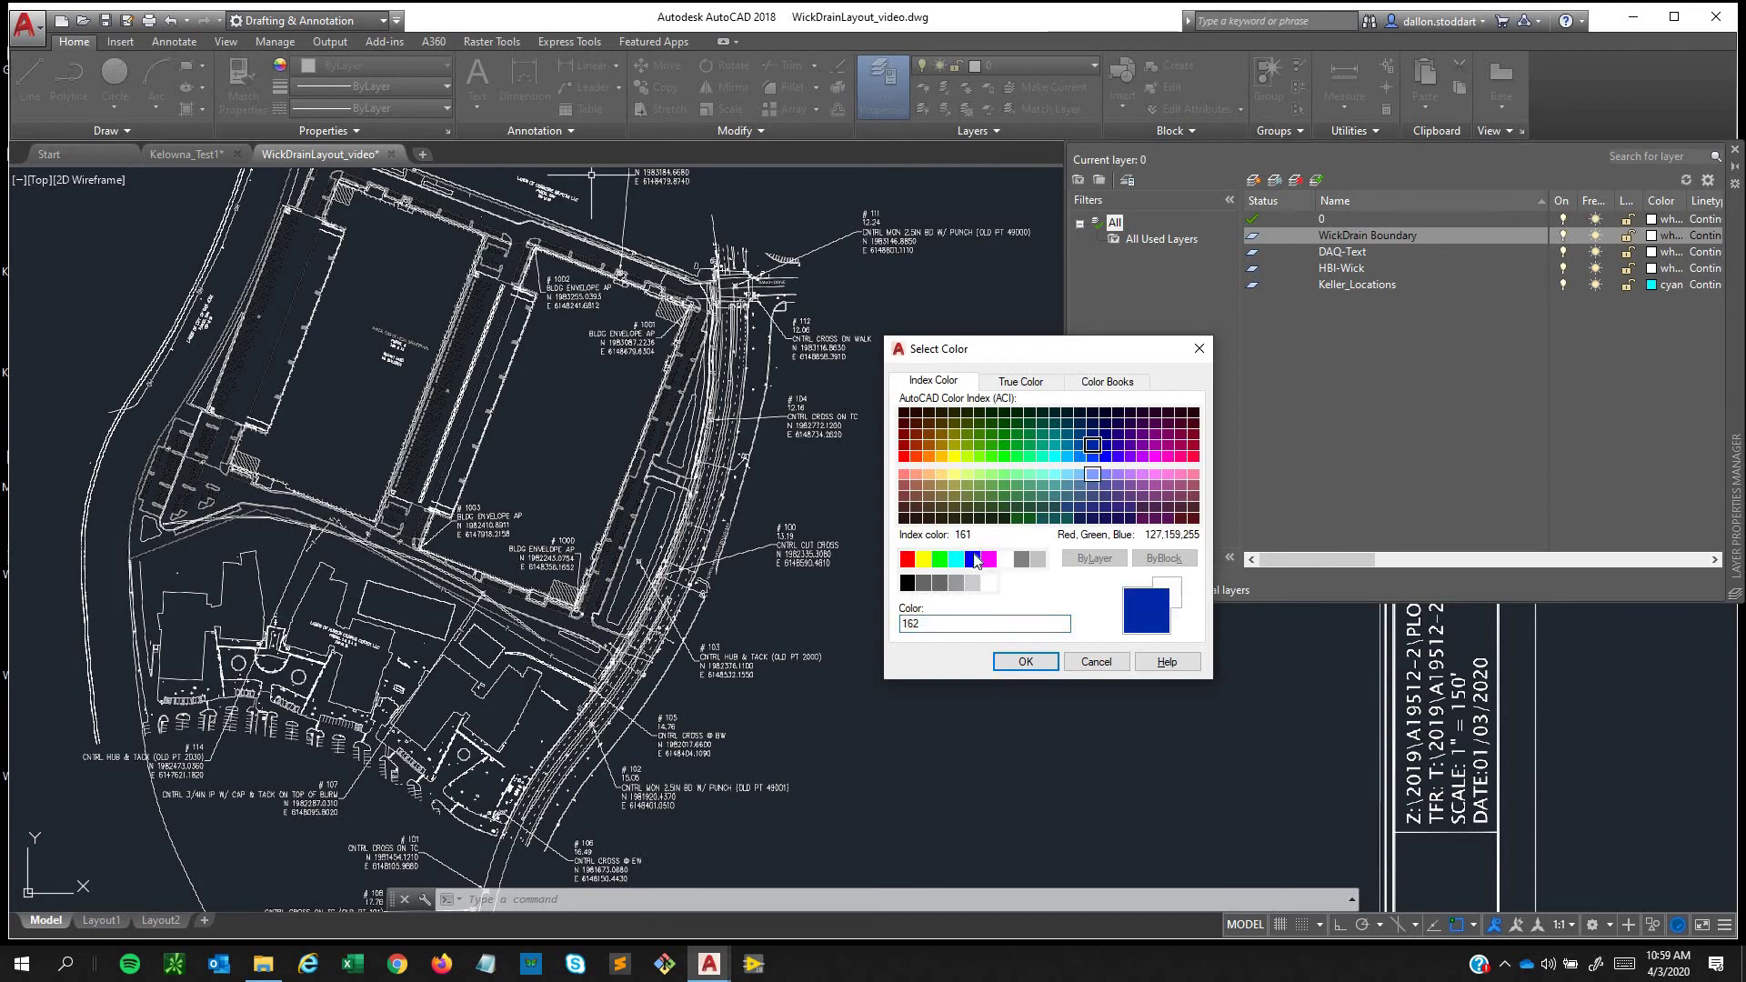
pyautogui.click(1025, 662)
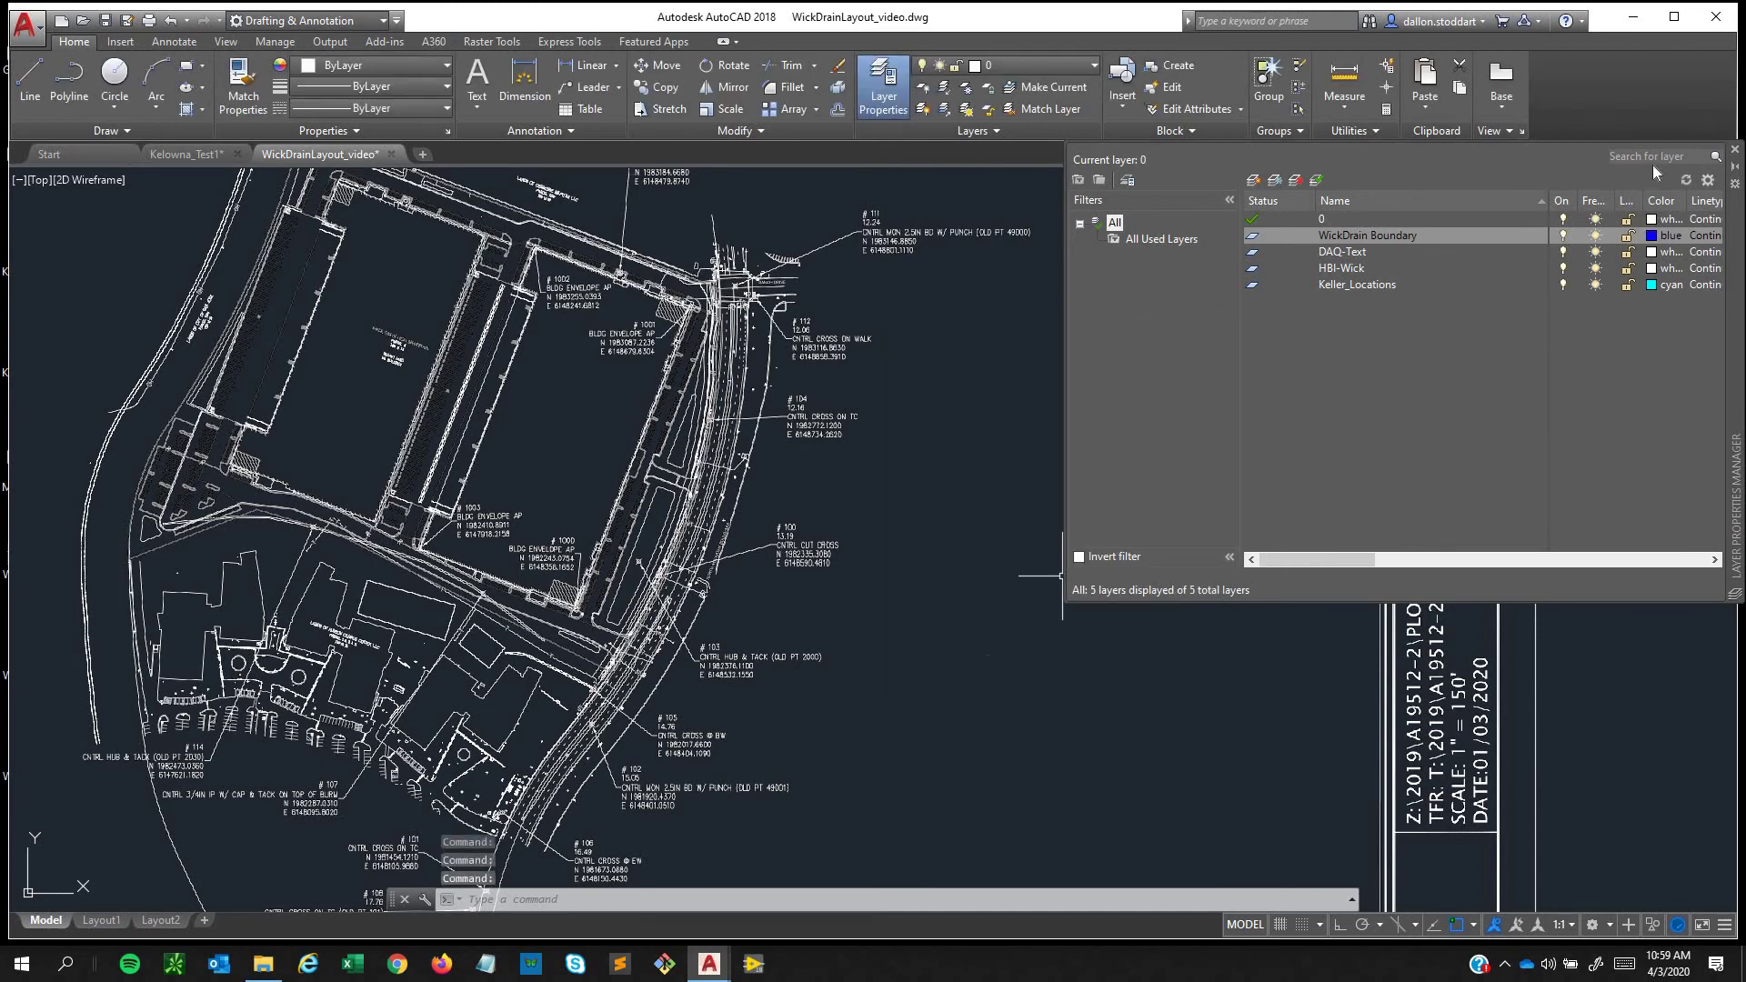
pyautogui.click(1734, 149)
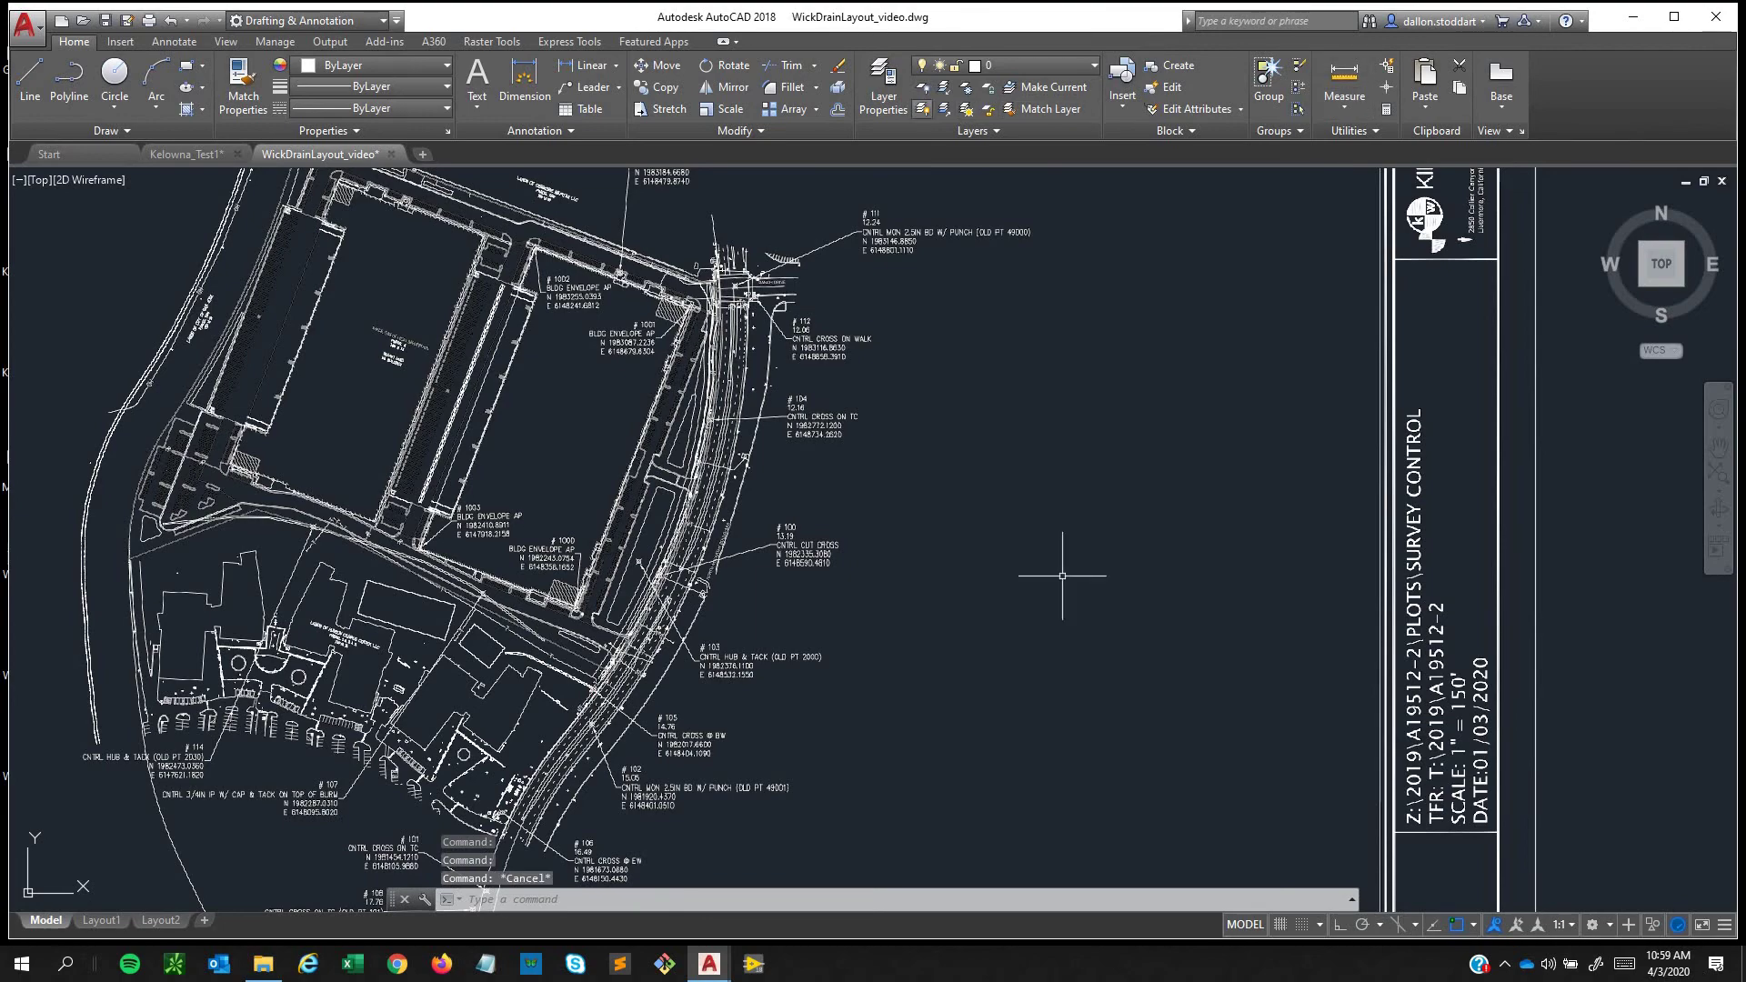
# Examine the eastern building's outline on the PDF, following envelope points 1003, 1000, 1001 and 1002.
pyautogui.moveTo(589, 601); pyautogui.dragTo(603, 552, button='middle')
pyautogui.scroll(8, 555, 543)
pyautogui.moveTo(700, 607)
pyautogui.mouseDown(button='middle')
pyautogui.moveTo(654, 637)
pyautogui.moveTo(556, 644)
pyautogui.moveTo(933, 698)
pyautogui.moveTo(968, 750)
pyautogui.moveTo(1111, 759)
pyautogui.moveTo(711, 770)
pyautogui.moveTo(763, 600)
pyautogui.mouseUp(button='middle')
pyautogui.scroll(-2, 625, 614)
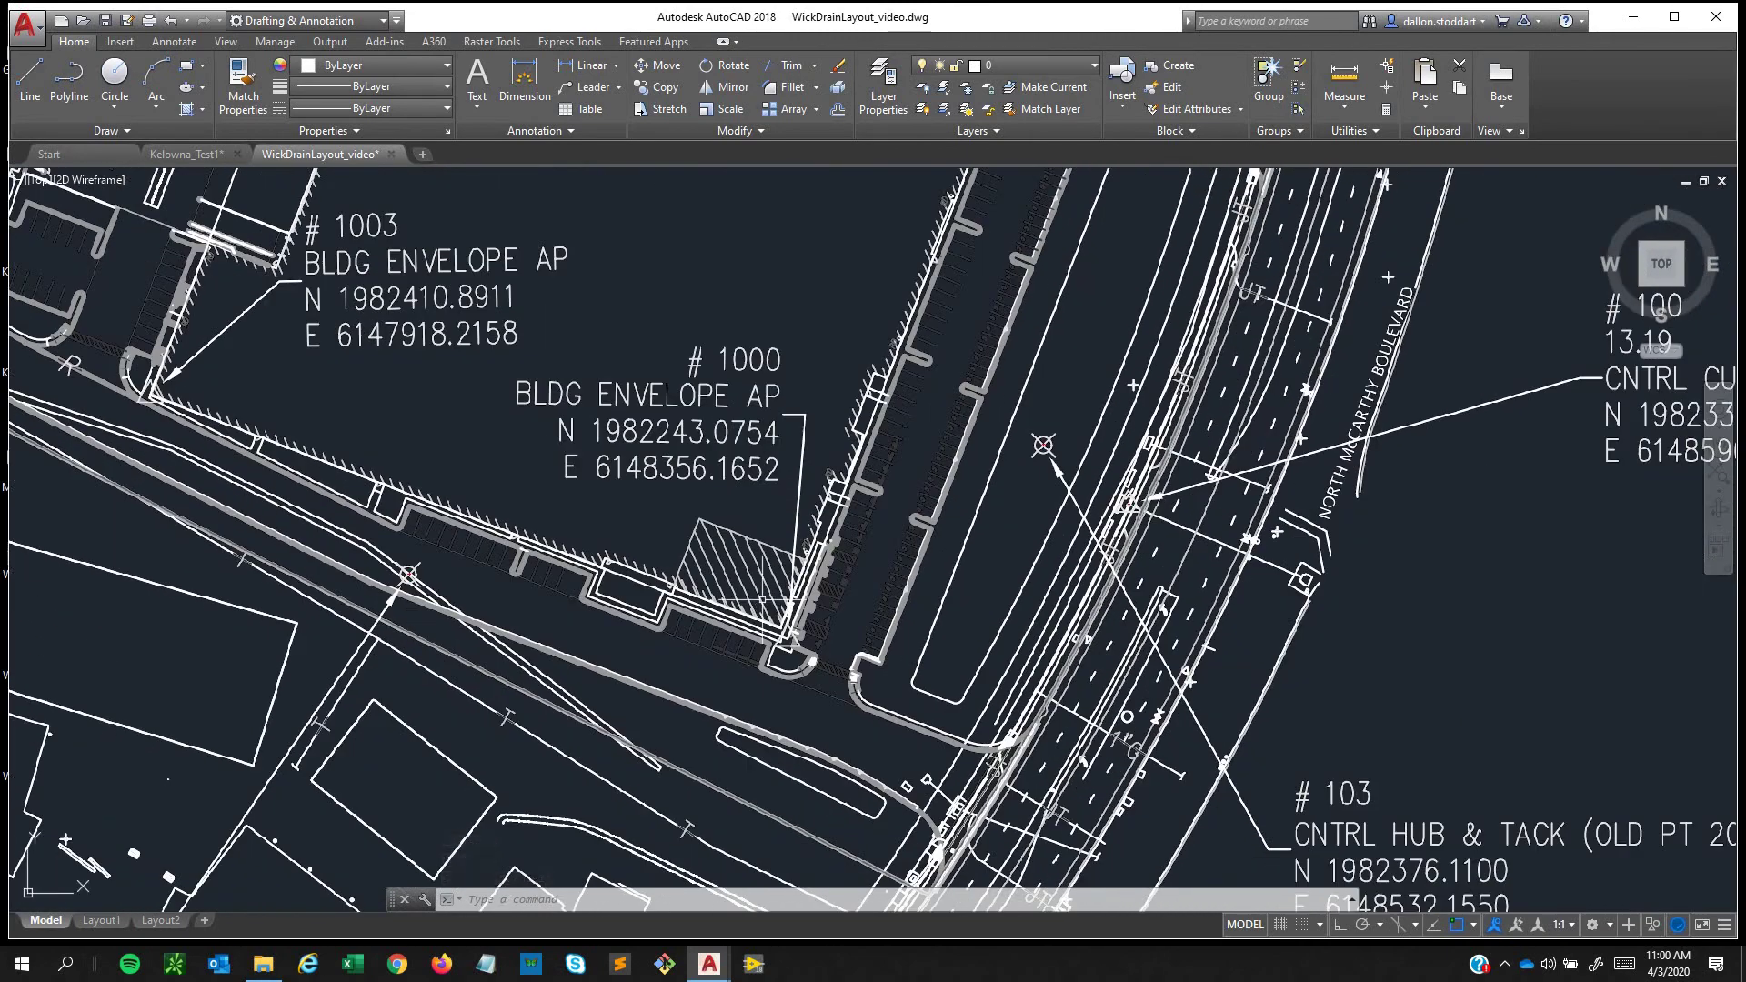
pyautogui.moveTo(276, 444)
pyautogui.mouseDown(button='middle')
pyautogui.moveTo(307, 607)
pyautogui.moveTo(242, 680)
pyautogui.mouseUp(button='middle')
pyautogui.moveTo(987, 299)
pyautogui.mouseDown(button='middle')
pyautogui.moveTo(739, 727)
pyautogui.moveTo(659, 817)
pyautogui.mouseUp(button='middle')
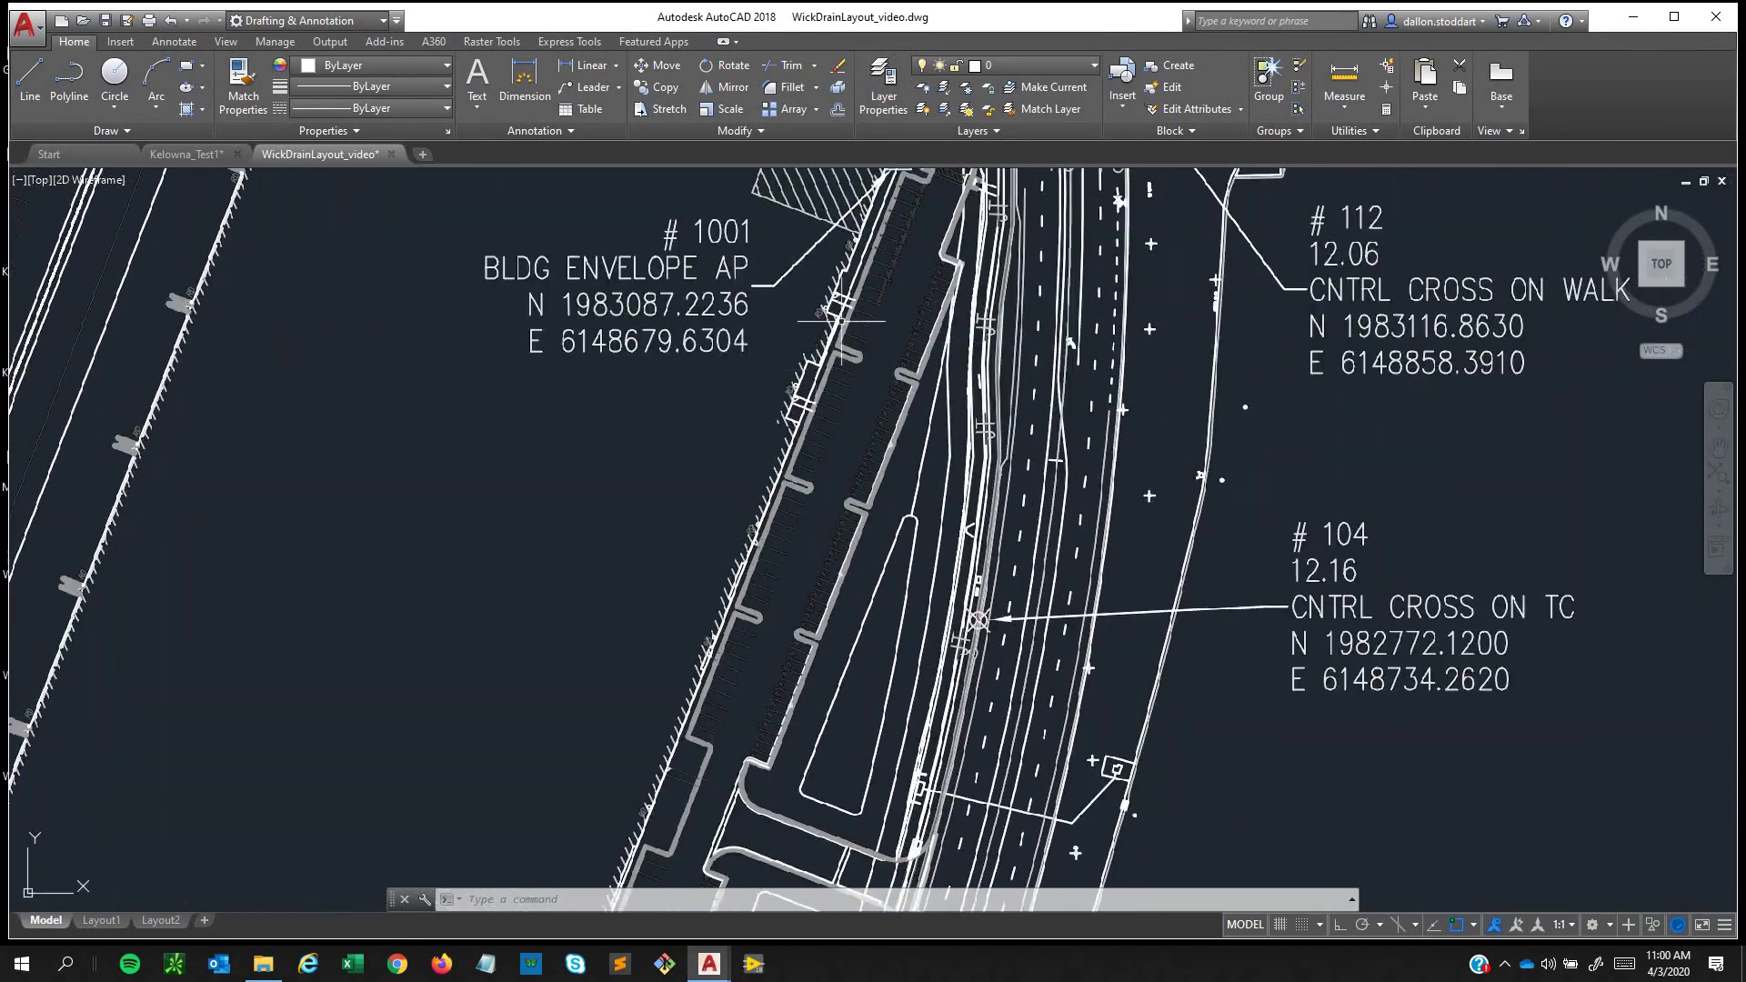
pyautogui.moveTo(841, 321); pyautogui.dragTo(800, 714, button='middle')
pyautogui.moveTo(229, 290)
pyautogui.mouseDown(button='middle')
pyautogui.moveTo(292, 273)
pyautogui.moveTo(385, 316)
pyautogui.mouseUp(button='middle')
pyautogui.press('Escape')
pyautogui.press('Escape')
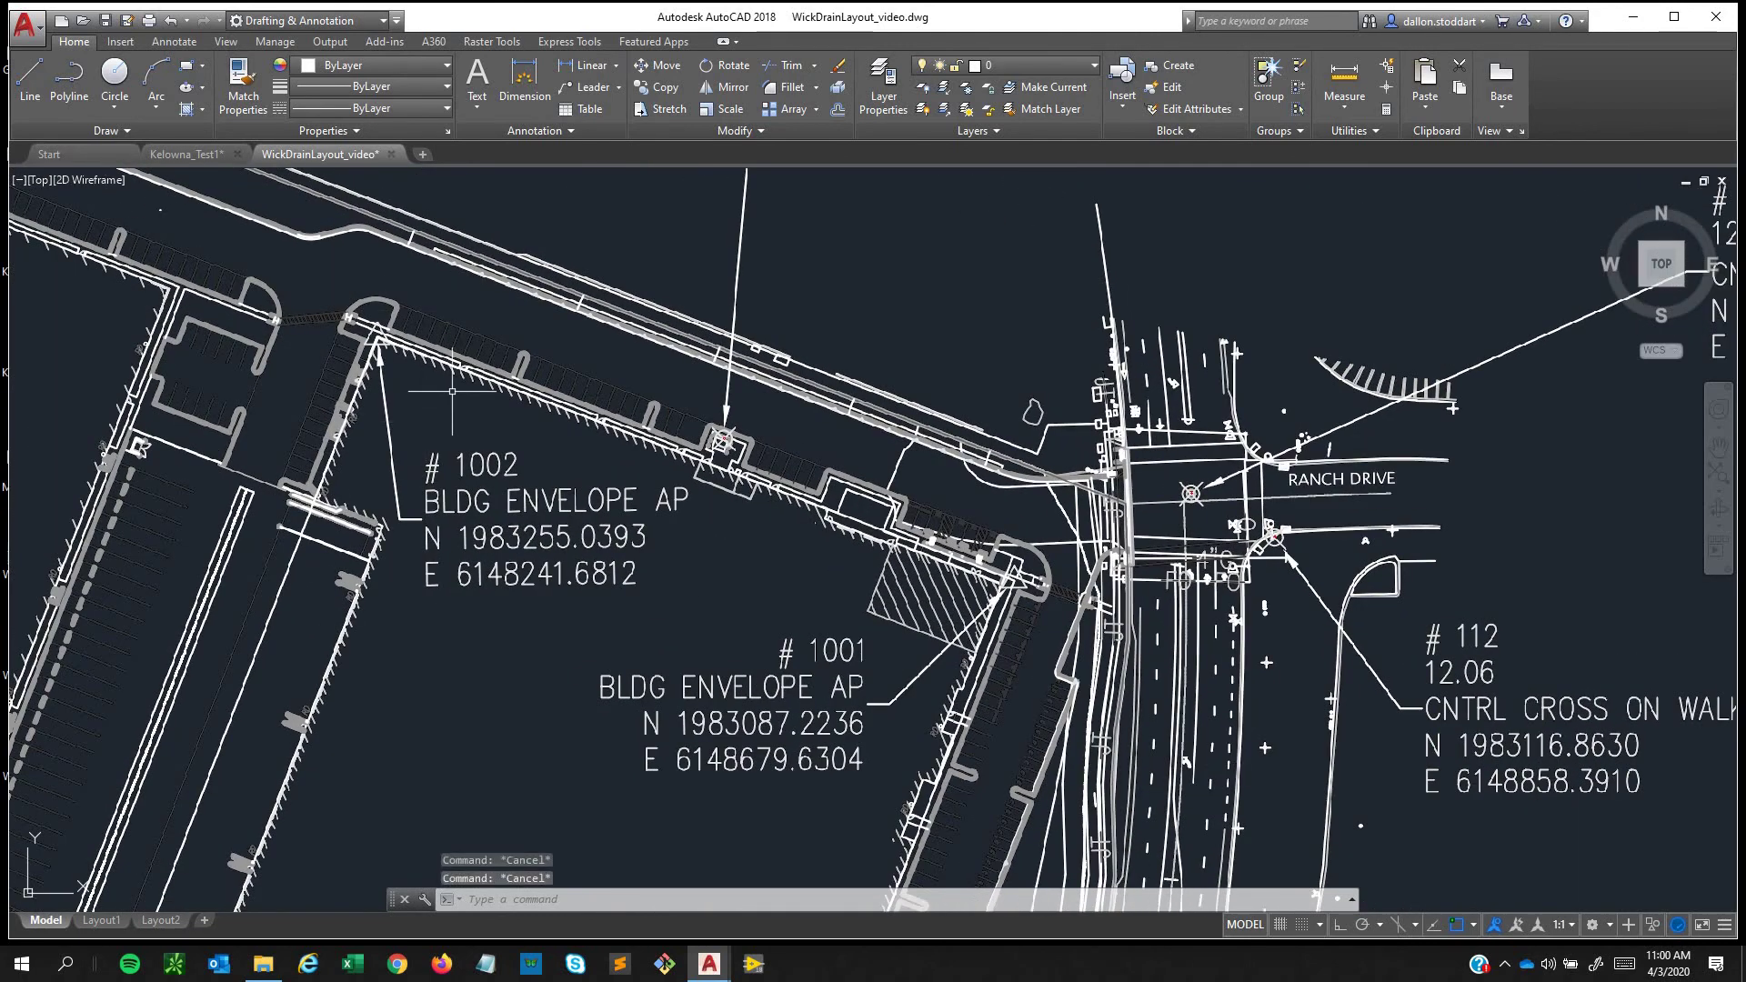
pyautogui.write('l')
pyautogui.press('Return')
pyautogui.scroll(4, 392, 355)
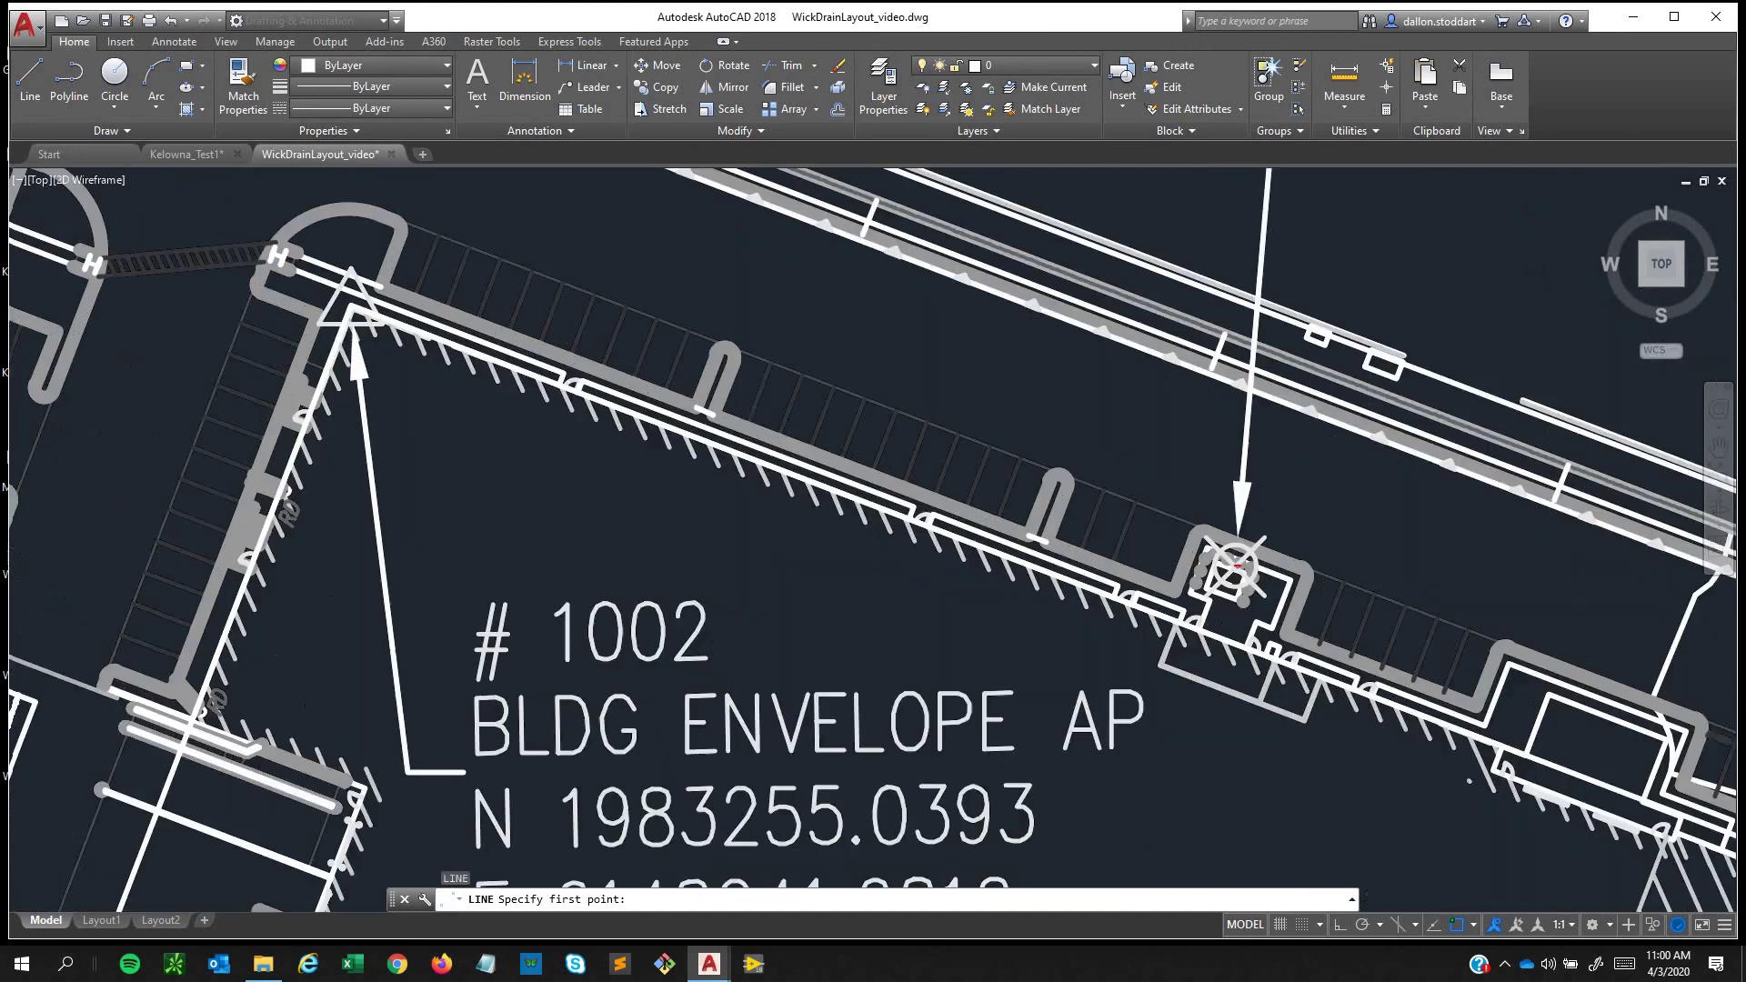
pyautogui.scroll(2, 348, 318)
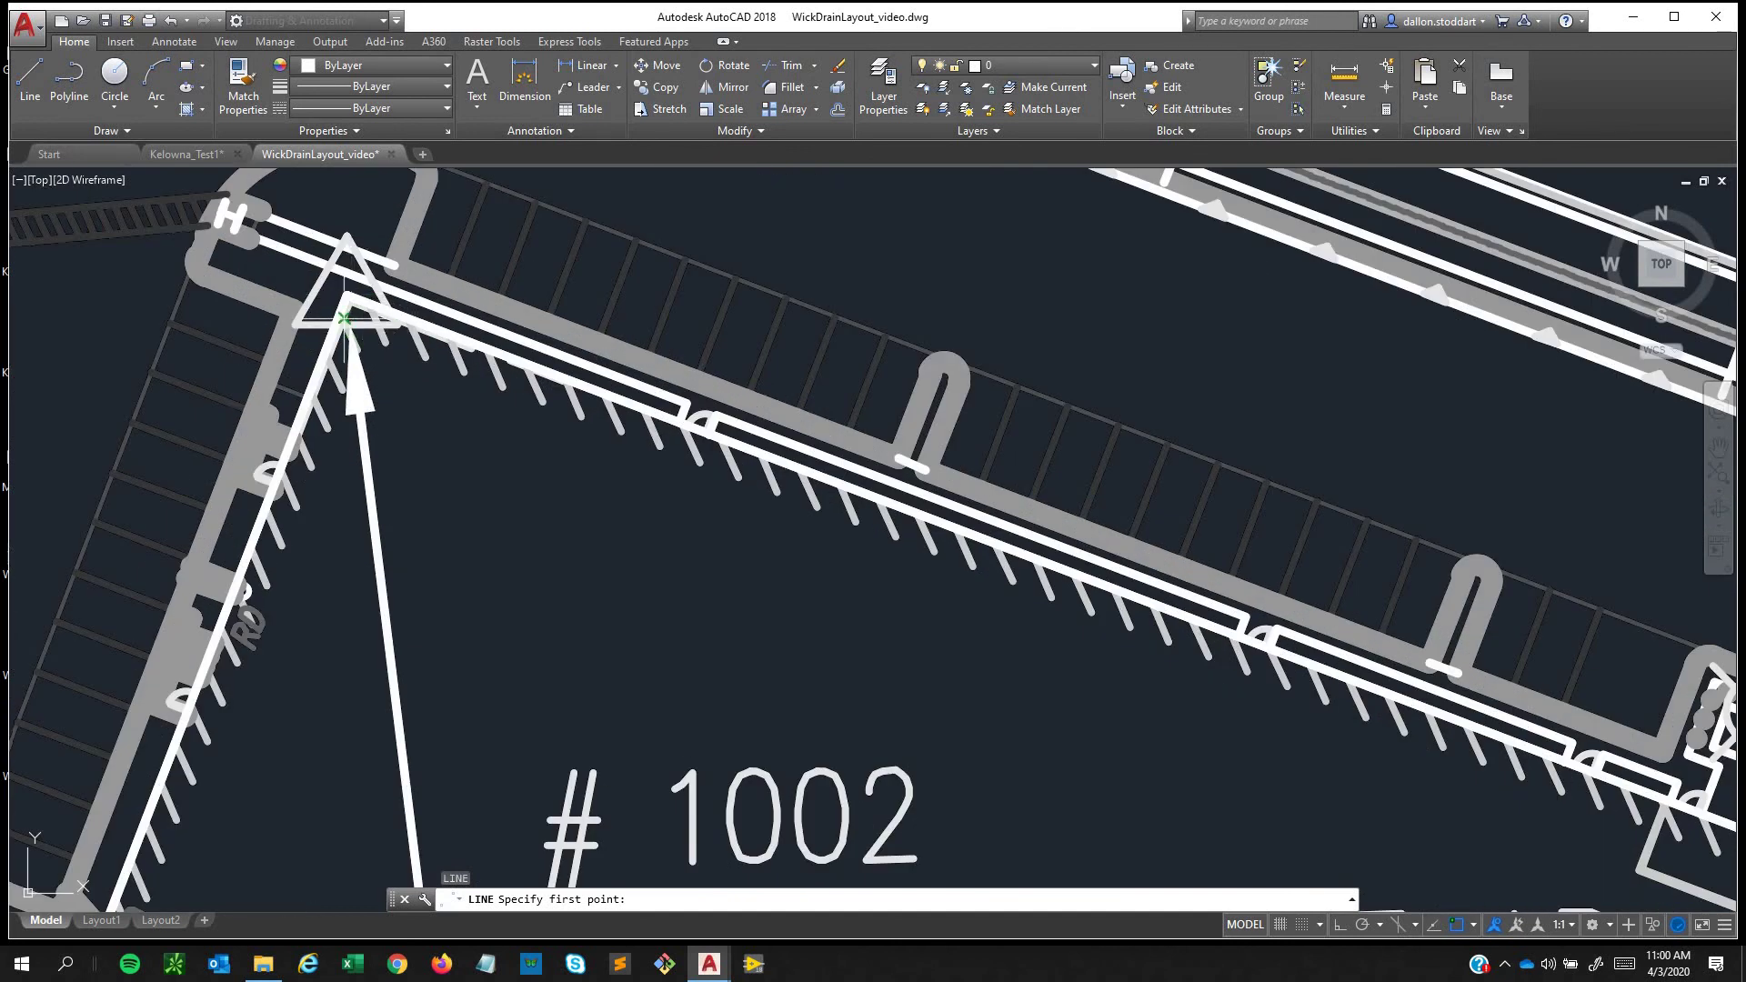
pyautogui.scroll(-8, 348, 320)
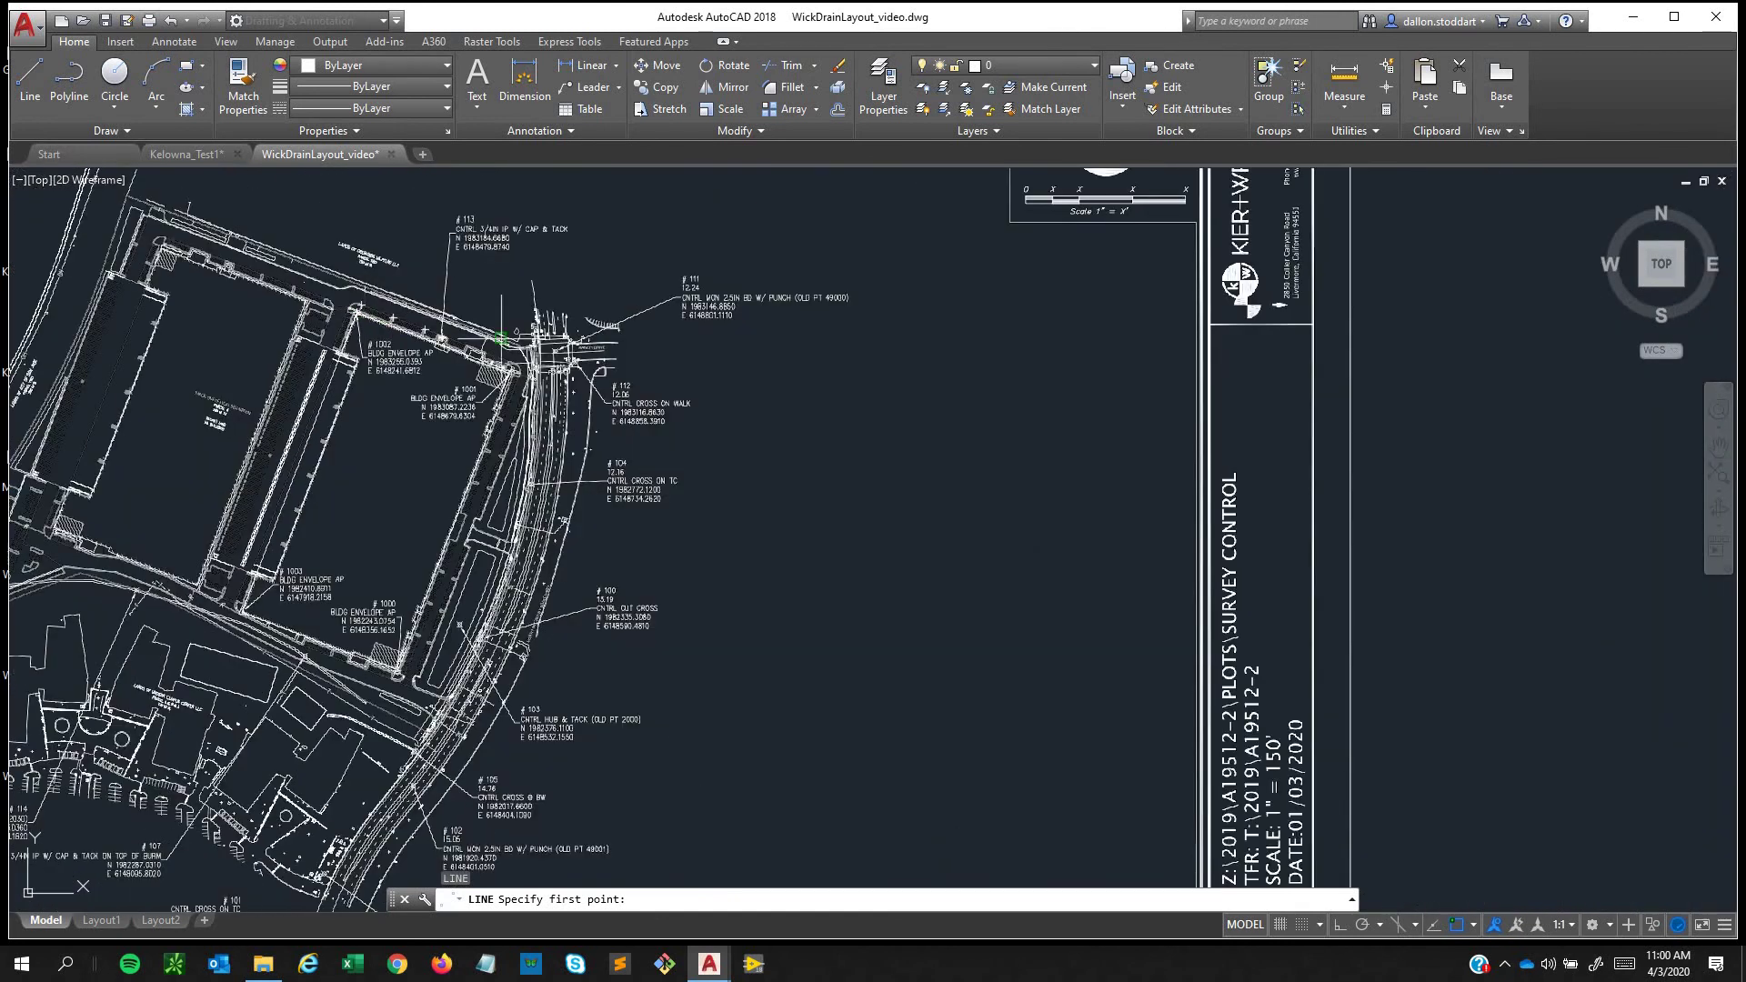
pyautogui.press('Escape')
pyautogui.press('Escape')
pyautogui.click(1563, 643)
pyautogui.click(1095, 503)
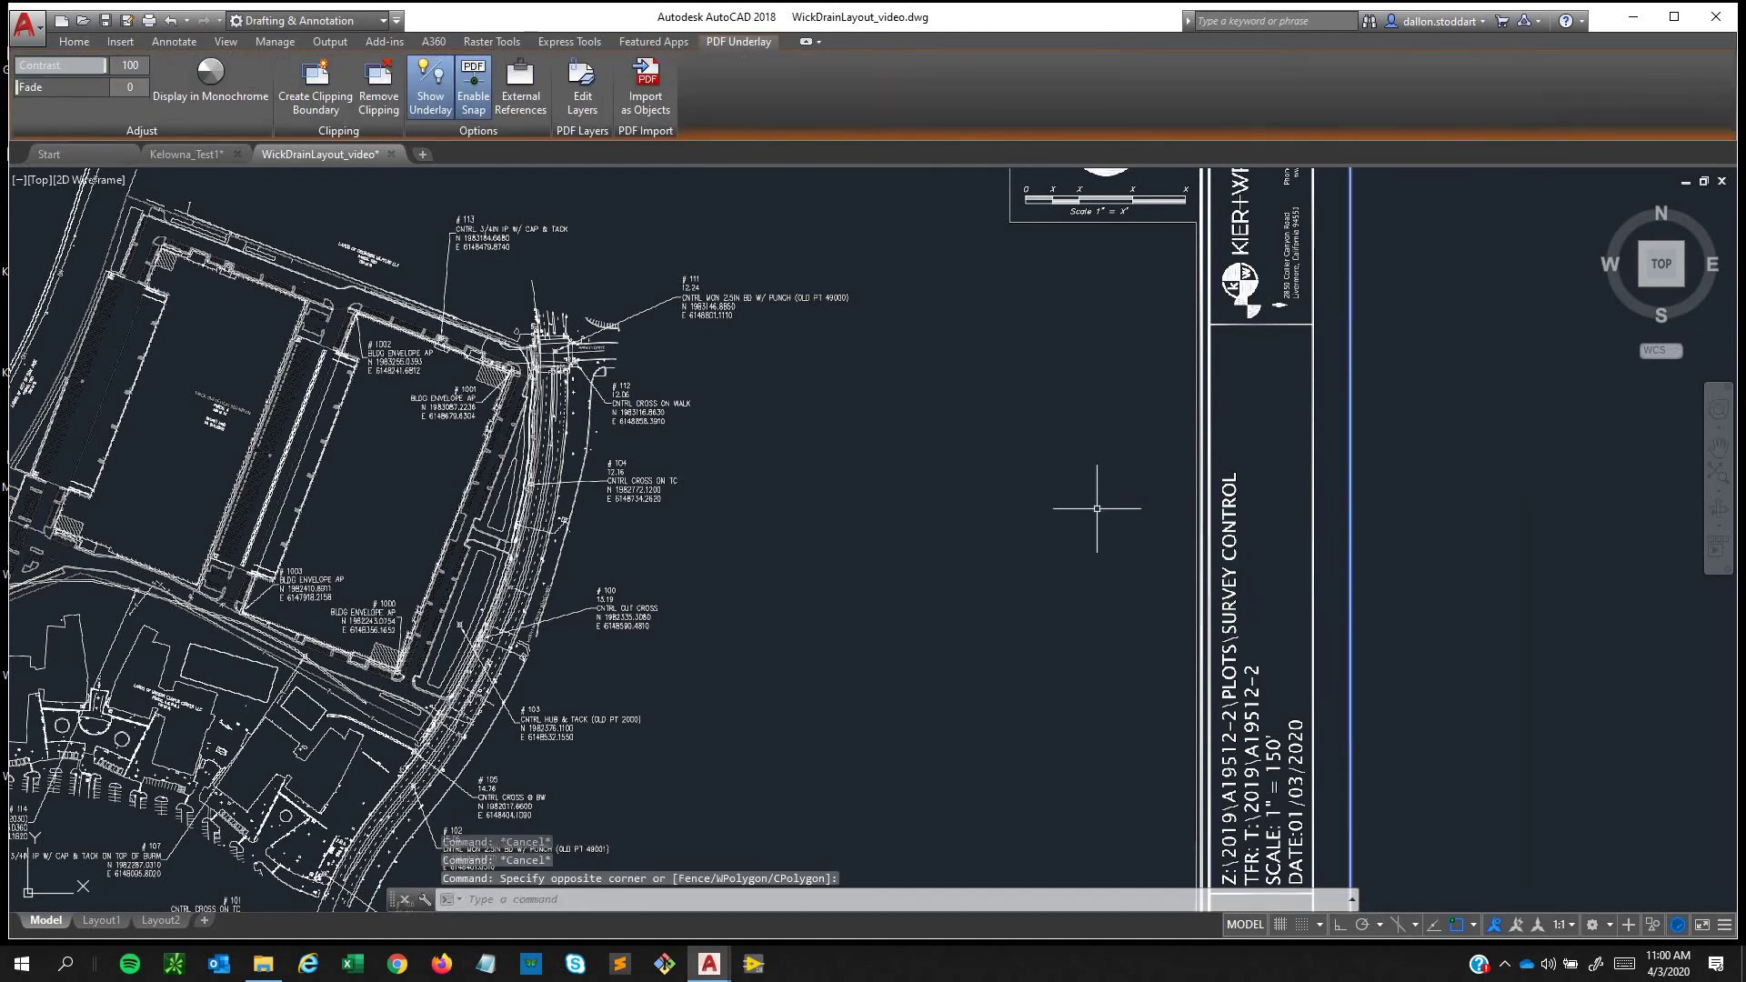
pyautogui.write('ex')
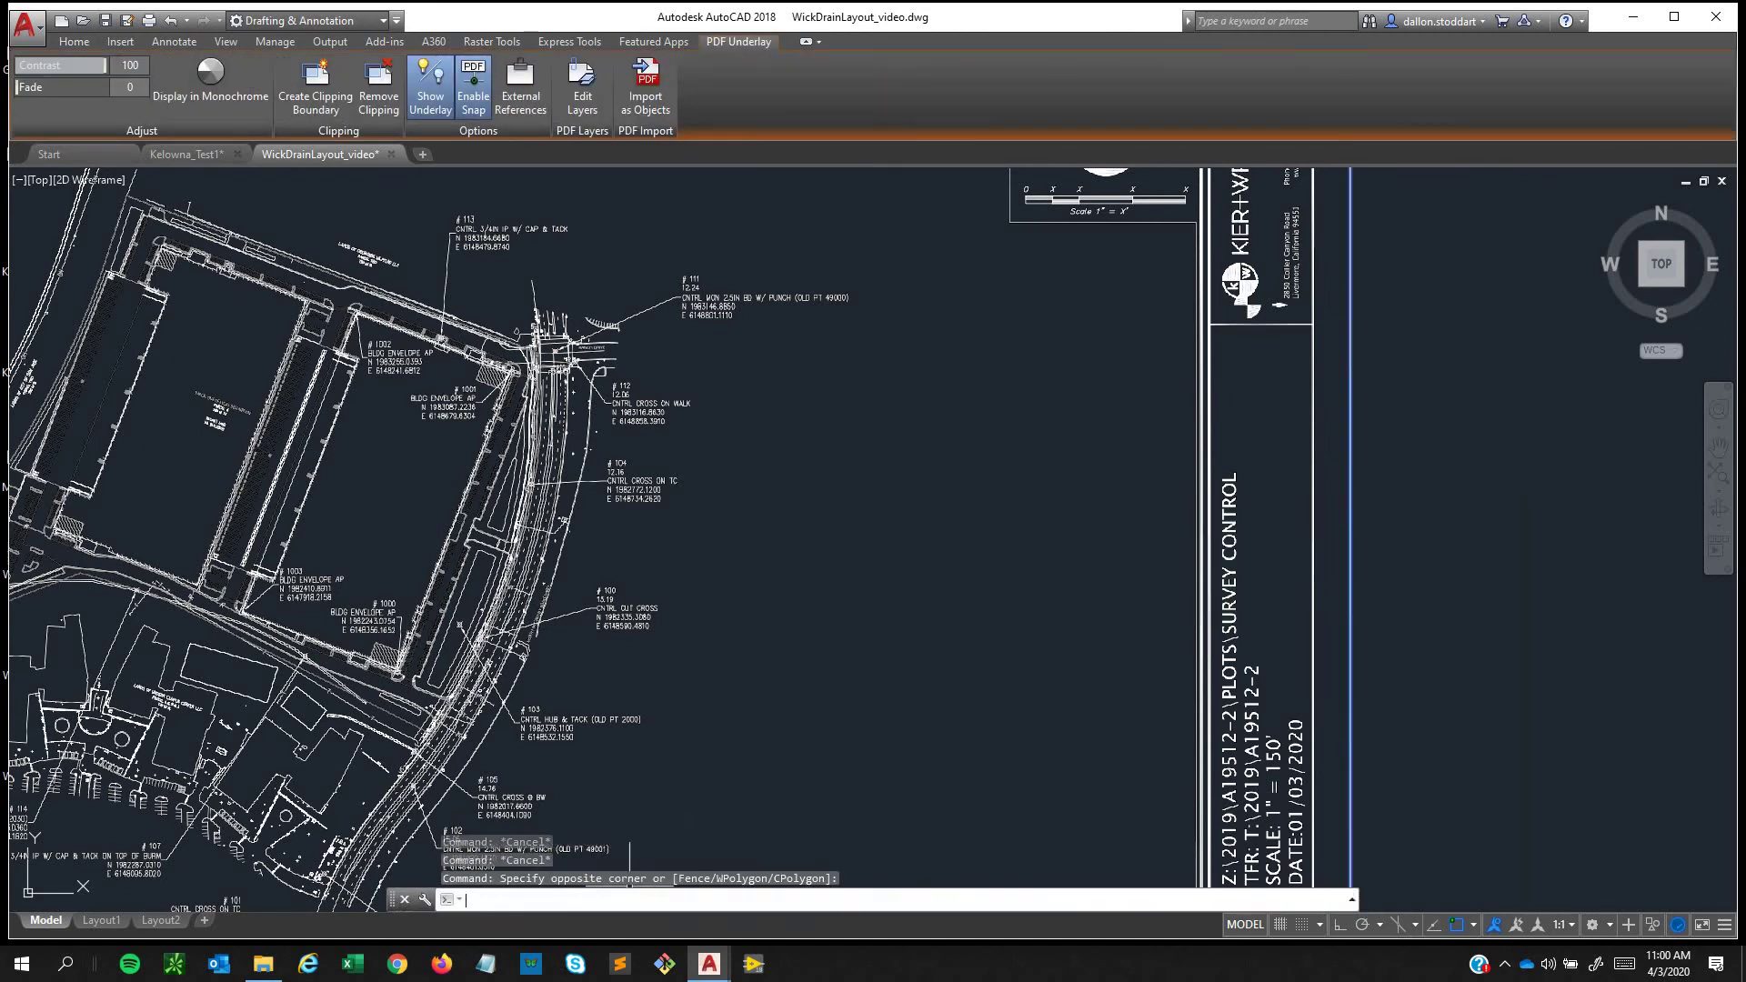
pyautogui.write('p')
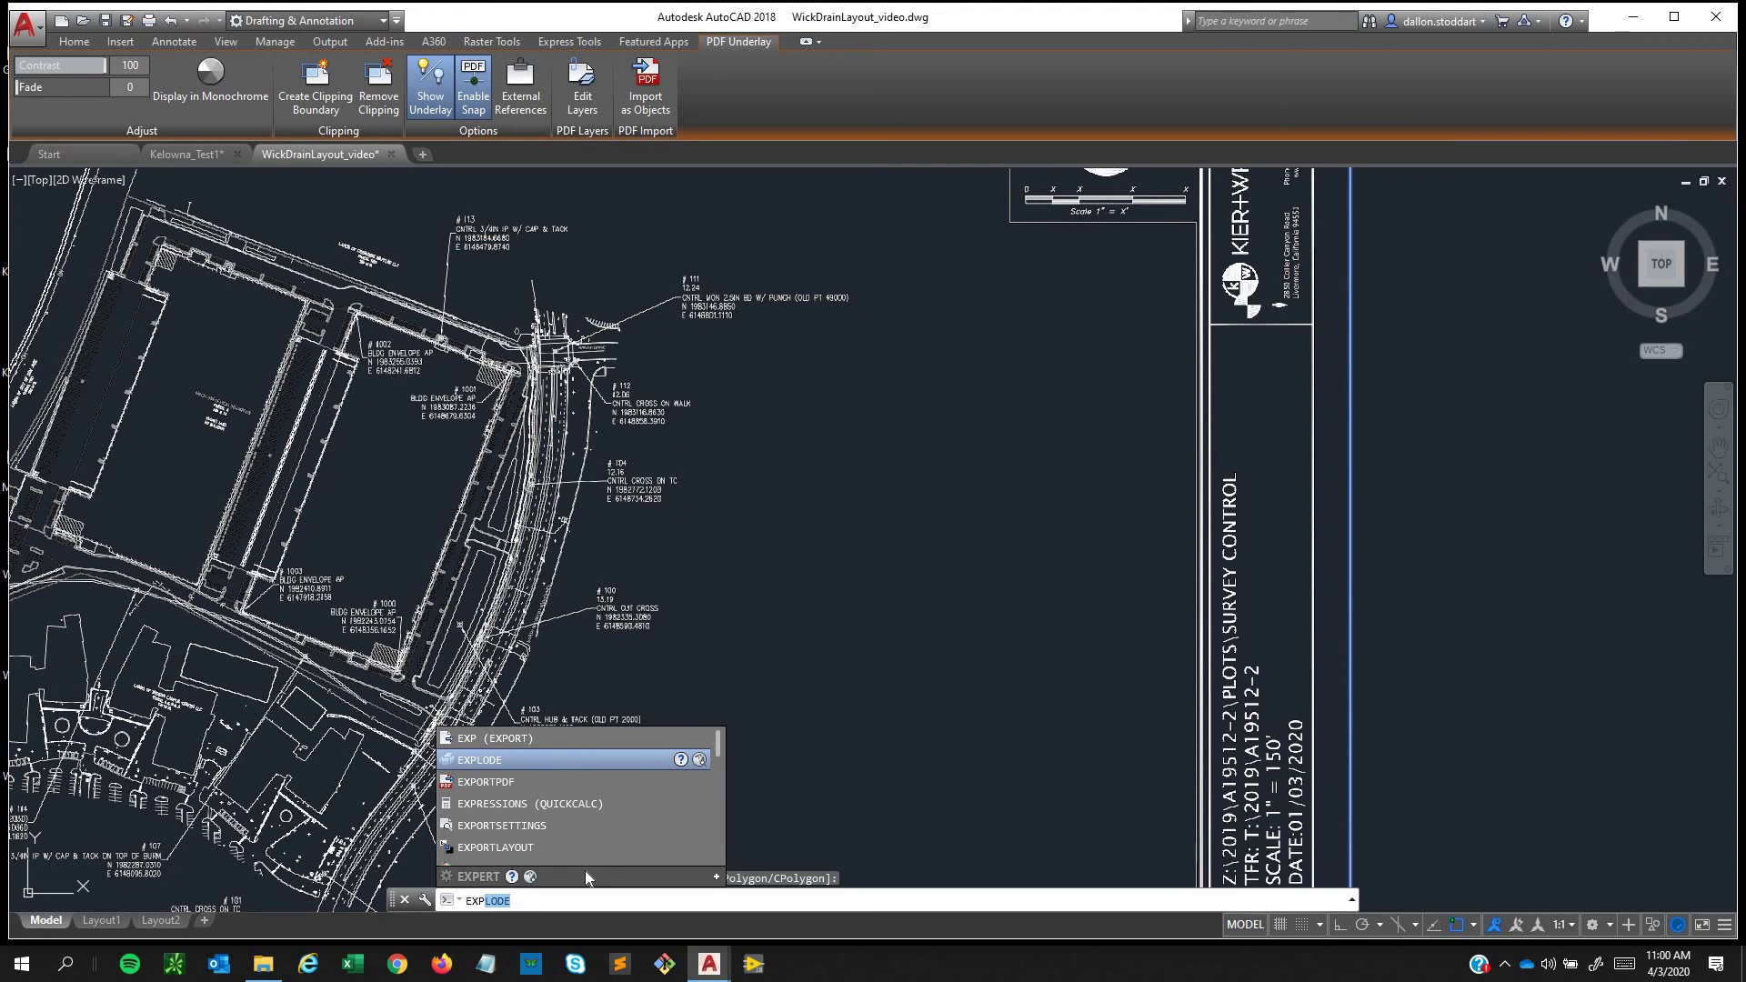
pyautogui.press('Escape')
pyautogui.press('Escape')
pyautogui.press('Escape')
# Import the whole PDF underlay as drawing objects using the All option, and unload the underlay.
pyautogui.click(1507, 613)
pyautogui.click(1073, 499)
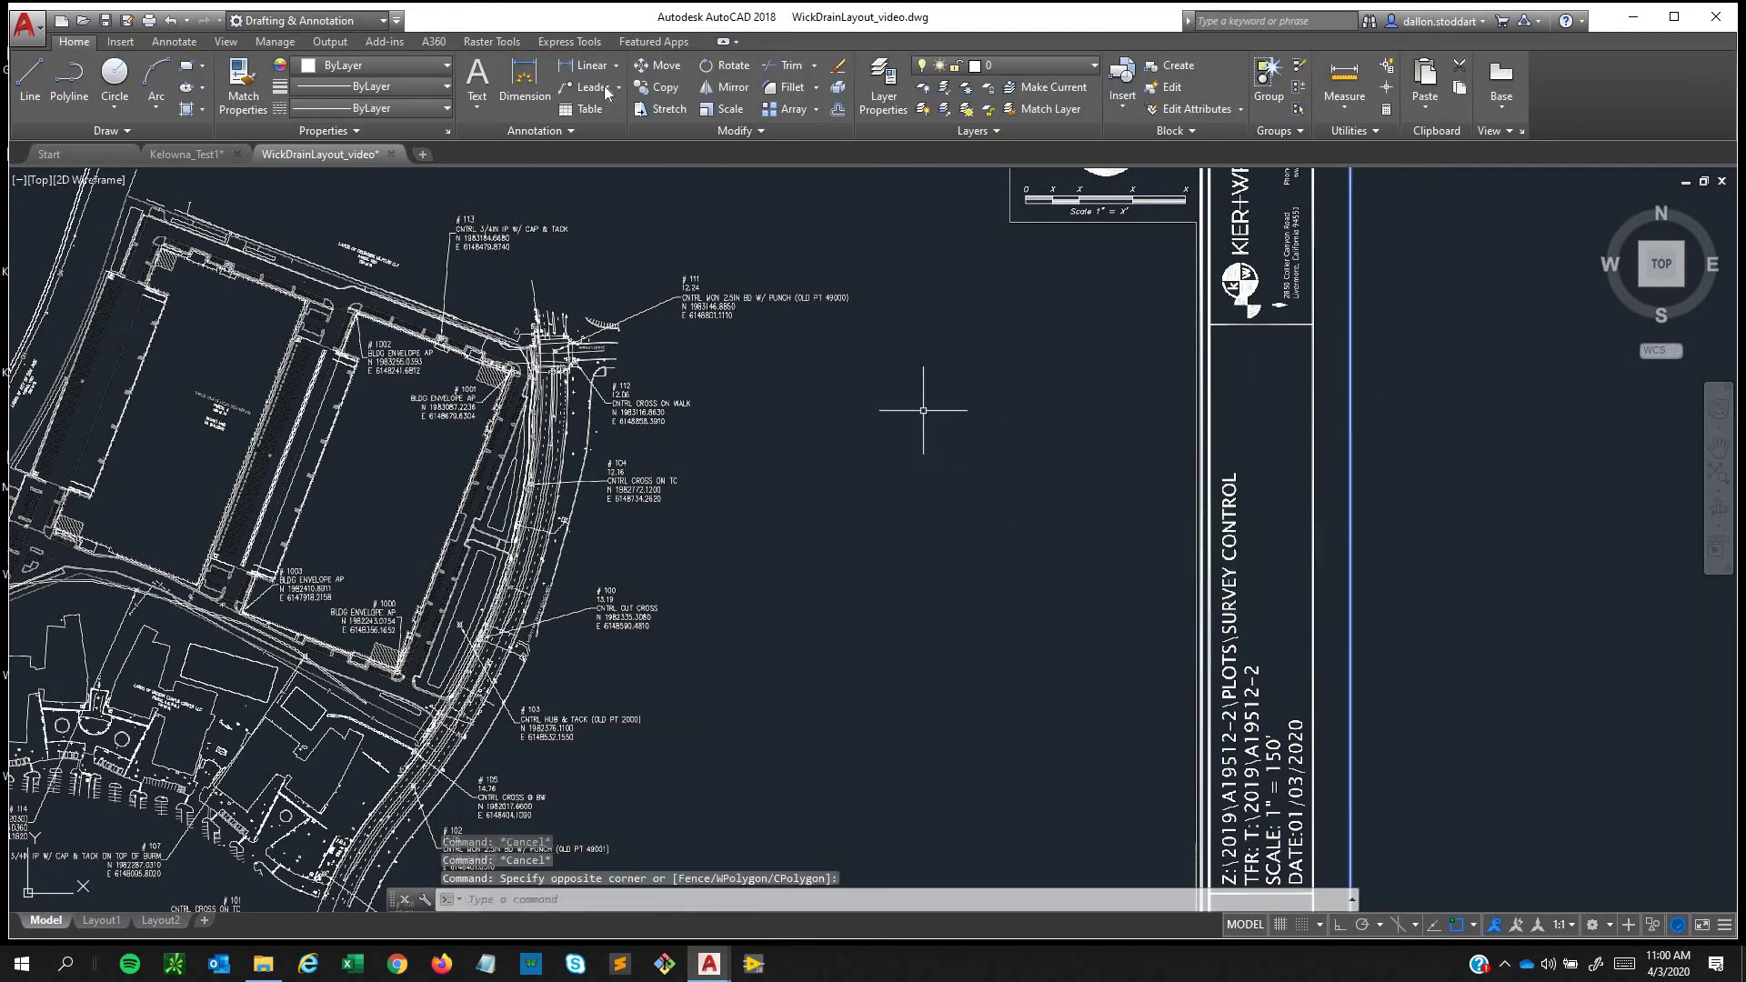
pyautogui.click(629, 91)
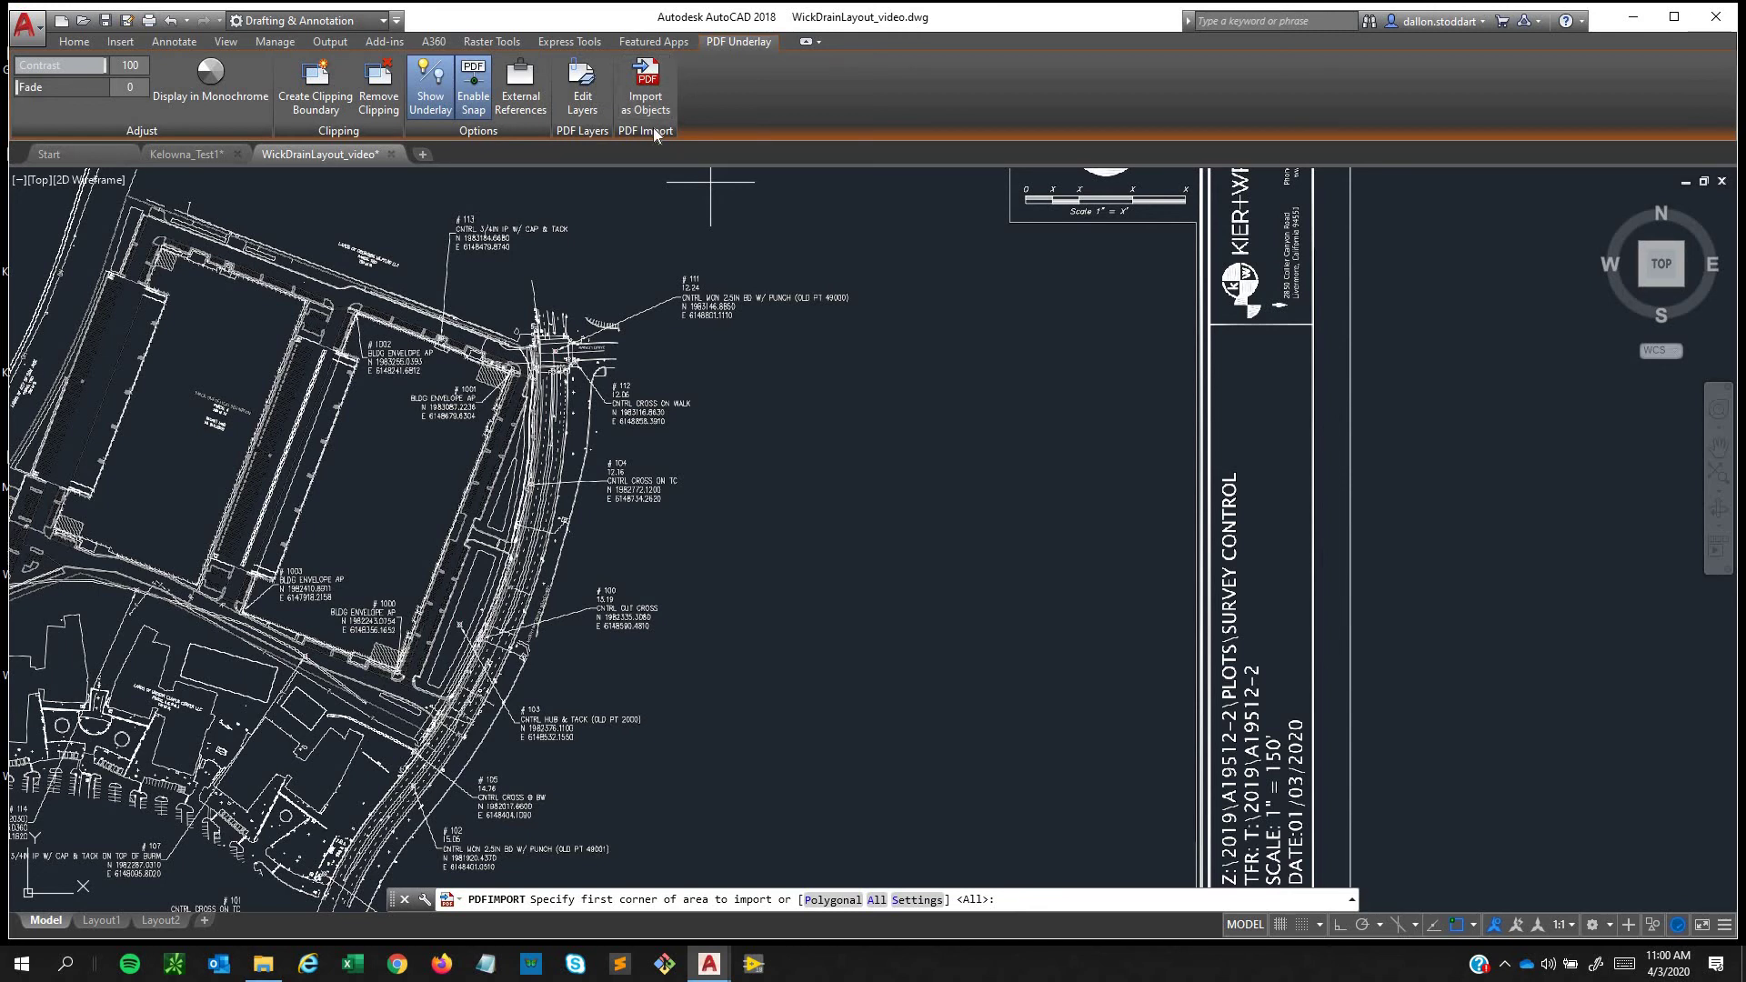
pyautogui.press('Return')
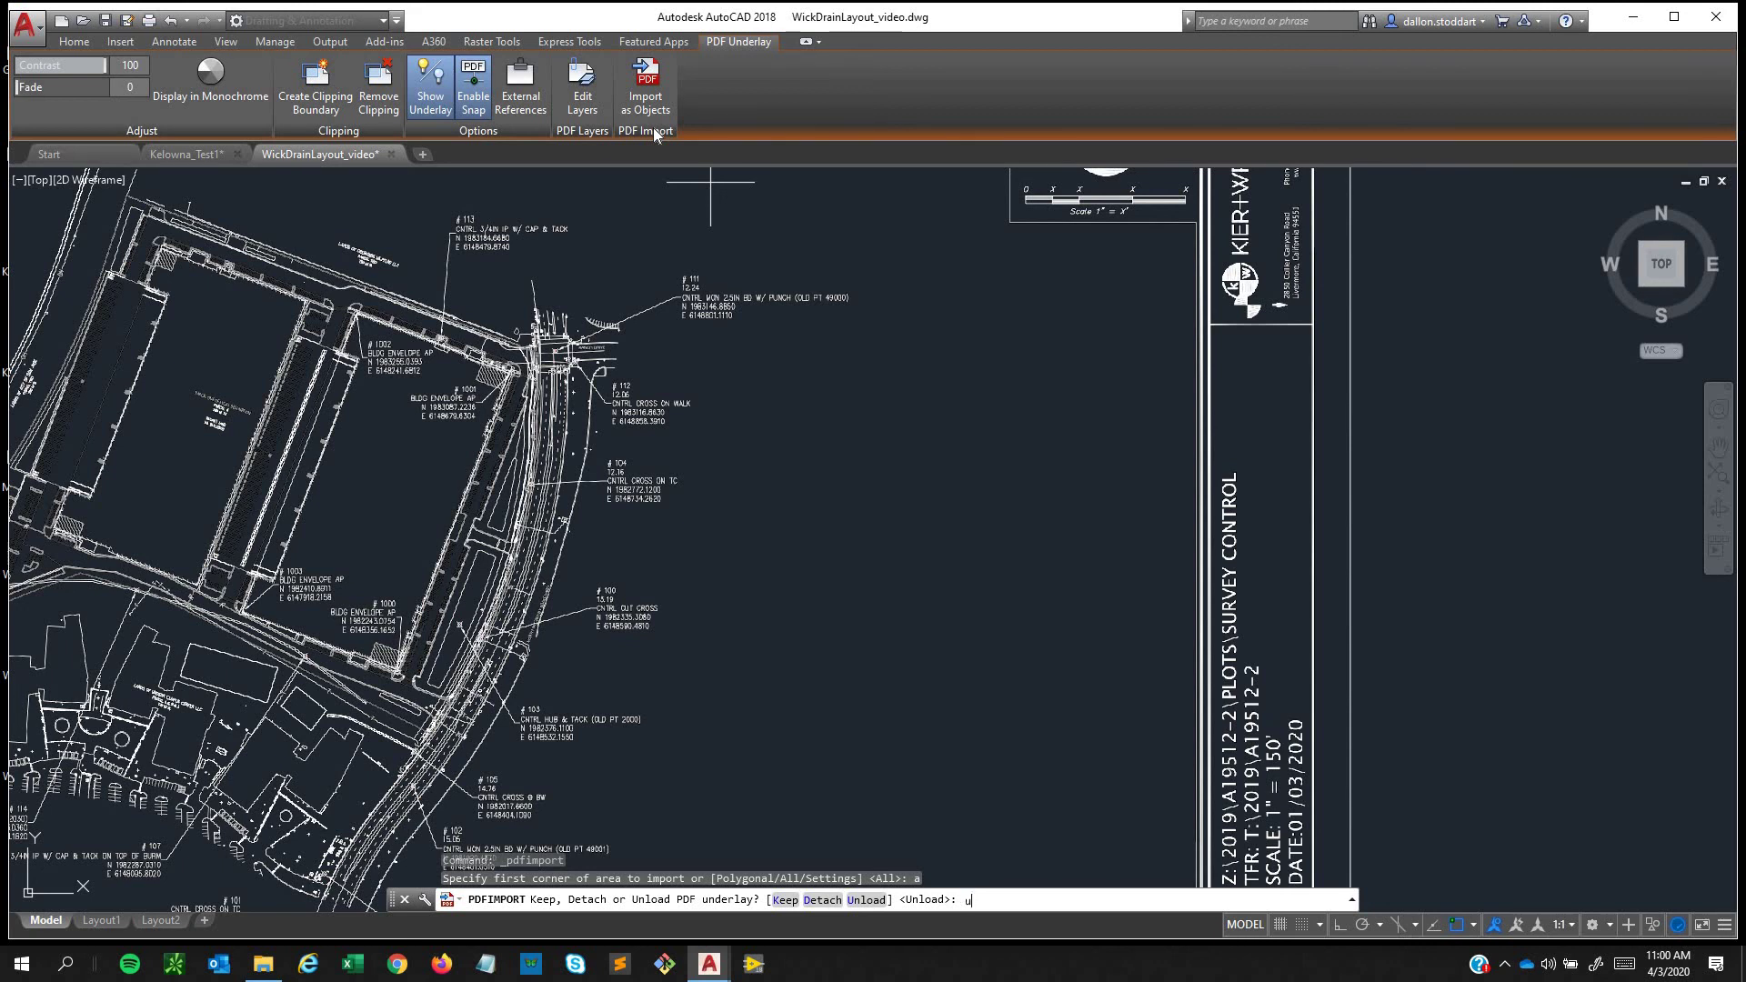
pyautogui.press('Return')
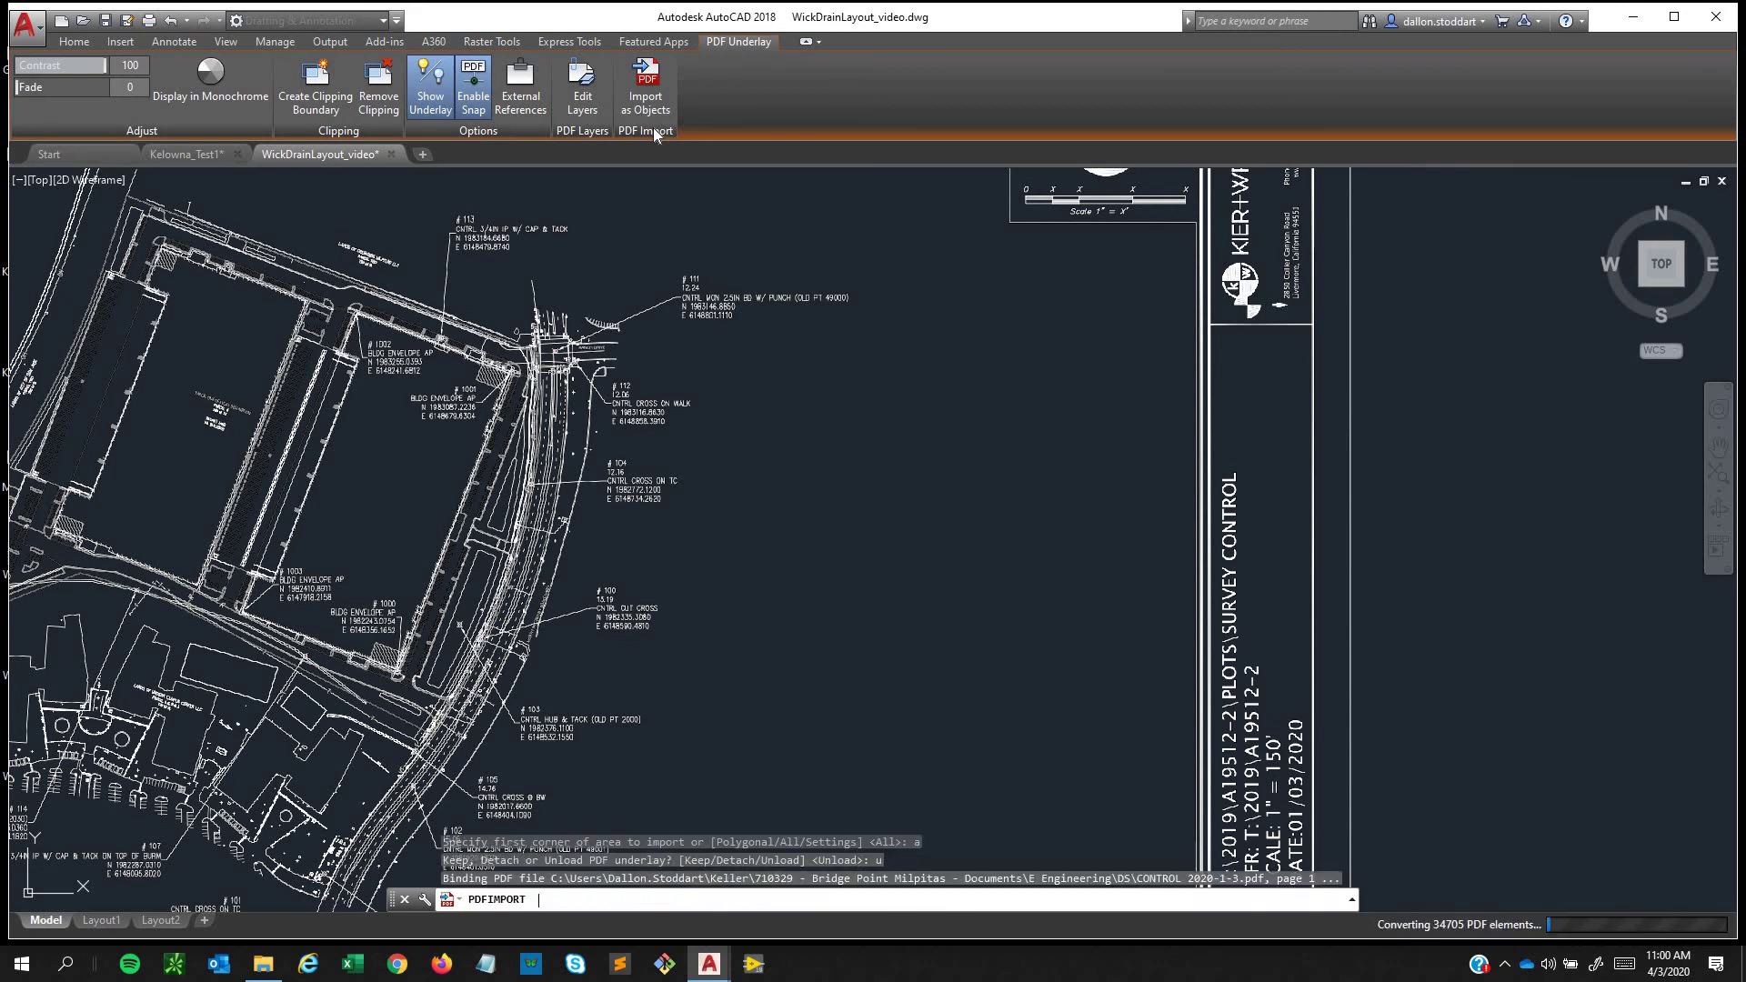